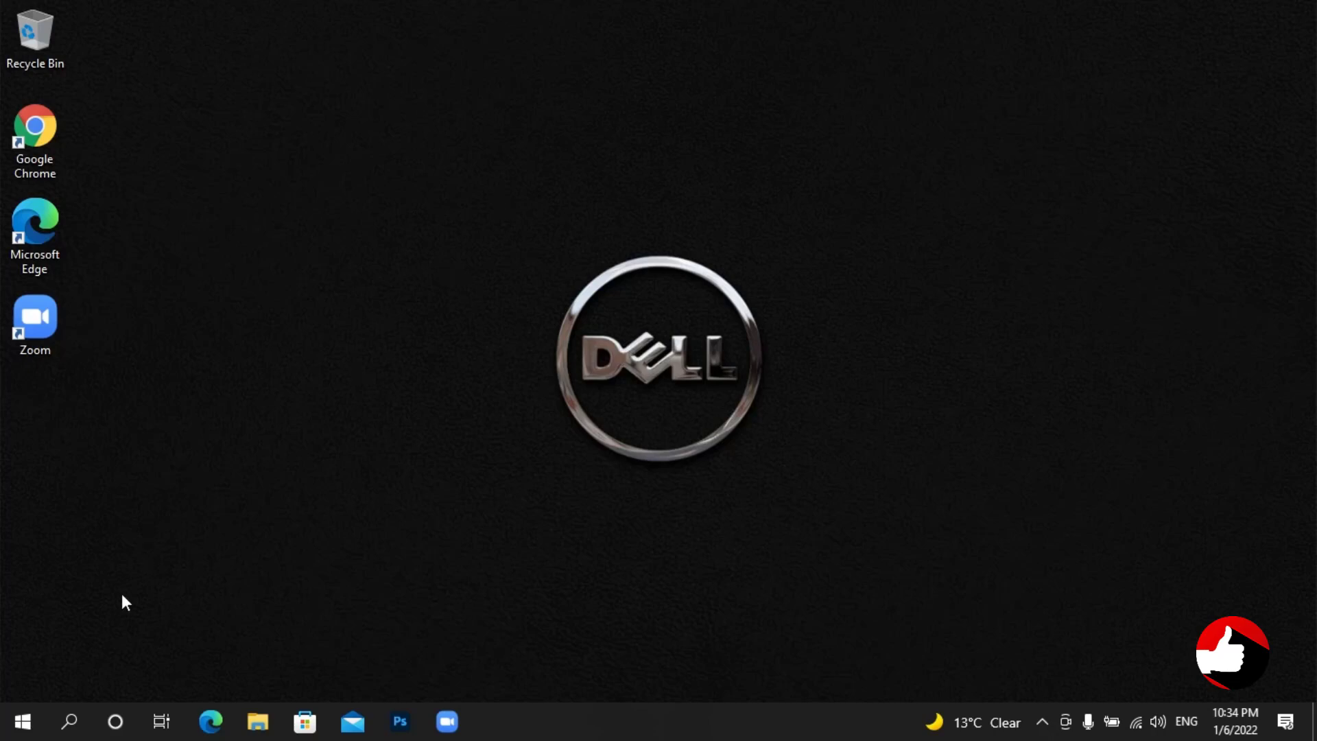
Launch Word with winword from the Run box to get a blank Document1 with Insert commands shown.
key("super+r")
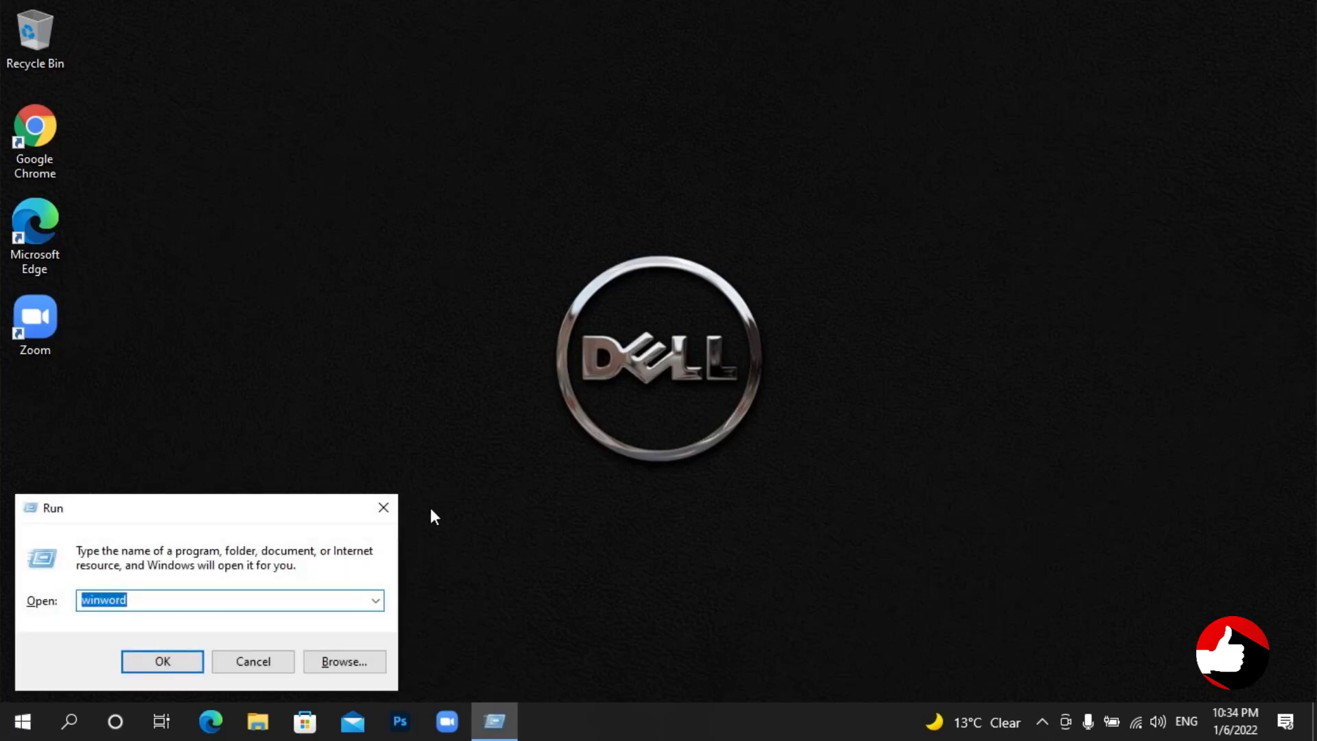
key("Return")
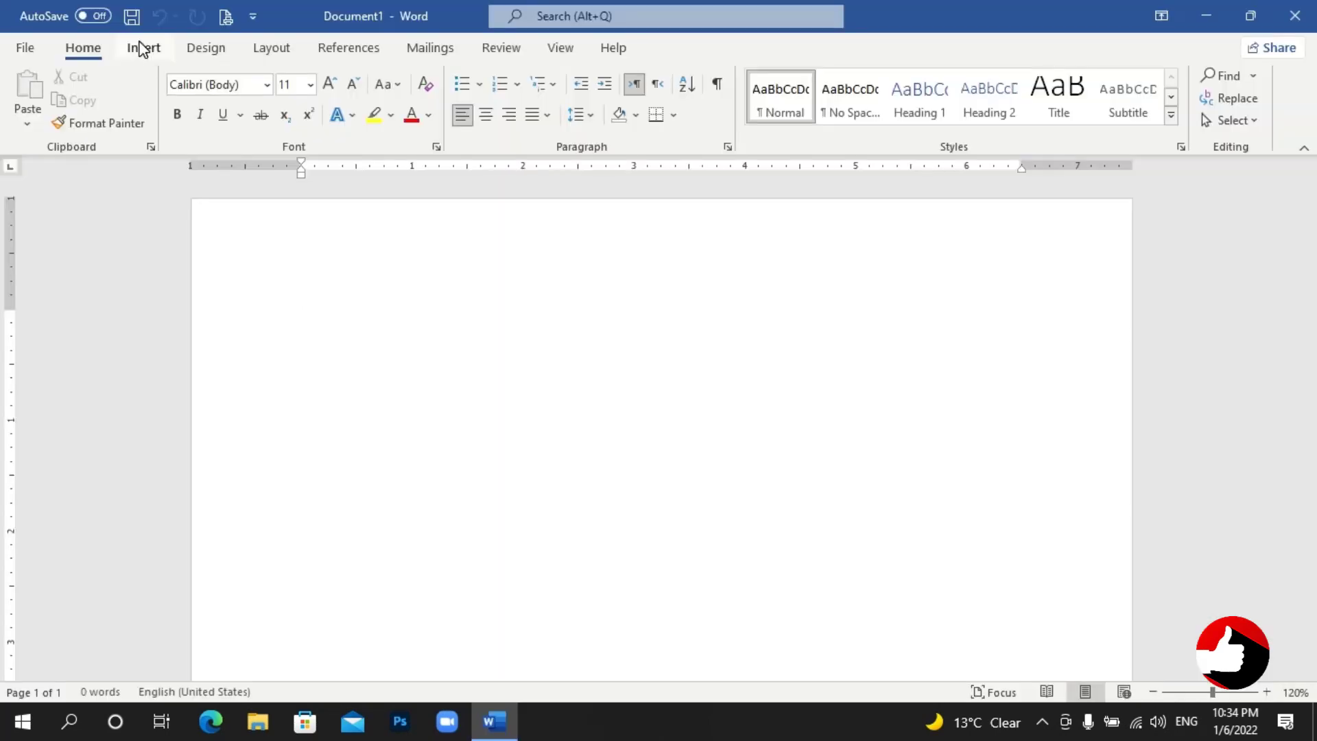
left_click(141, 48)
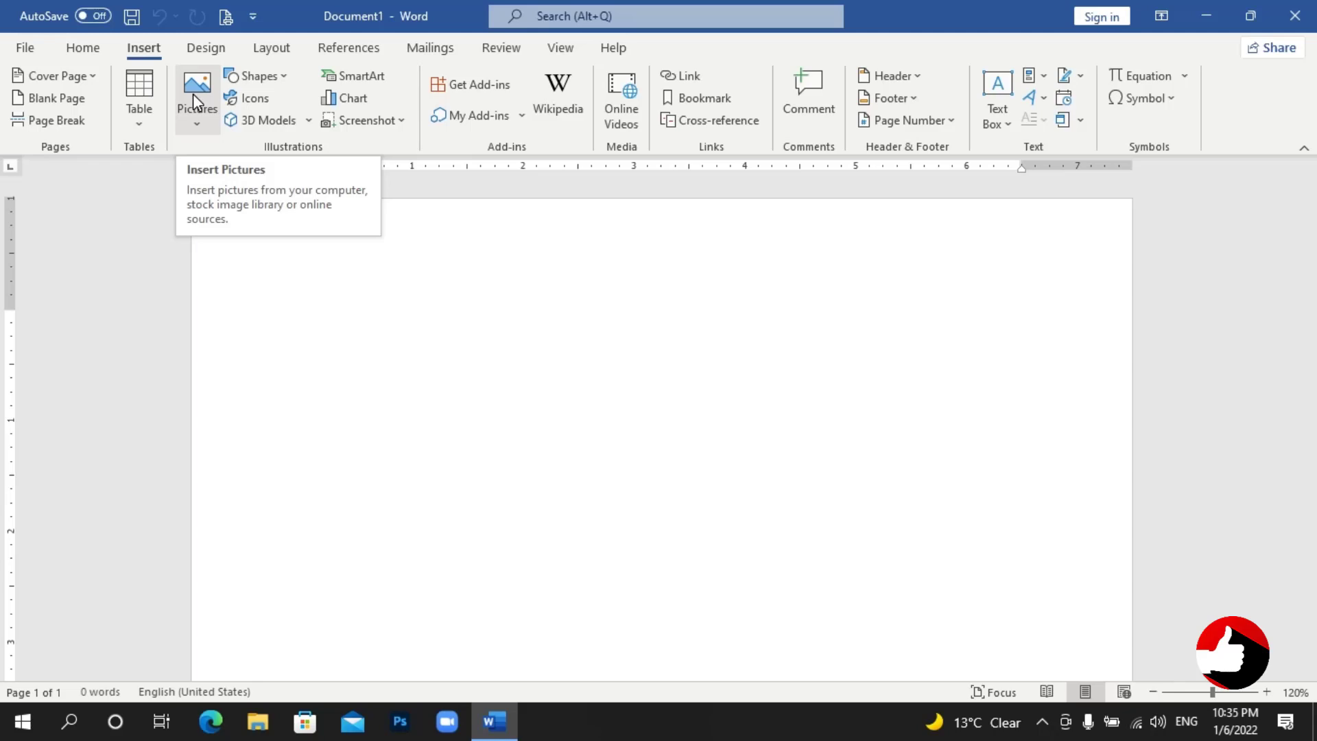
Insert the parrot image from the Designing Students folder on this device.
left_click(208, 125)
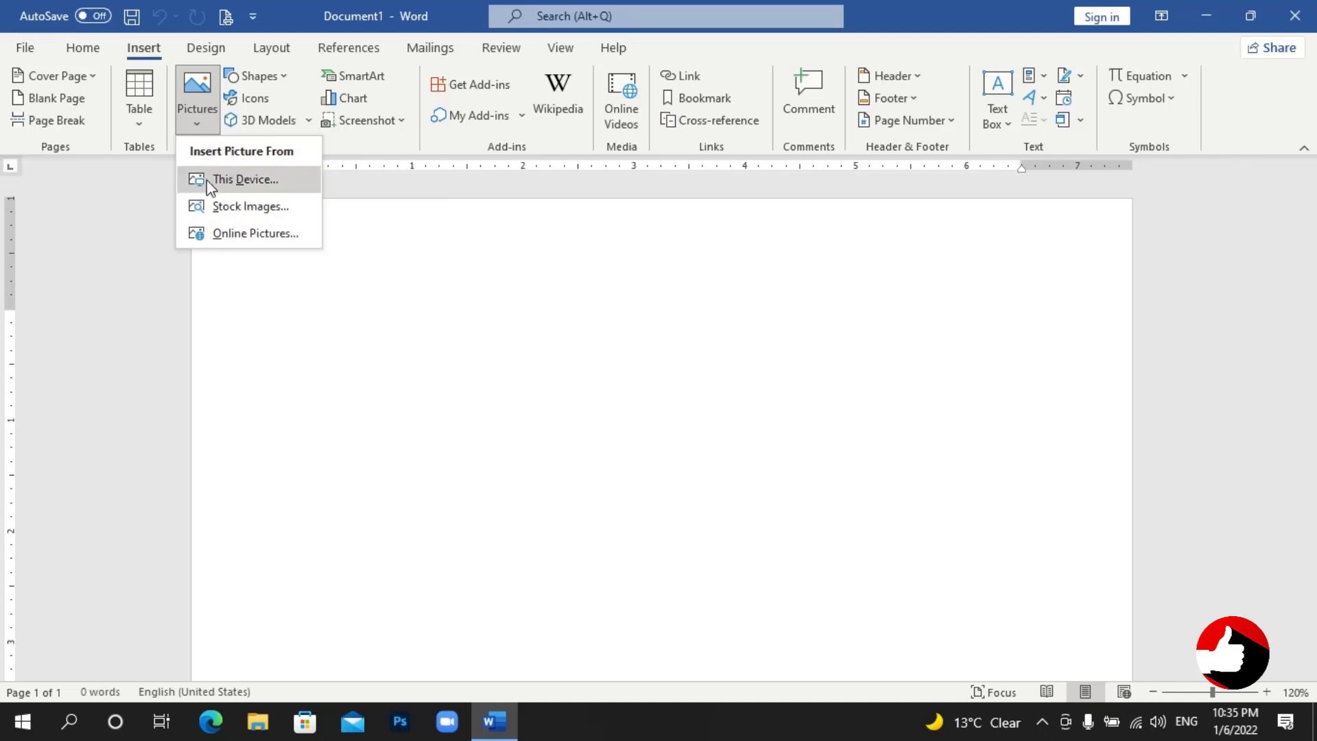
left_click(268, 184)
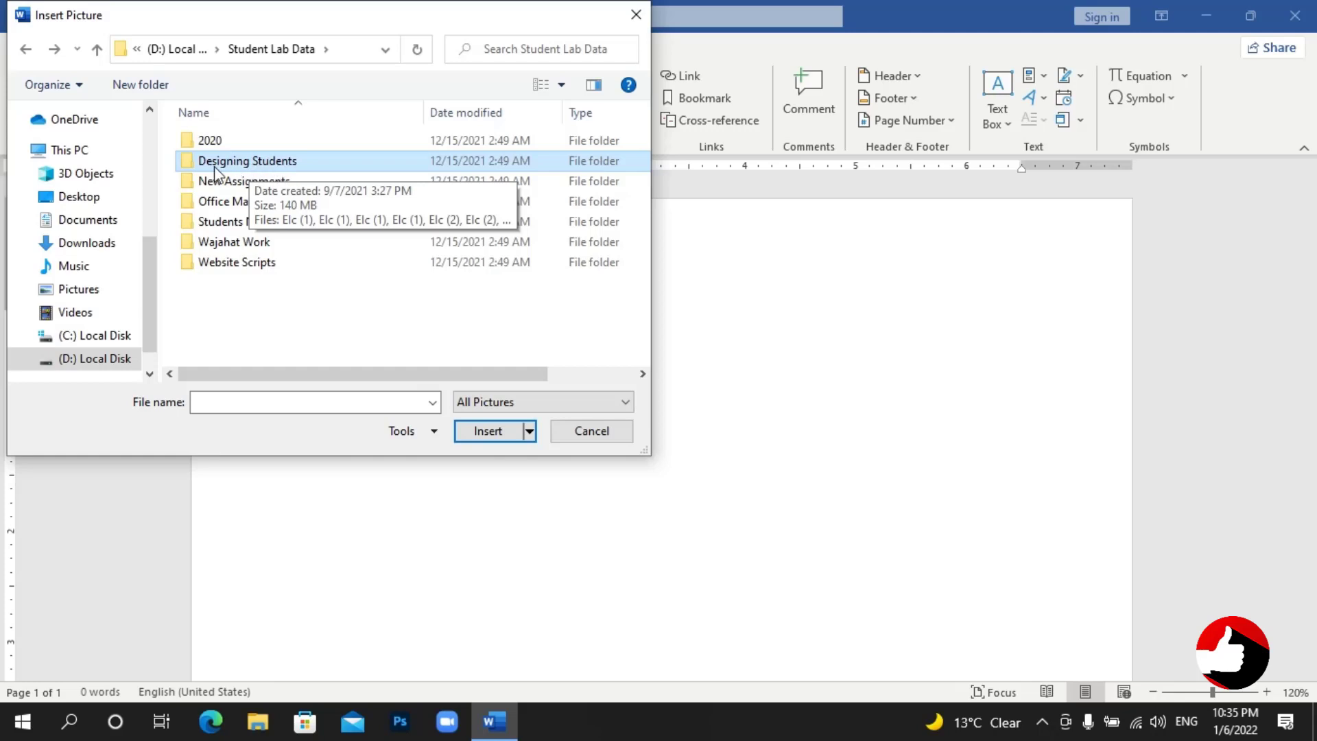
double_click(270, 164)
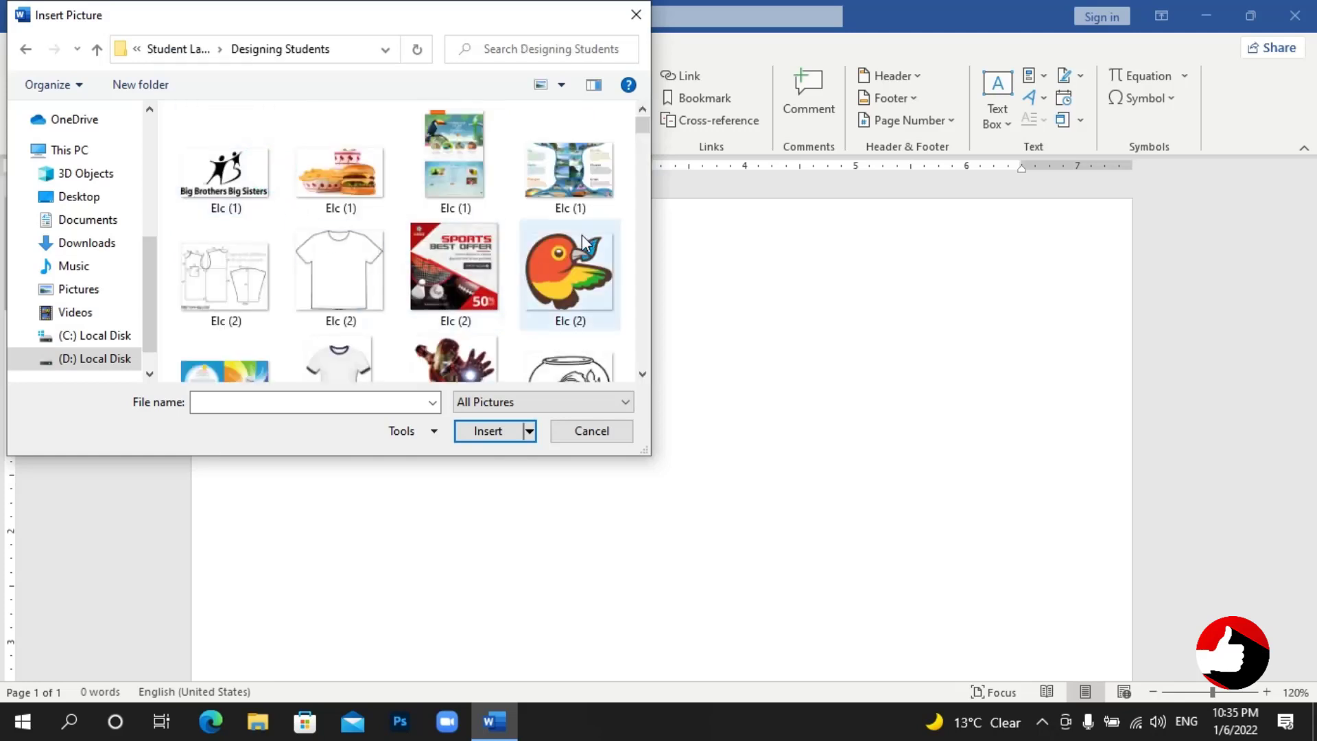
double_click(541, 267)
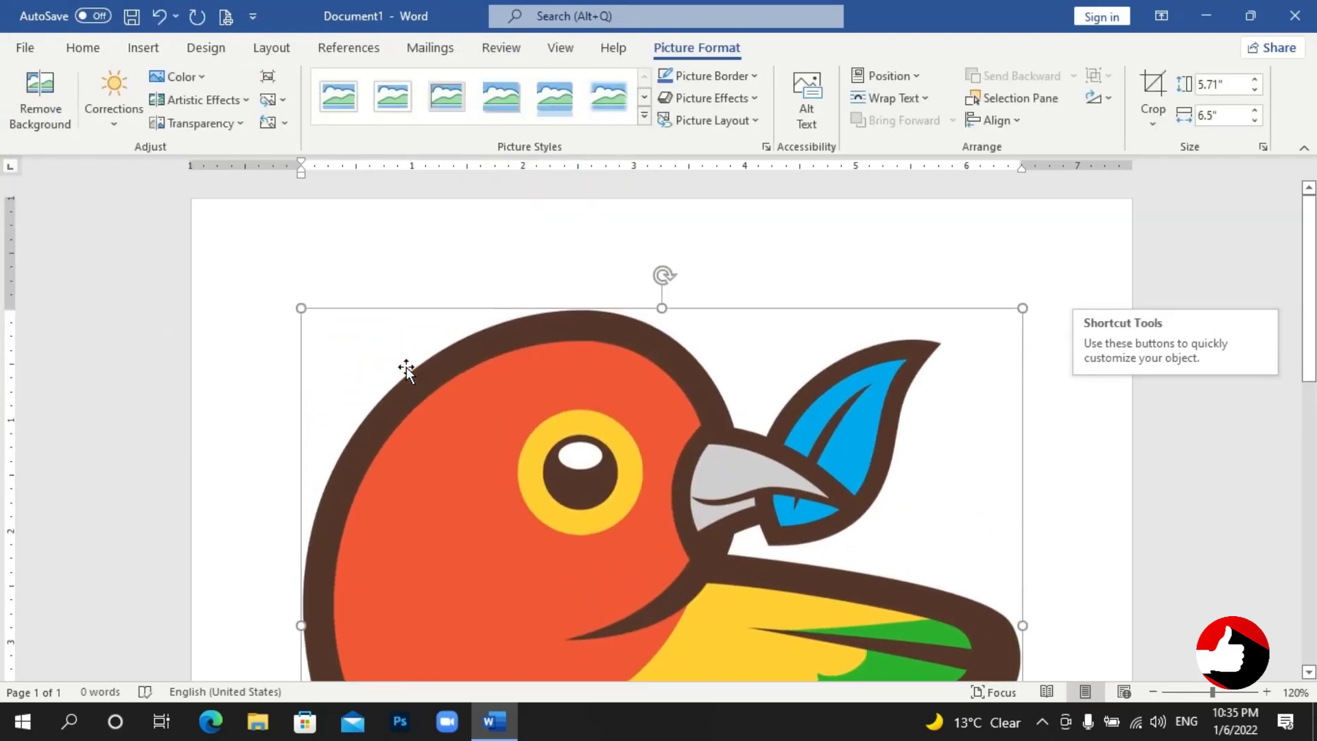
Drag the parrot picture's corner handle to shrink it to 2.65" by 3.02".
scroll(406, 368, "down", 3)
scroll(406, 368, "down", 5)
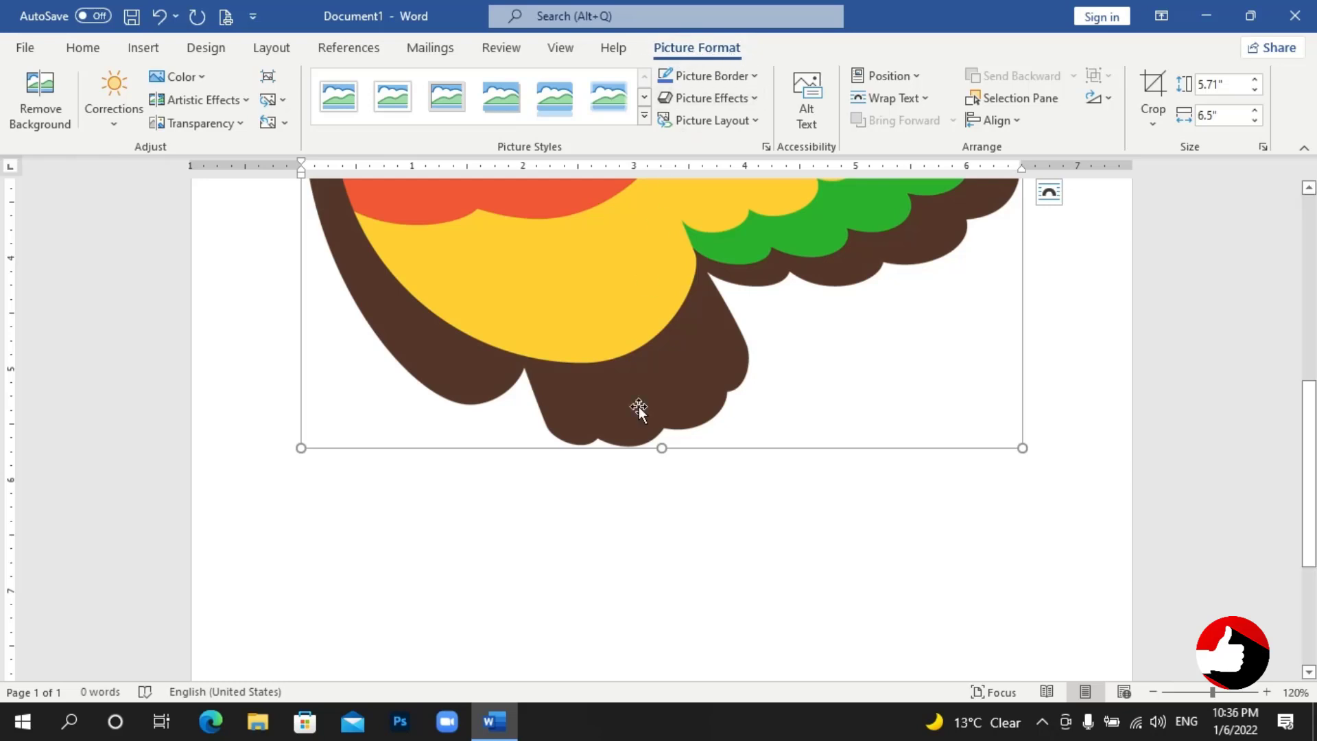
scroll(637, 439, "up", 2)
scroll(637, 446, "up", 3)
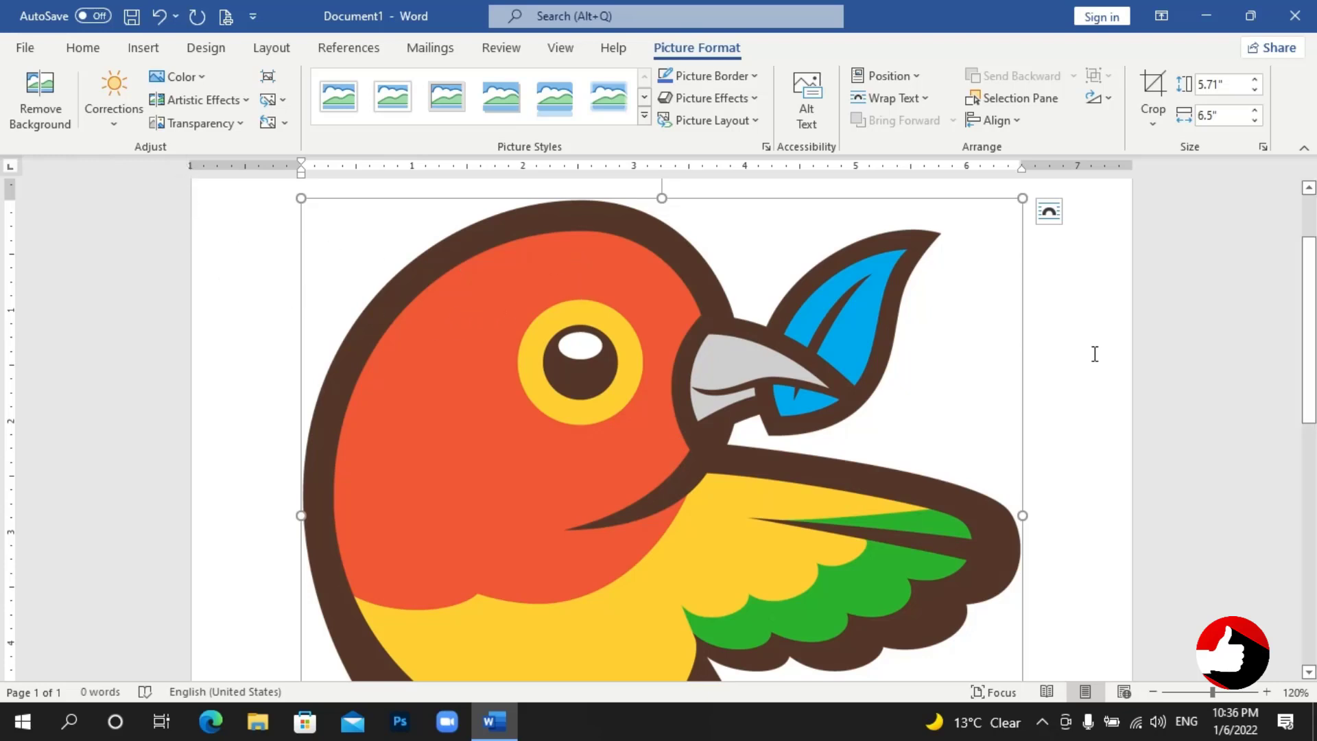
scroll(912, 359, "down", 3)
scroll(917, 382, "down", 2)
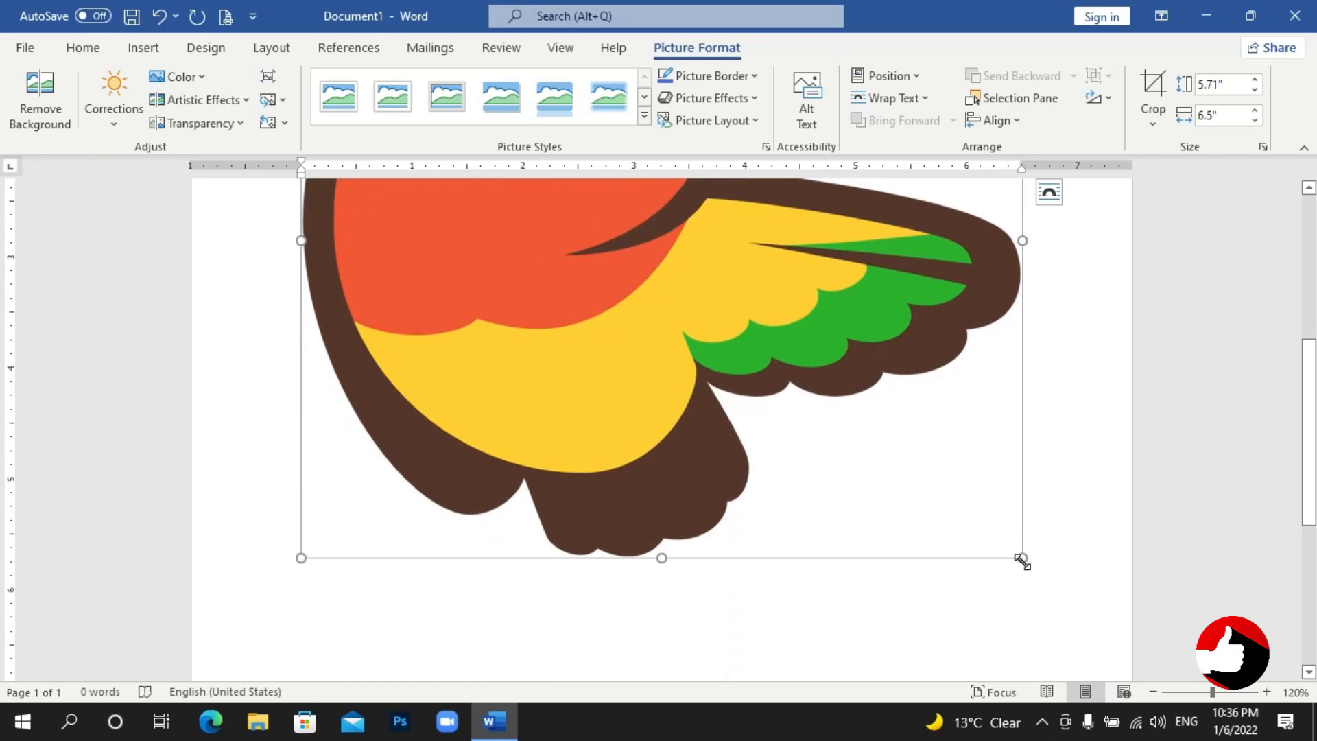
left_click_drag(1022, 559, 583, 220)
scroll(582, 220, "up", 3)
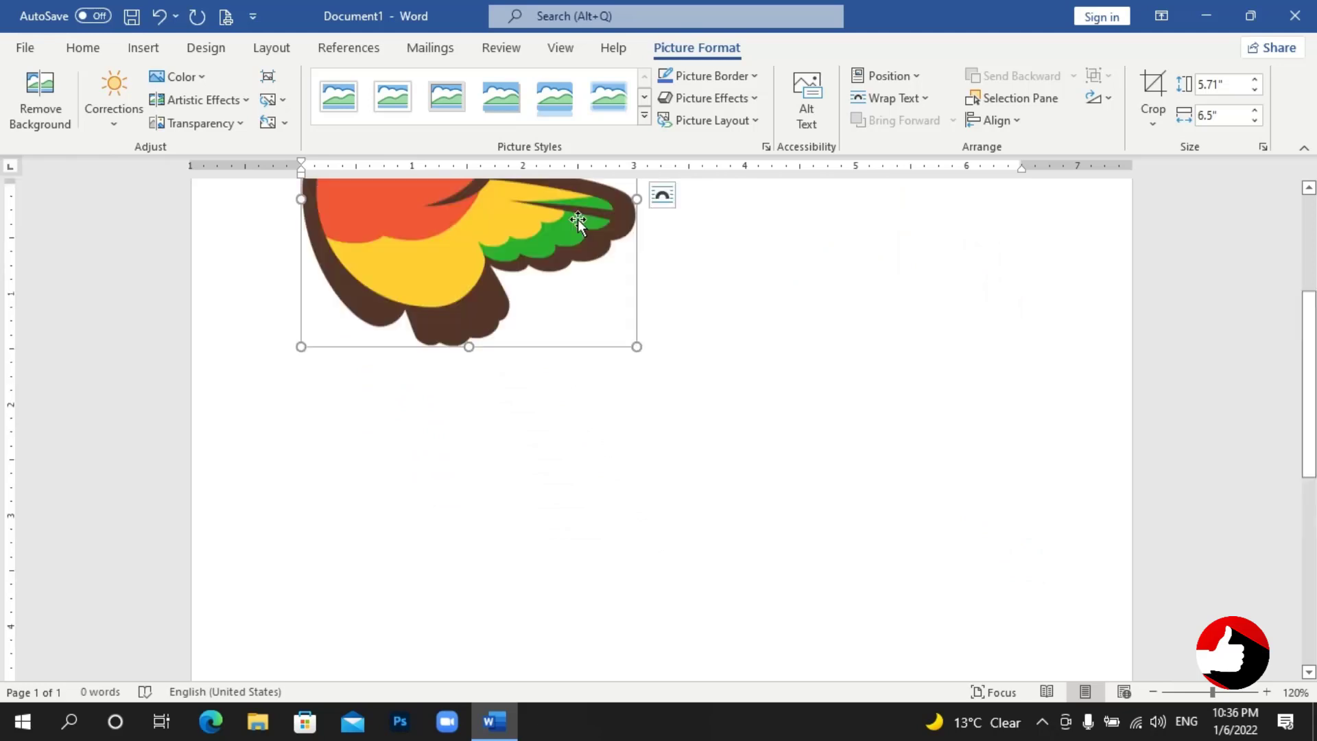
scroll(617, 309, "up", 2)
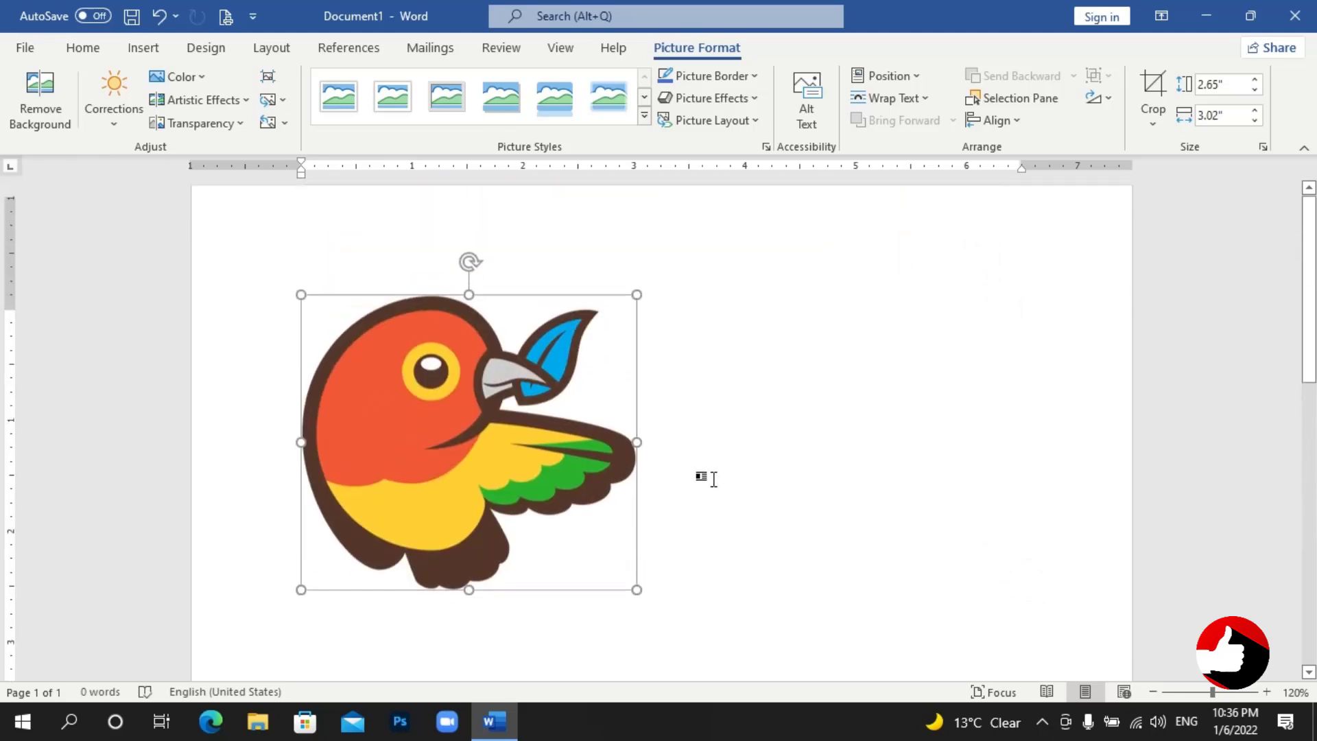
Apply a darker Brightness/Contrast preset to the parrot, then switch to a brighter one.
left_click(116, 126)
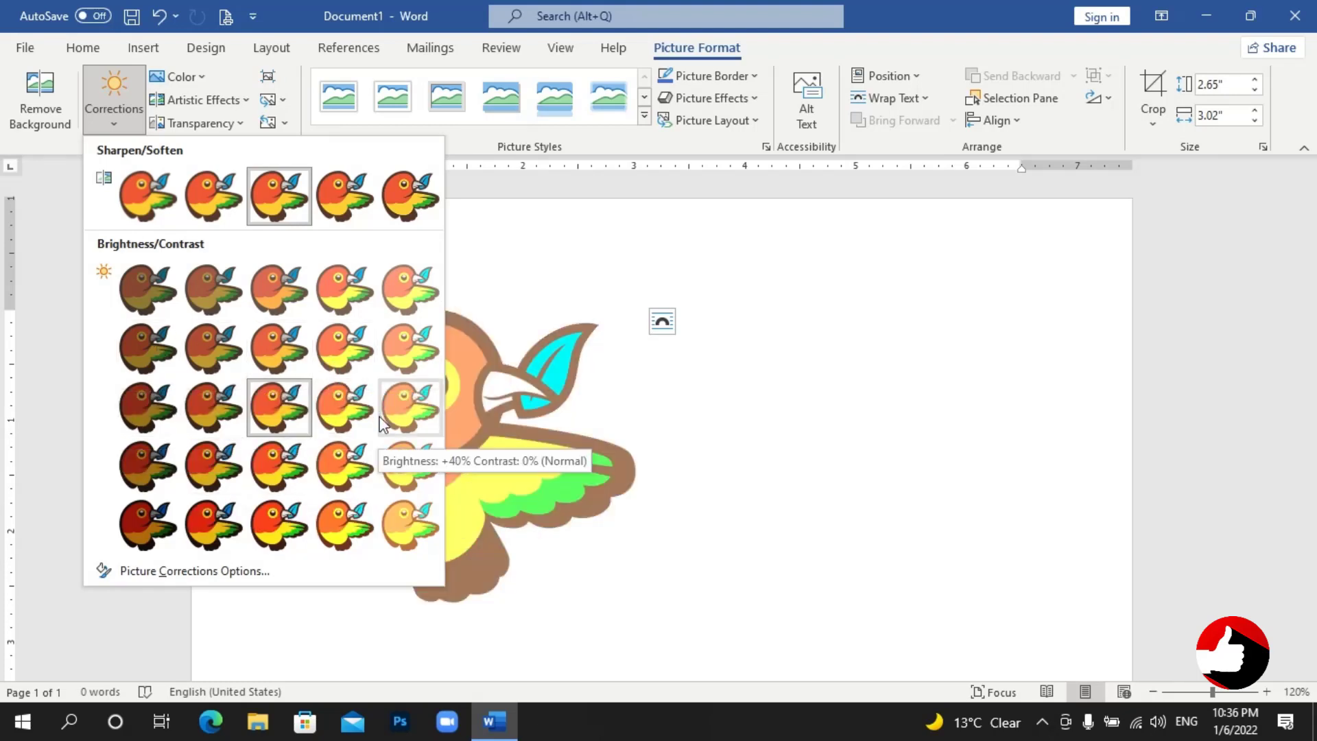
left_click(149, 350)
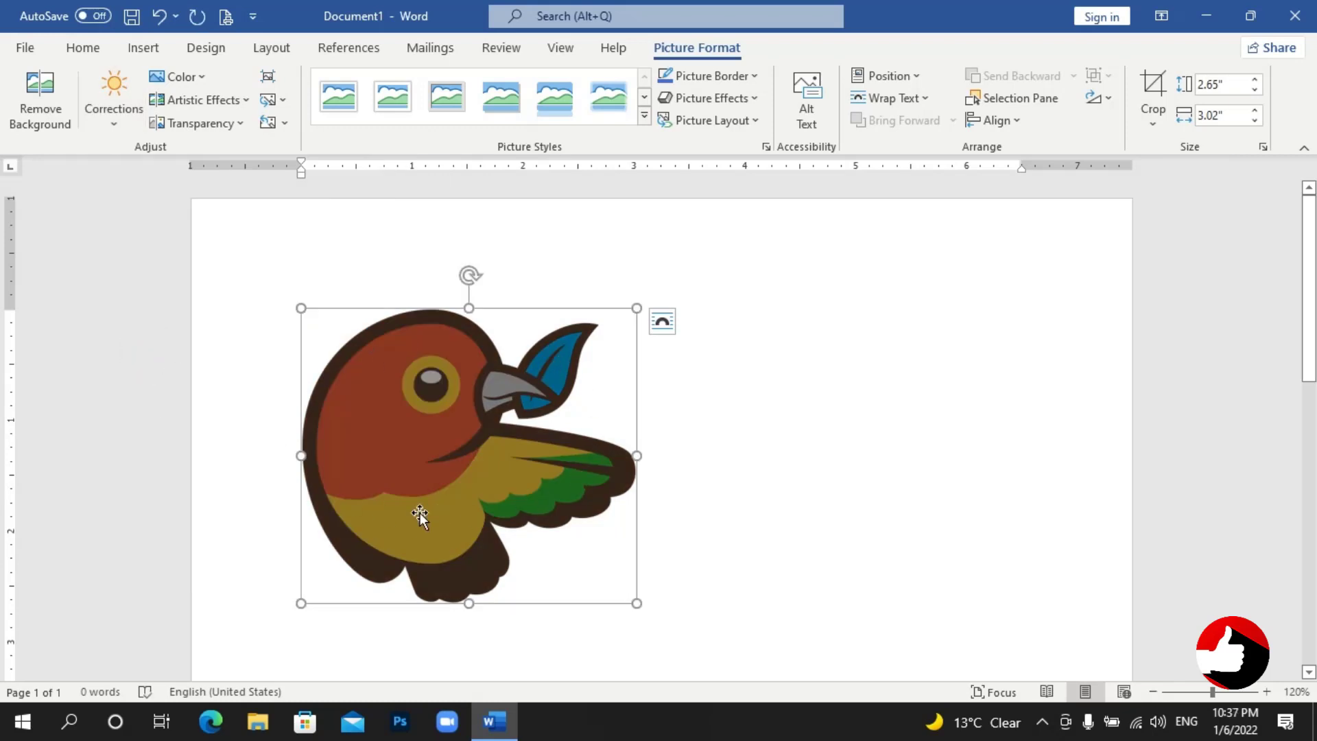
left_click(127, 113)
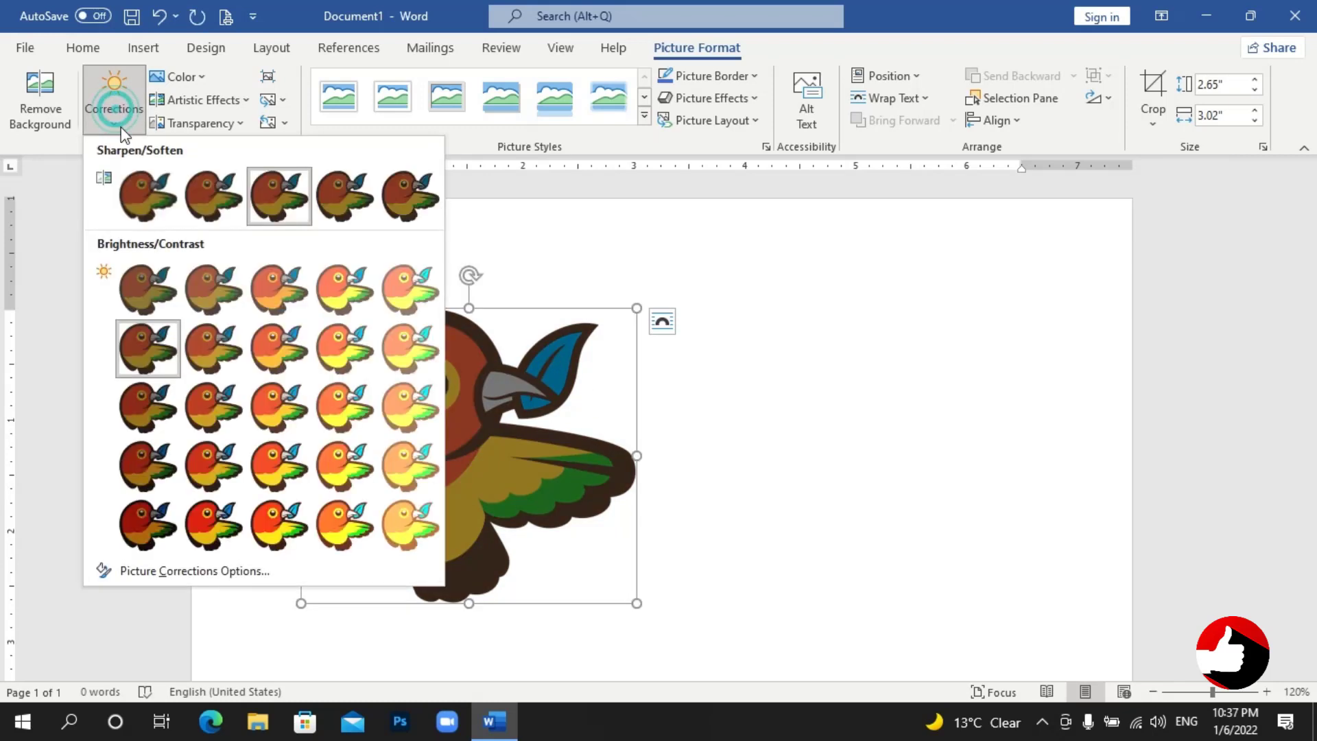
left_click(272, 459)
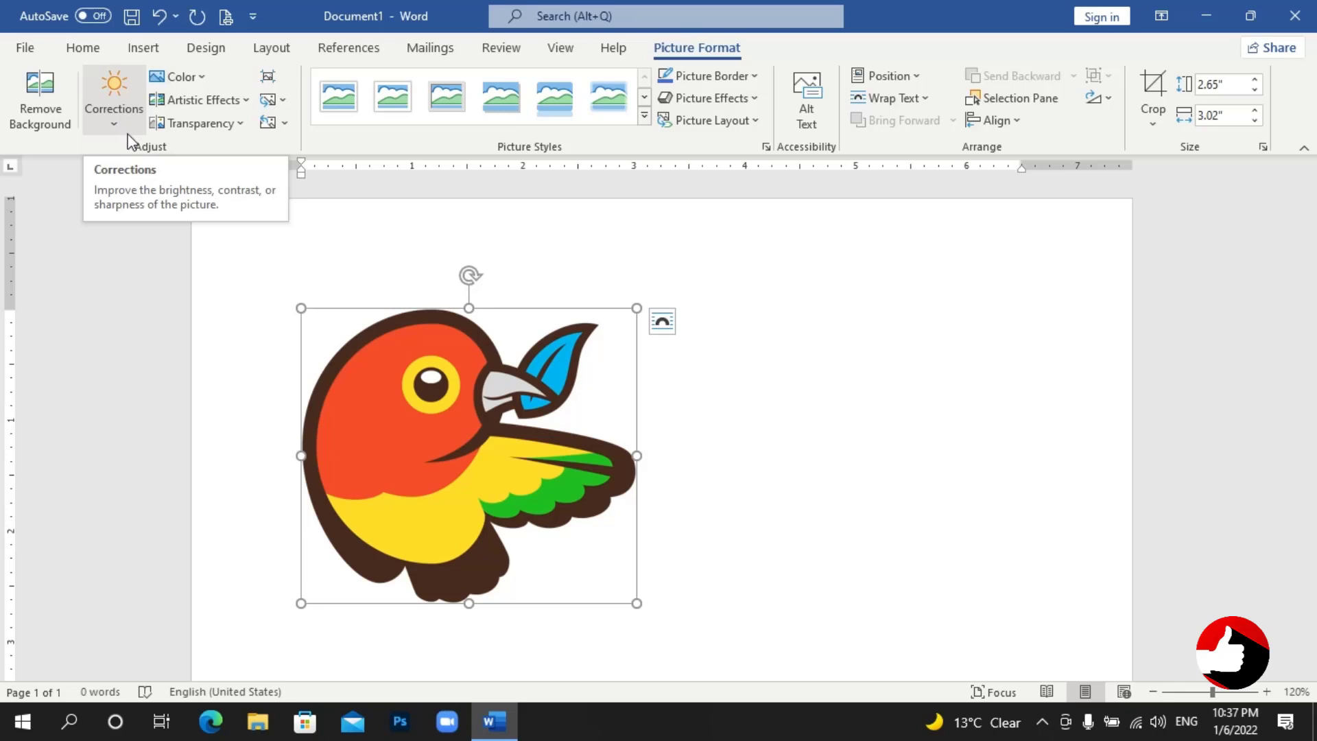
Recolour the parrot to Blue, Accent color 5 Dark grey-blue tones.
left_click(180, 77)
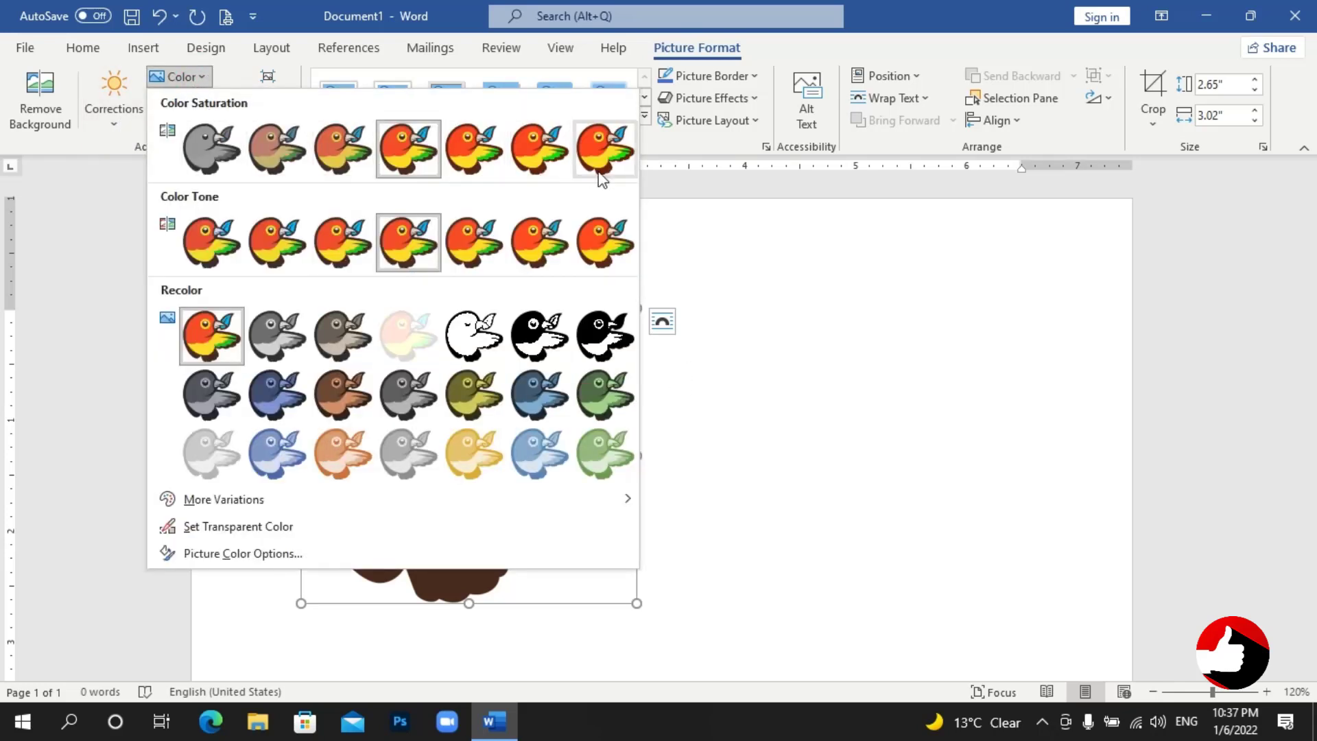
left_click(275, 404)
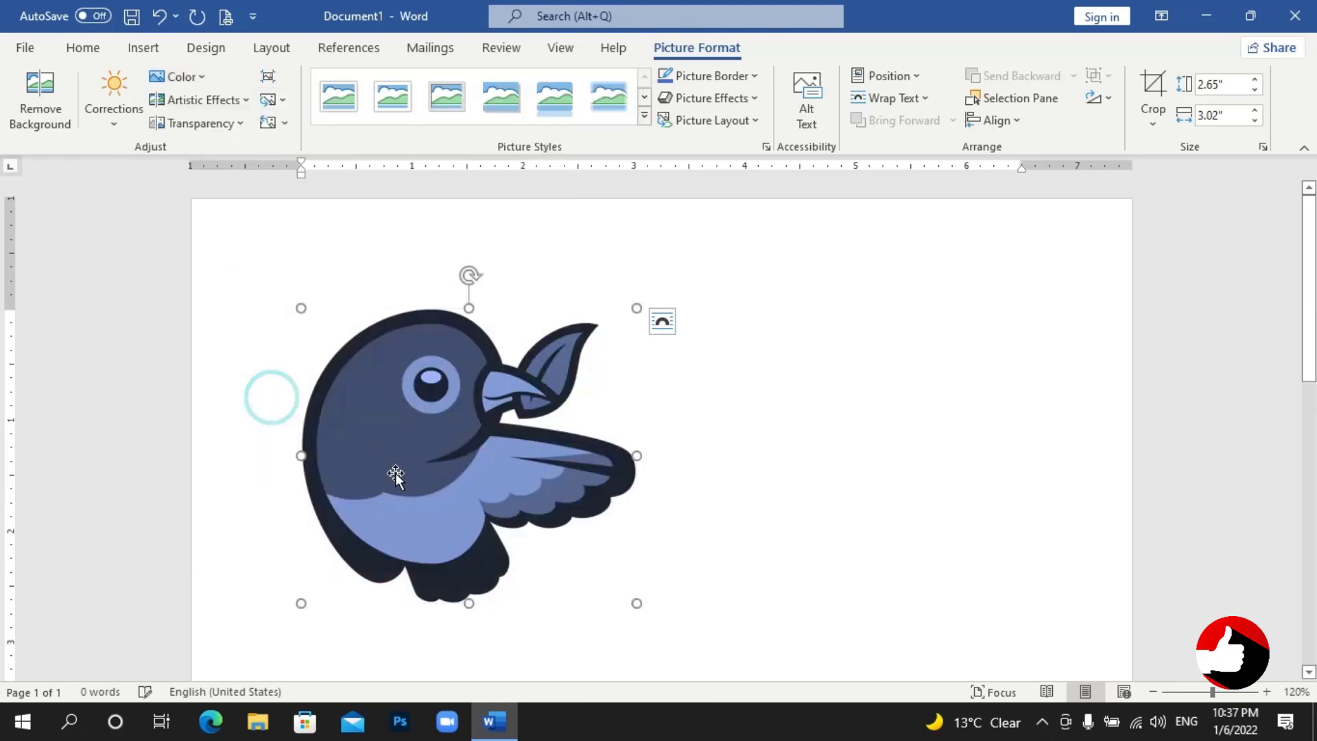
left_click(198, 77)
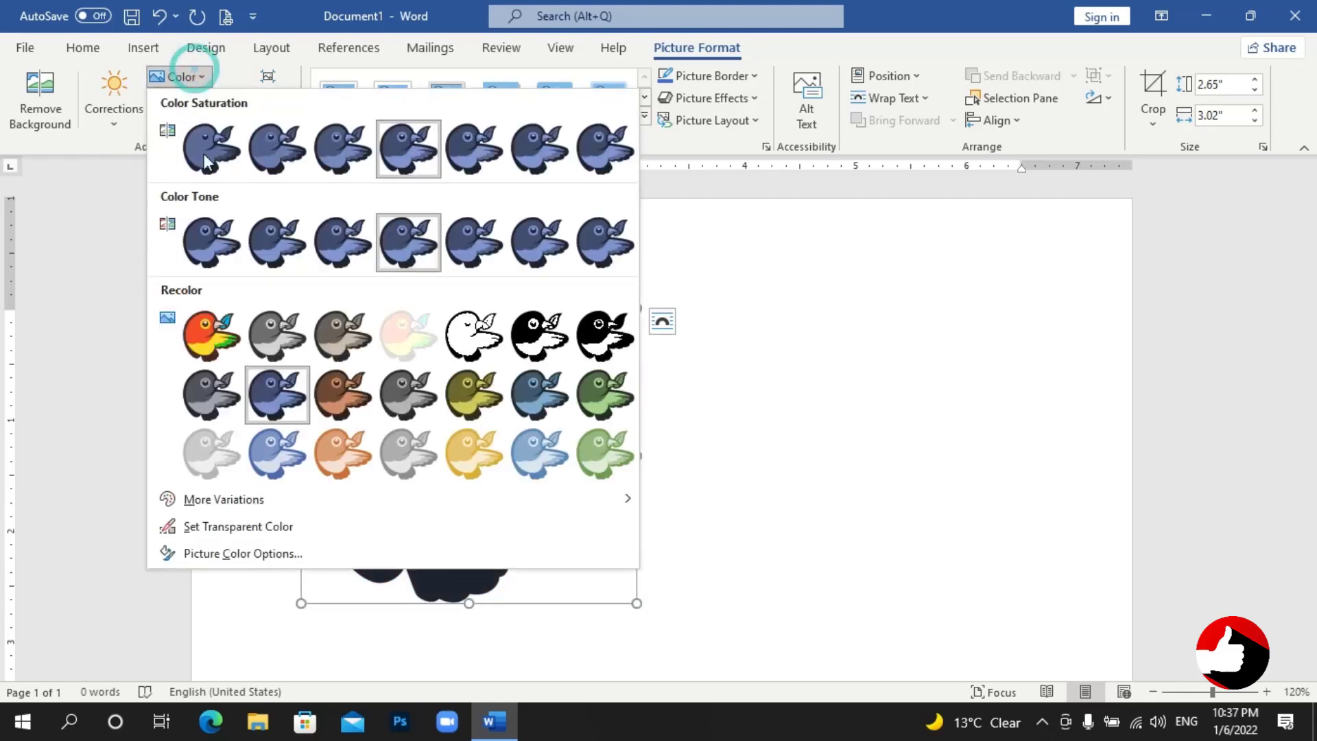
left_click(560, 401)
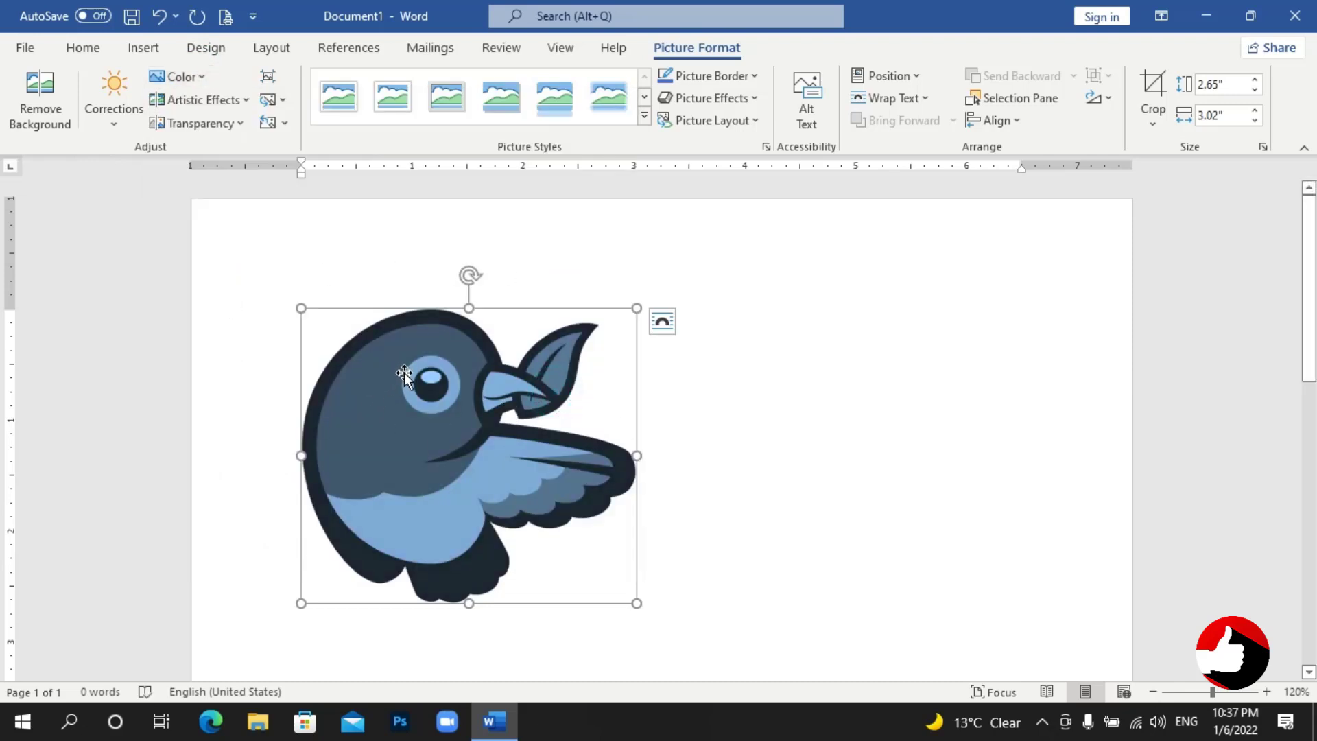
Apply a textured artistic effect to the parrot and check the transparency presets.
left_click(235, 106)
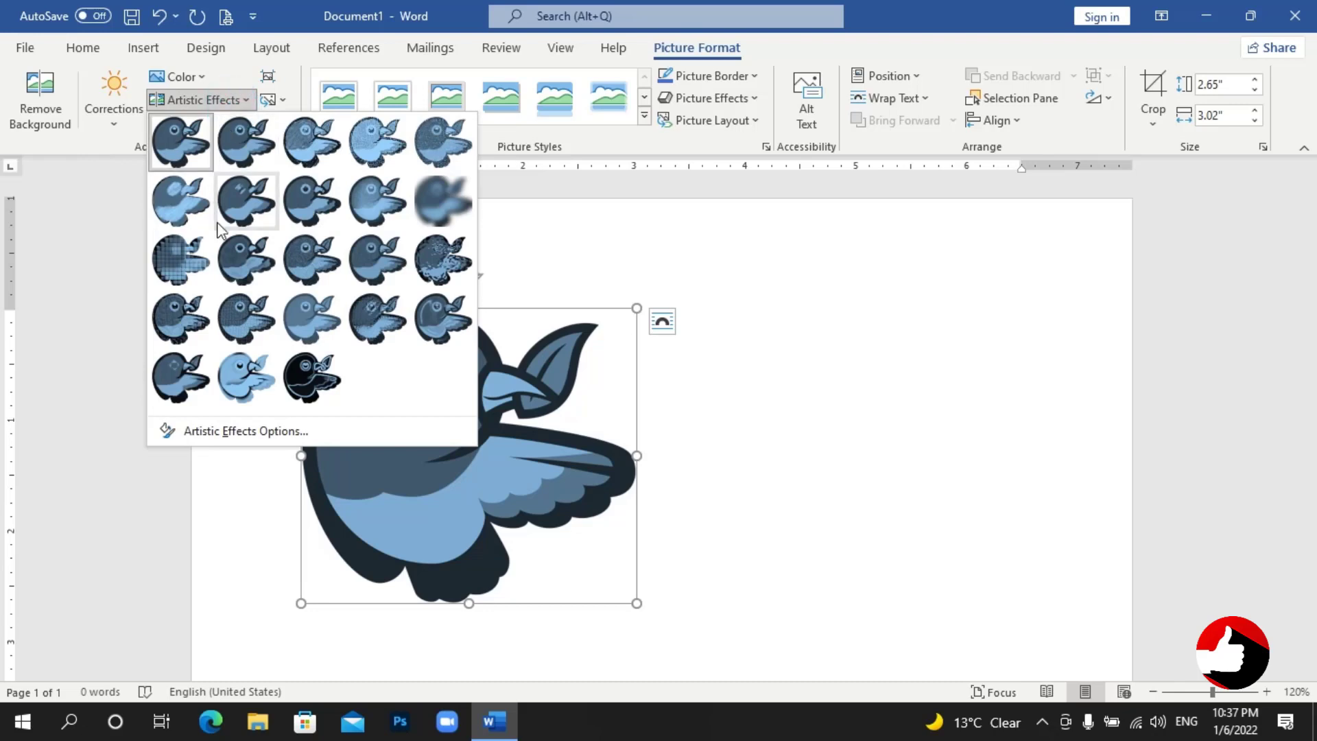
left_click(179, 269)
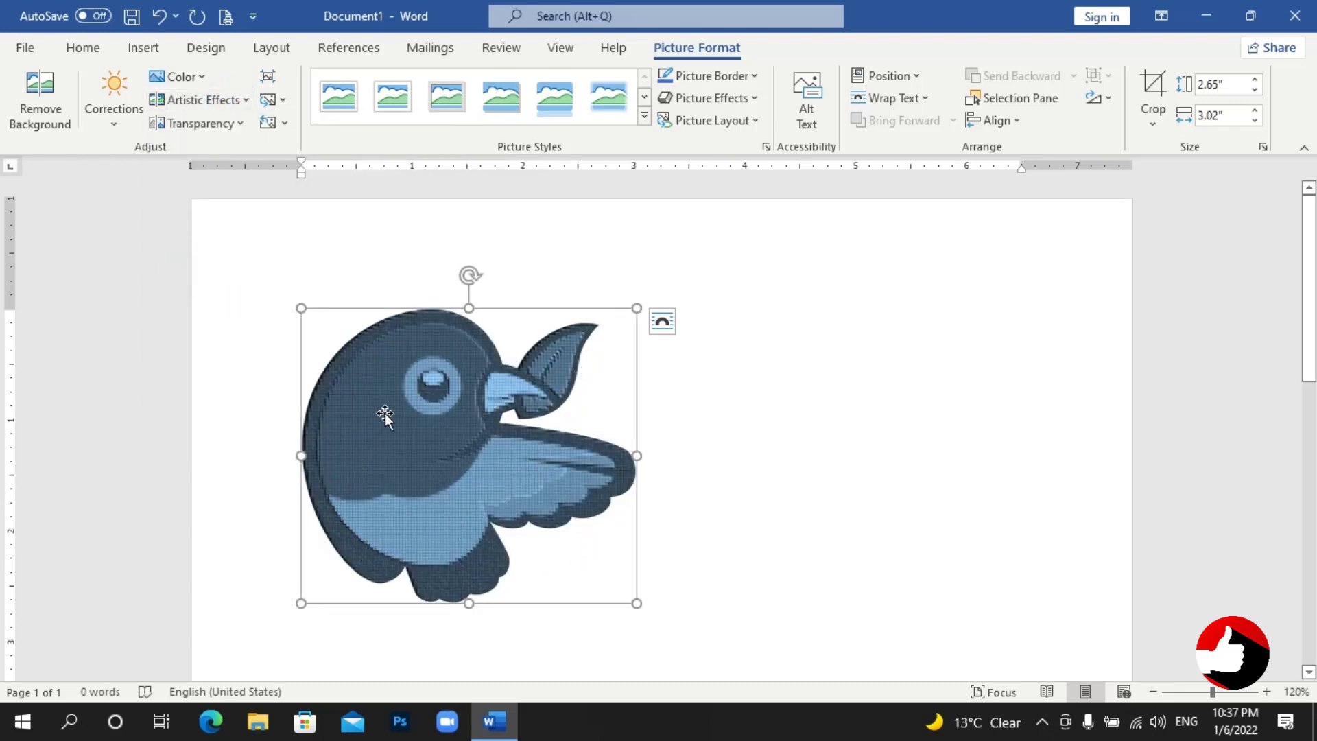
left_click(236, 102)
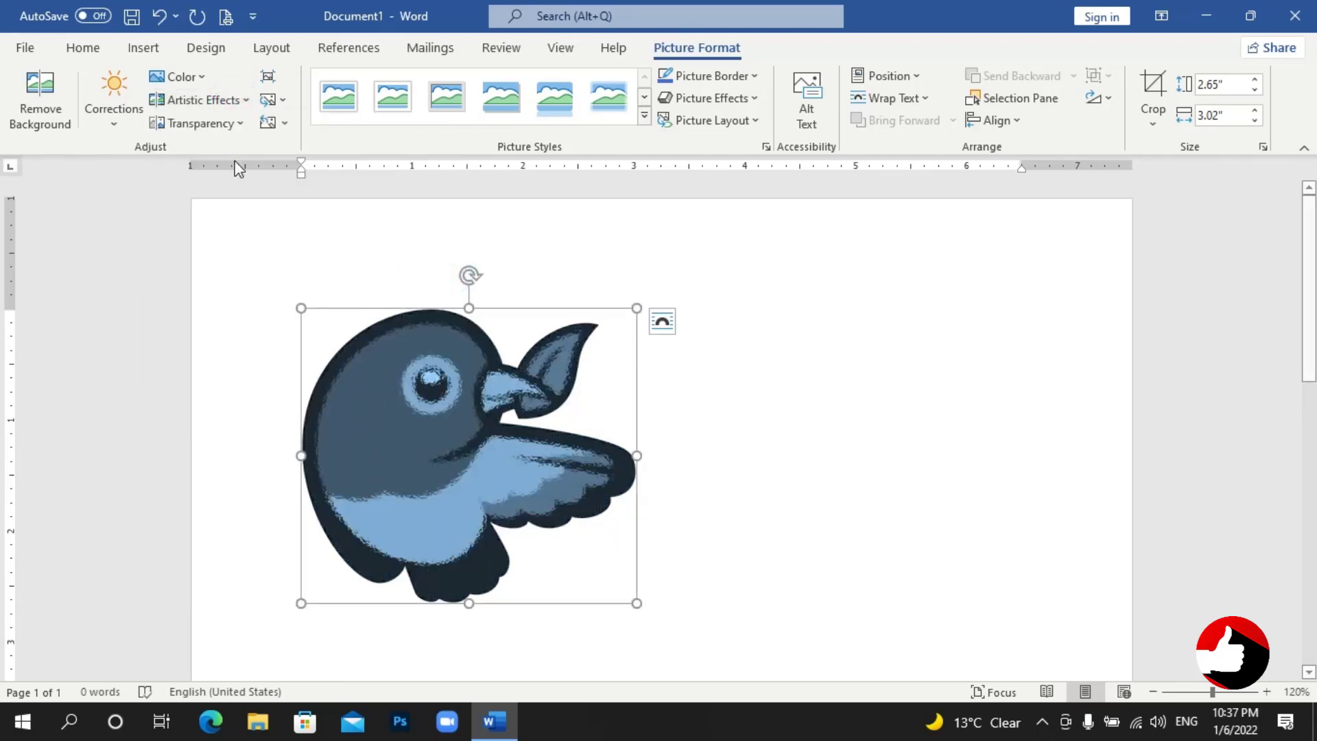
left_click(235, 125)
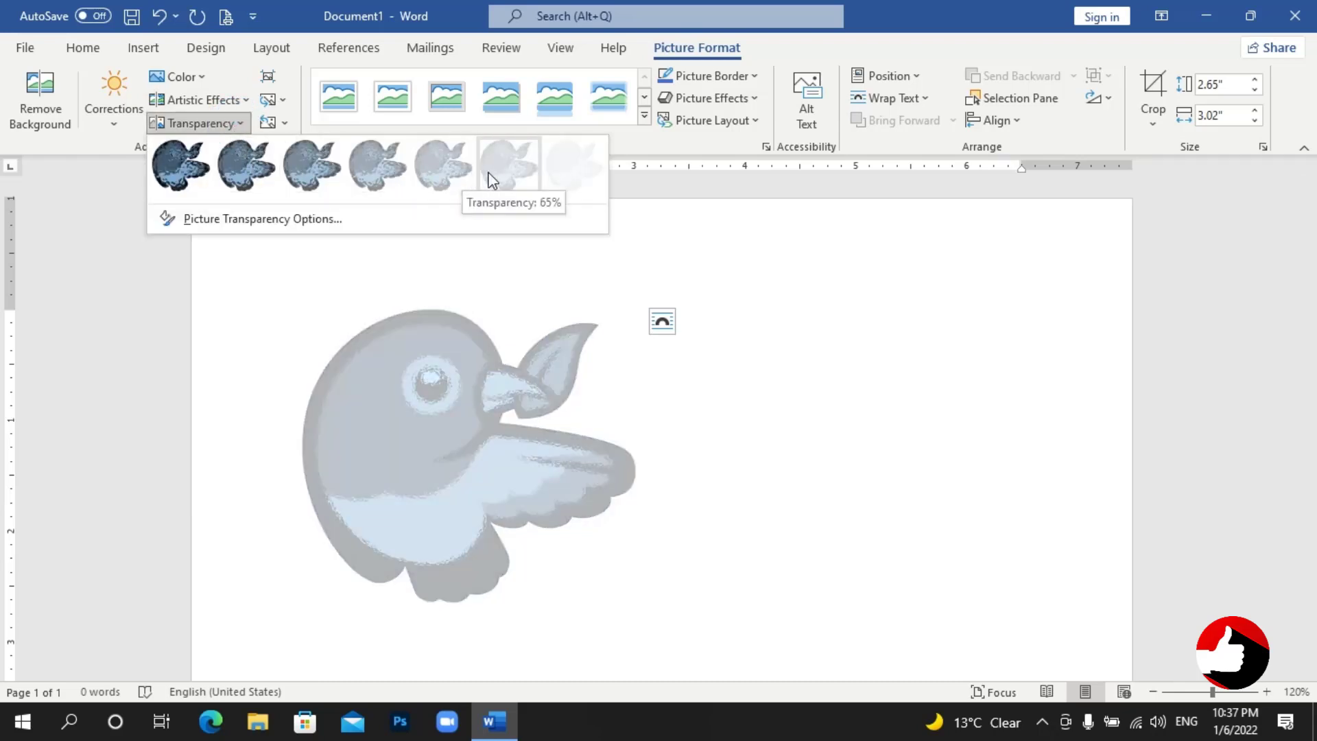
Replace the parrot with the Iron Man picture from a file.
left_click(278, 105)
left_click(281, 102)
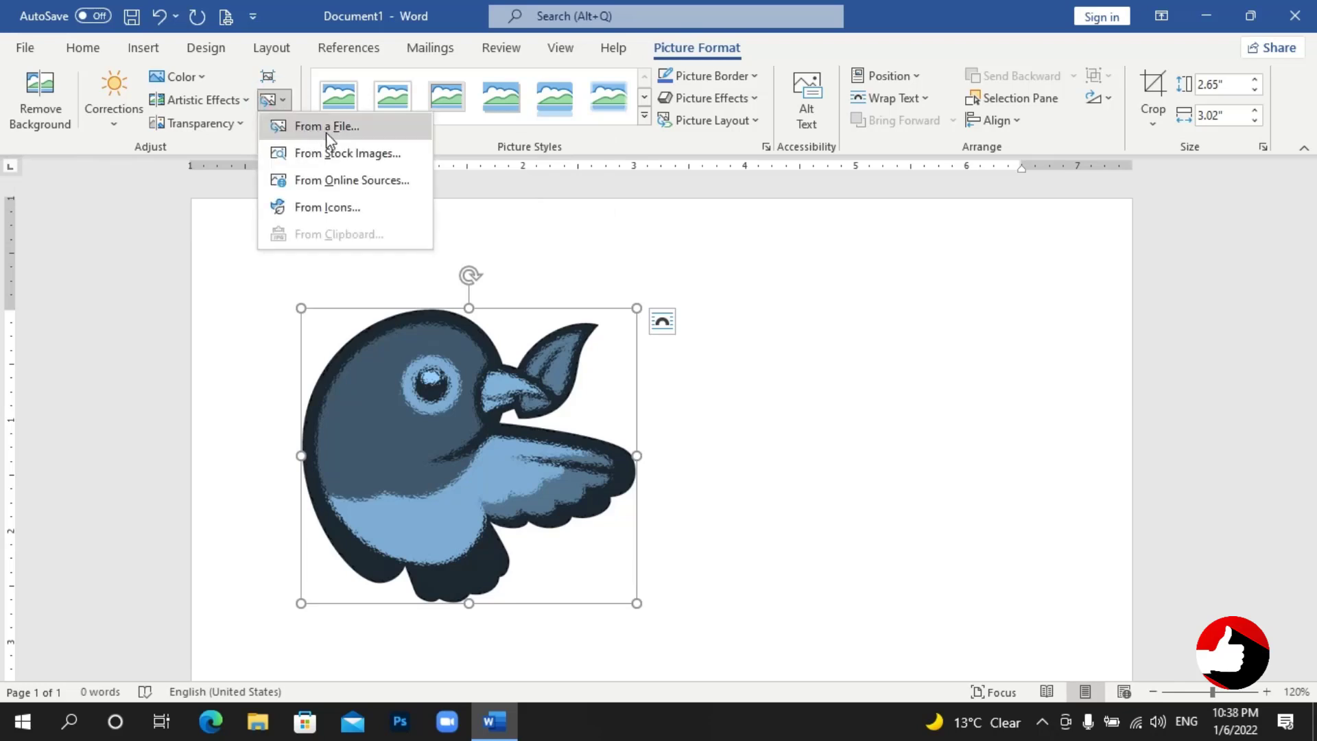
left_click(288, 99)
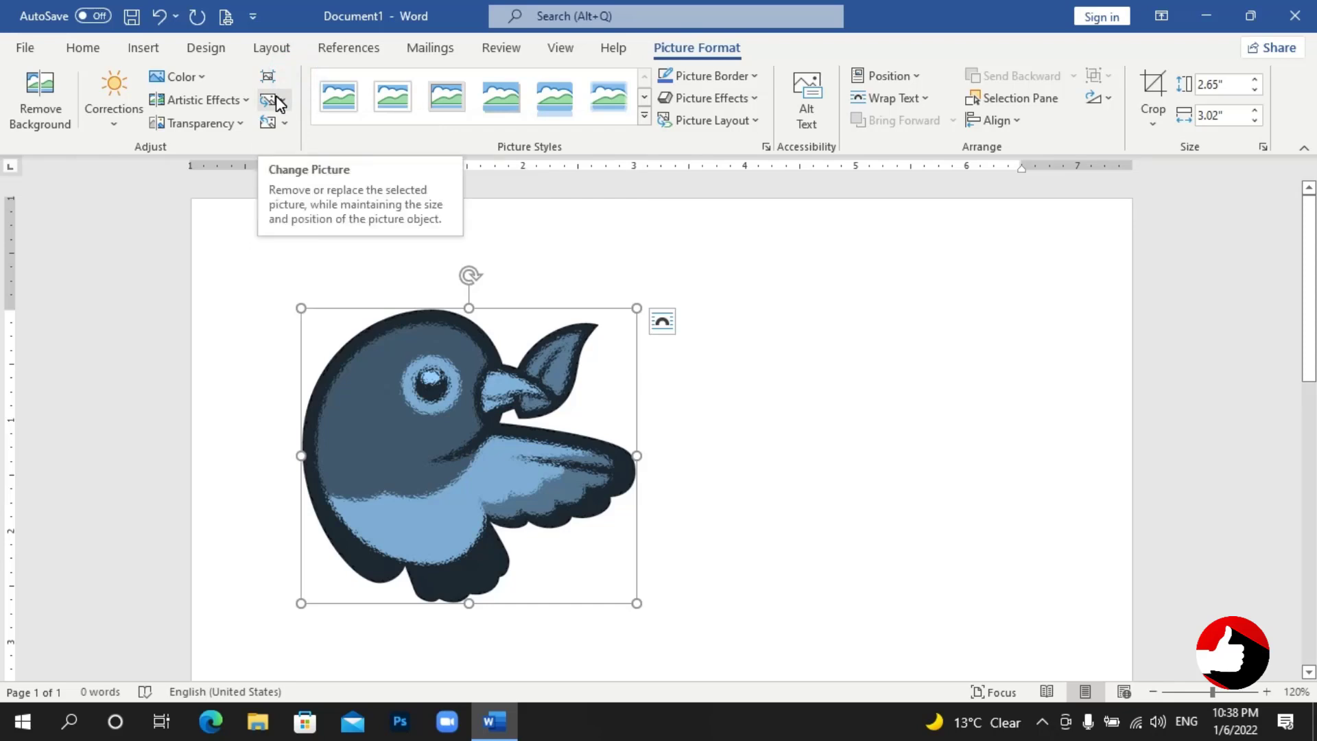
left_click(284, 102)
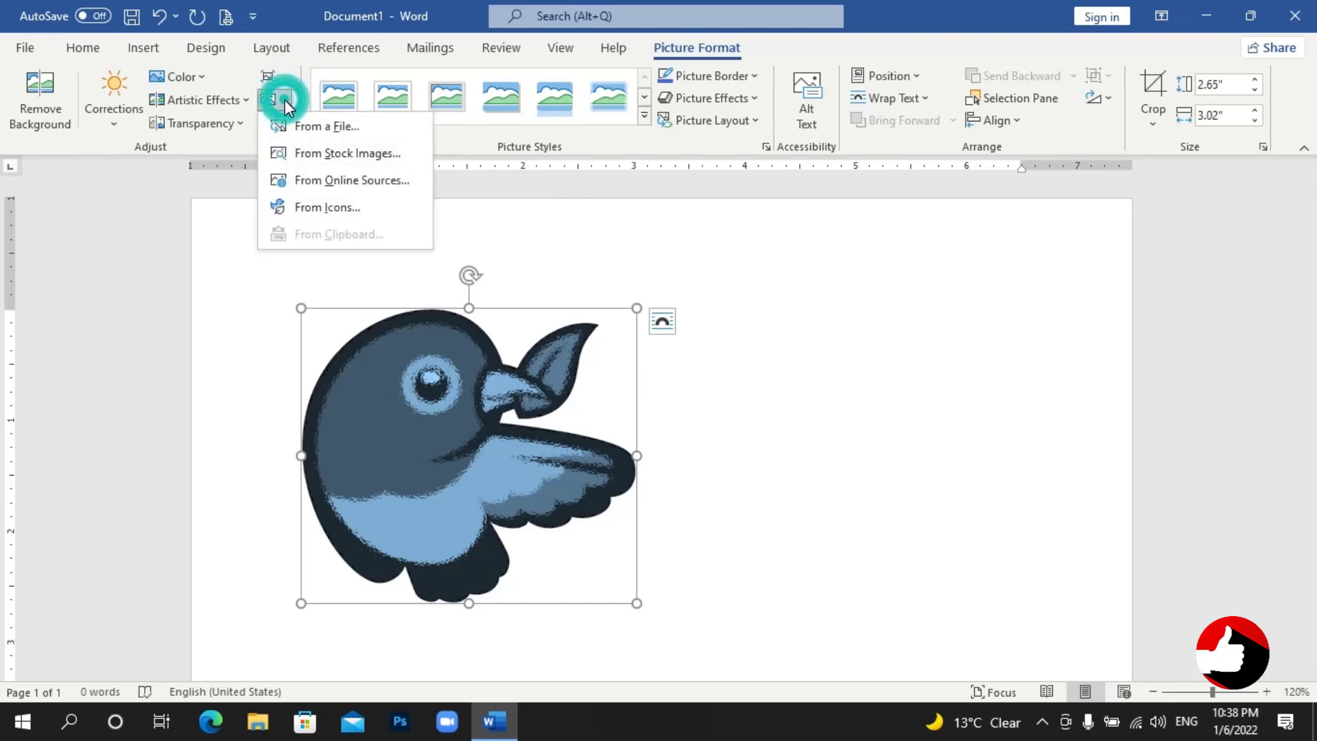
left_click(326, 126)
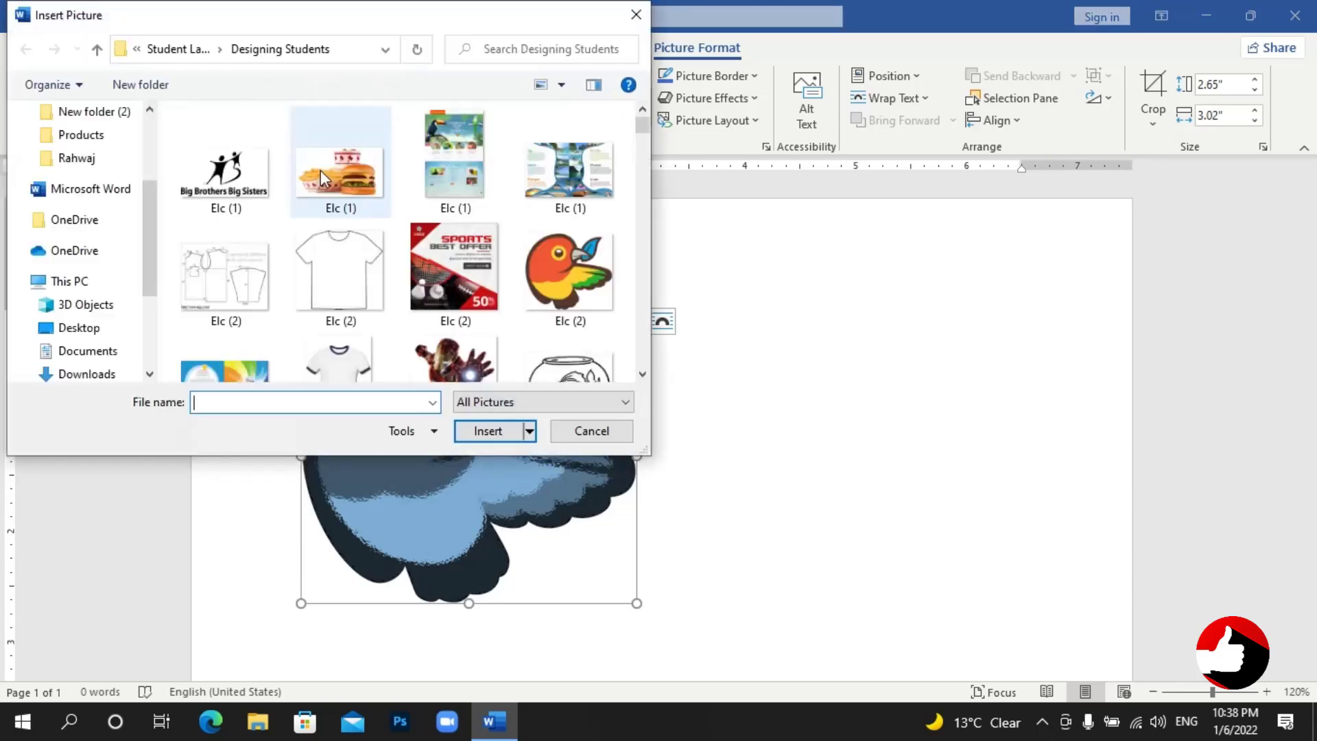
double_click(320, 170)
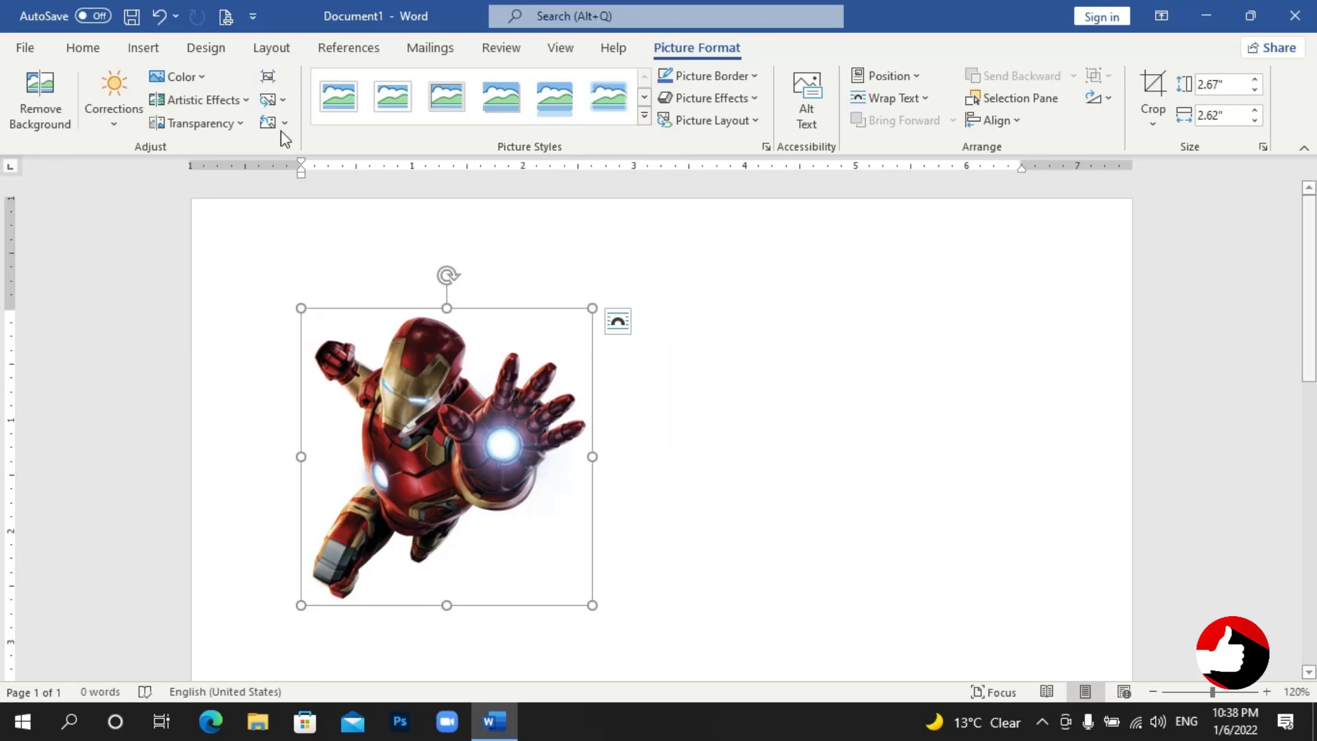
Undo the swap so the blue-tinted bird picture returns.
left_click(283, 103)
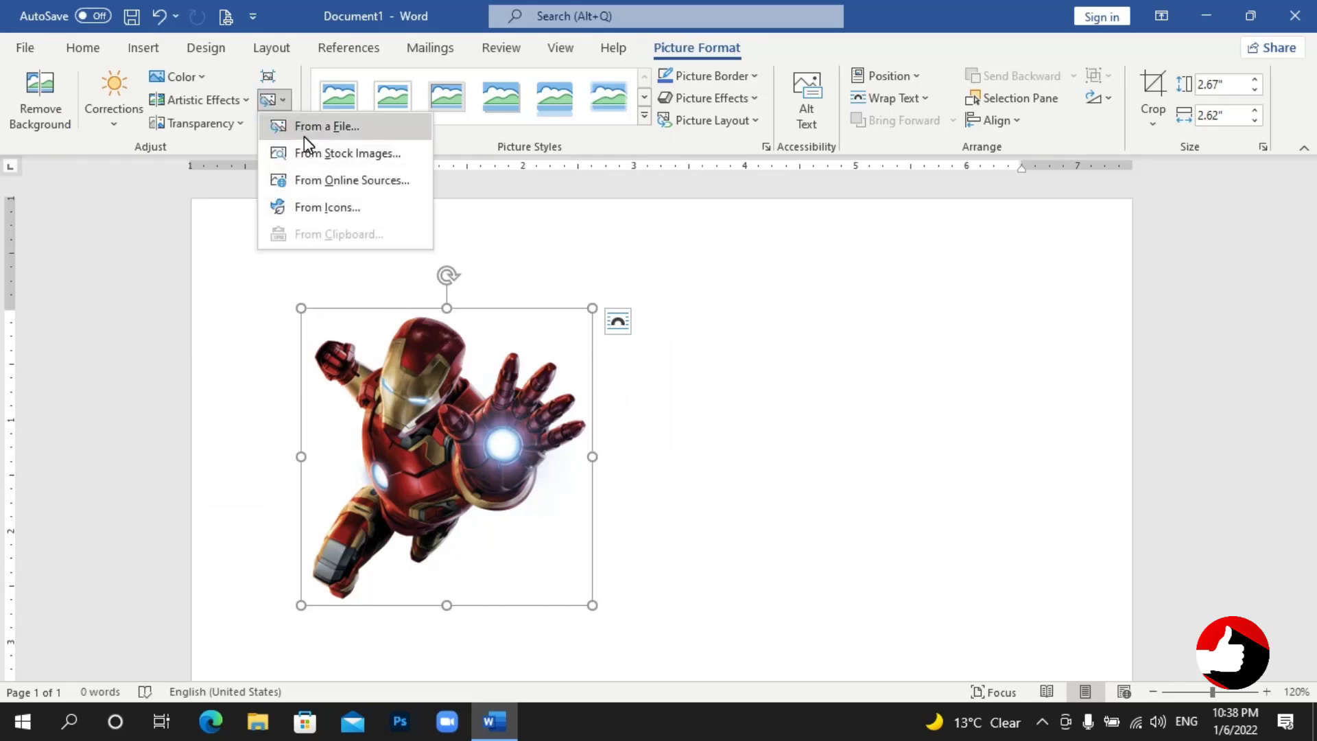
left_click(298, 15)
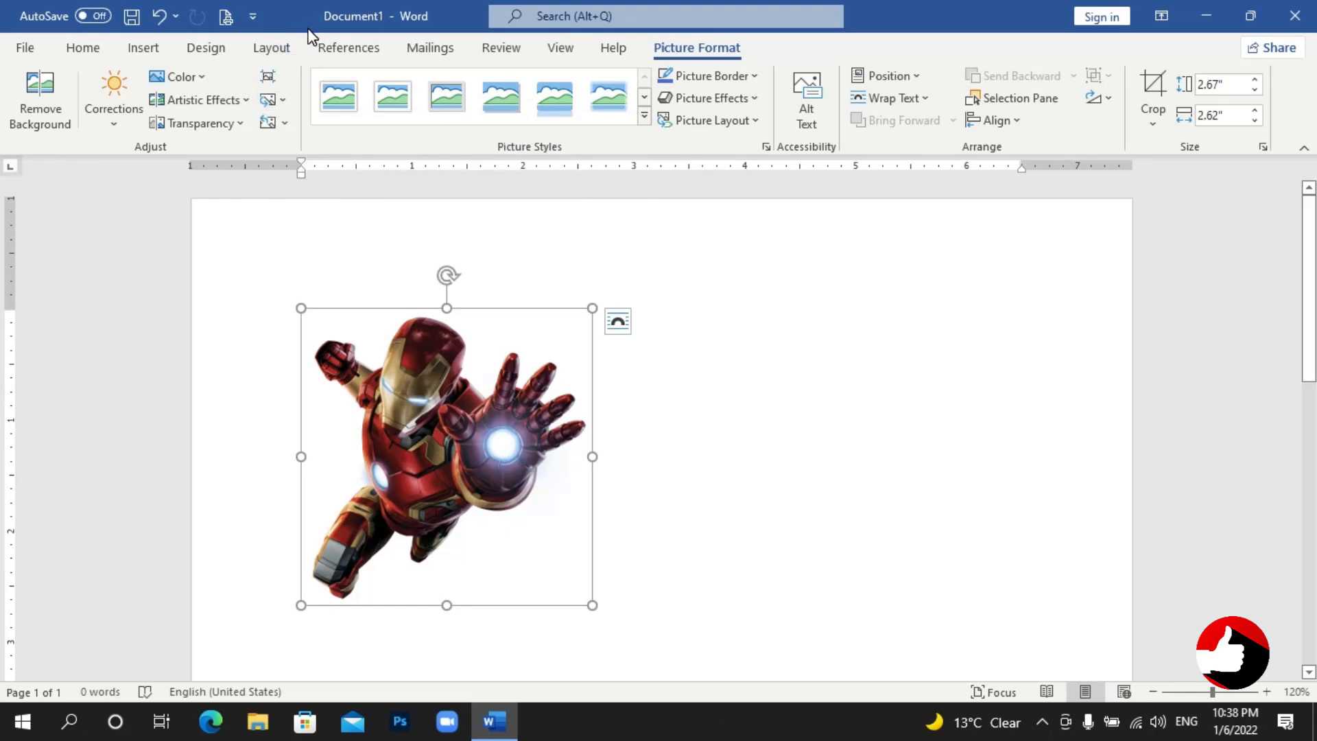
key("ctrl+z")
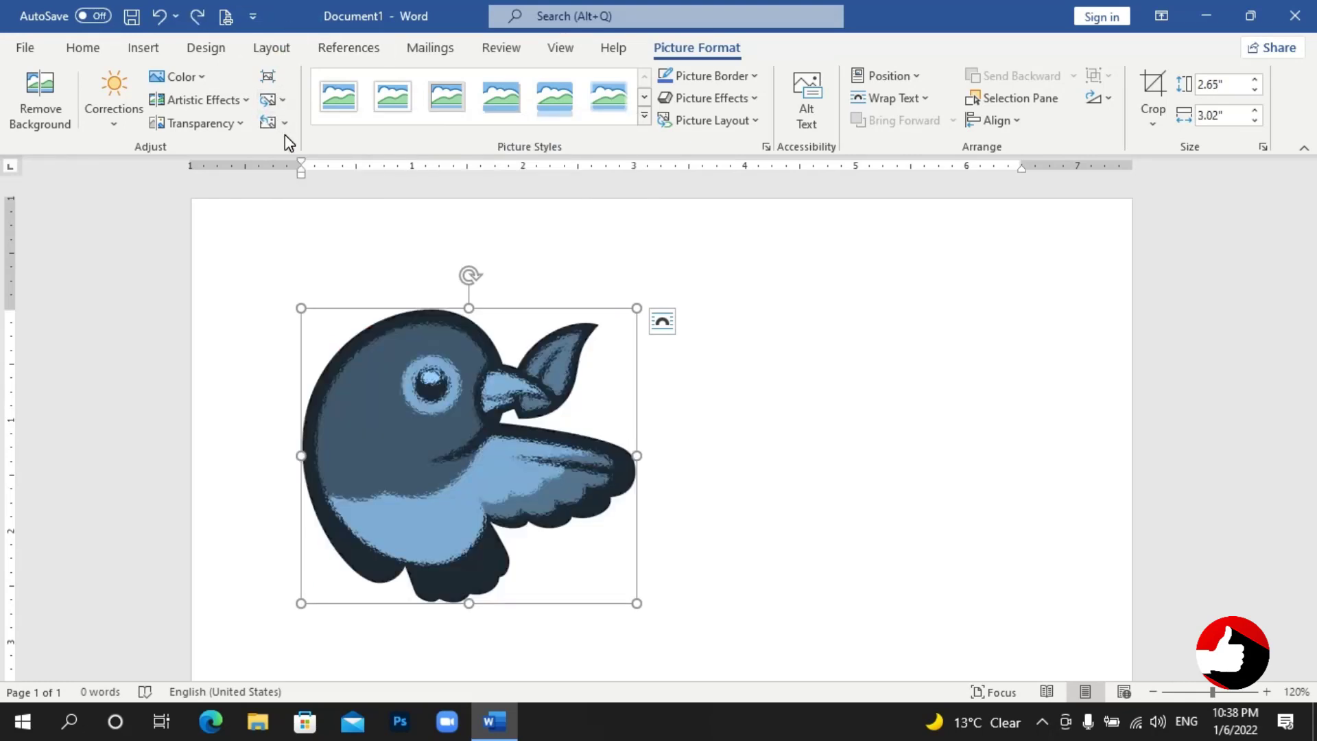
Reset the picture to restore the bird's original colours.
left_click(286, 127)
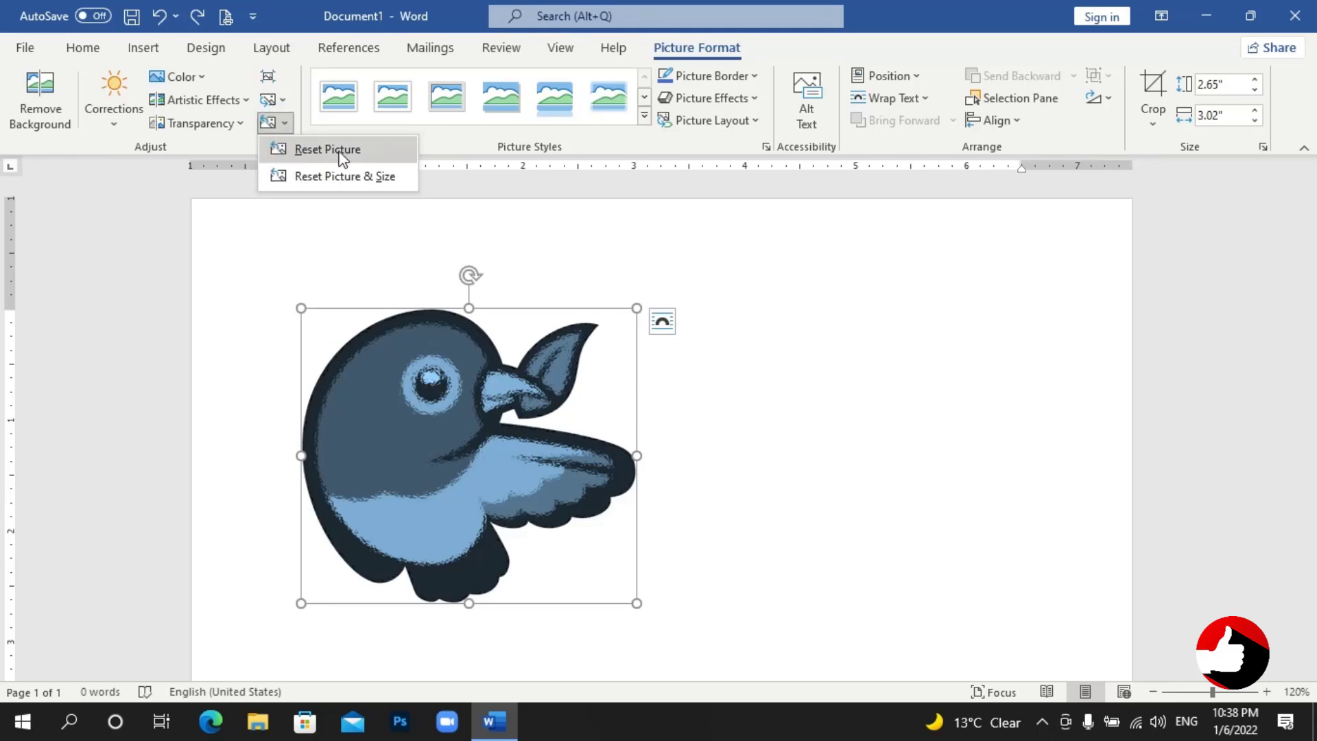
left_click(629, 268)
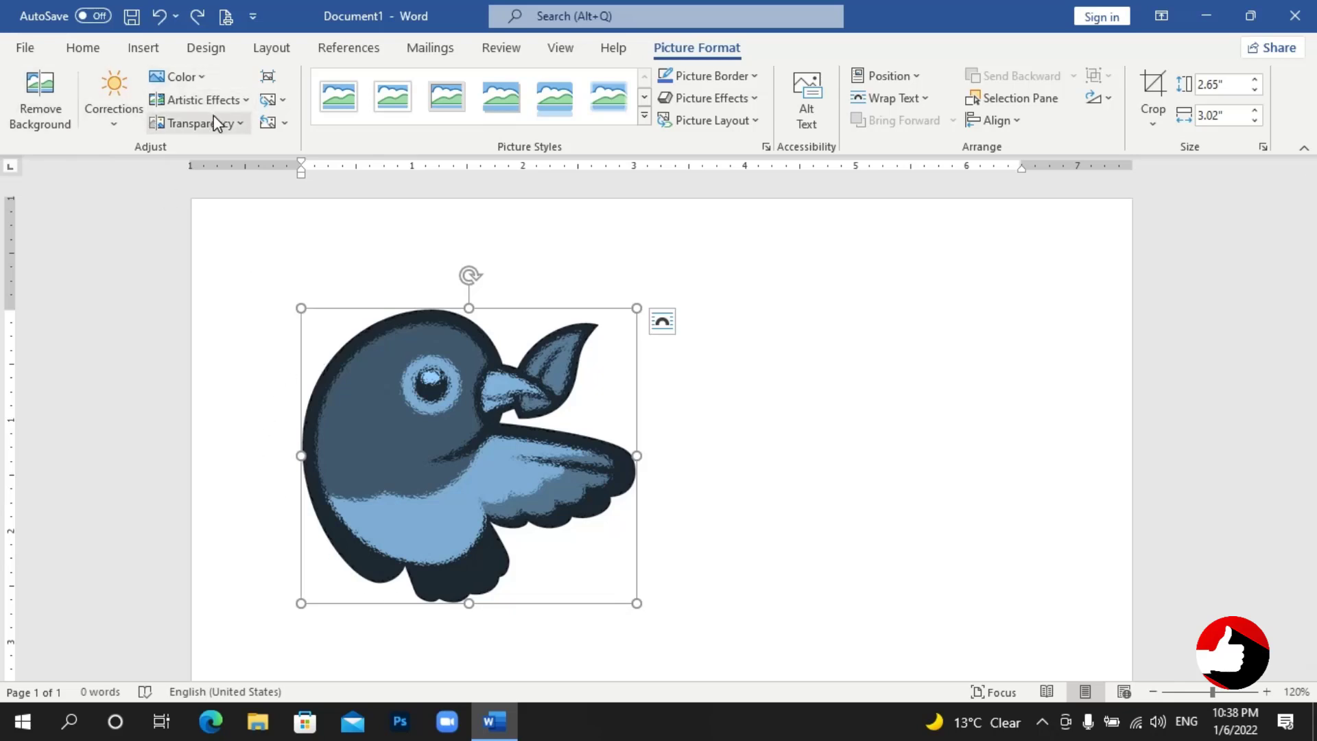
left_click(283, 122)
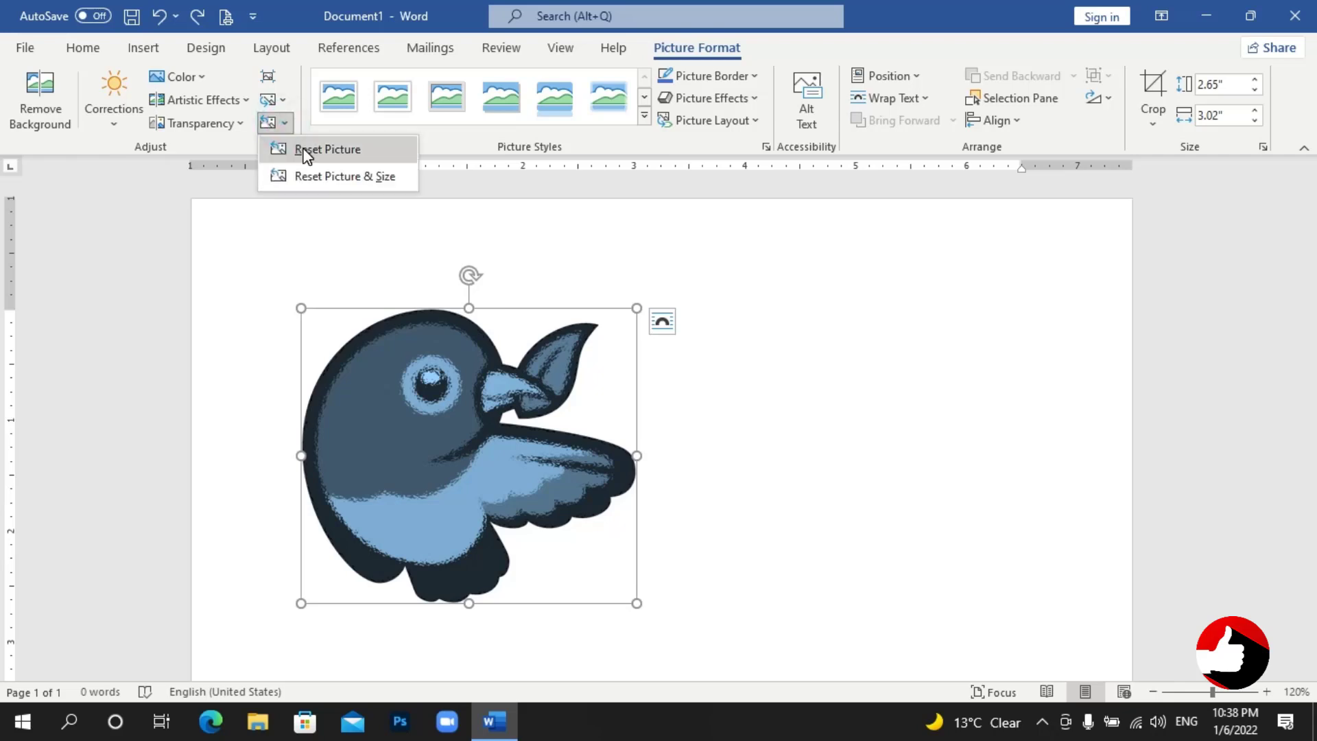
left_click(302, 148)
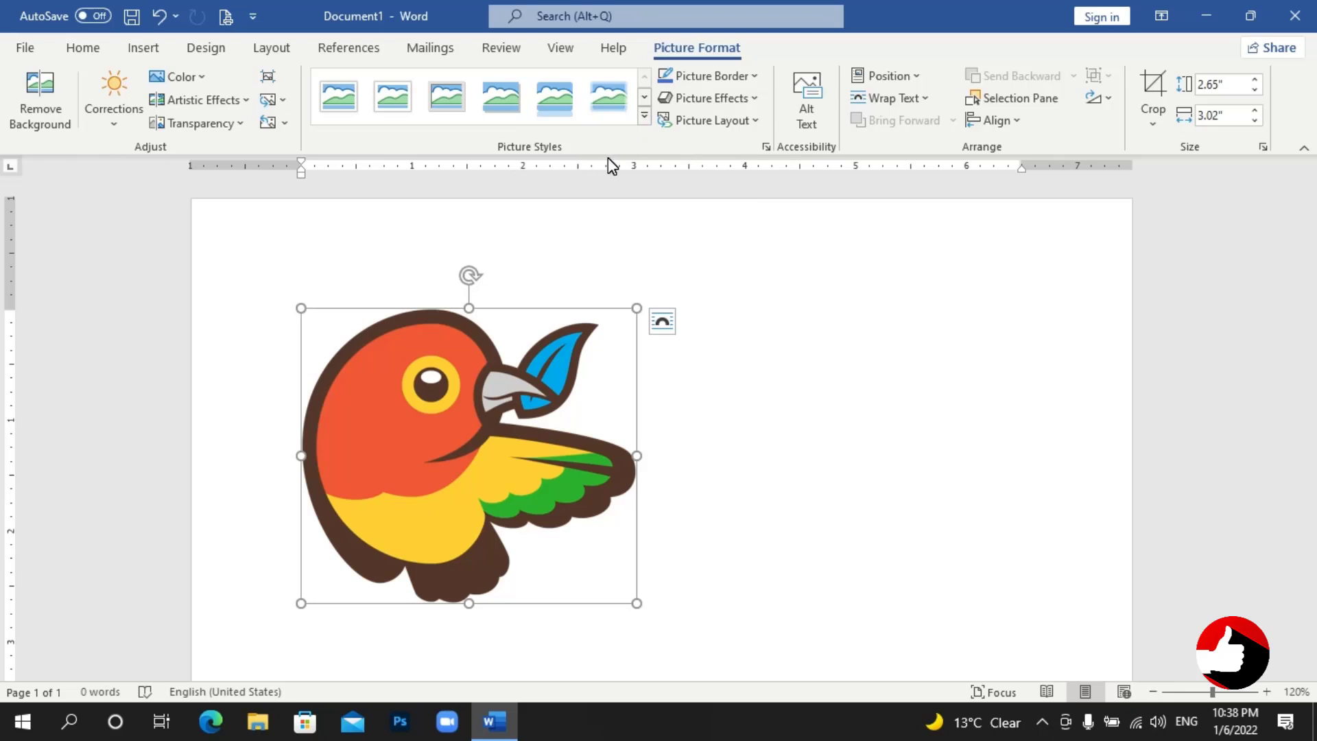
Browse the Picture Styles gallery, then add an empty line below the bird picture.
left_click(645, 118)
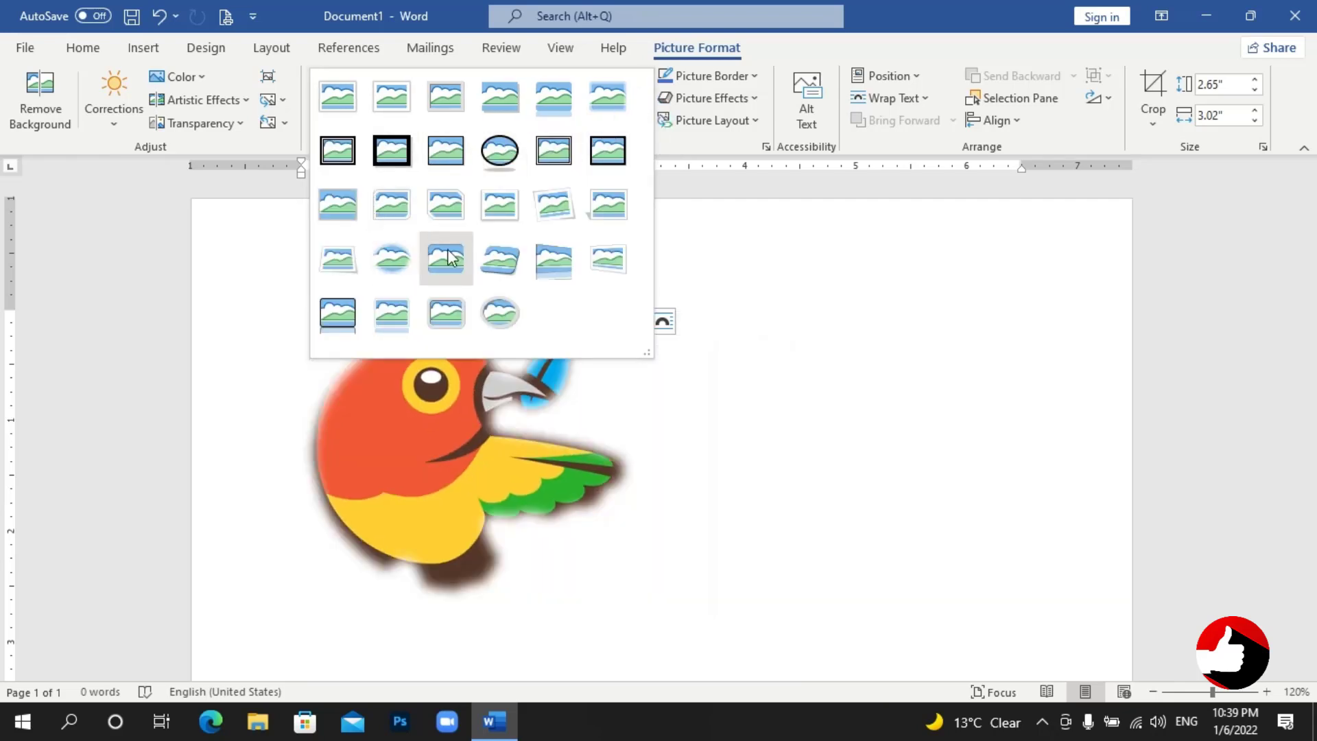
scroll(794, 463, "down", 3)
left_click(795, 463)
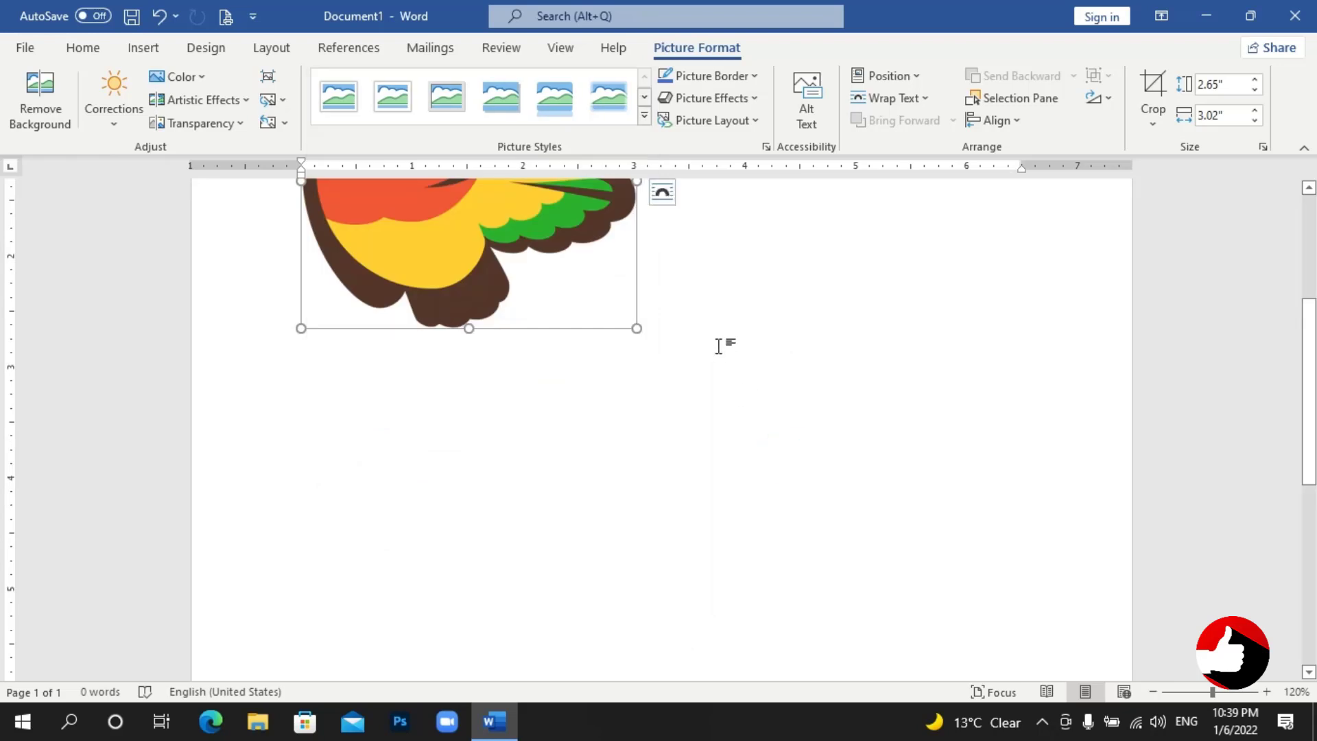
left_click(719, 347)
key("Return")
key("Return")
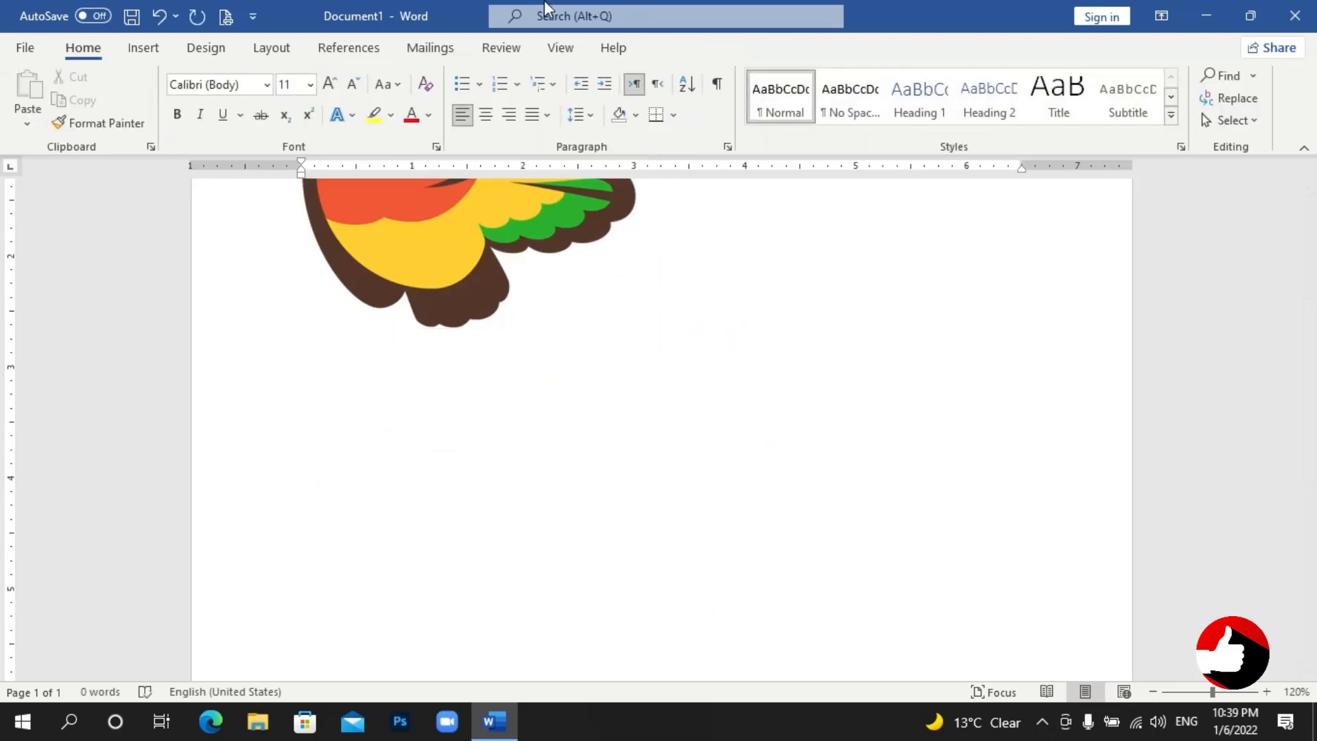
Insert the glove photo from this device below the bird.
left_click(144, 48)
left_click(195, 118)
left_click(215, 176)
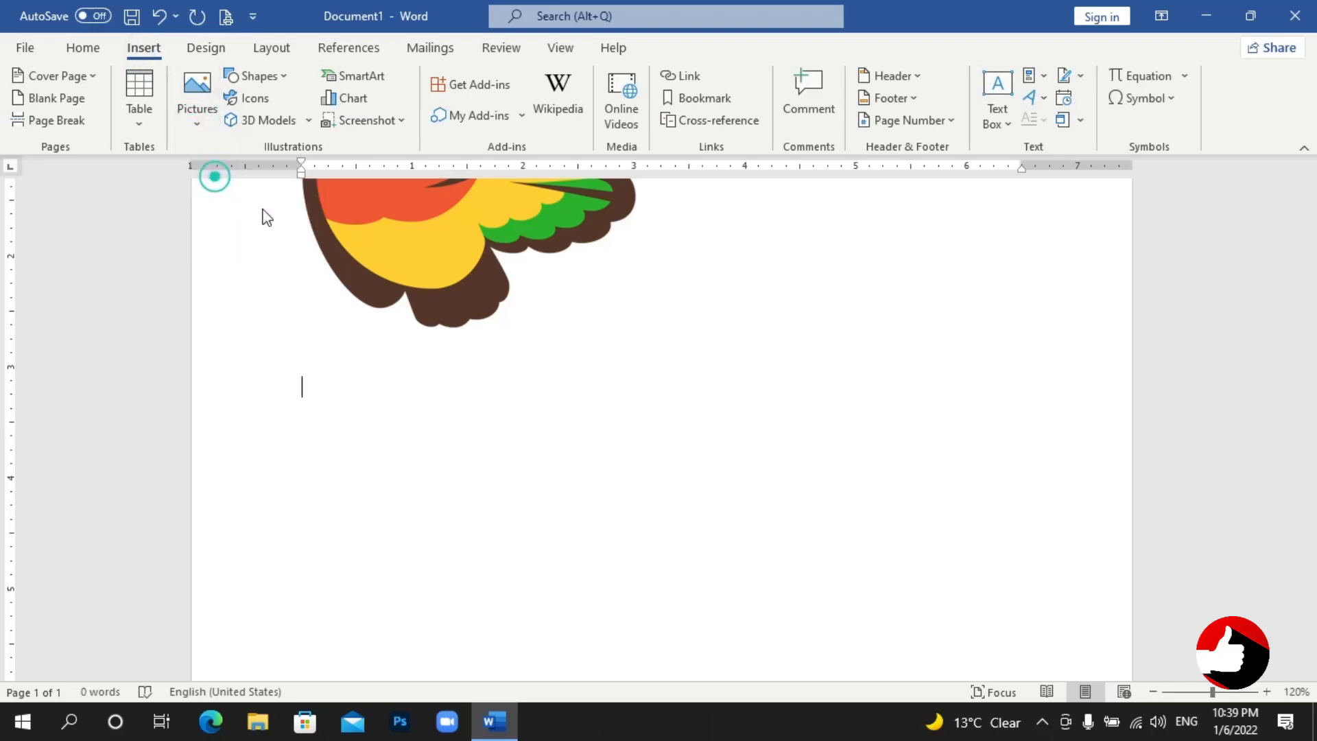
left_click_drag(639, 125, 645, 142)
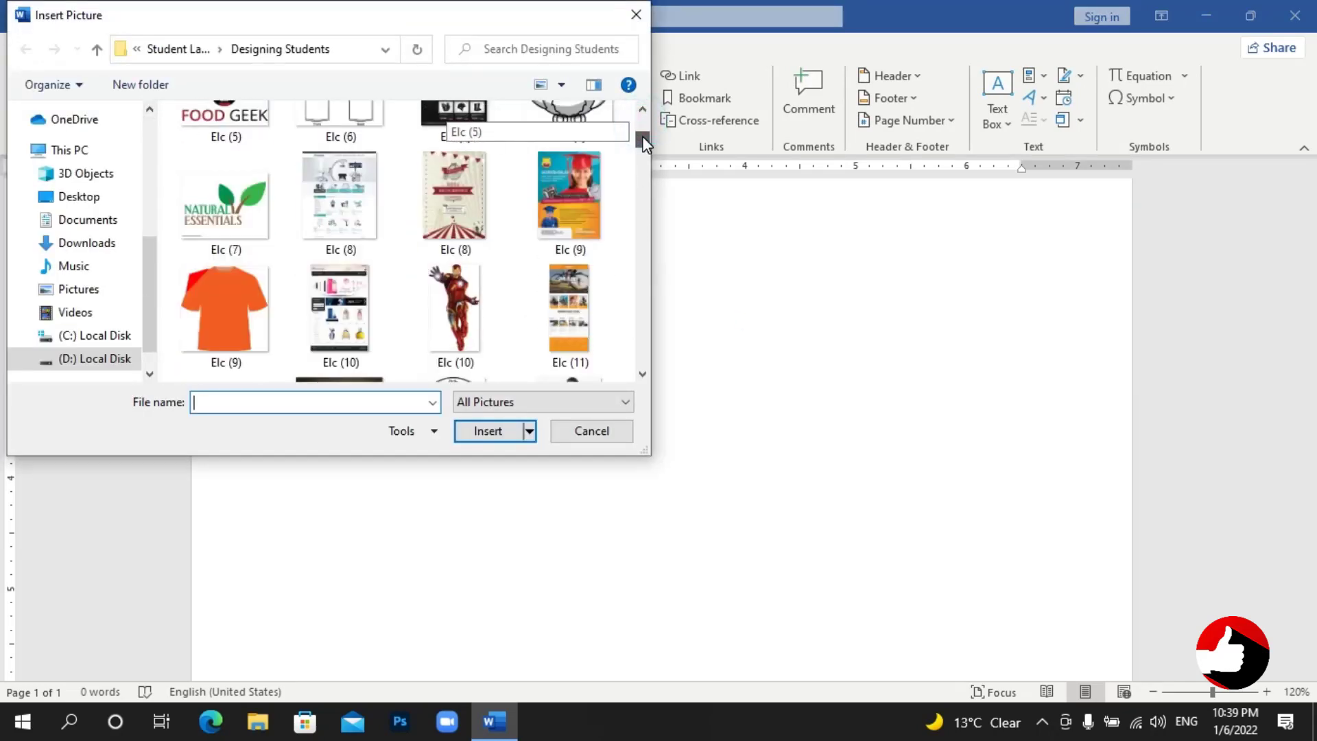
scroll(644, 144, "down", 2)
double_click(556, 152)
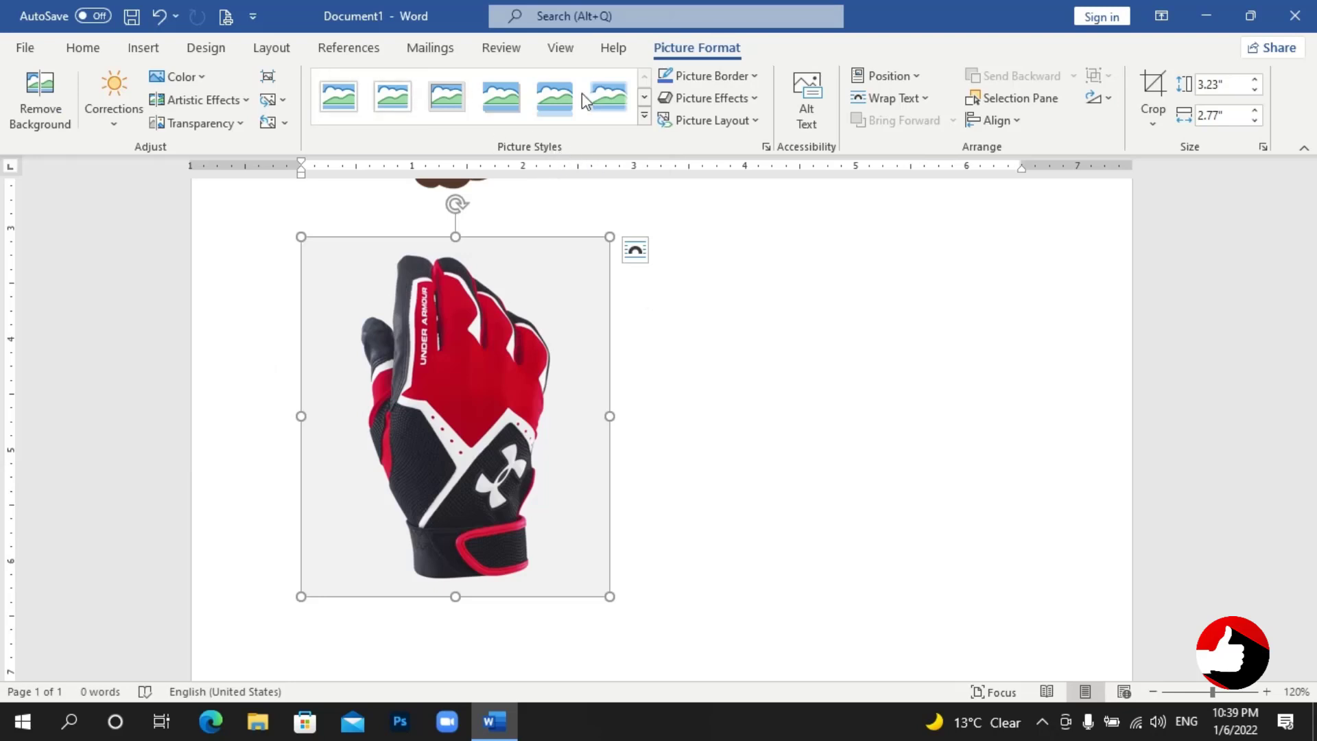
Try several picture styles on the glove, ending with Rotated, White.
left_click(645, 115)
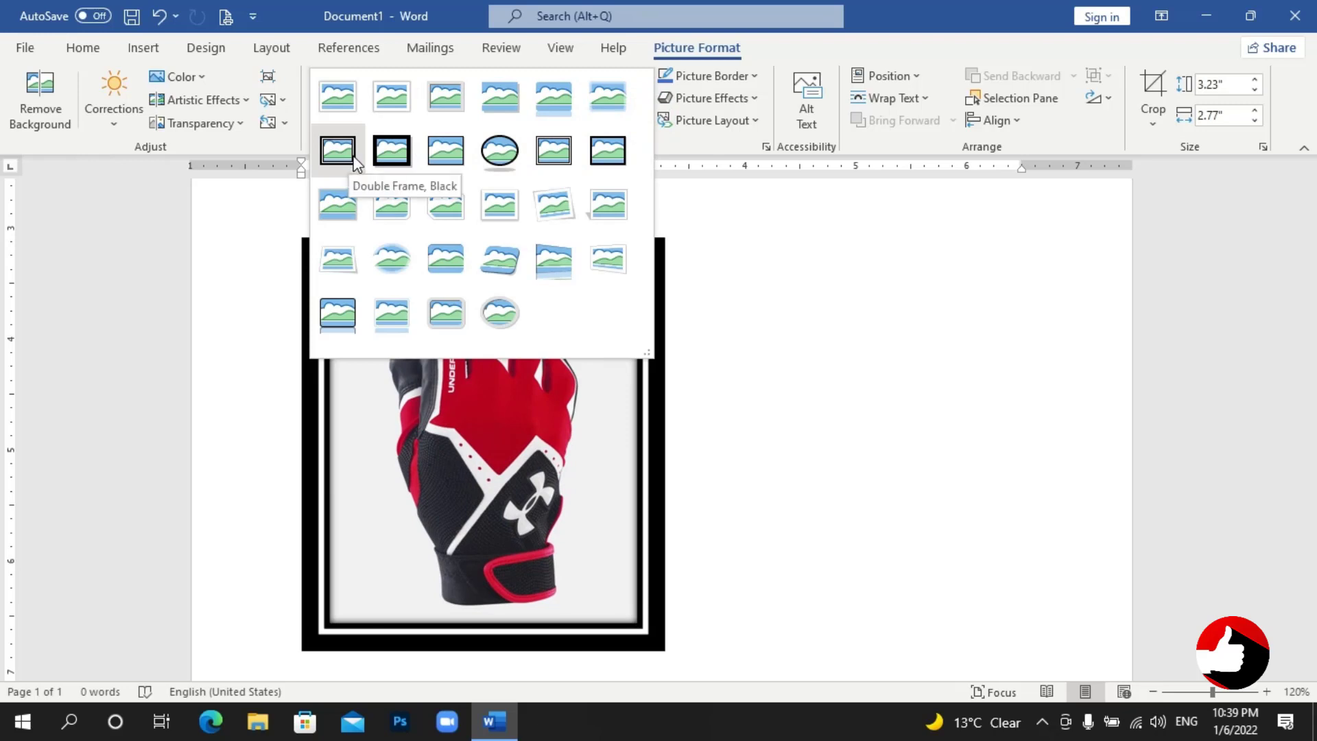
left_click(352, 163)
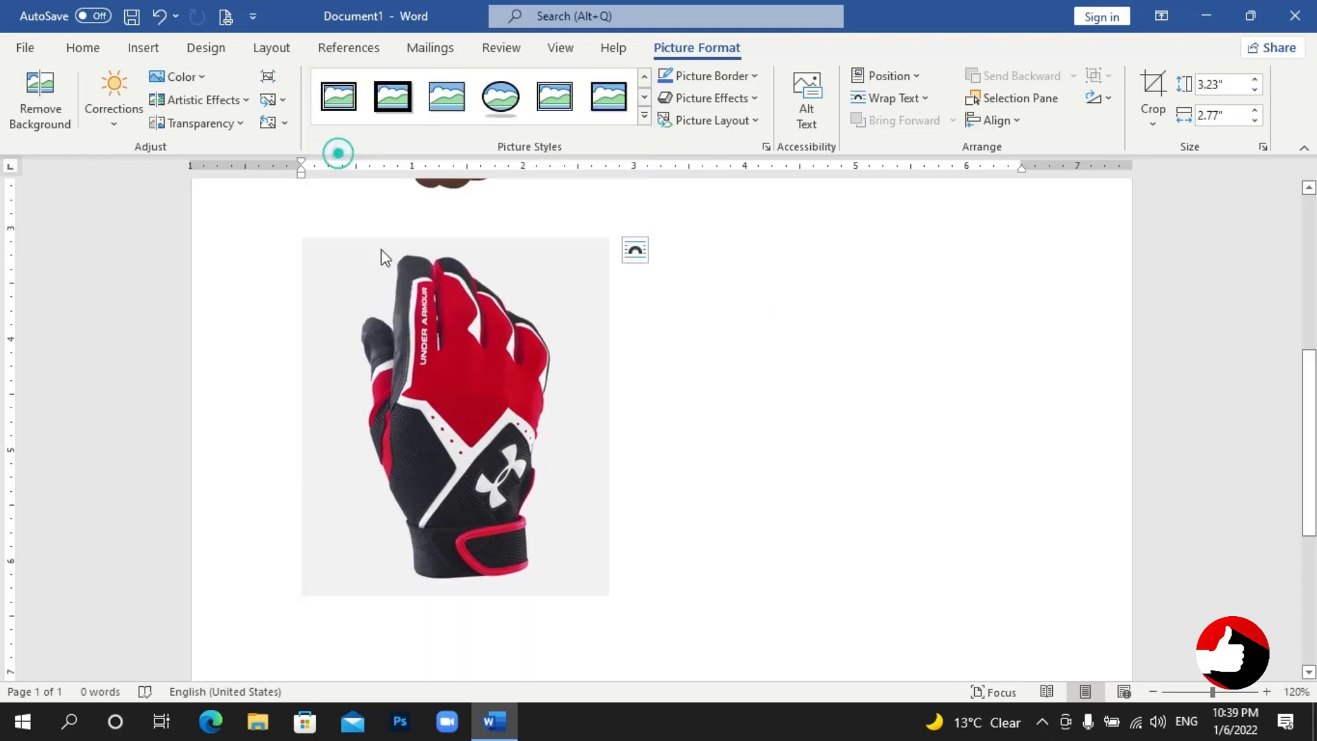
left_click(644, 115)
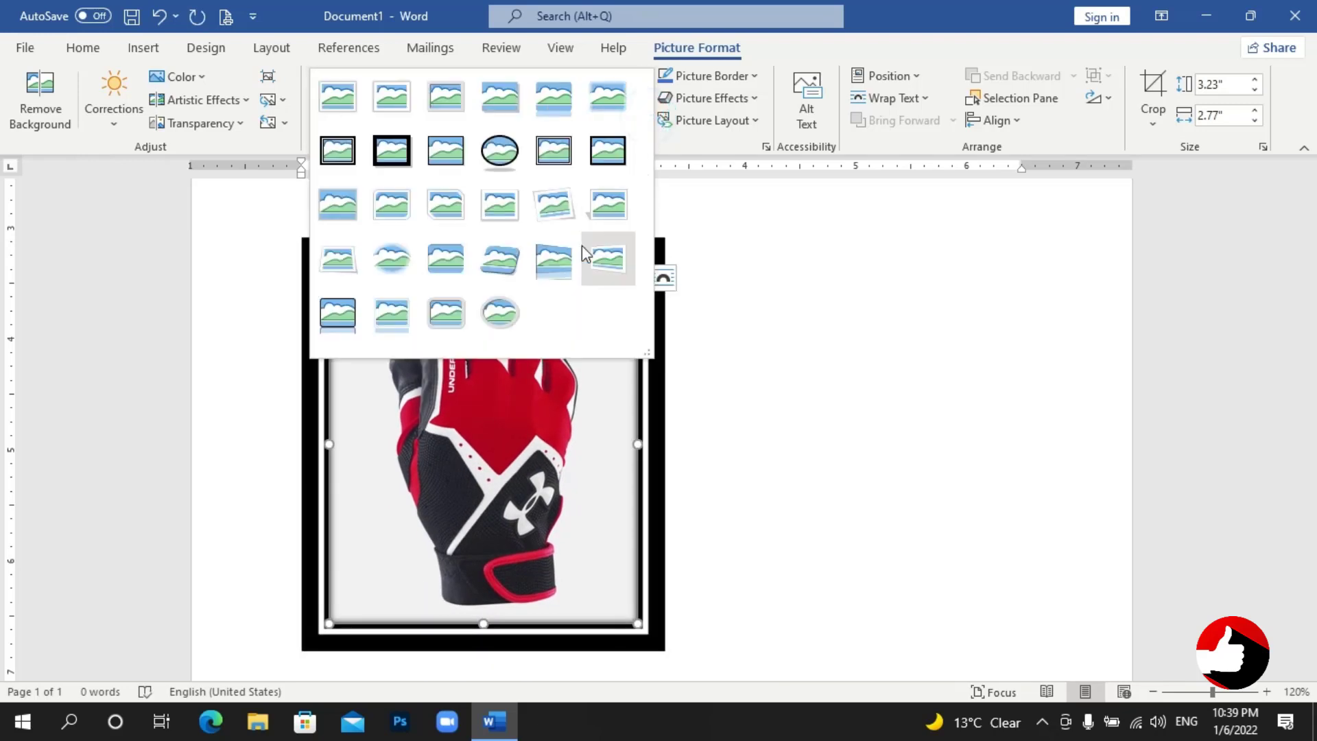
left_click(500, 296)
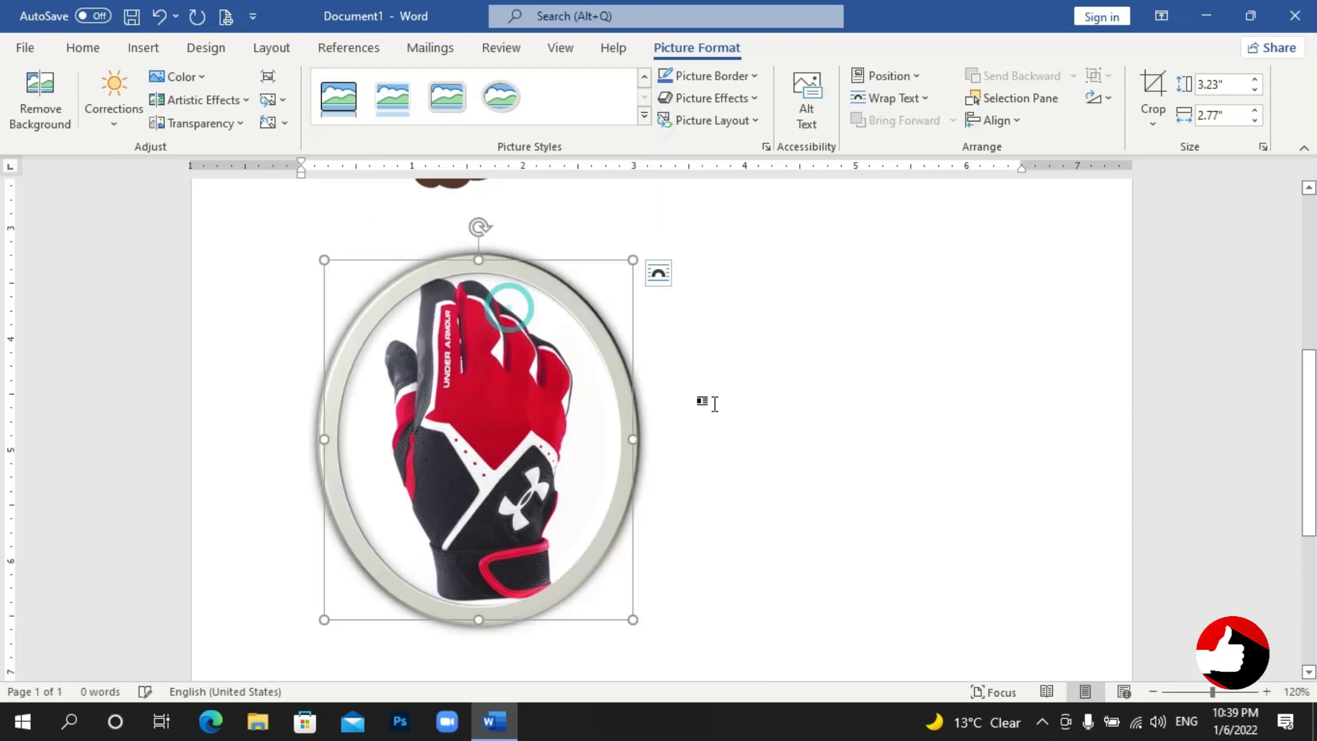
left_click(644, 115)
left_click(602, 215)
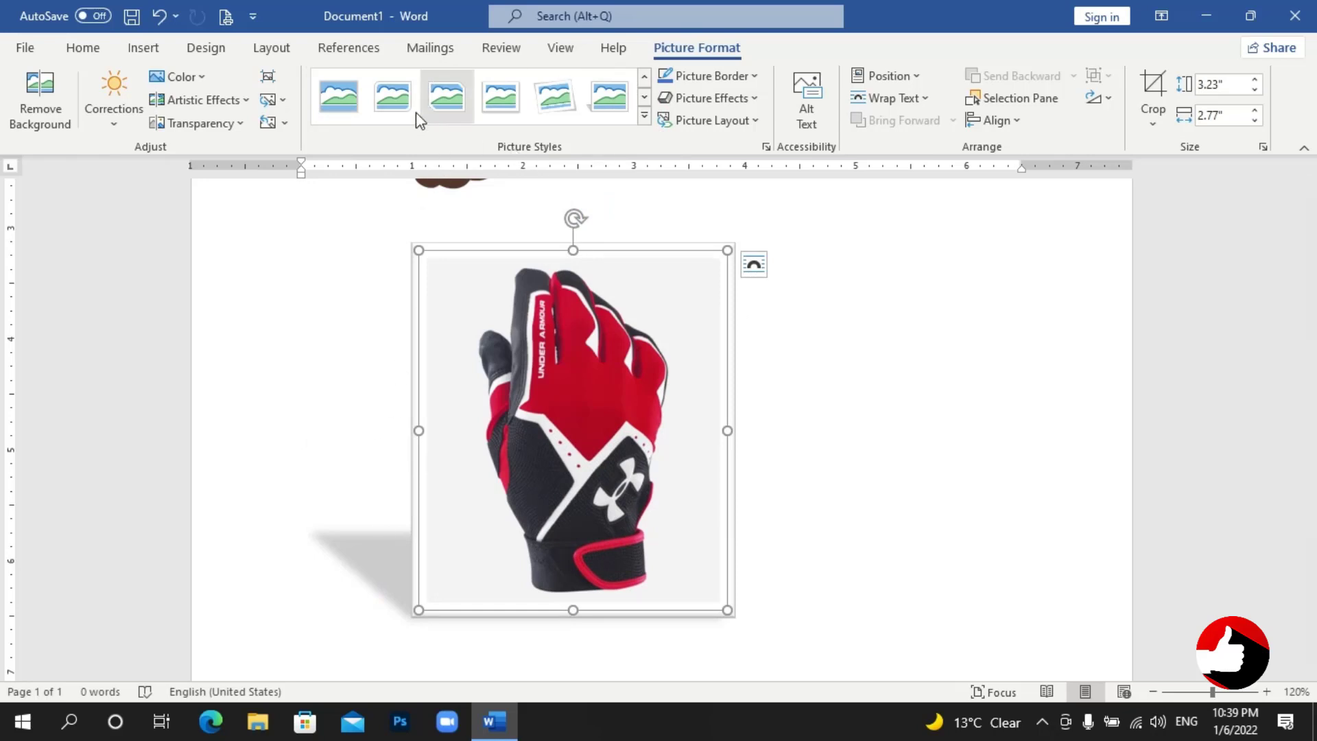
left_click(644, 115)
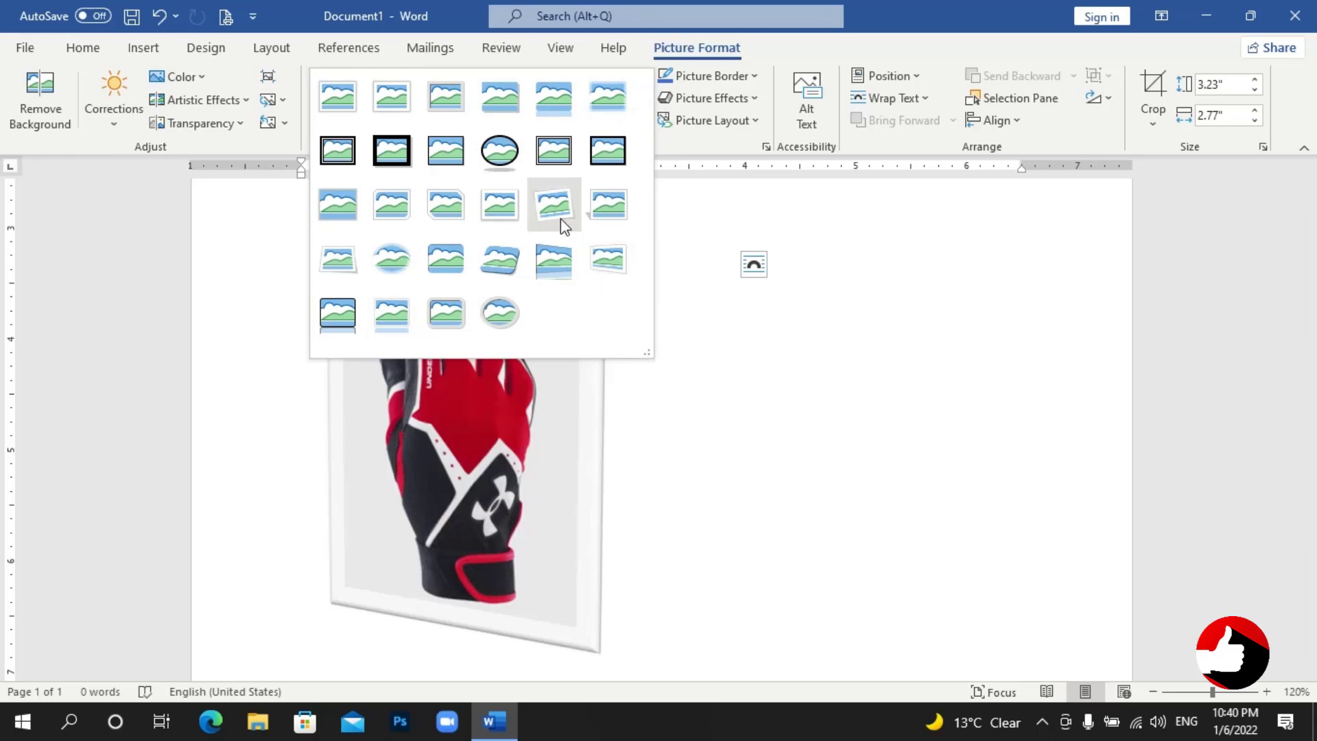
left_click(529, 213)
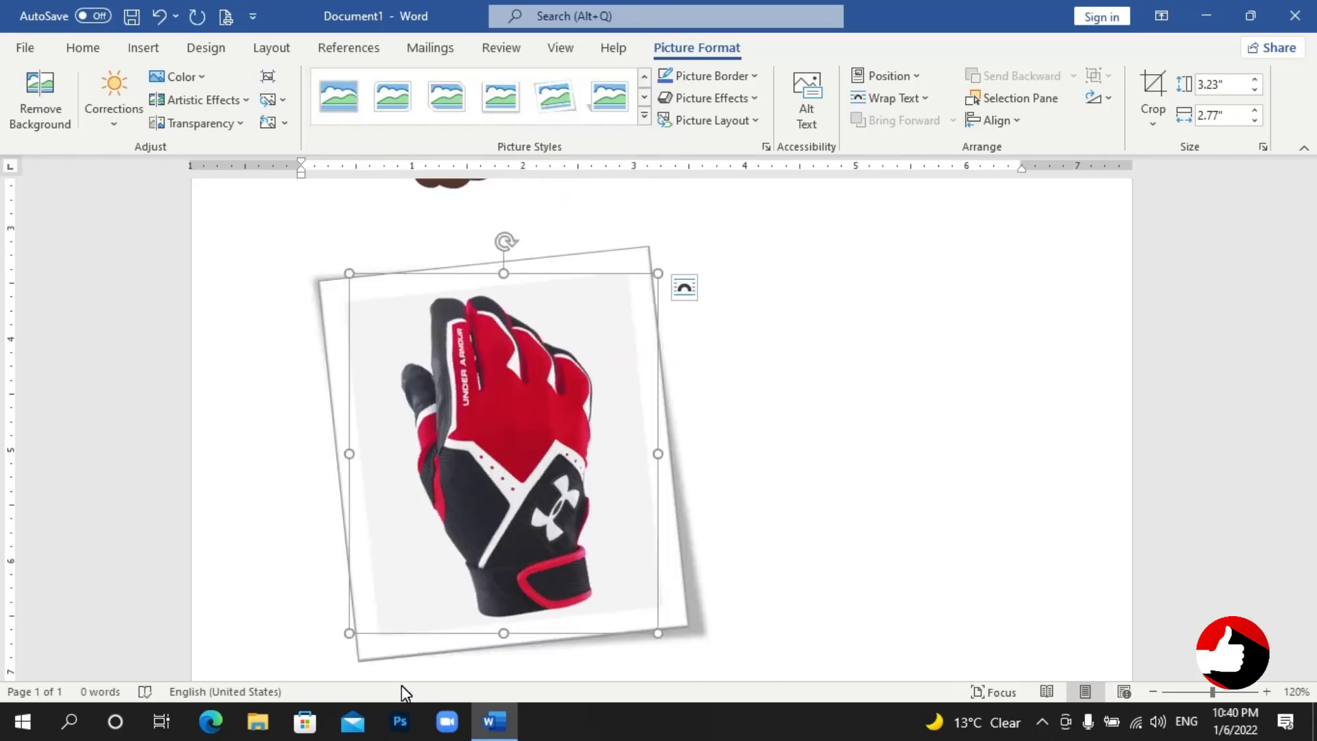
Reset the glove picture's style and size, then give it an orange 6 pt border.
left_click(757, 75)
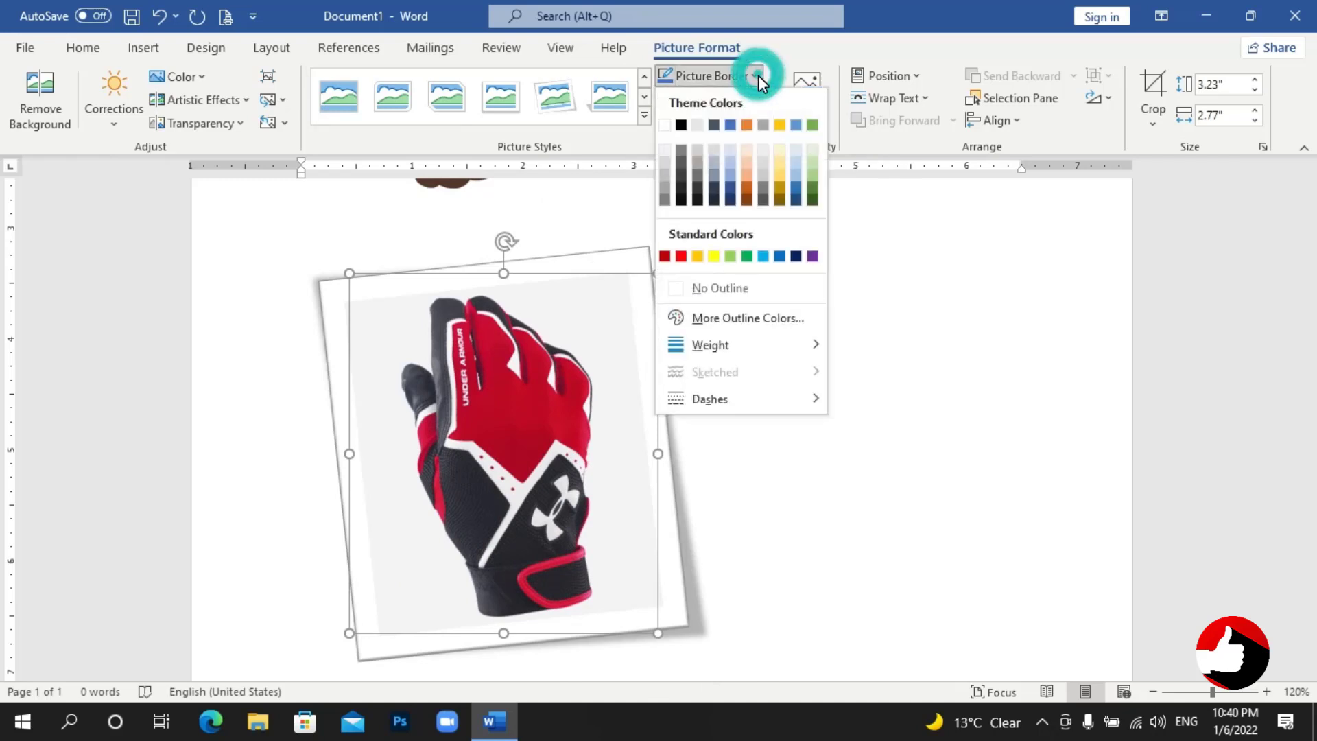
left_click(758, 78)
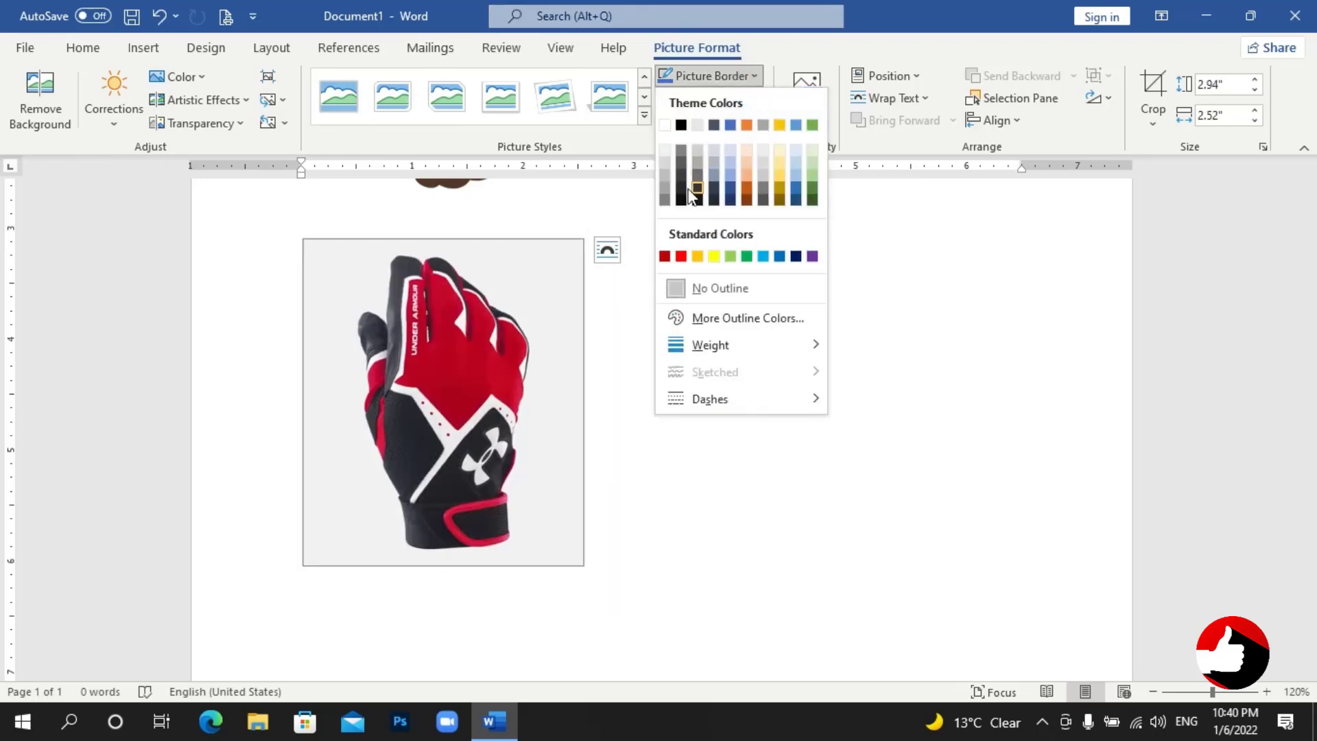
left_click(748, 187)
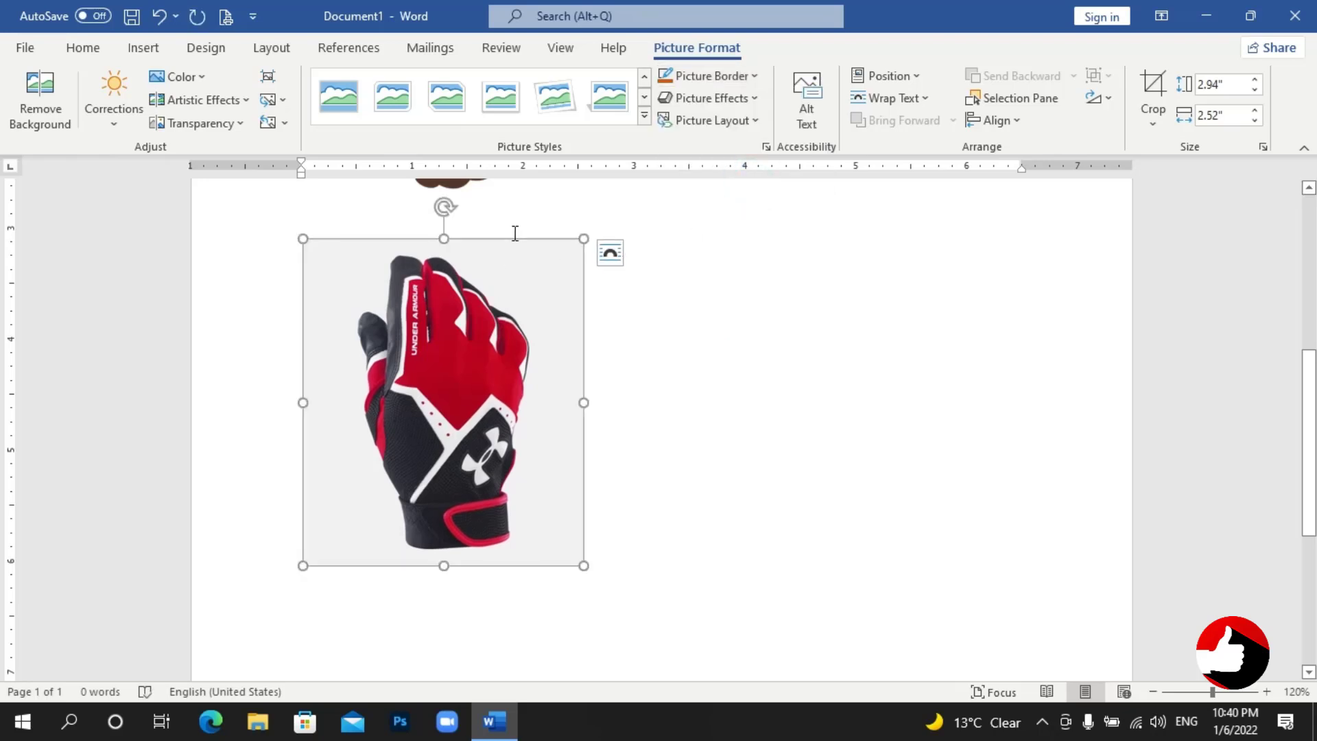
left_click(748, 75)
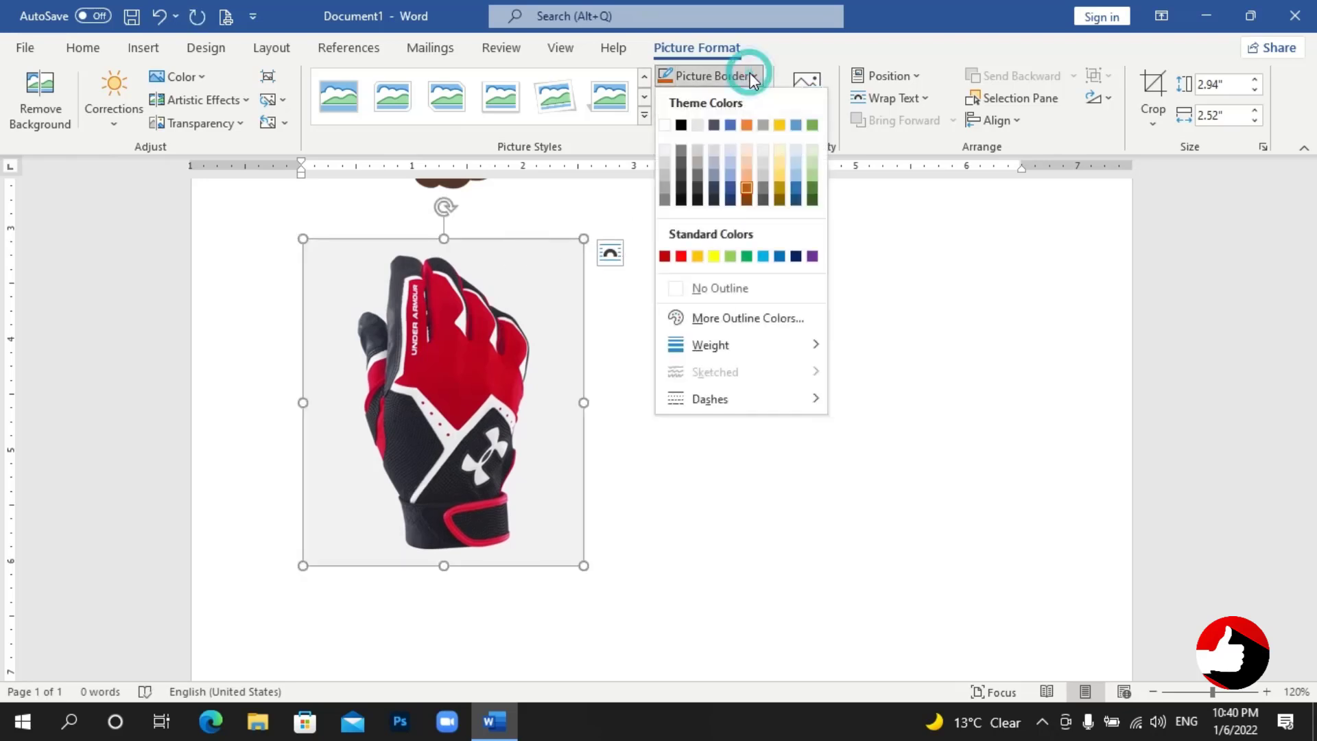
mouse_move(710, 345)
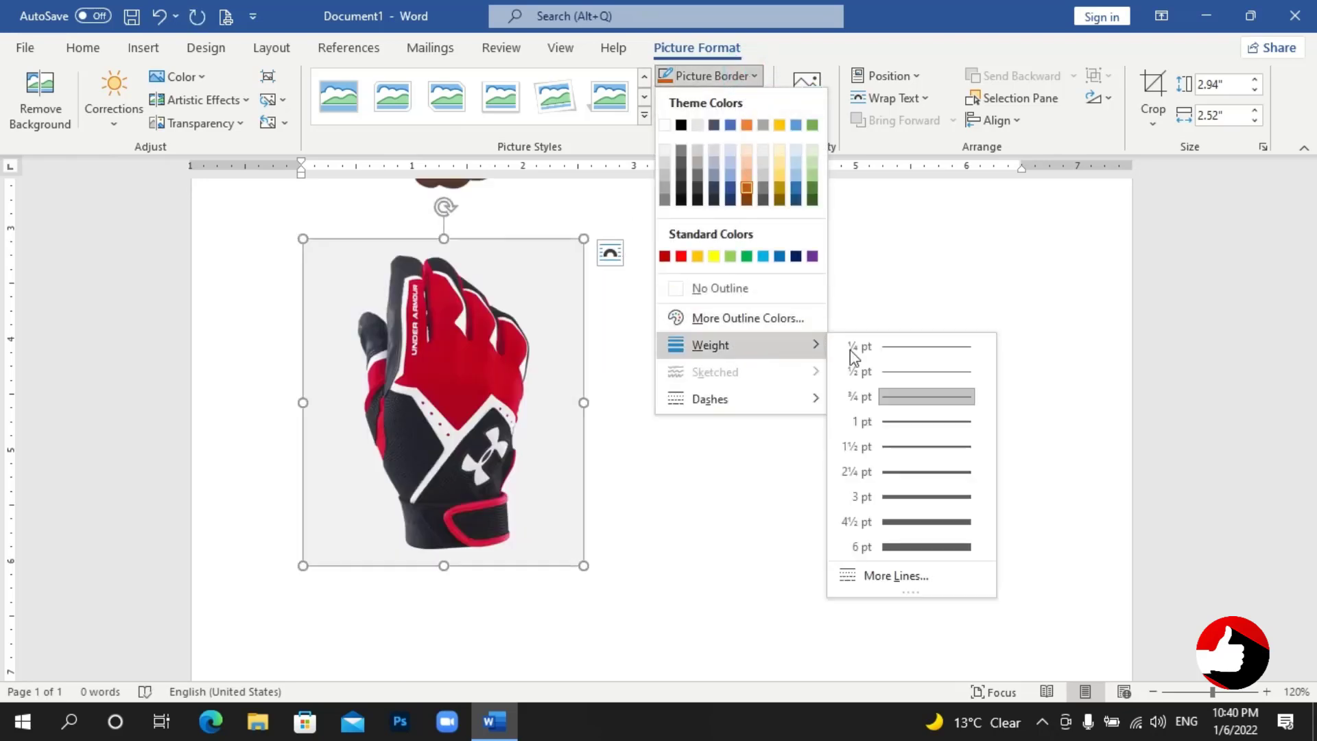
left_click(899, 547)
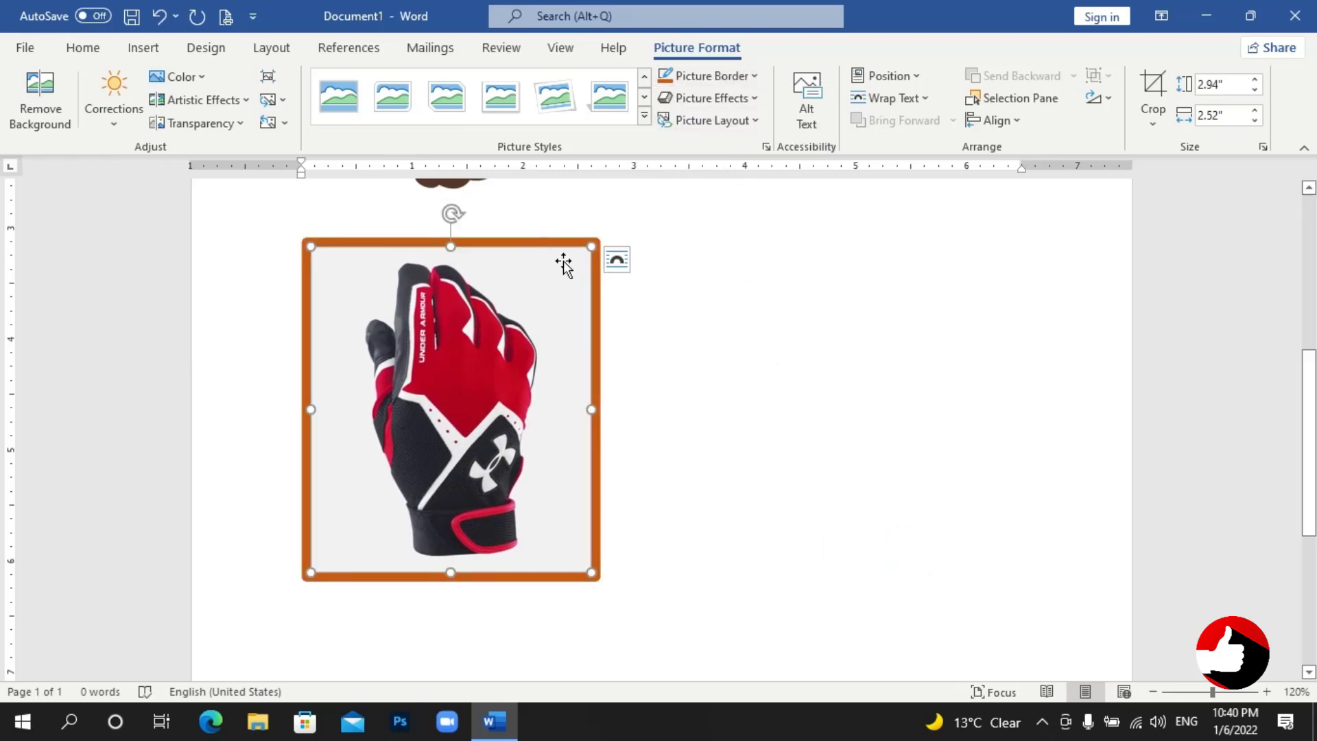
left_click(745, 77)
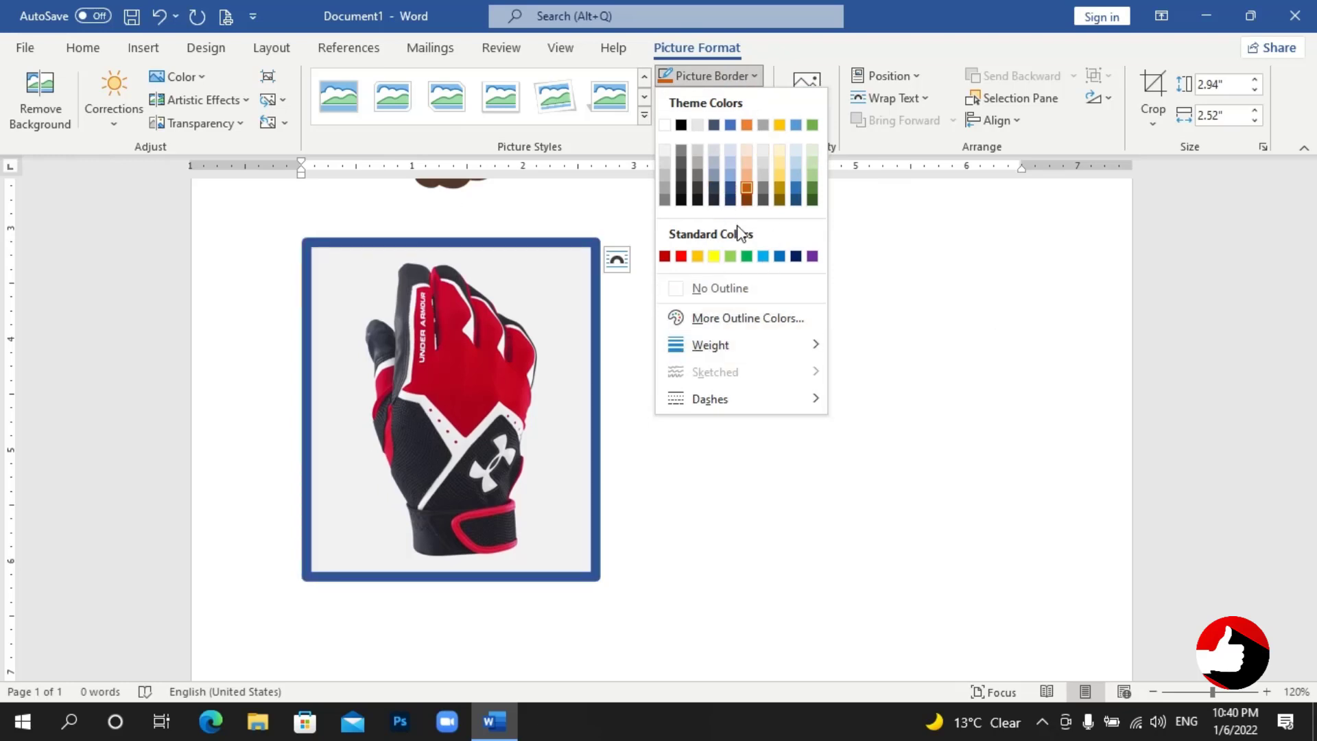
mouse_move(710, 344)
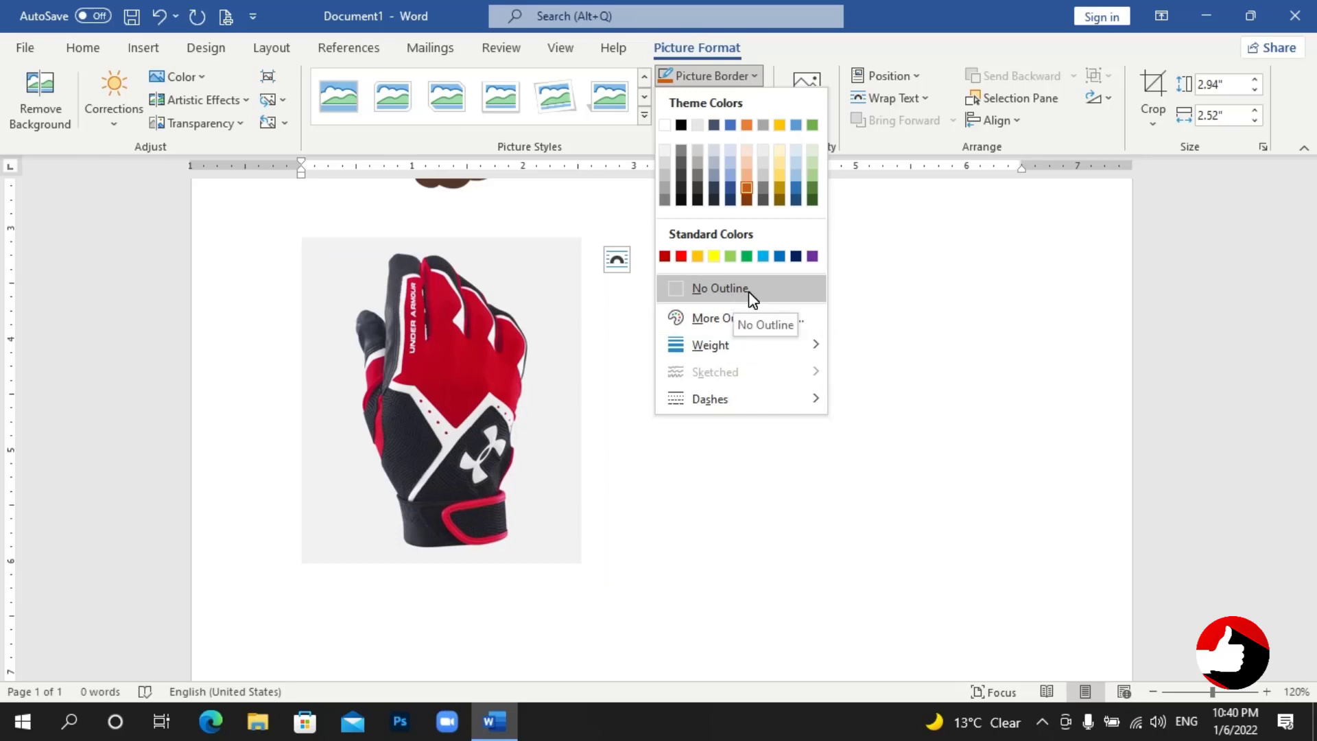
Remove the glove's border, then give it a red outline.
left_click(752, 300)
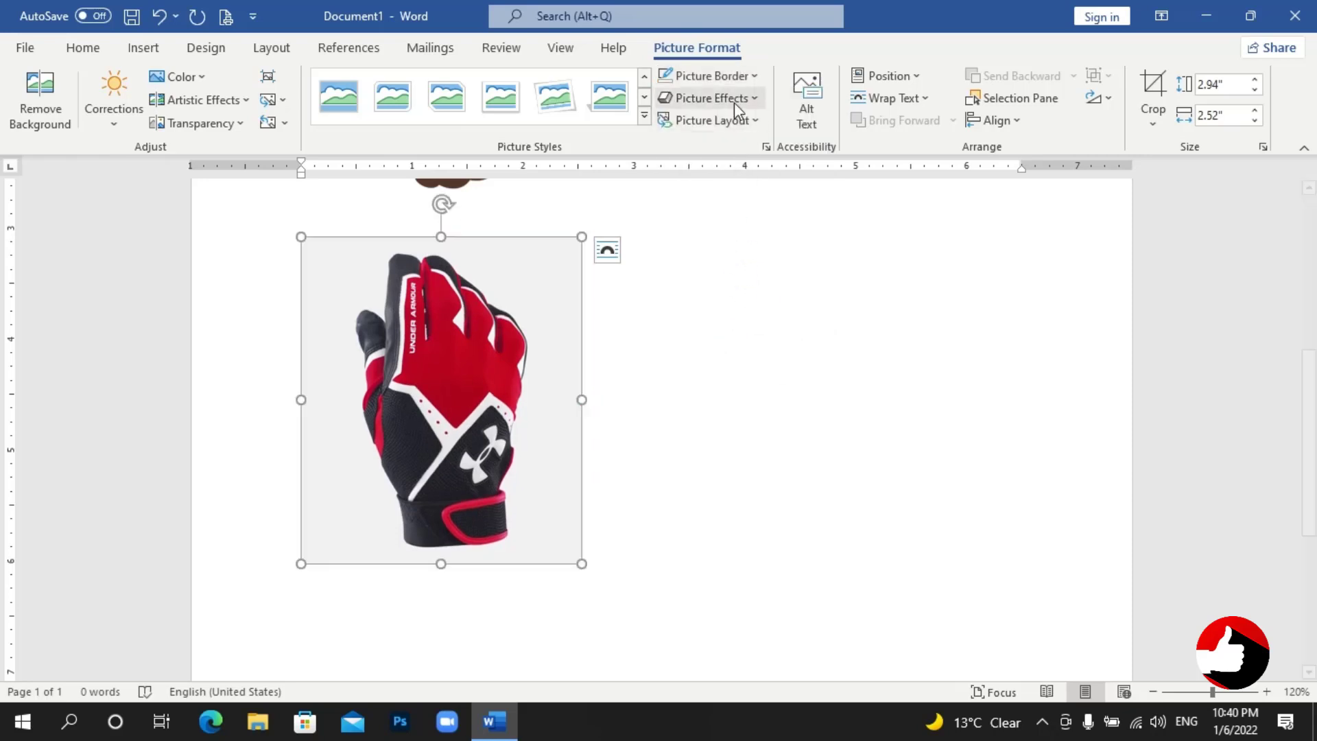
left_click(722, 81)
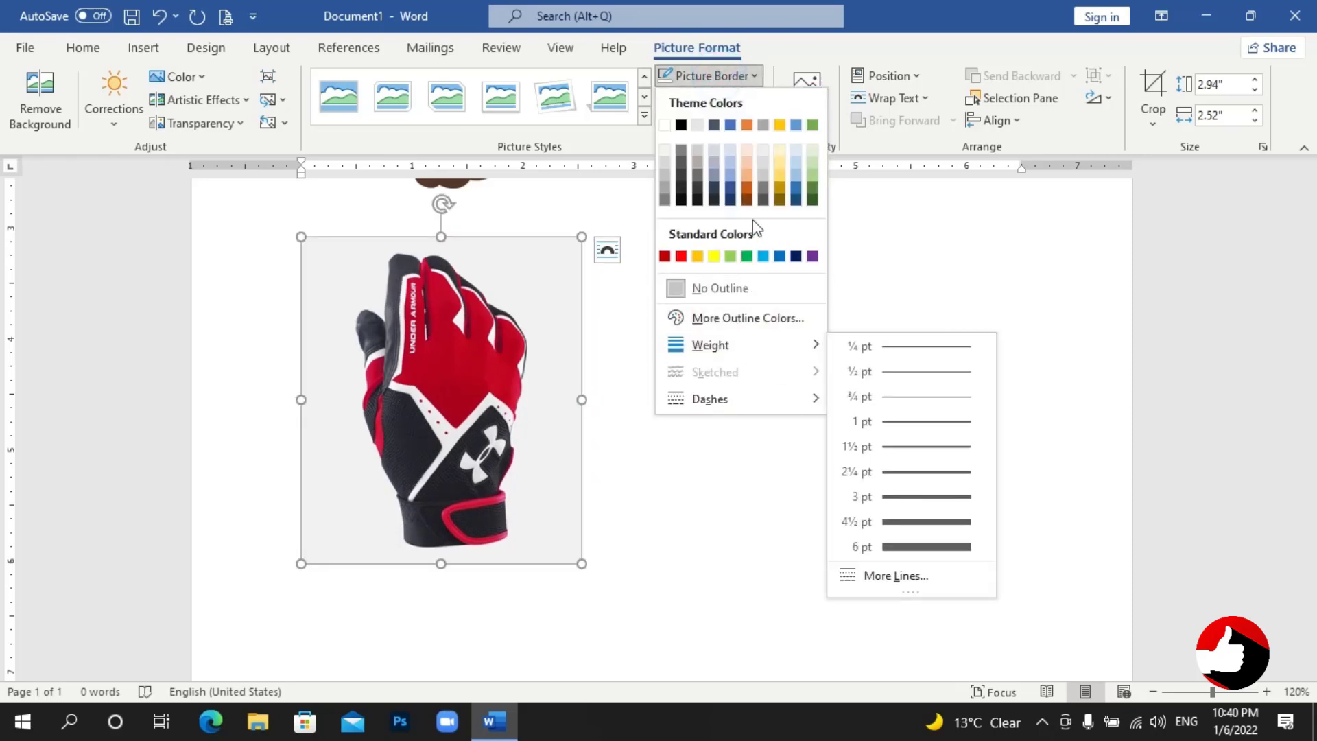
left_click(683, 258)
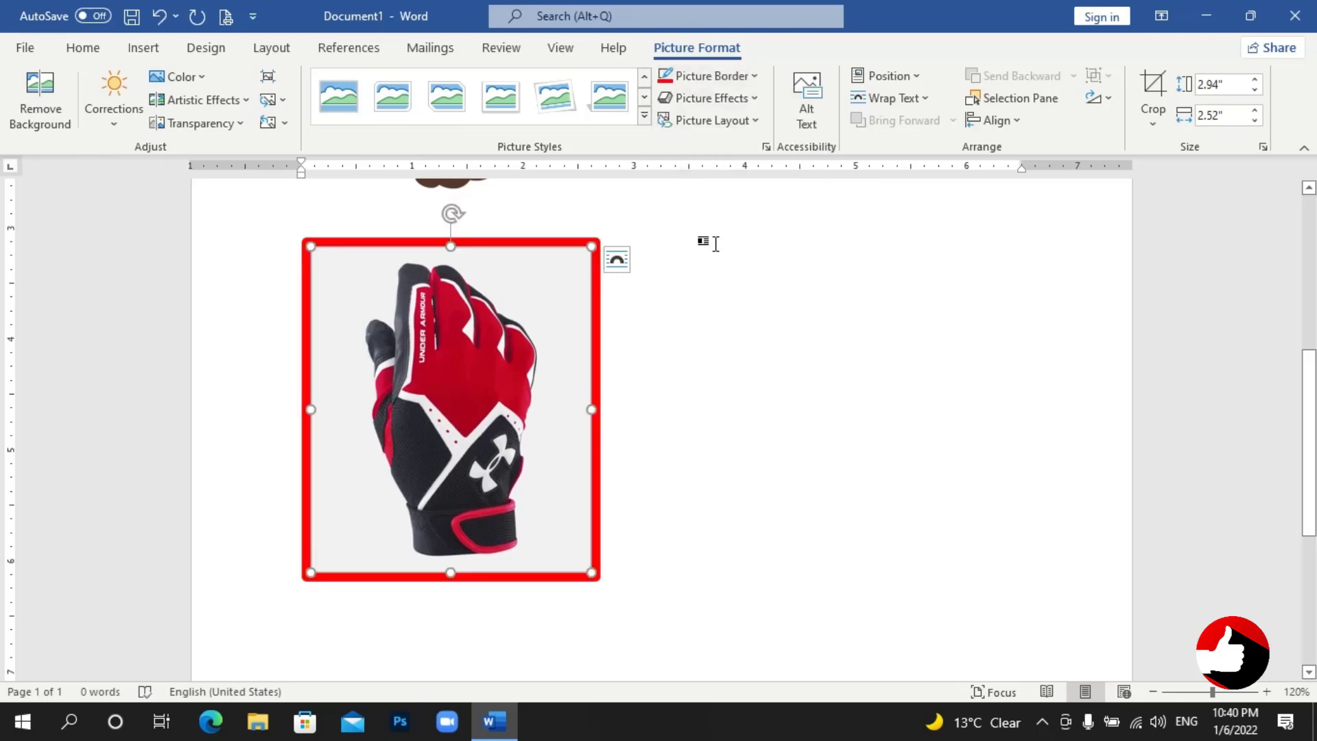
Make the red border a dotted line, keeping its 6 pt weight.
left_click(746, 76)
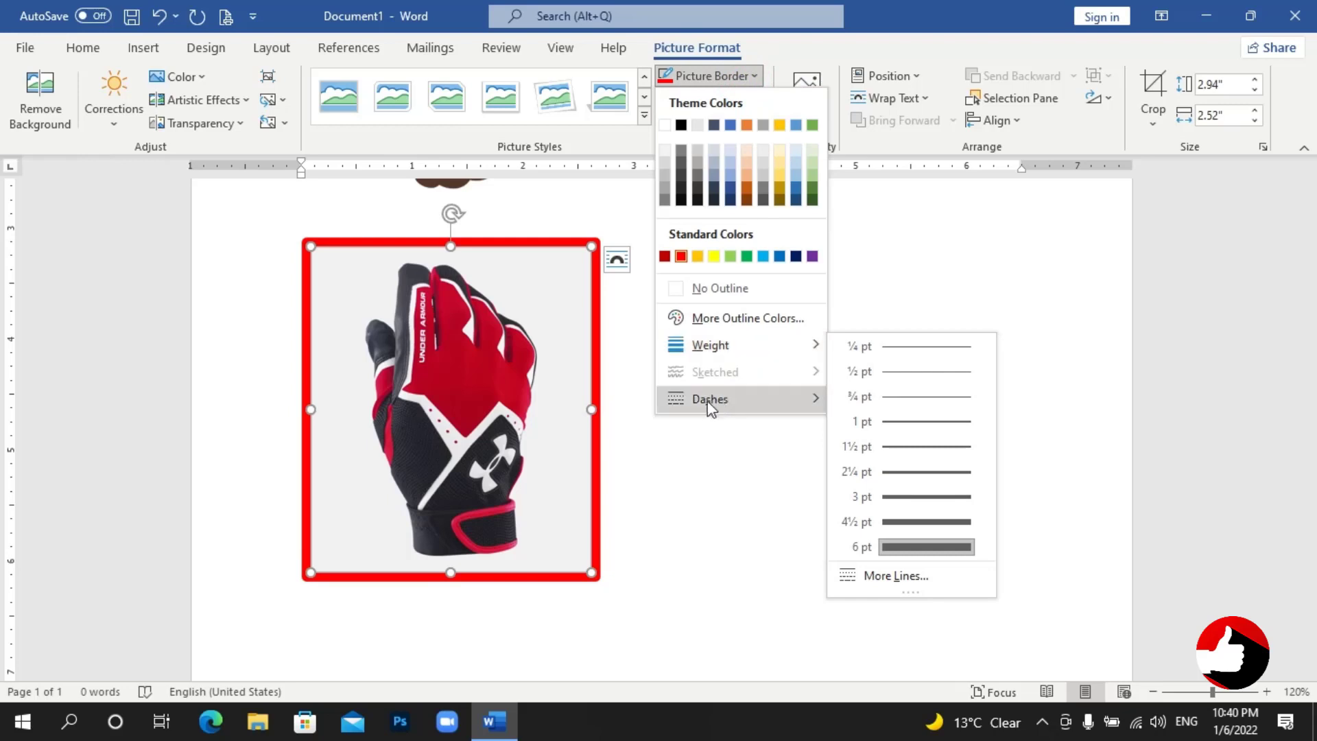
mouse_move(710, 398)
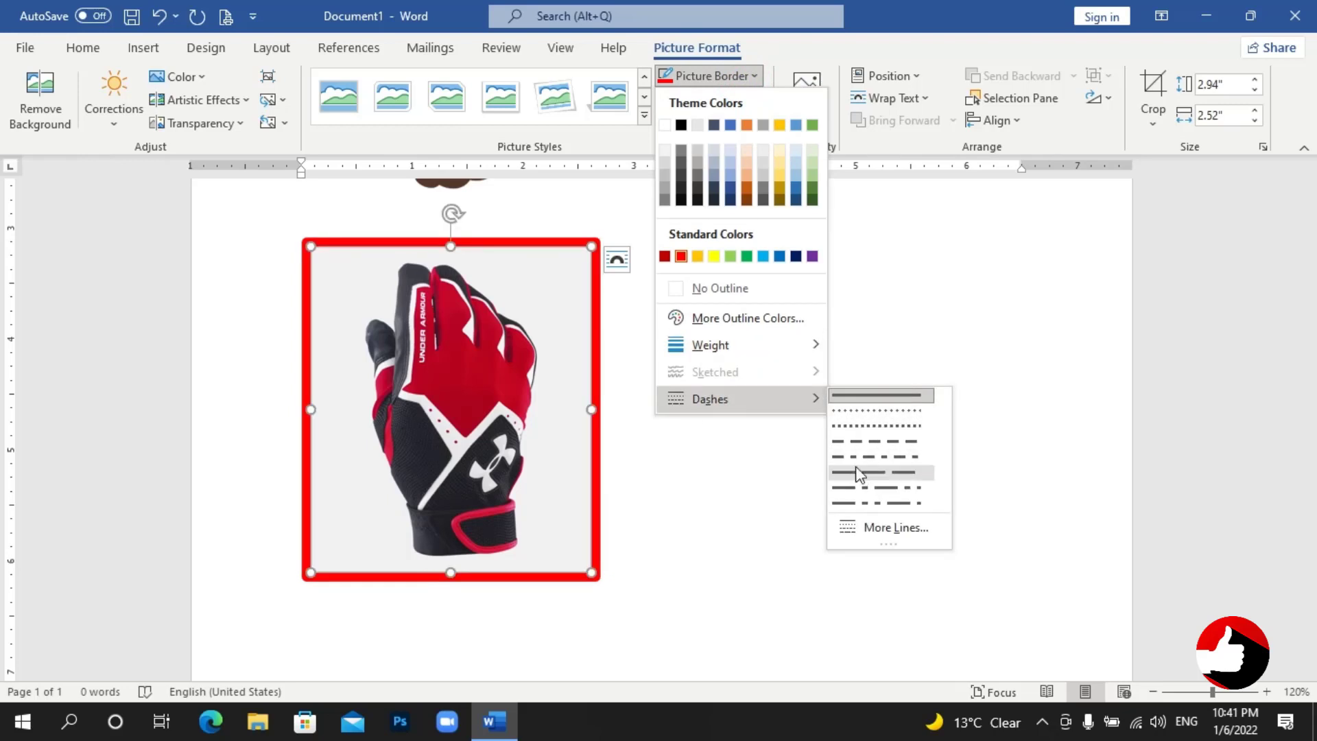
left_click(876, 412)
left_click(731, 76)
mouse_move(710, 344)
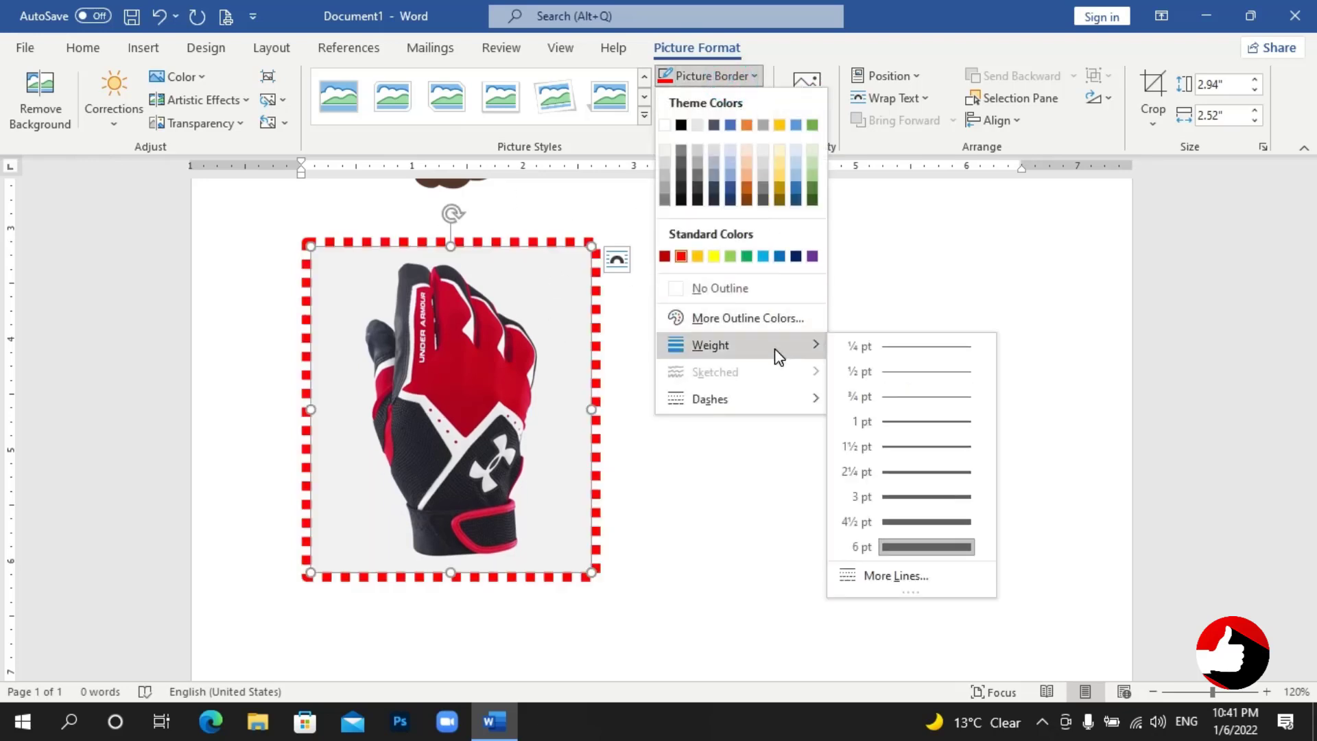
left_click(753, 75)
left_click(753, 101)
mouse_move(726, 136)
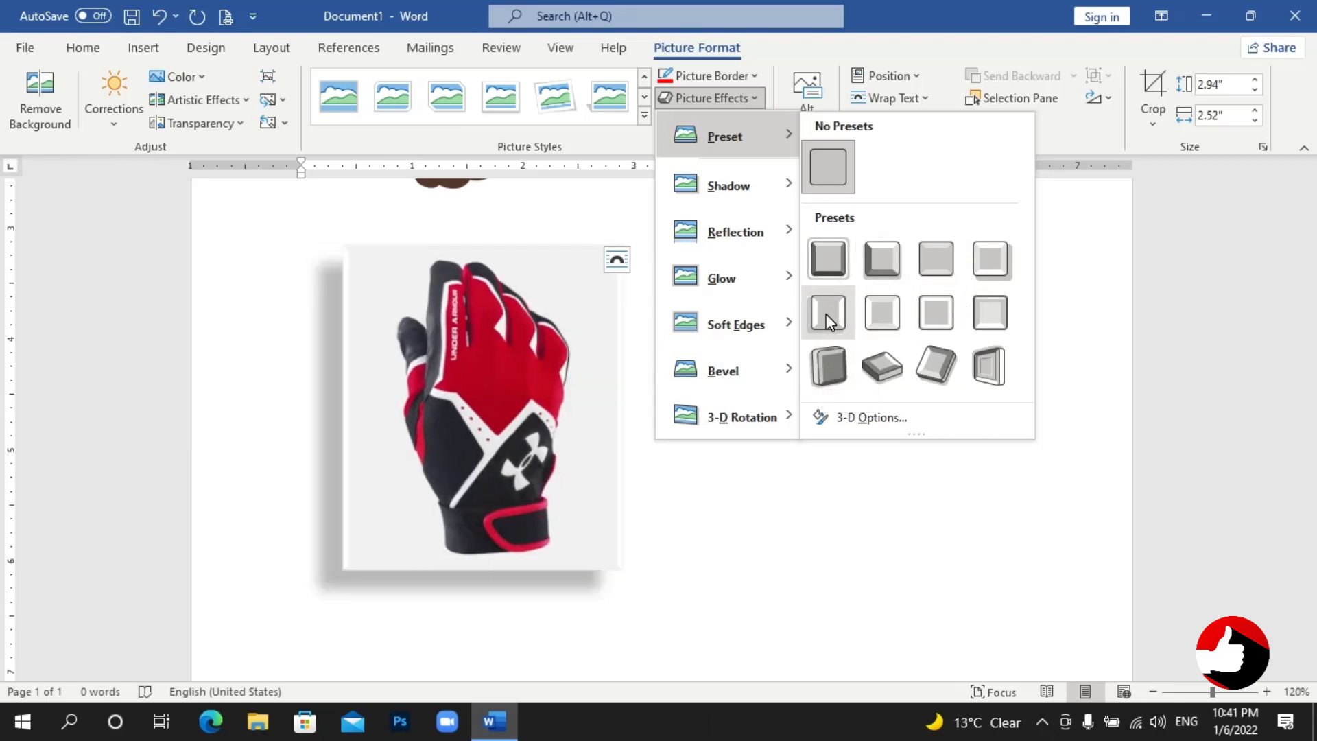
Apply the first Perspective shadow preset to the glove picture, falling to its lower left.
left_click(826, 314)
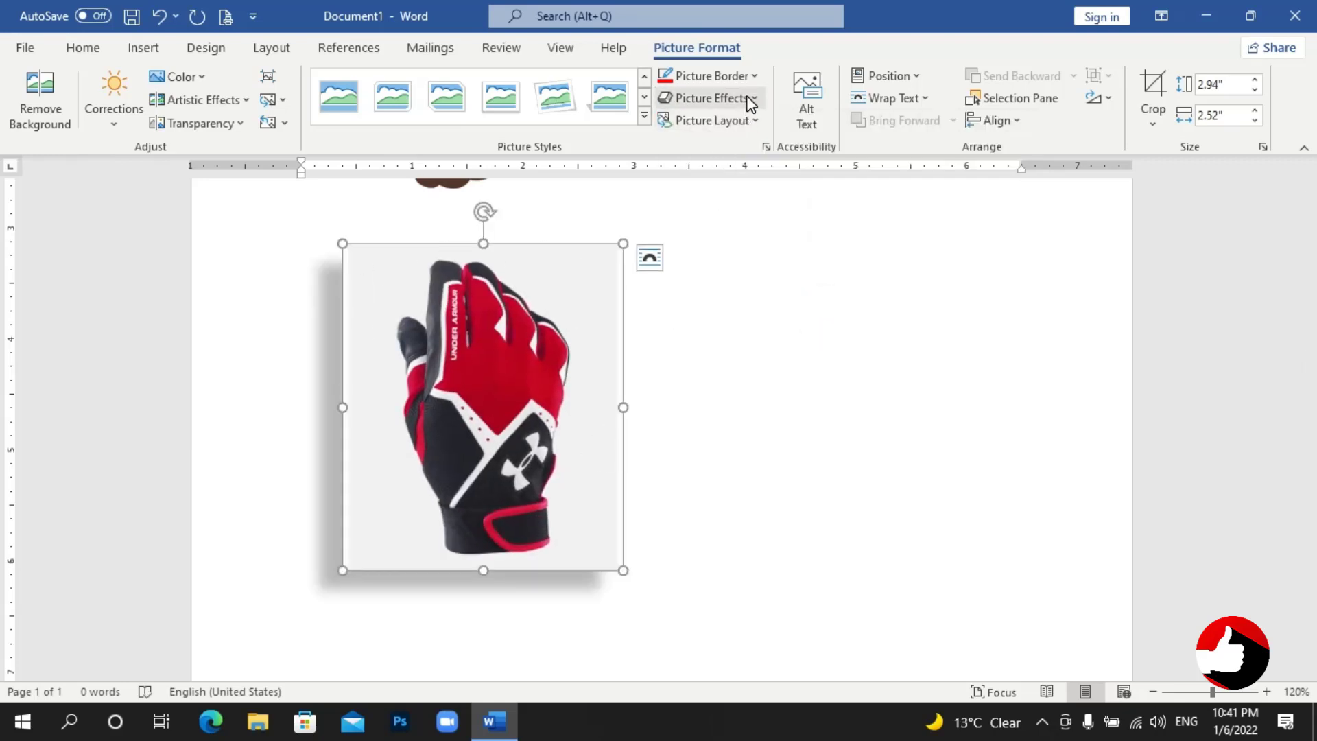
left_click(749, 103)
mouse_move(728, 185)
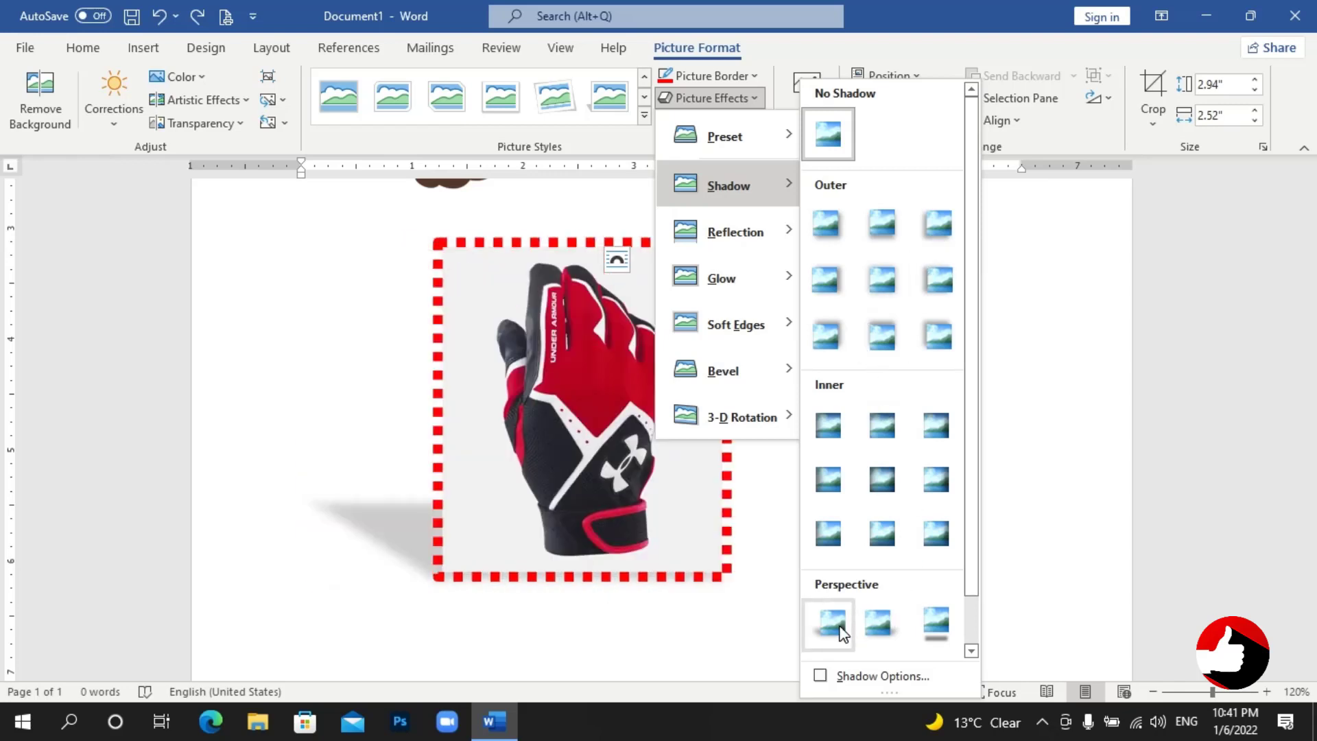
scroll(886, 591, "down", 1)
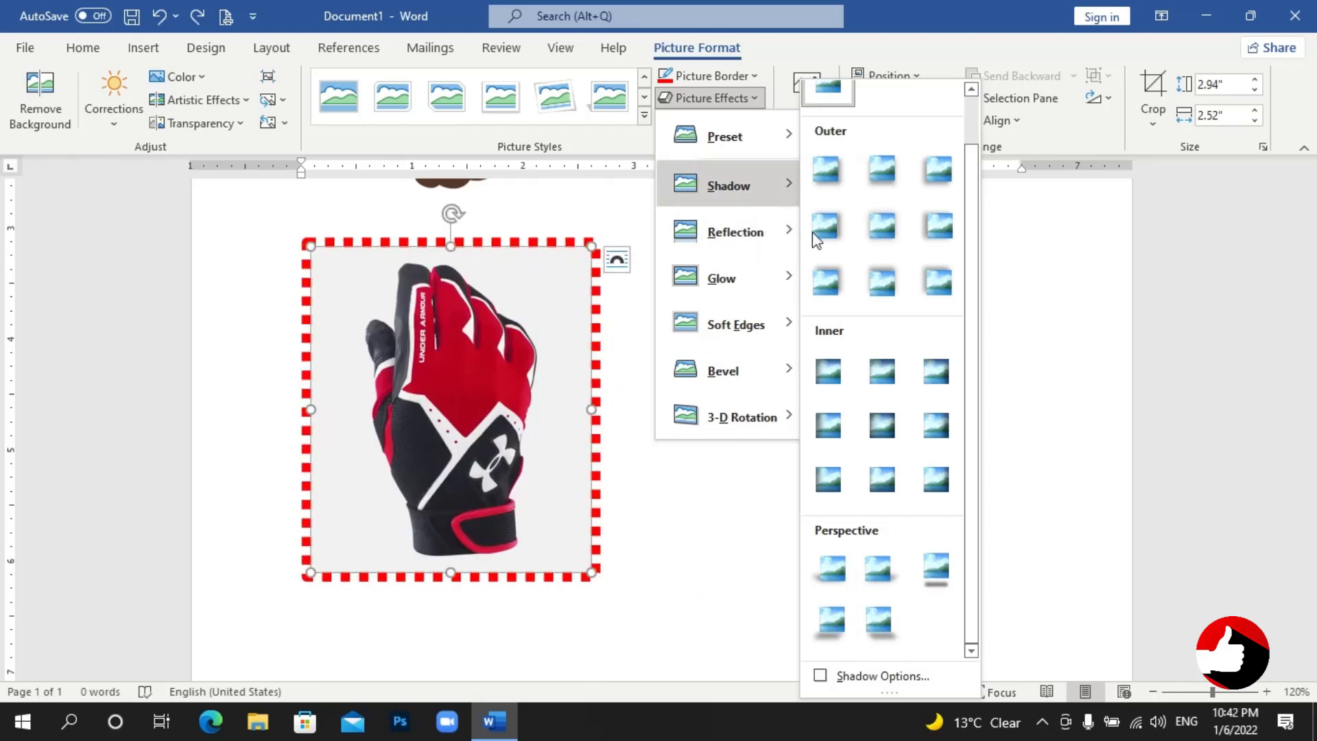
left_click(832, 568)
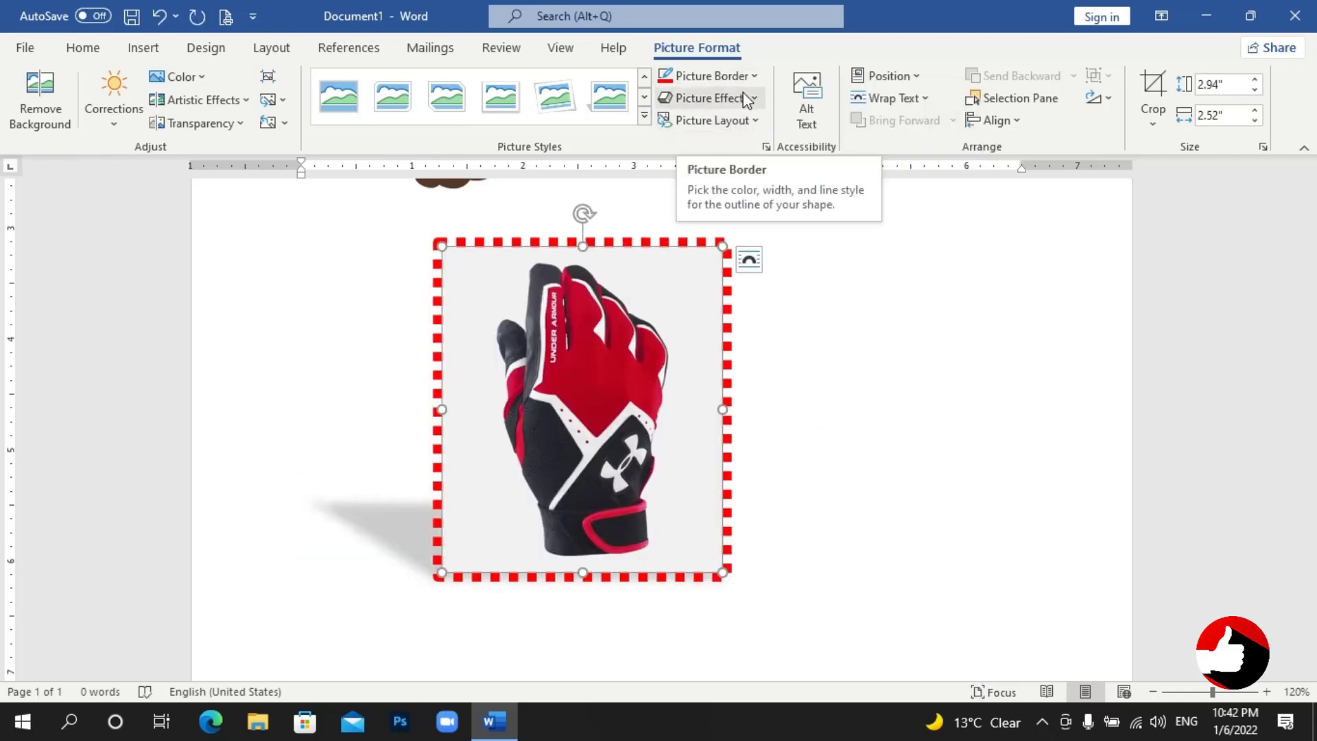
left_click(714, 97)
mouse_move(729, 185)
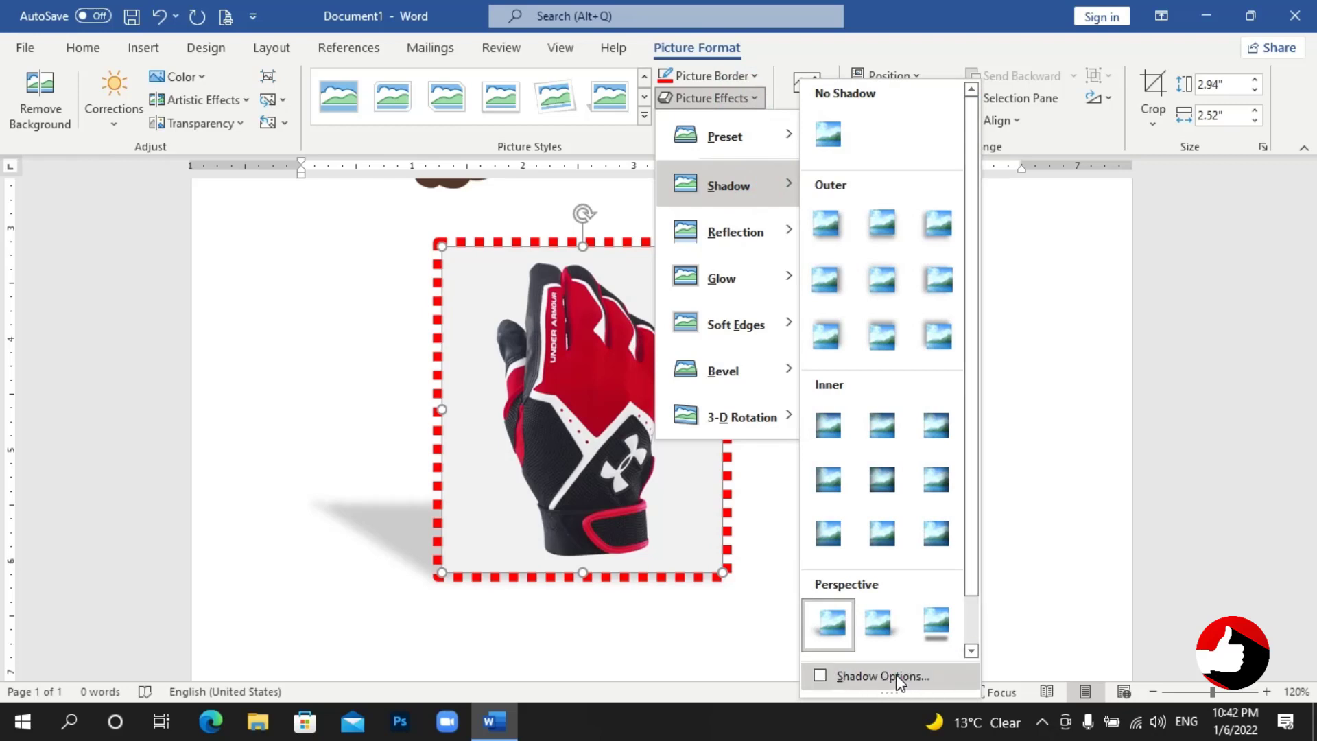
In Shadow Options, set transparency 76%, size 114%, blur 3 pt, angle 112° and distance 19 pt.
left_click(892, 676)
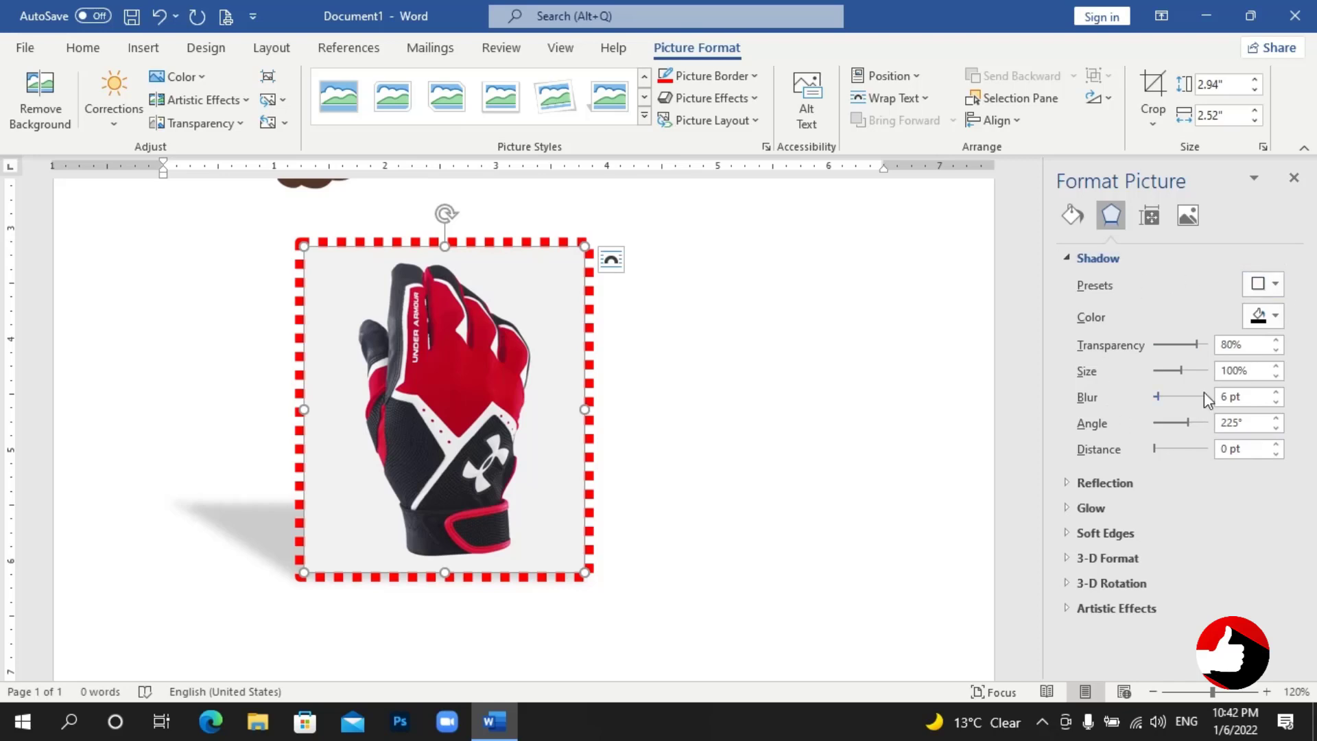
left_click_drag(1200, 350, 1199, 355)
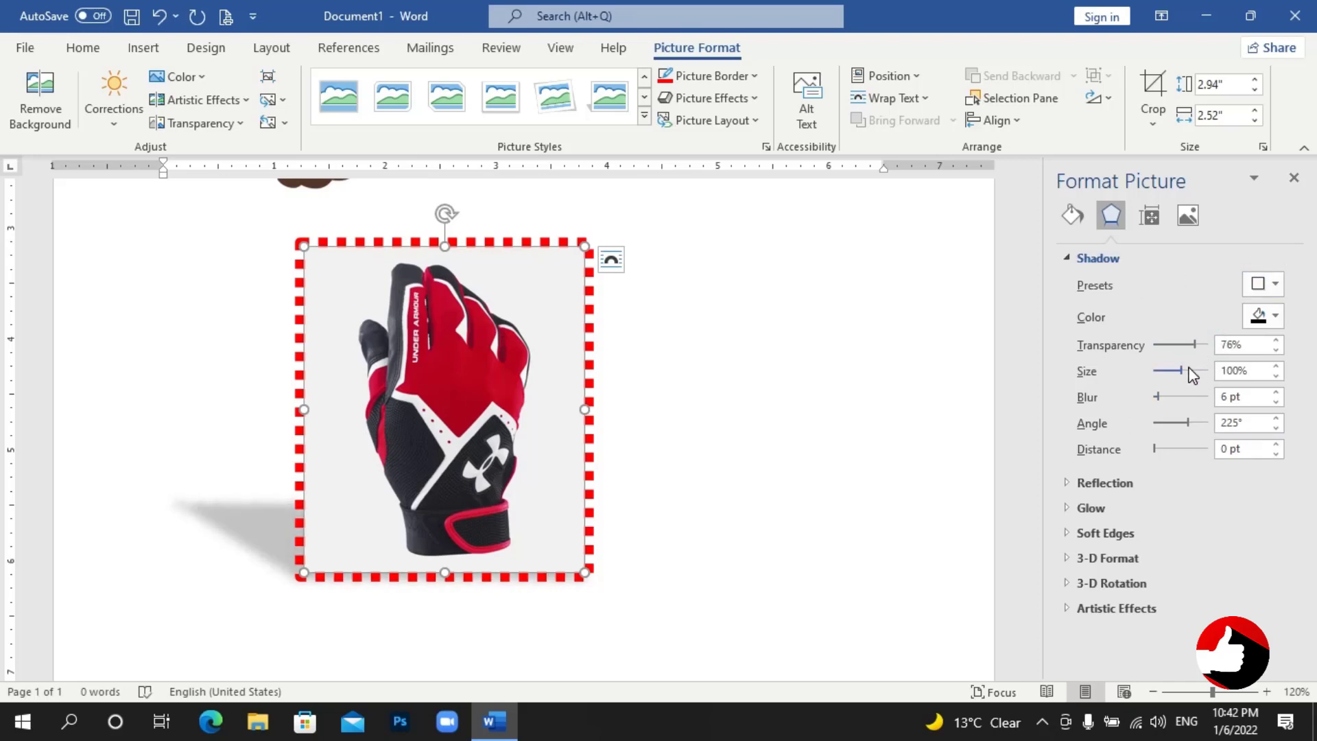
mouse_move(1180, 371)
left_mouse_down()
mouse_move(1163, 369)
mouse_move(1186, 377)
mouse_move(1161, 391)
mouse_move(1180, 421)
mouse_move(1159, 446)
left_mouse_up()
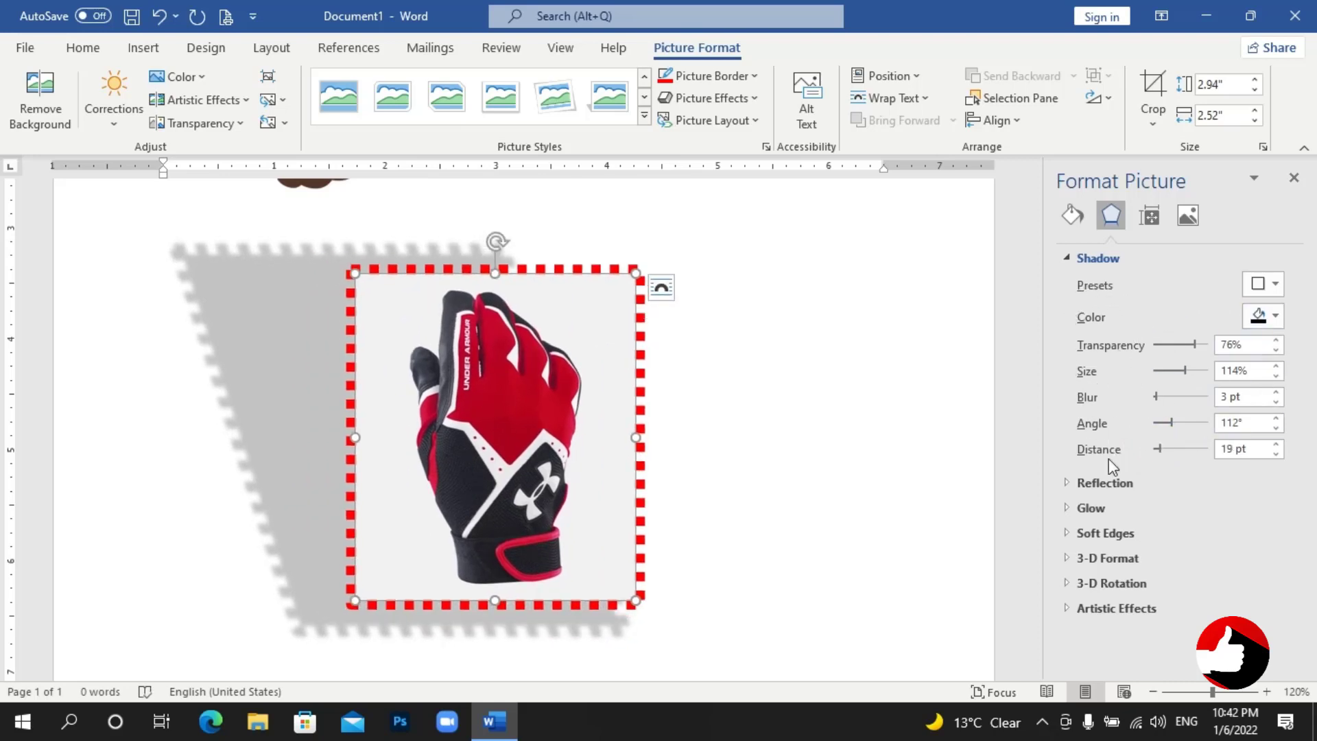
left_click(693, 99)
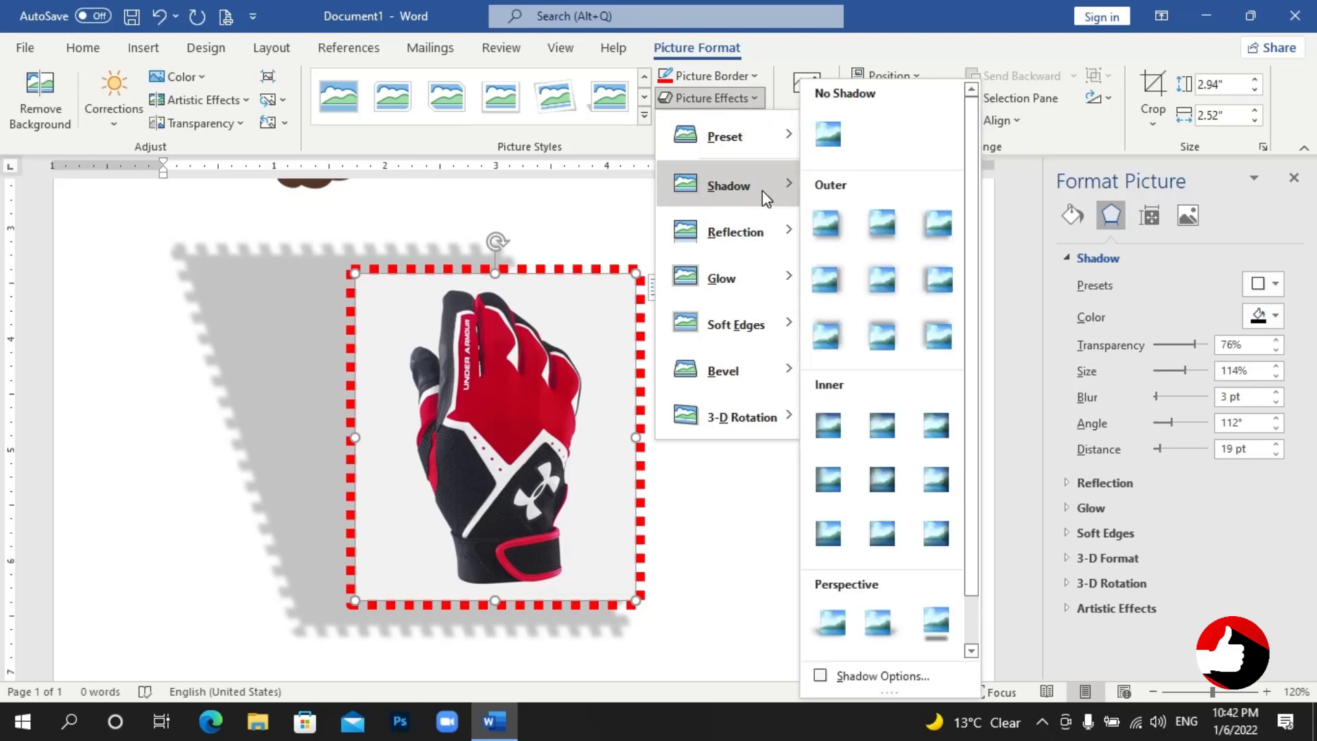
mouse_move(734, 232)
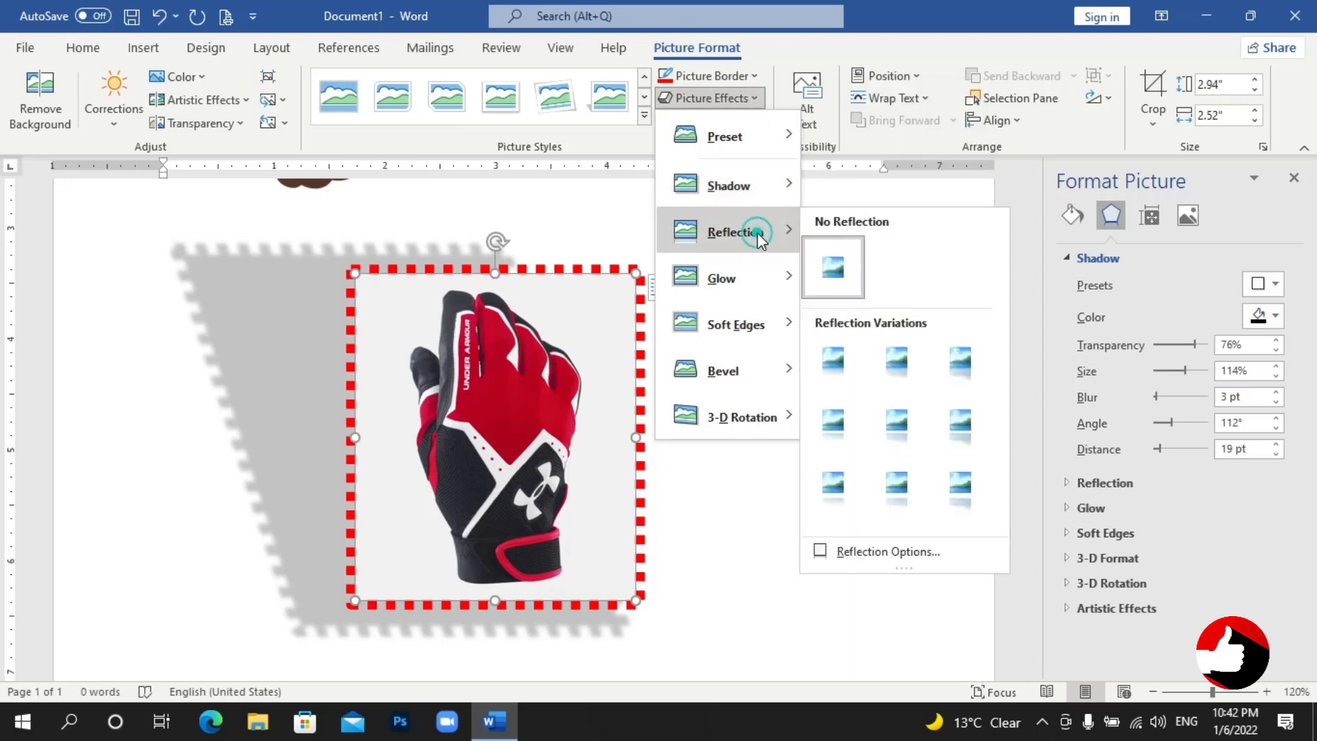
Apply Full Reflection: Touching to the glove and set 36% transparency, 1 pt blur, 21 pt distance.
scroll(561, 376, "down", 1)
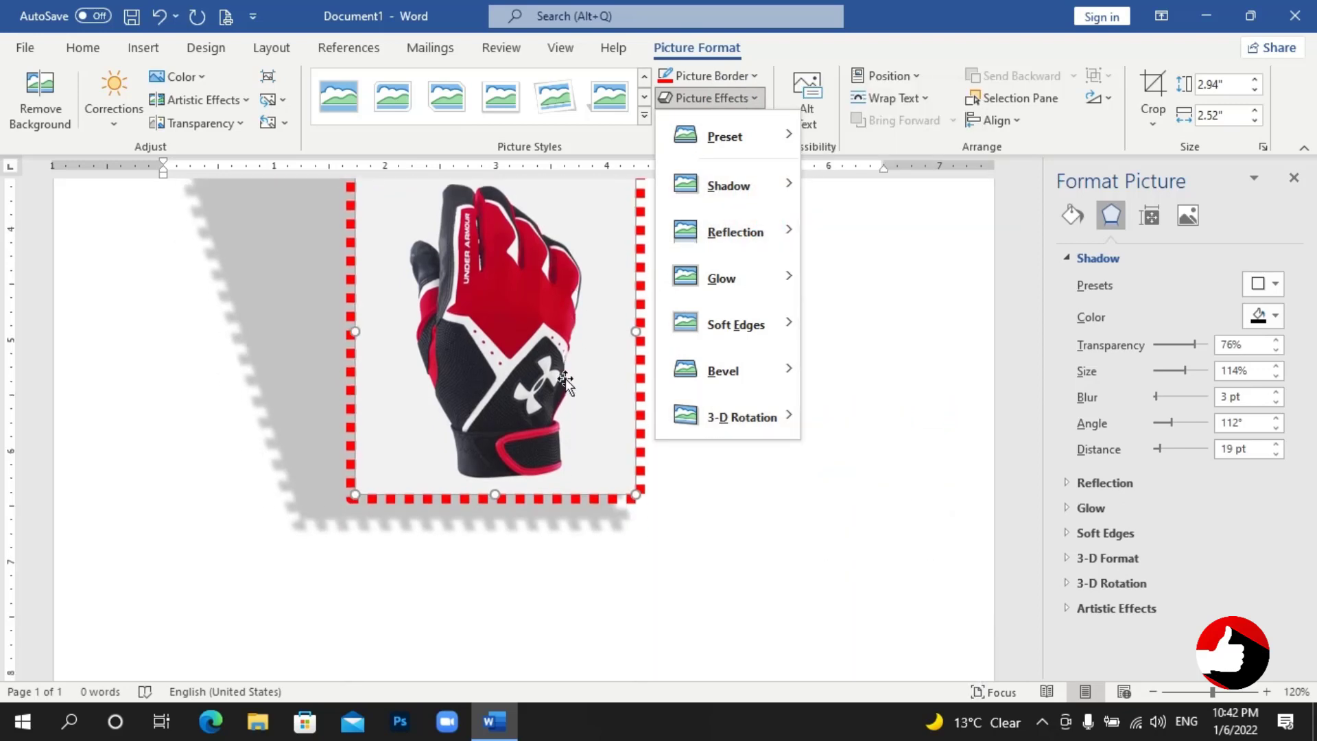
scroll(561, 375, "down", 2)
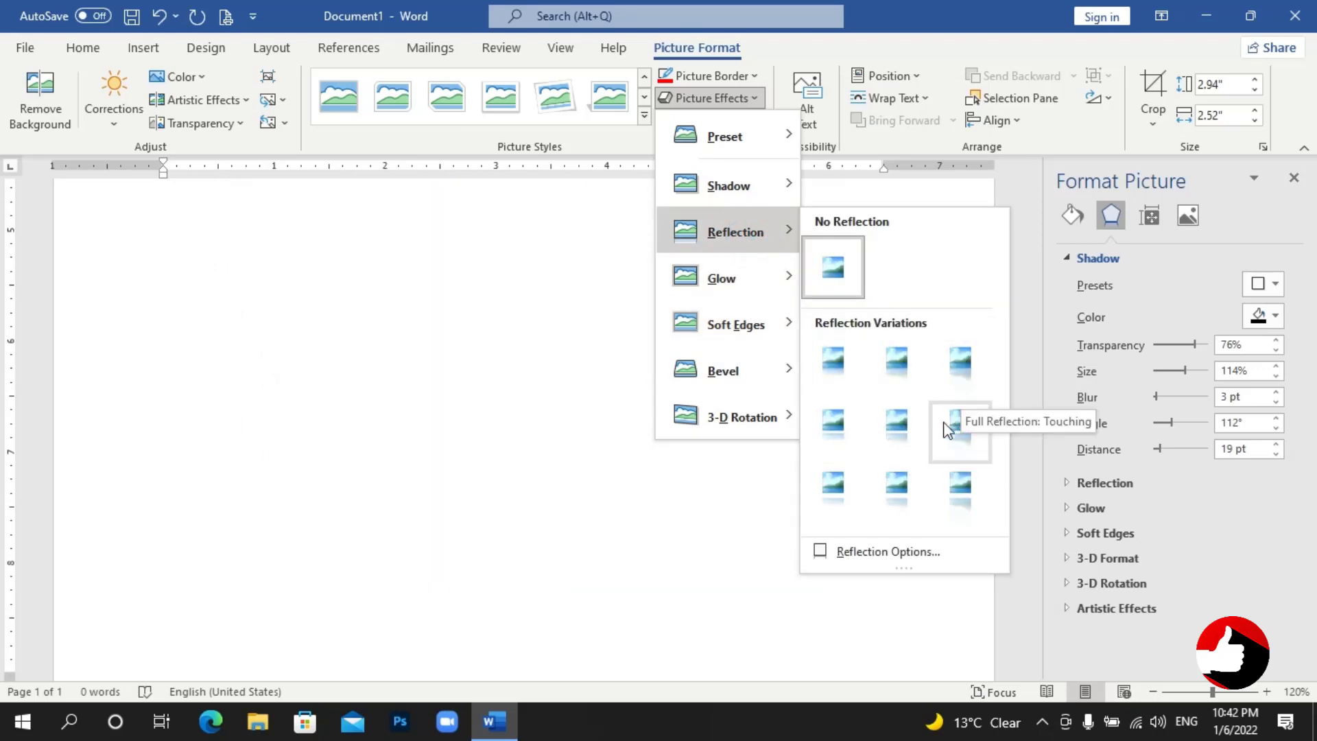
left_click(900, 430)
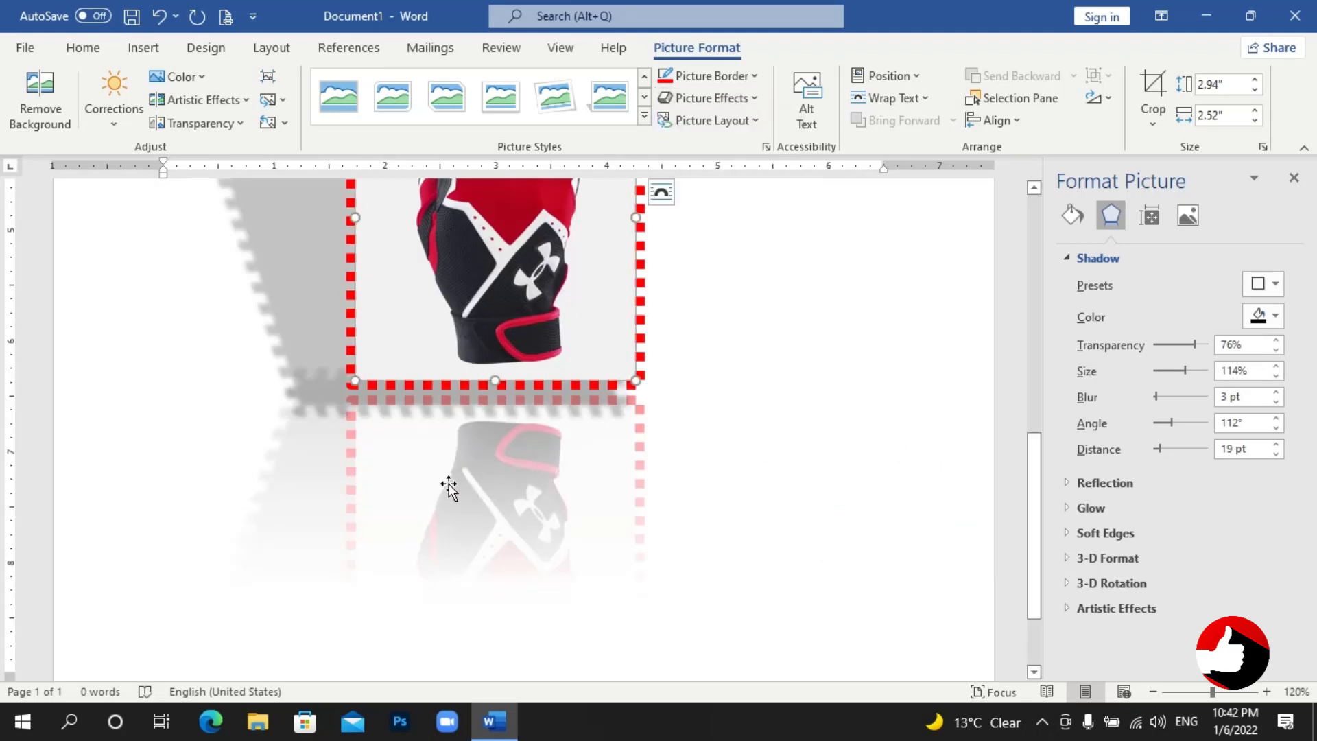
left_click(1065, 484)
scroll(1102, 388, "up", 3)
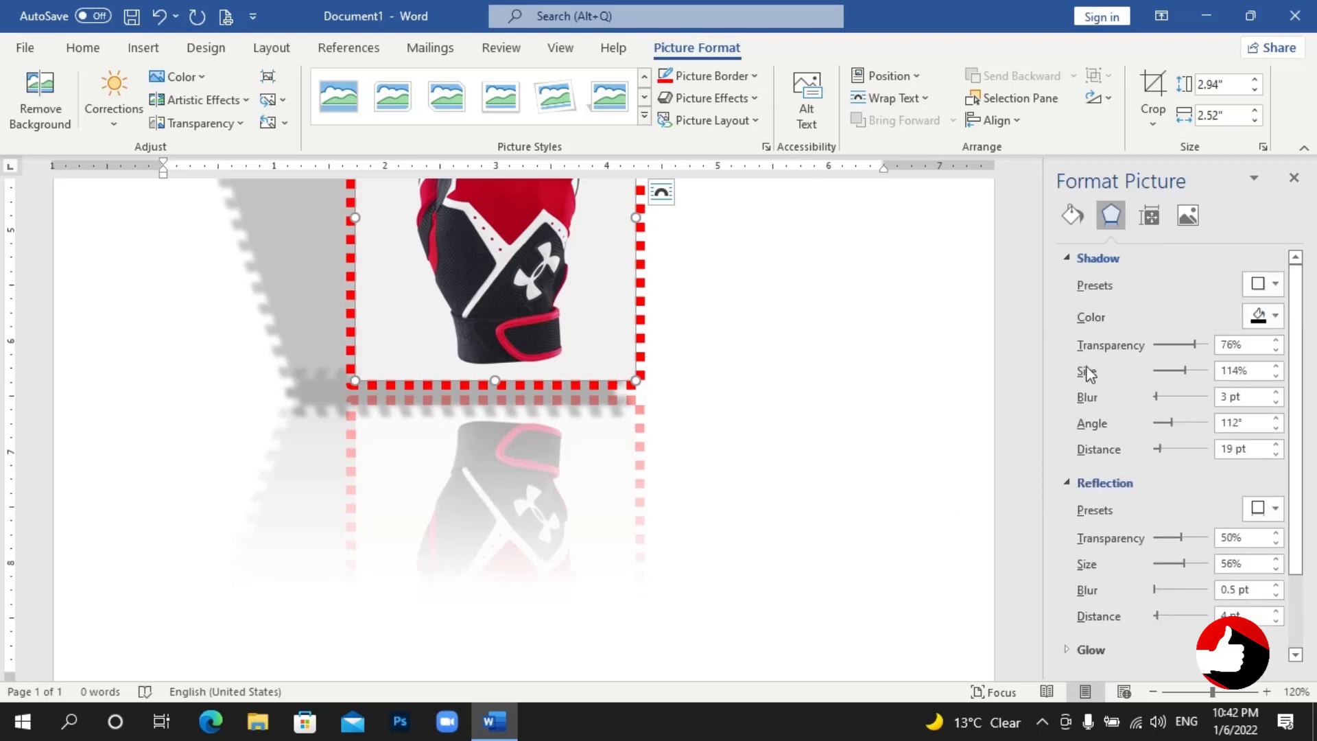
left_click(1077, 272)
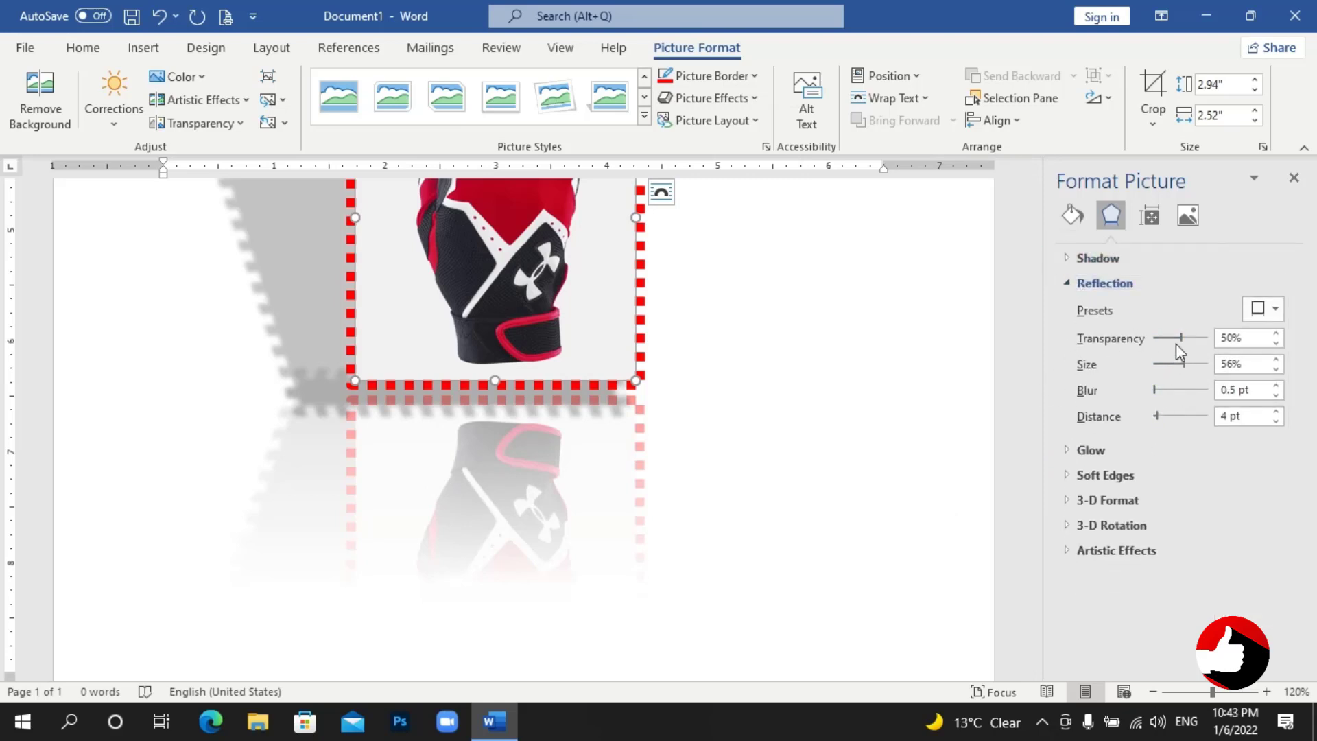
left_click_drag(1181, 338, 1174, 337)
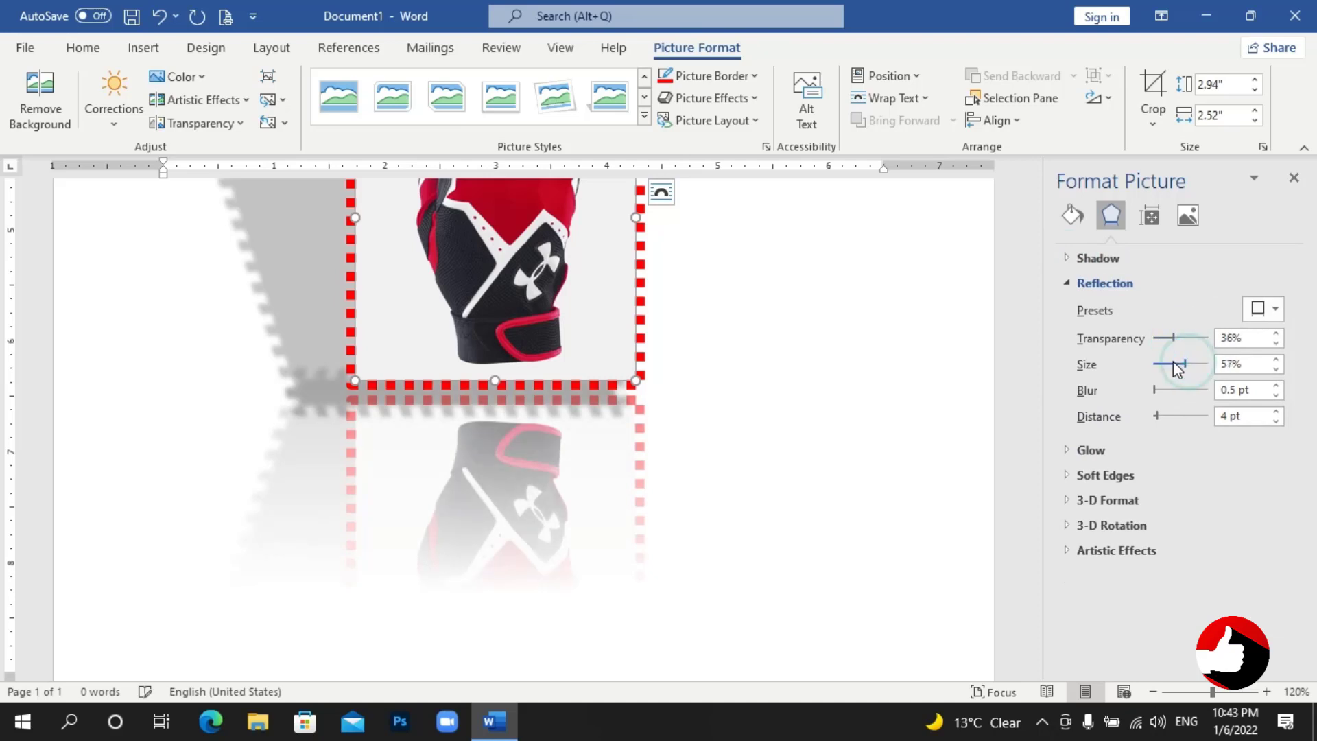
left_click(1163, 388)
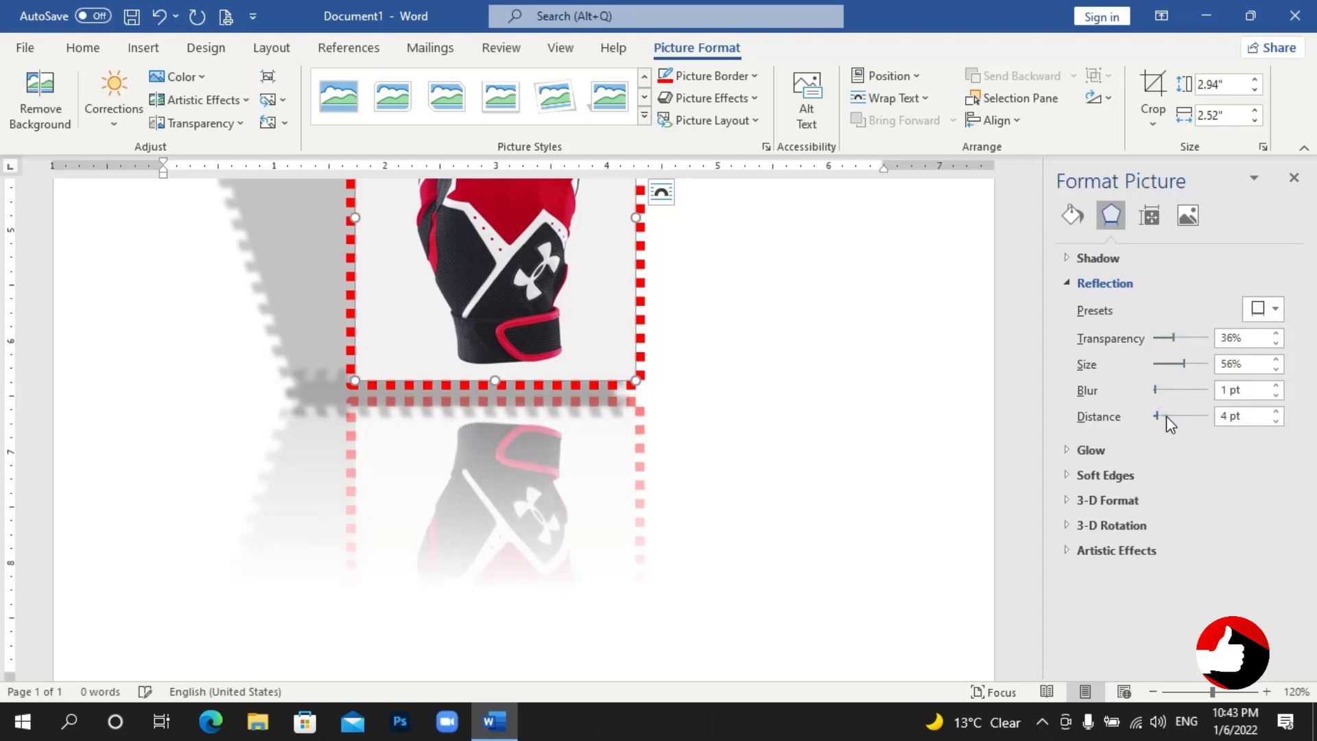
left_click_drag(1156, 418, 1165, 417)
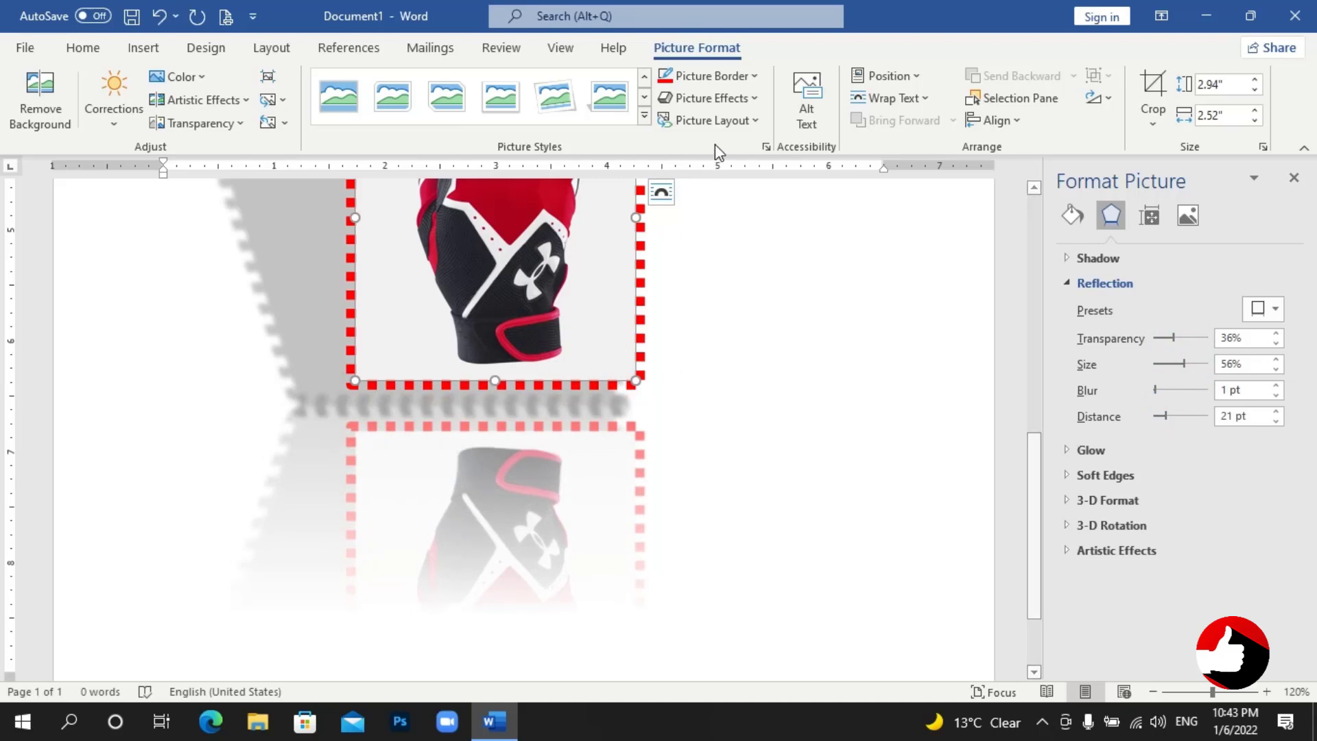
left_click(743, 100)
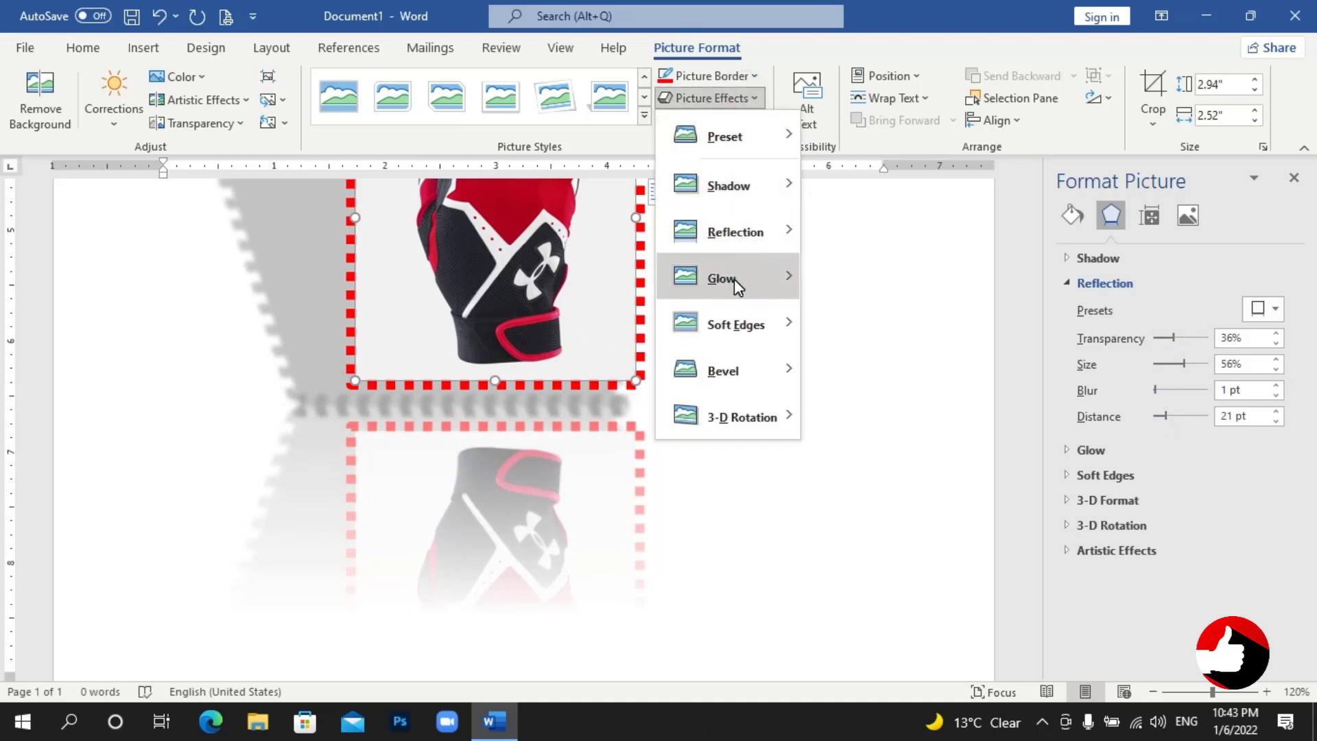
Add a glow around the glove picture and change its colour to dark blue.
mouse_move(726, 278)
left_click(881, 555)
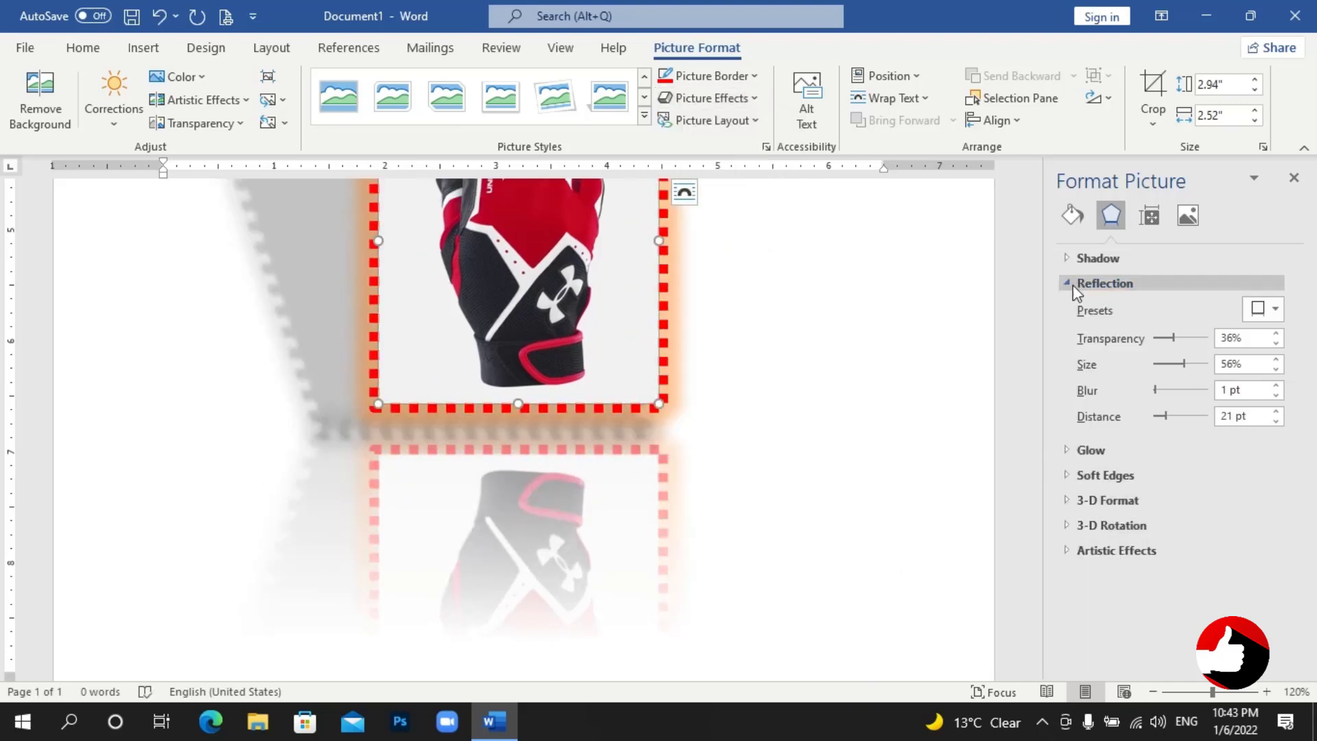
left_click(1071, 284)
left_click(1068, 310)
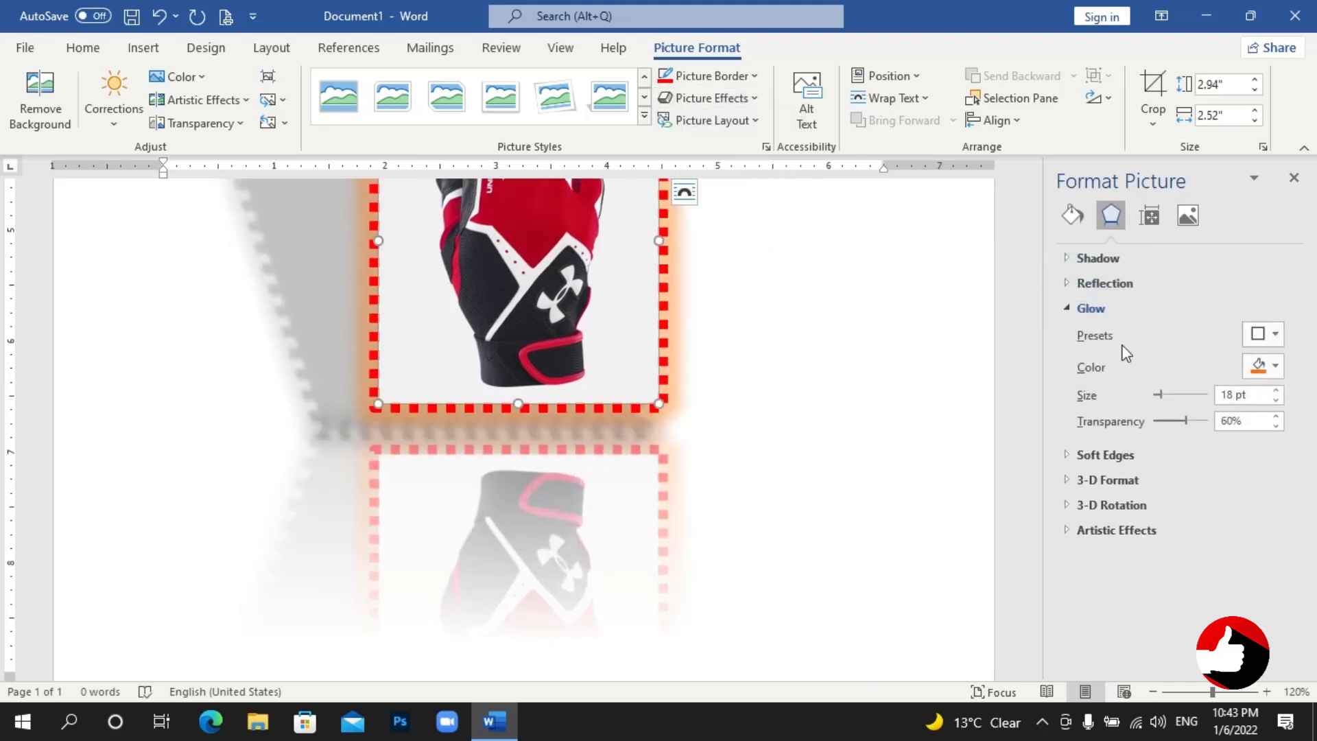
left_click(1273, 368)
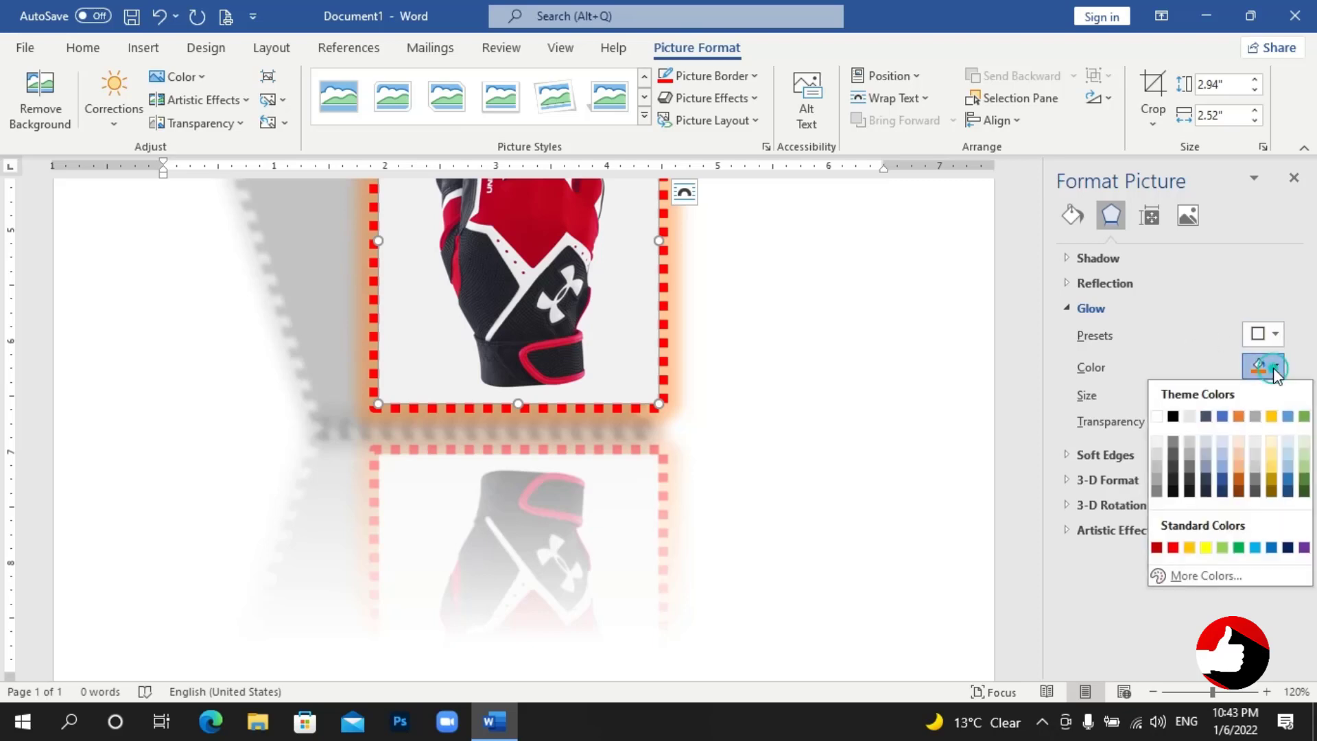
left_click(1223, 481)
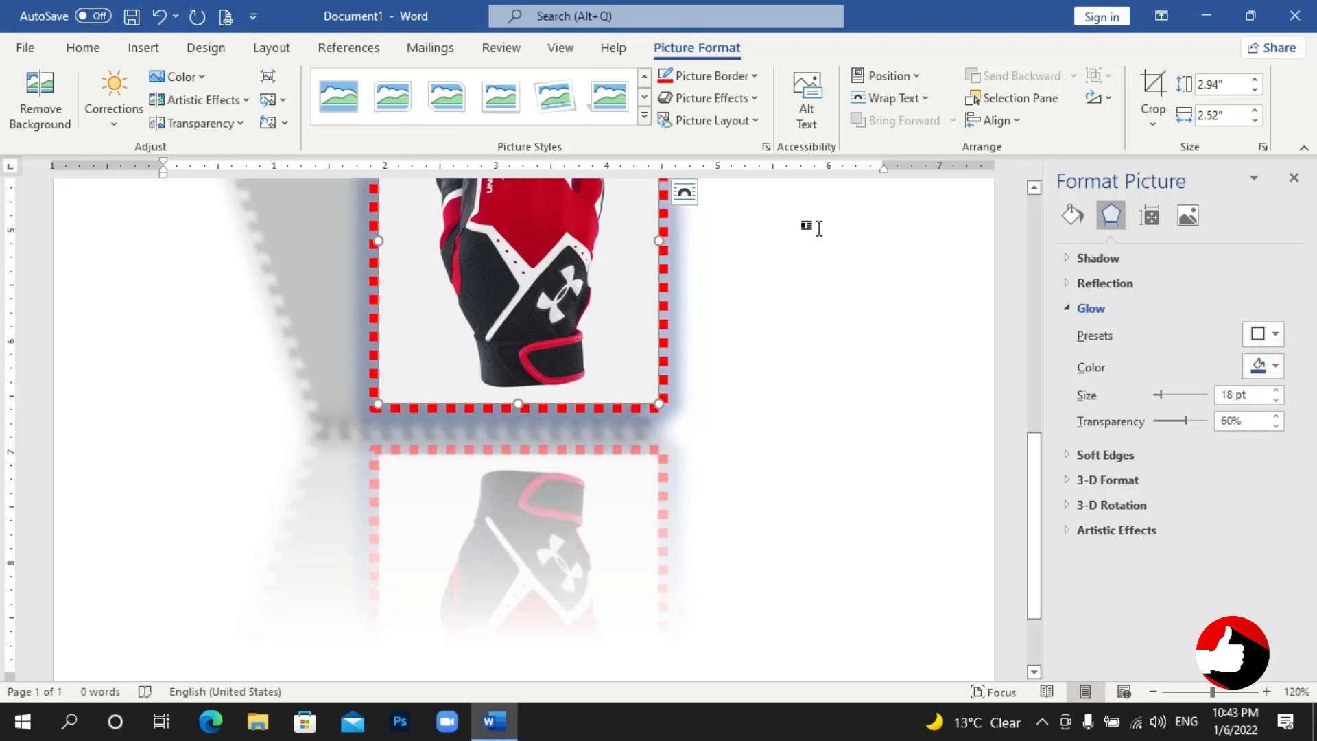
Soften the glove picture's edges with the 5 pt soft-edge preset.
left_click(741, 99)
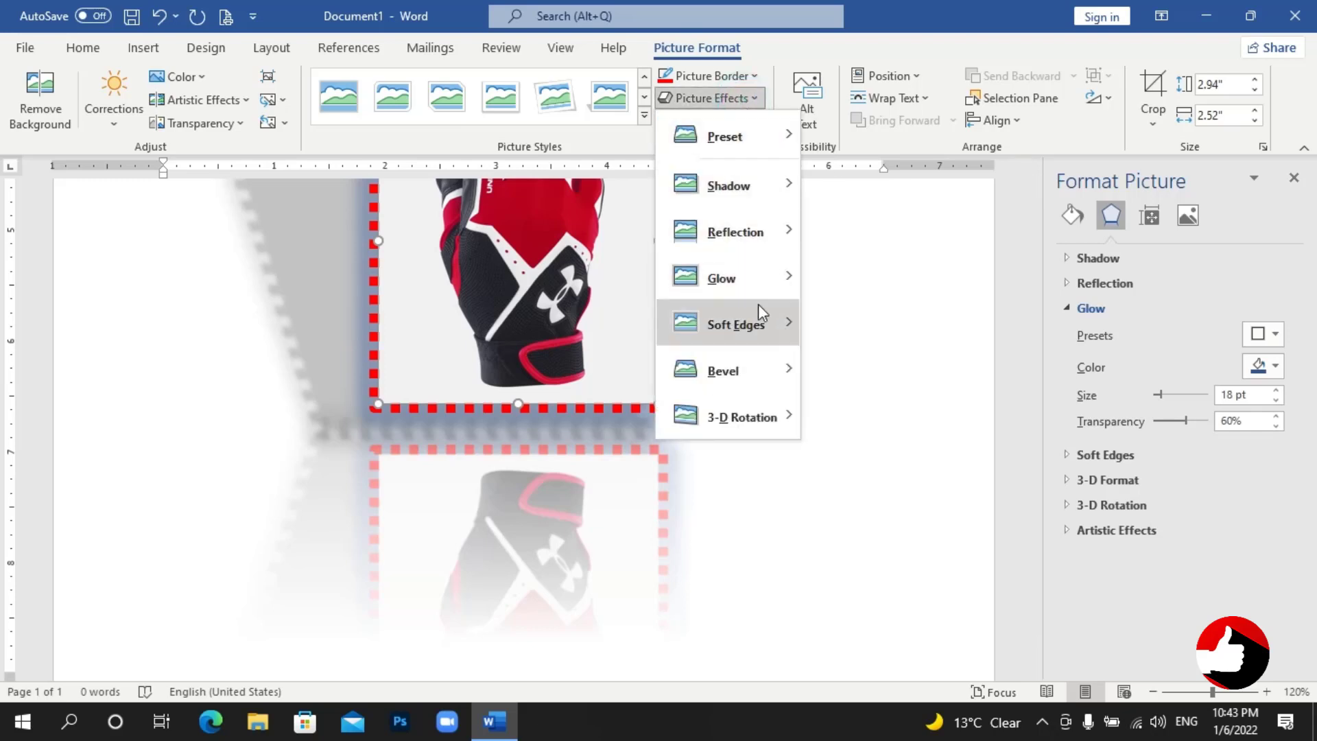
mouse_move(734, 324)
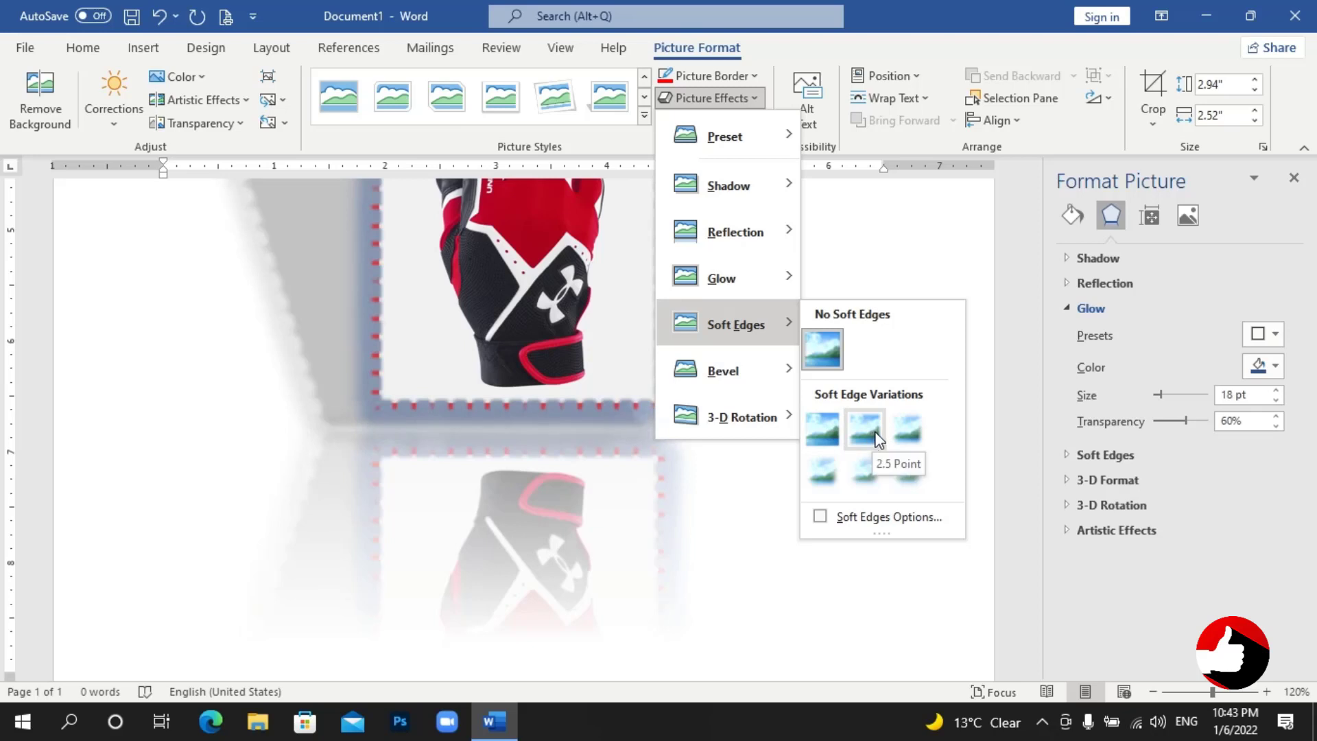
left_click(908, 430)
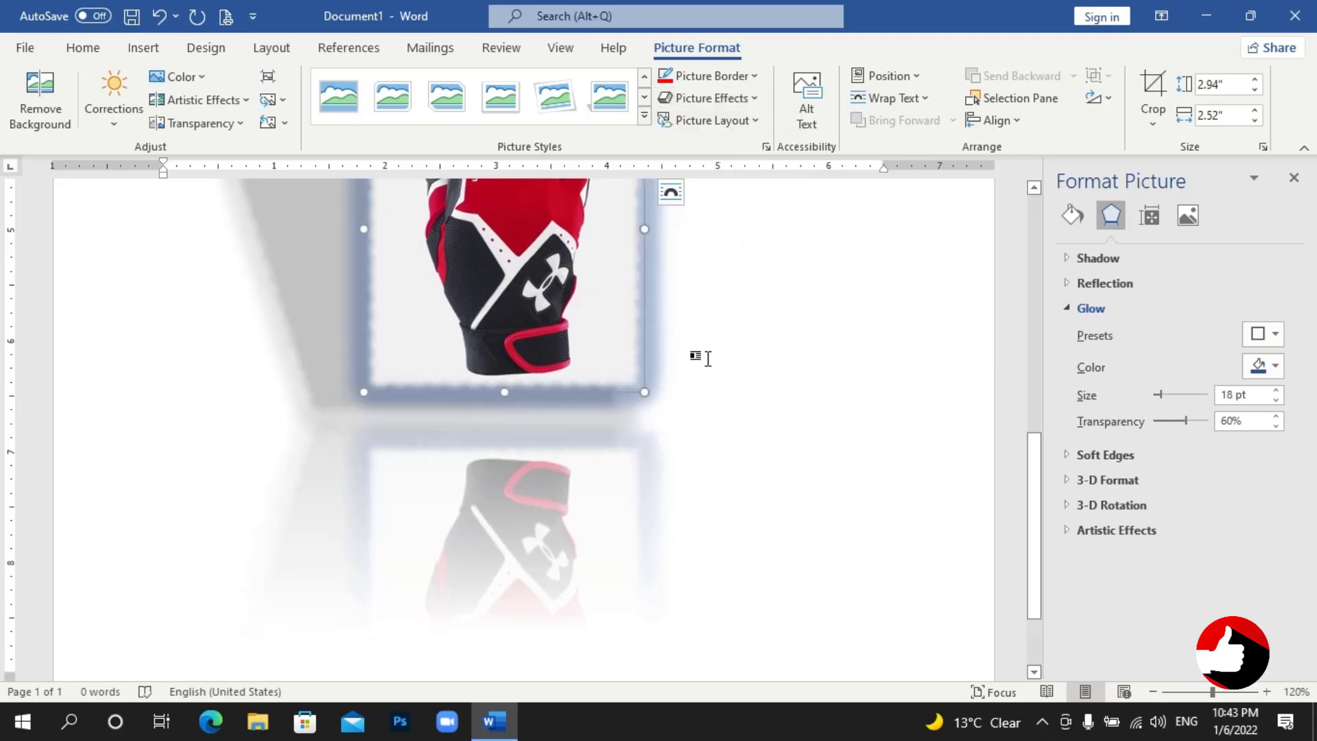
left_click(1065, 455)
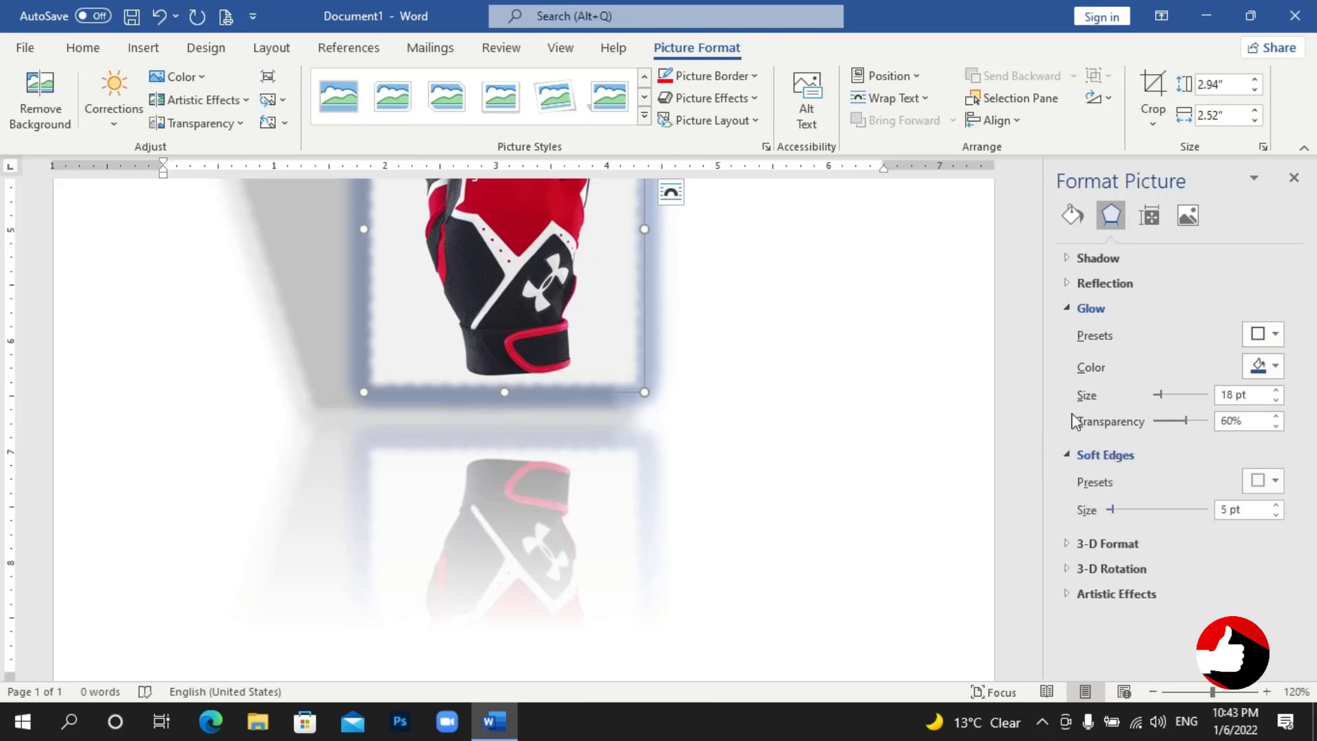
left_click(1065, 308)
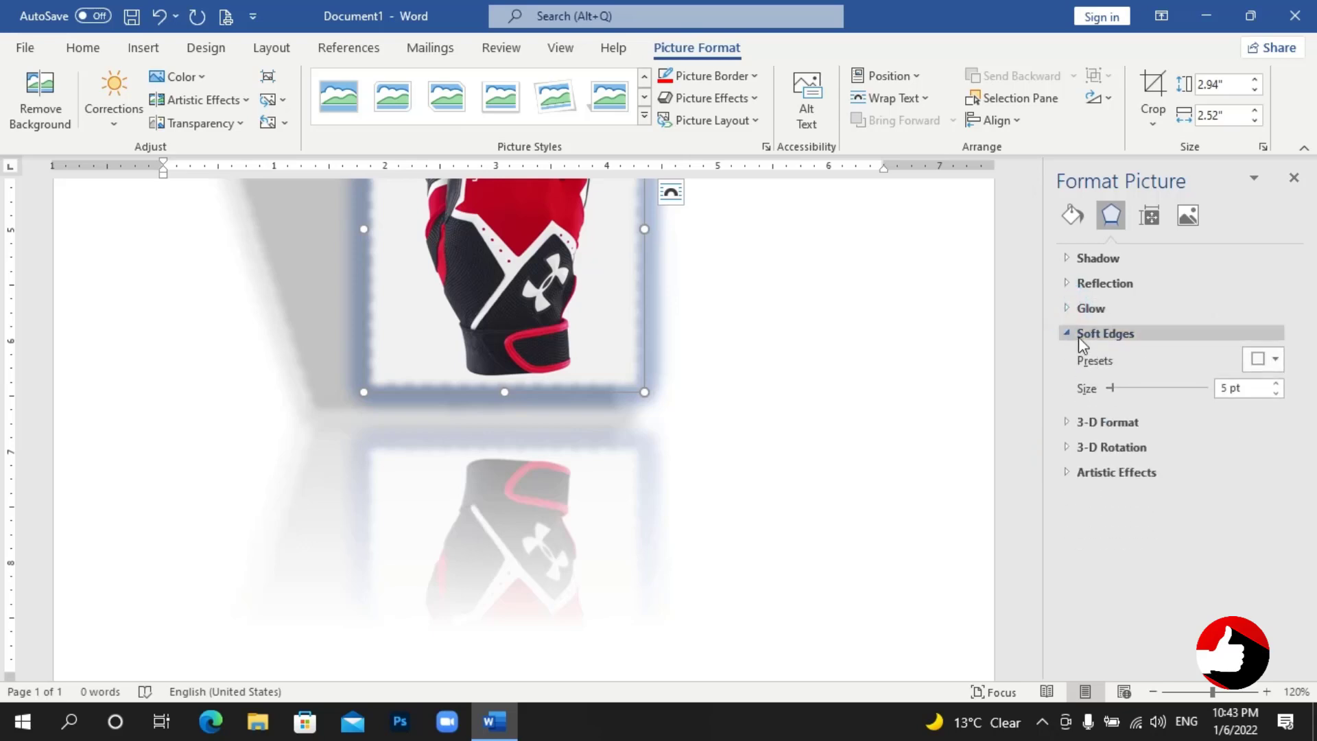
left_click(1072, 333)
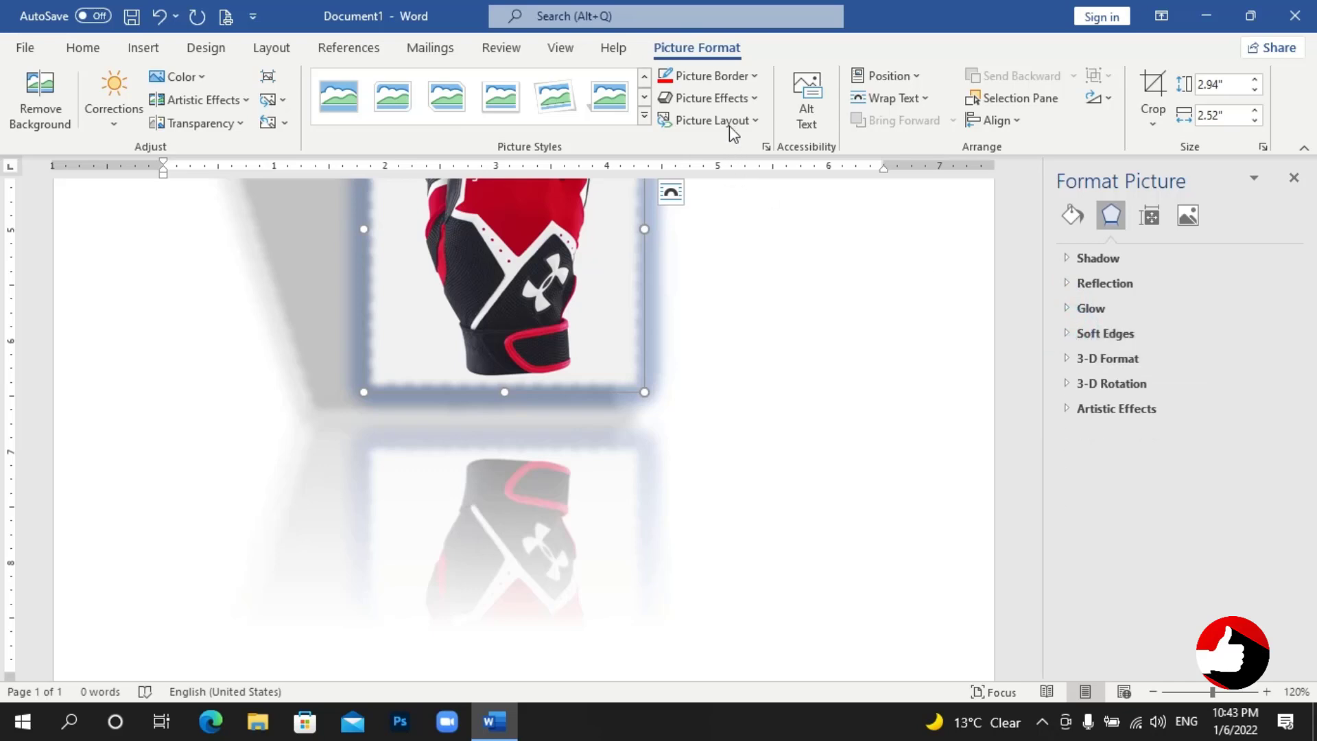
left_click(744, 99)
mouse_move(723, 371)
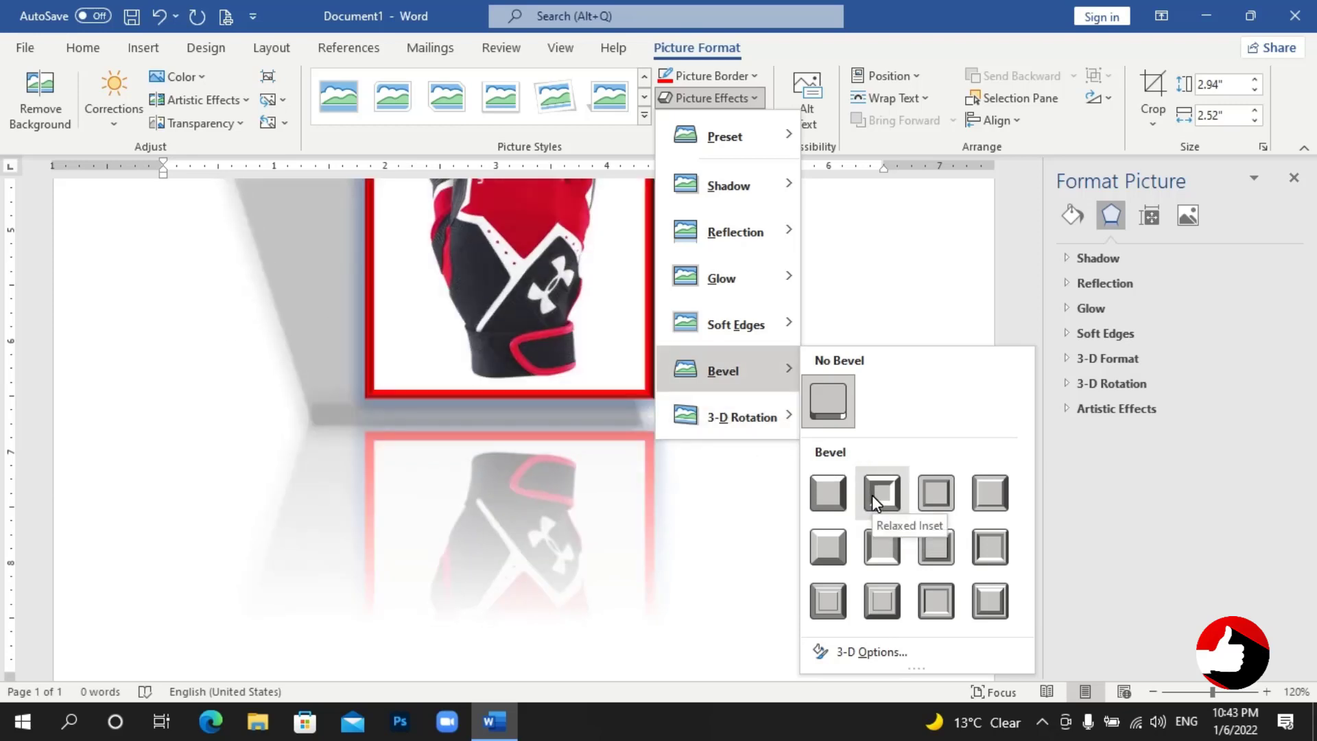
Give the glove picture a Relaxed Inset bevel and a Perspective 3-D rotation preset.
left_click(980, 557)
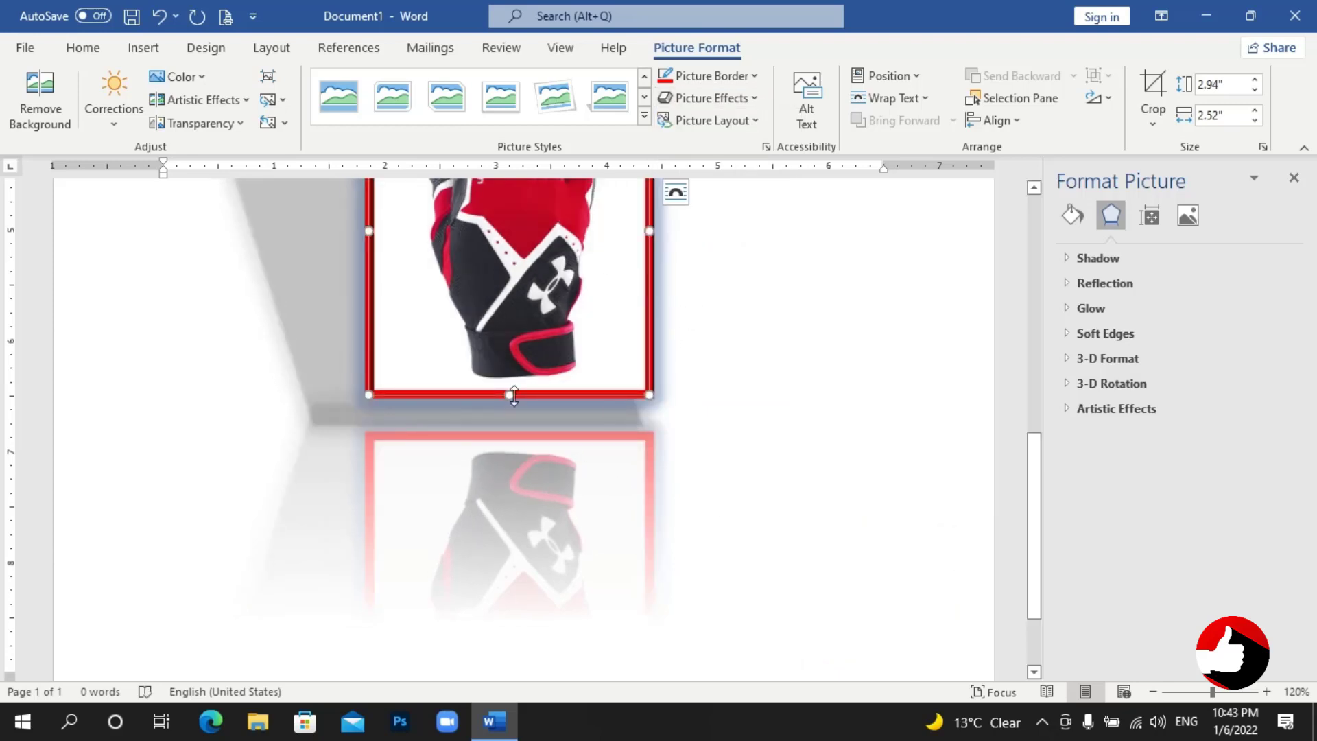
left_click(712, 98)
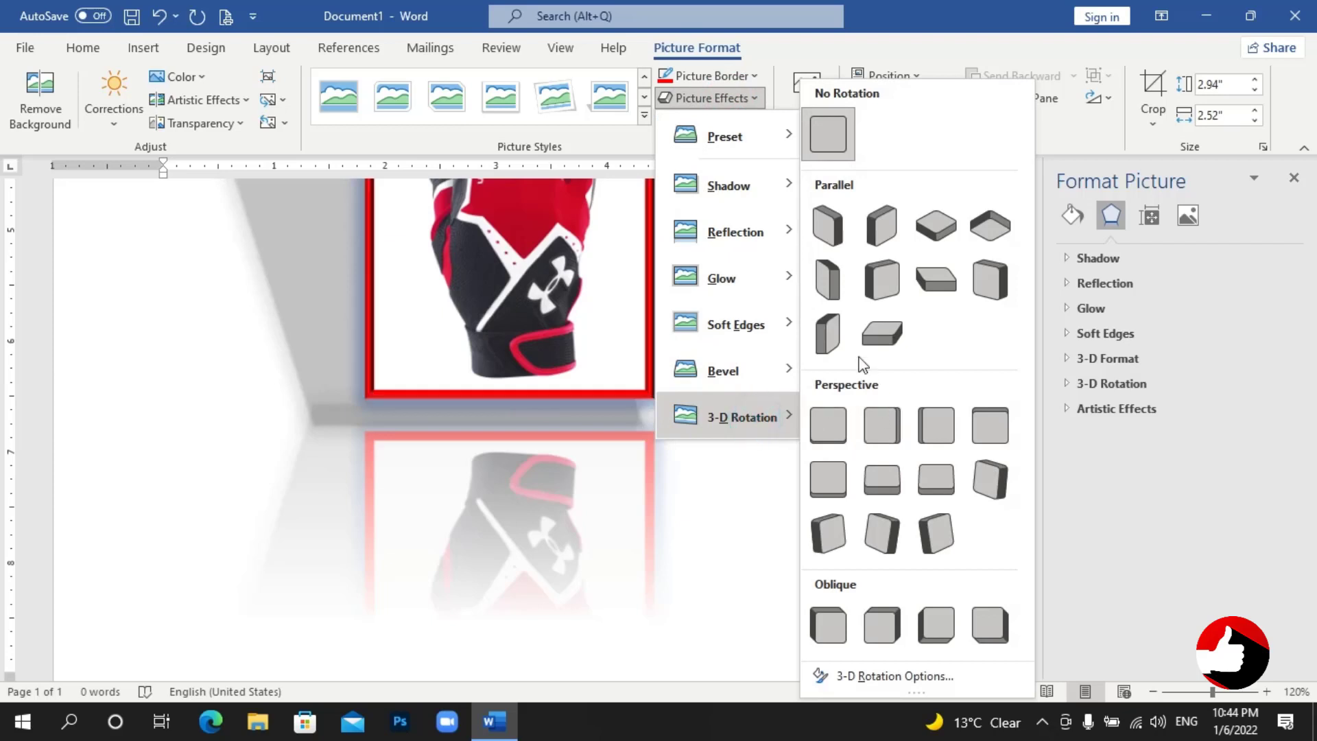
mouse_move(740, 417)
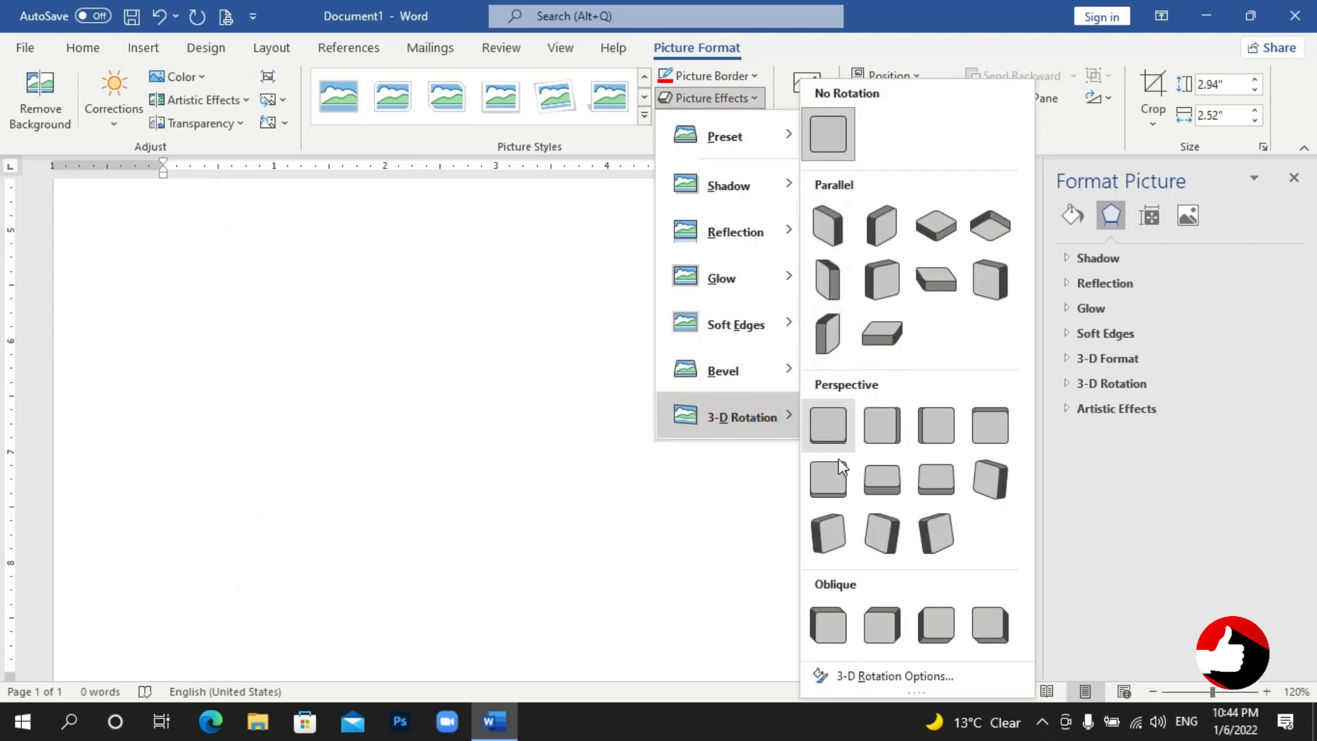
left_click(880, 488)
scroll(491, 437, "up", 2)
Bring the glove picture's Y rotation to 300° in the 3-D Rotation settings.
scroll(553, 435, "down", 3)
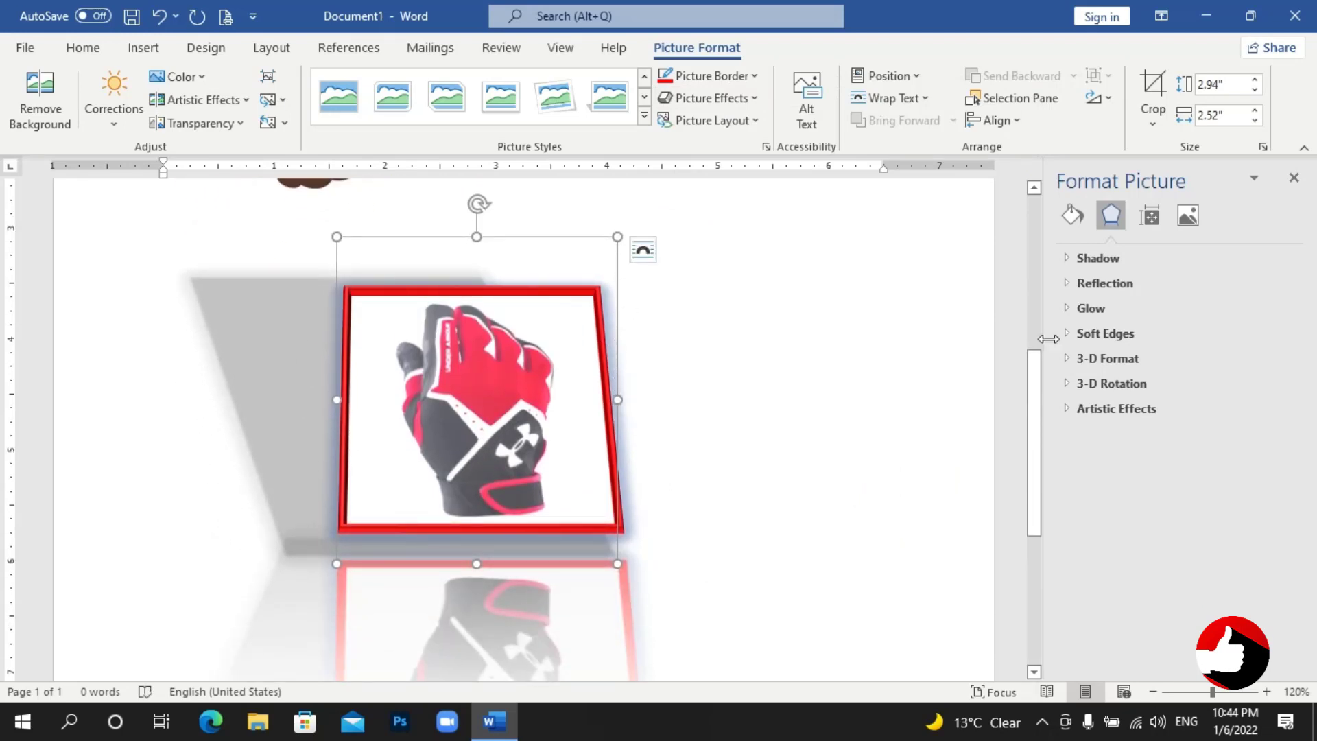
left_click(1068, 384)
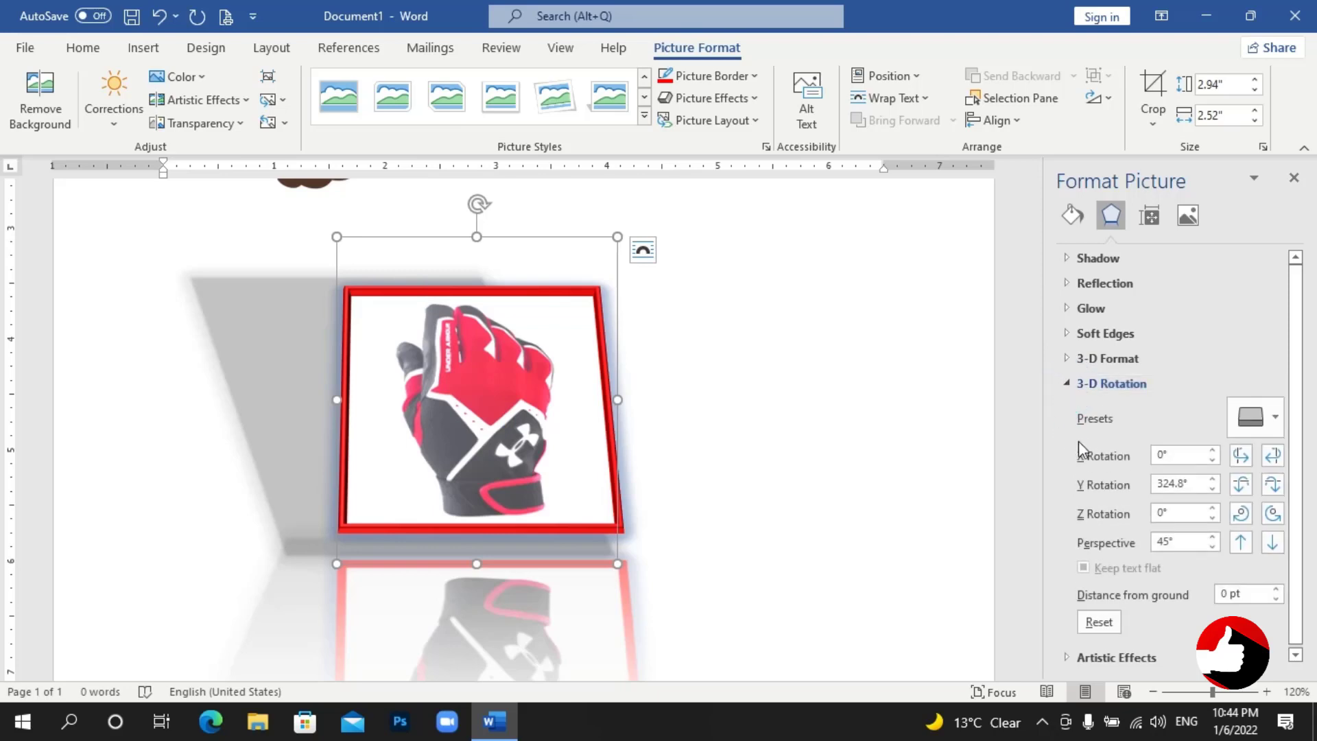
left_click(1212, 479)
left_click(1212, 480)
left_click(1213, 480)
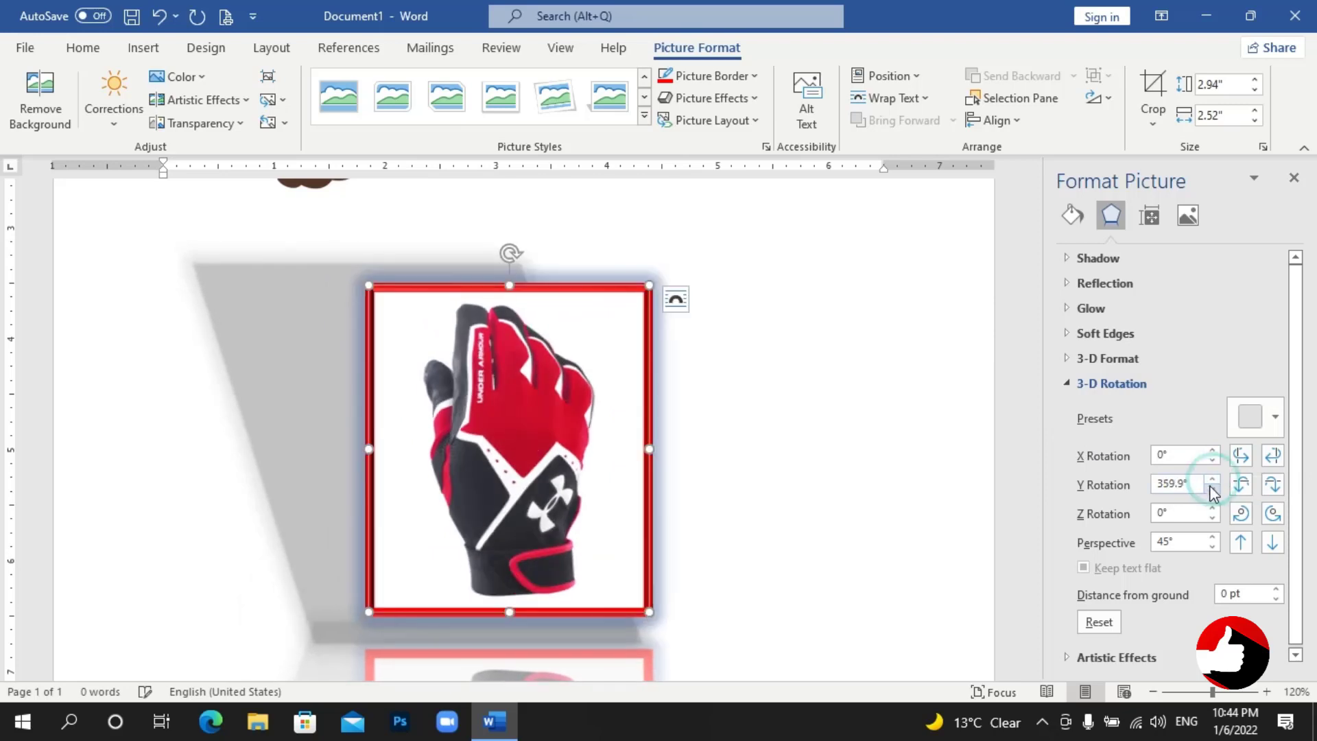
left_click(1211, 480)
left_click(1211, 490)
left_click(1212, 489)
left_click(1212, 490)
left_click(1211, 489)
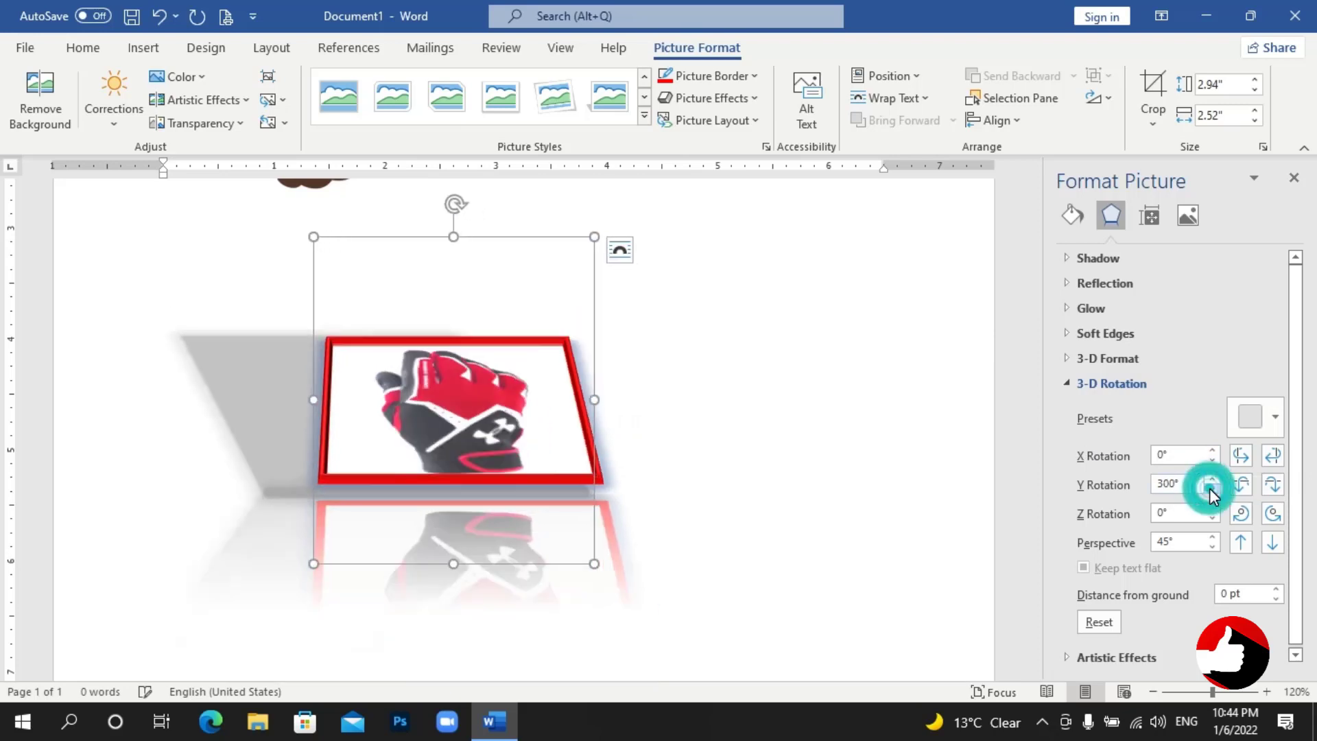
left_click(1212, 490)
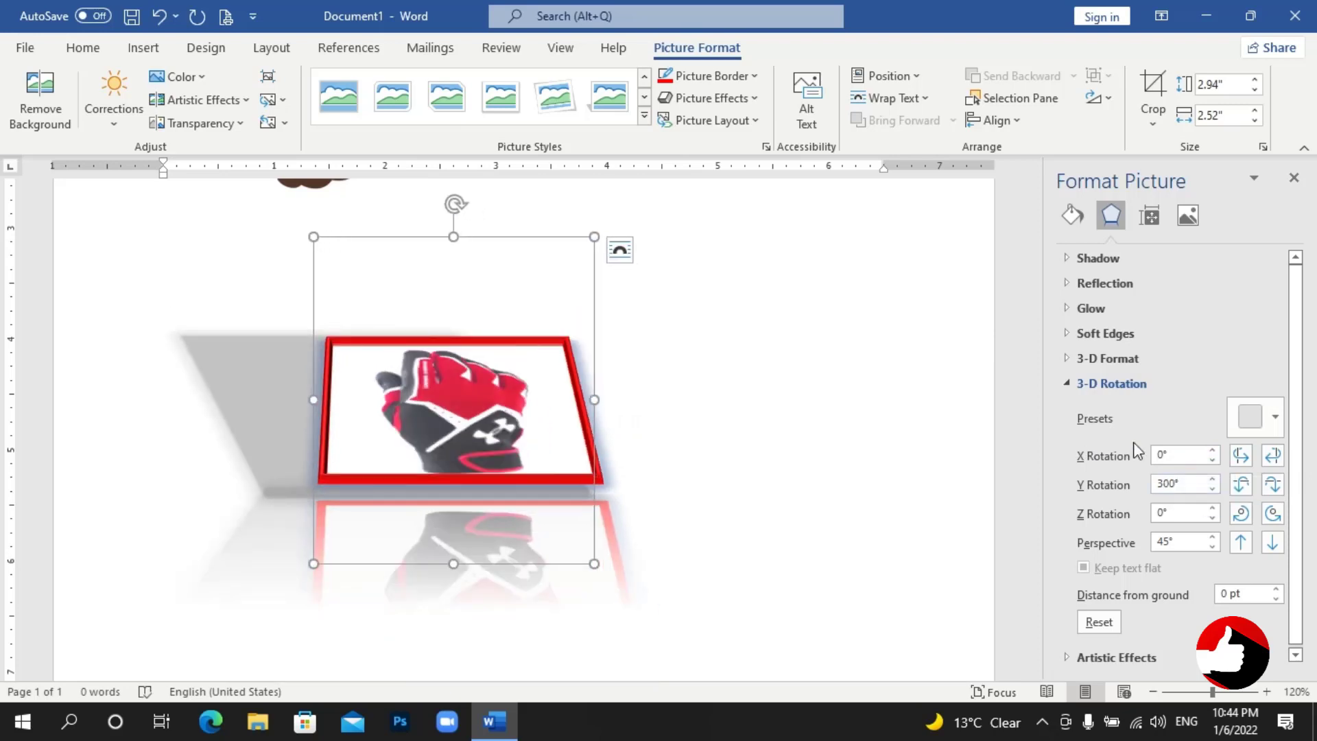
left_click(1068, 384)
left_click(747, 97)
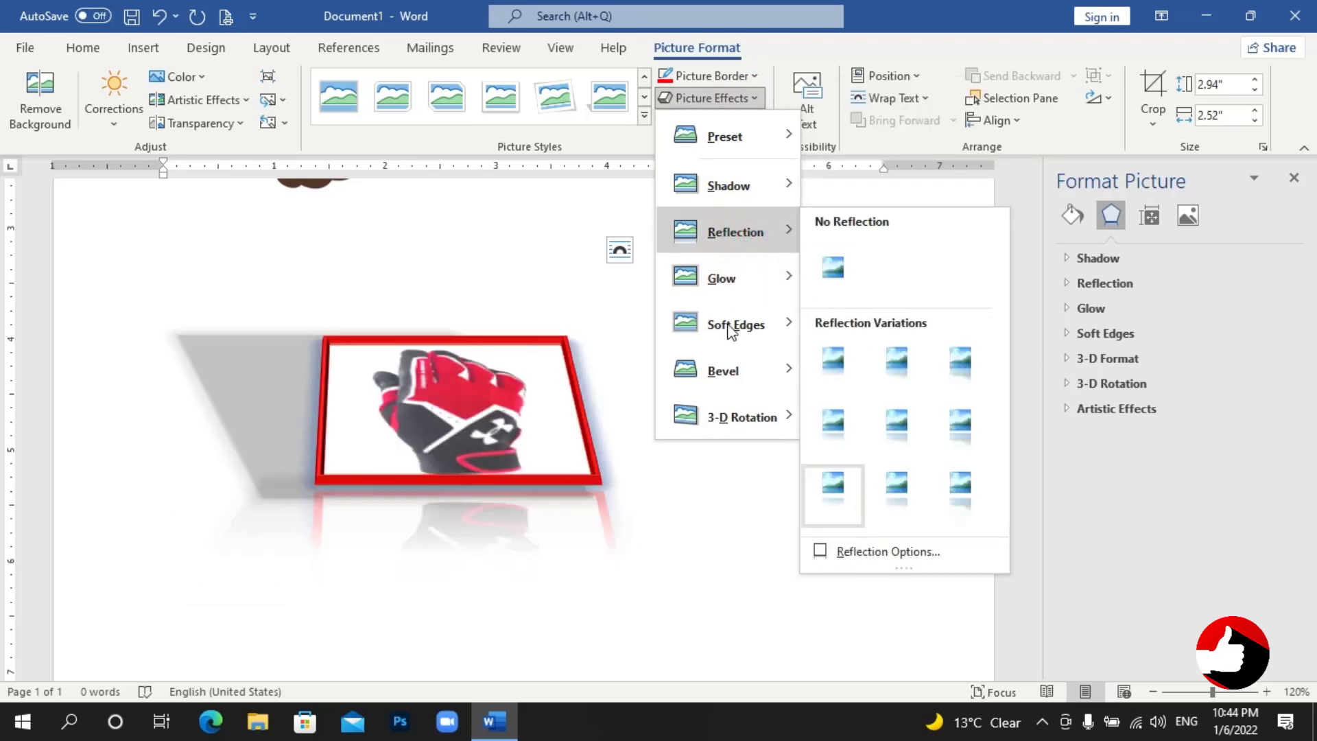
mouse_move(721, 278)
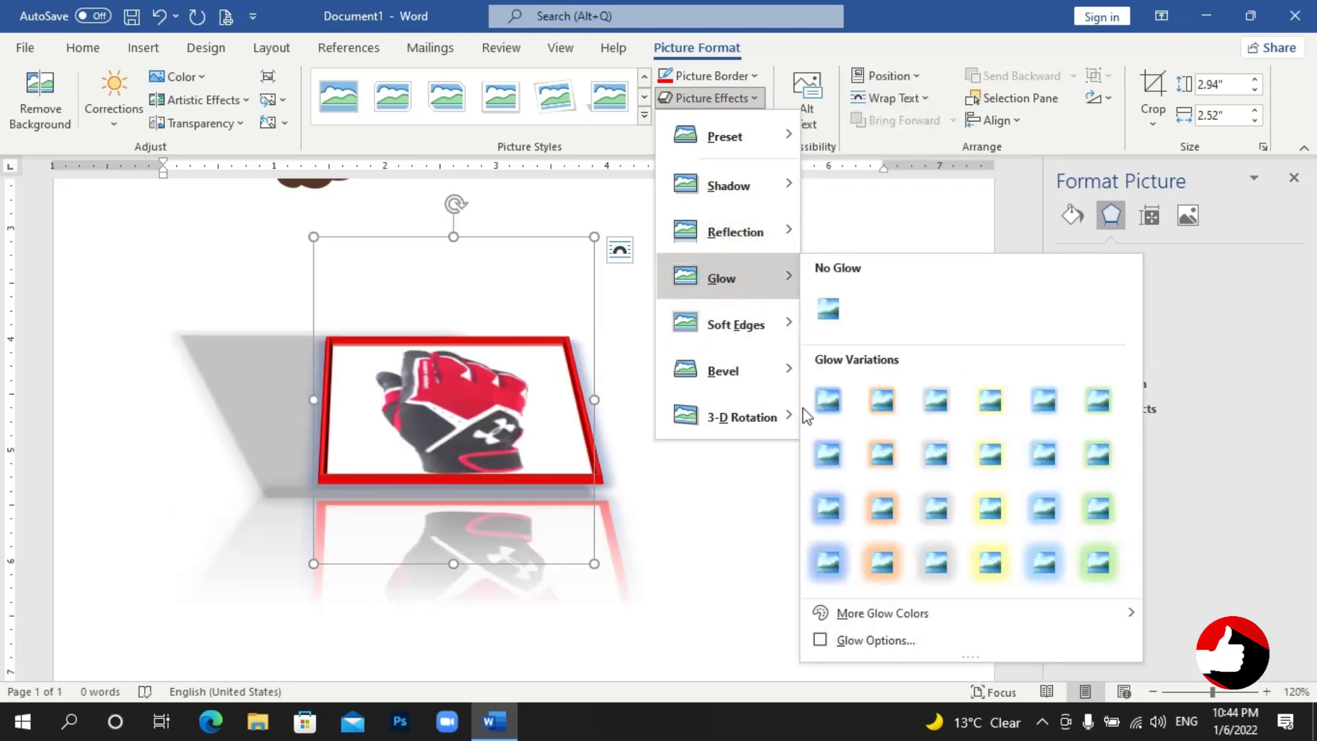
Reset the glove picture, removing its border, shadow, reflection and 3-D effects.
left_click(770, 44)
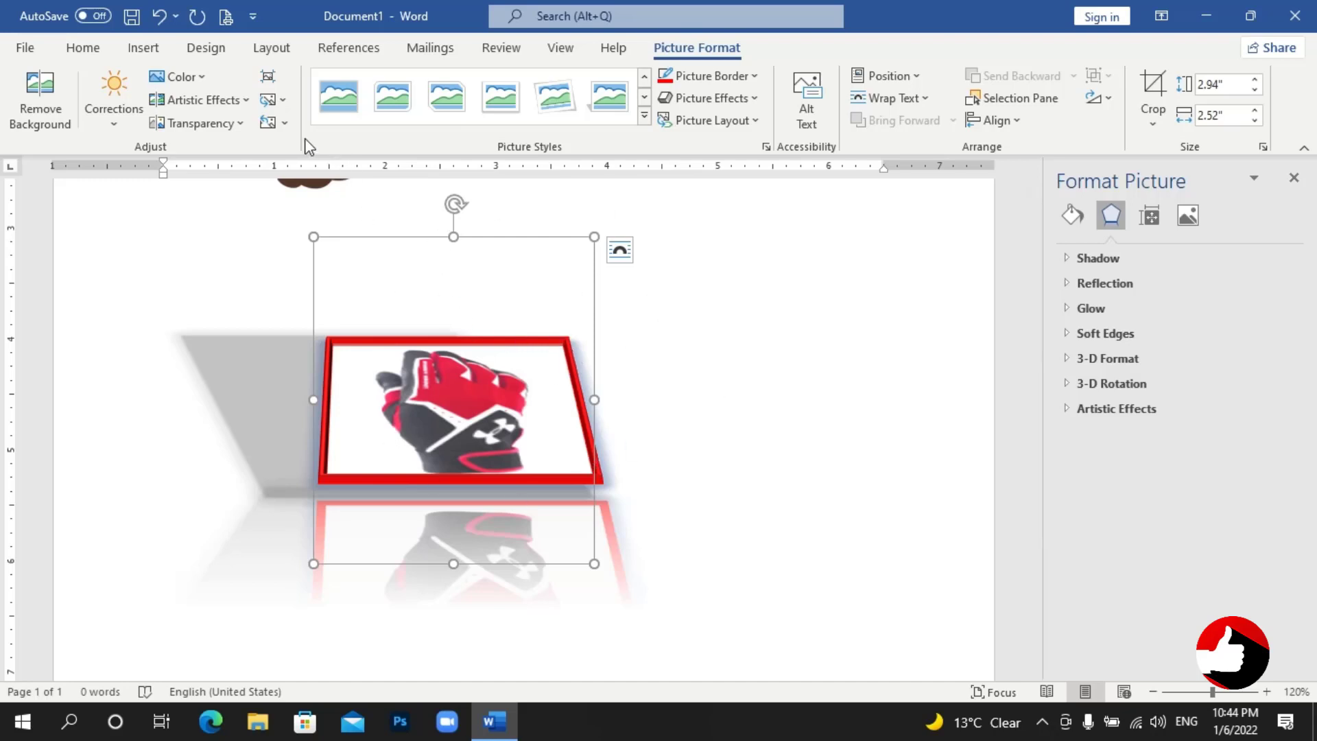
left_click(268, 124)
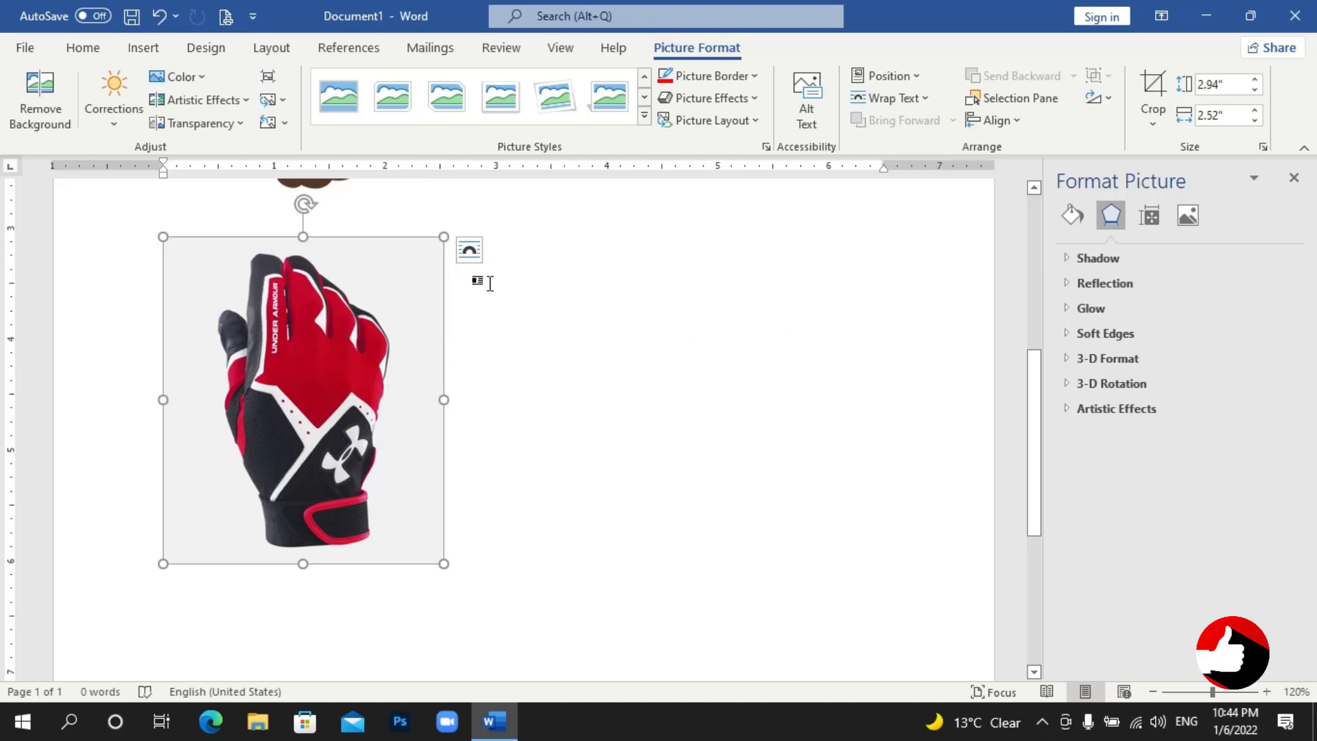
Attempt to drag the glove picture rightward toward the page centre.
left_click_drag(368, 283, 688, 305)
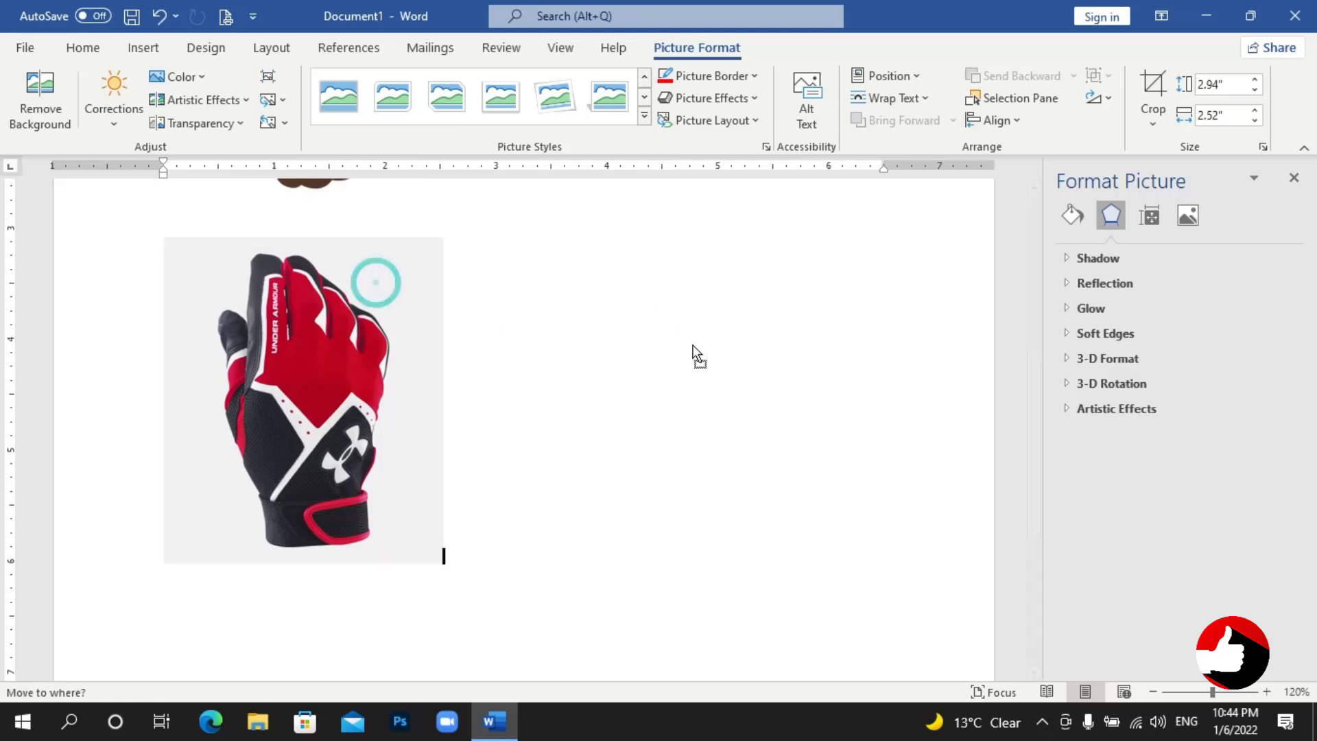
left_click_drag(377, 287, 681, 296)
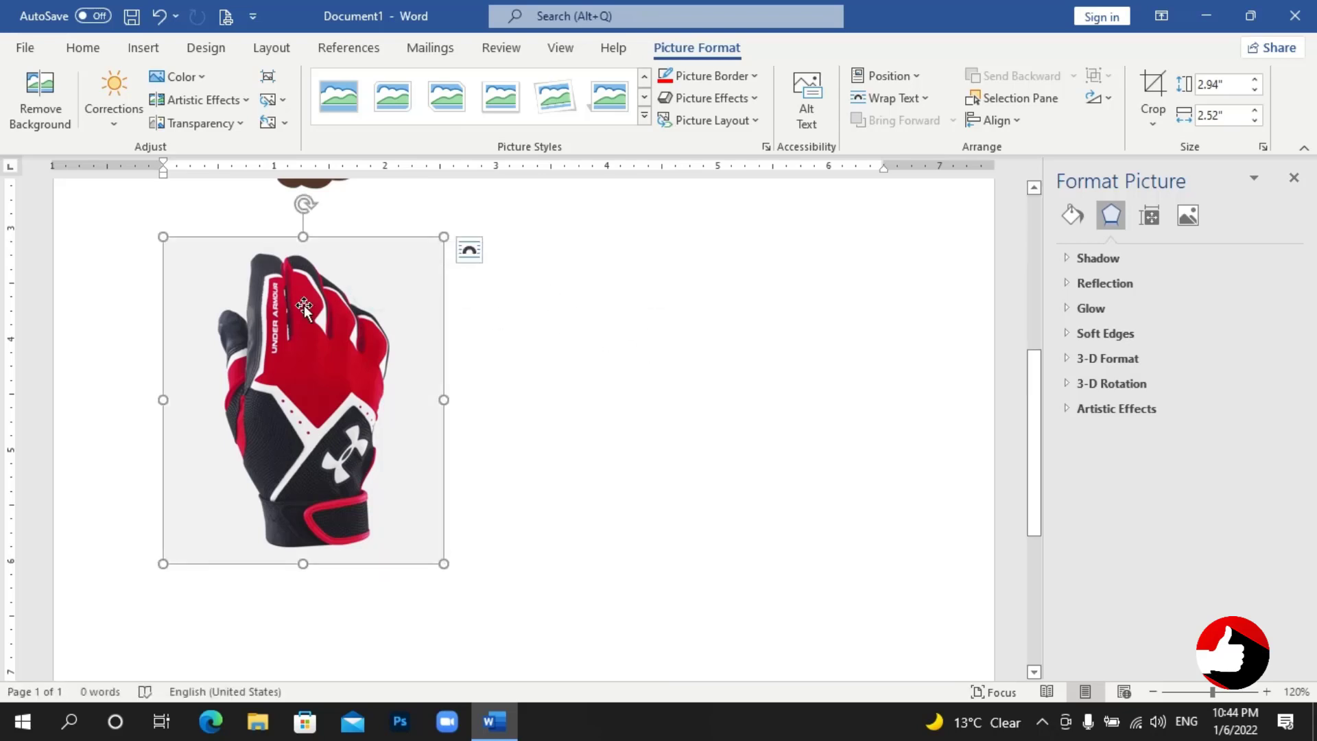
mouse_move(304, 306)
left_mouse_down()
mouse_move(582, 359)
mouse_move(580, 347)
left_mouse_up()
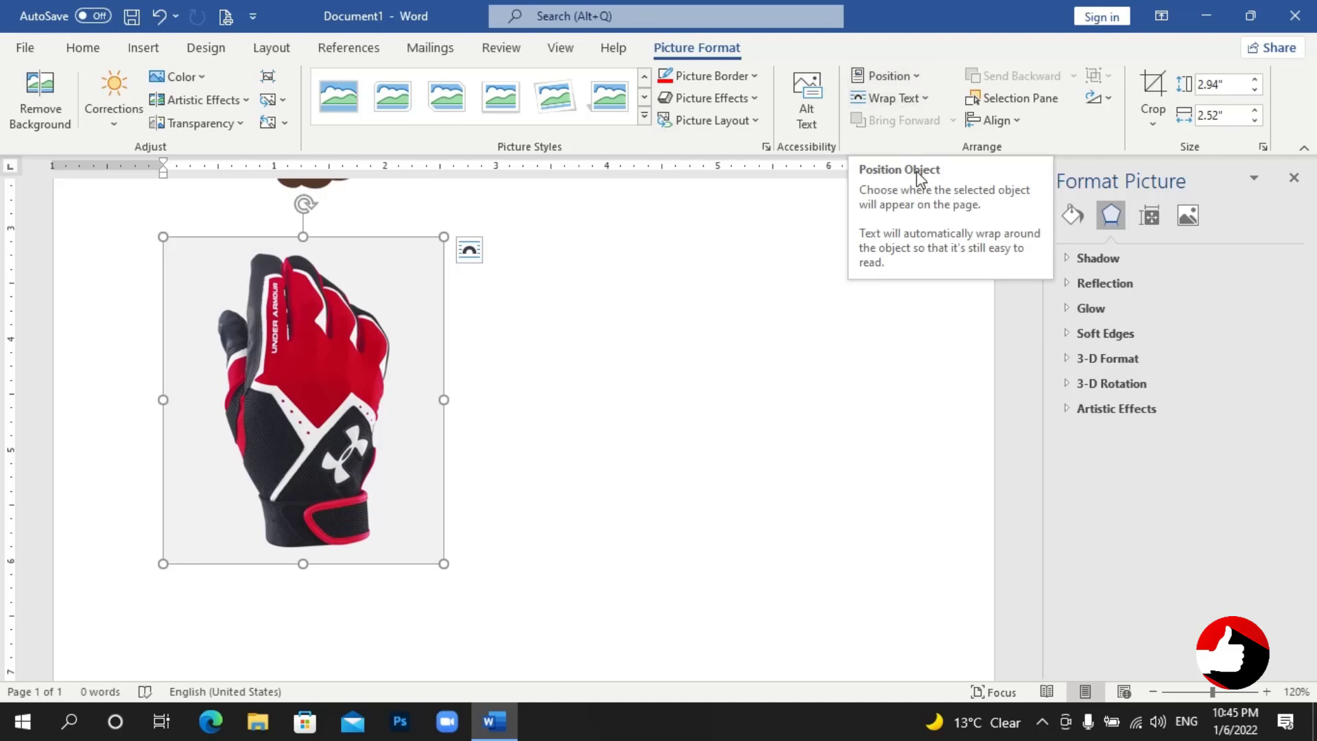
scroll(553, 421, "up", 1)
scroll(558, 422, "up", 3)
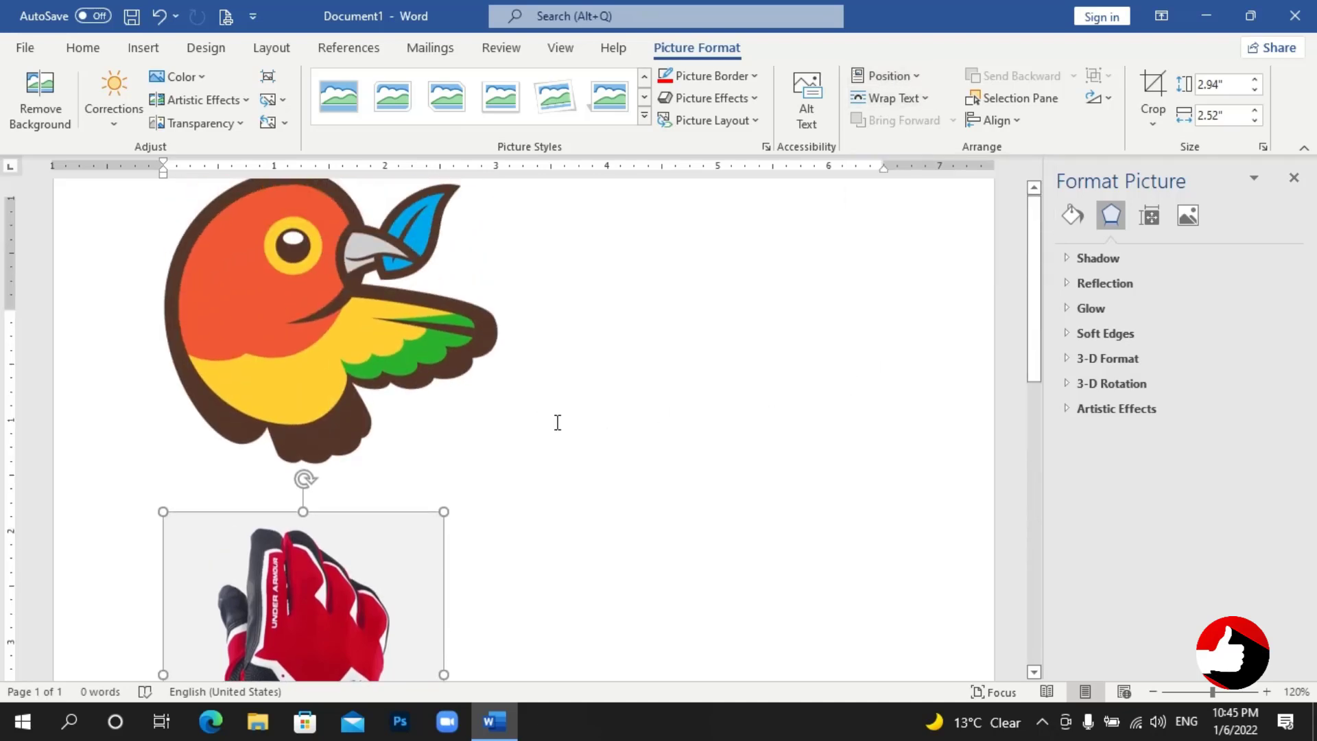
scroll(557, 421, "down", 2)
scroll(558, 420, "down", 4)
scroll(623, 432, "down", 5)
scroll(624, 432, "up", 2)
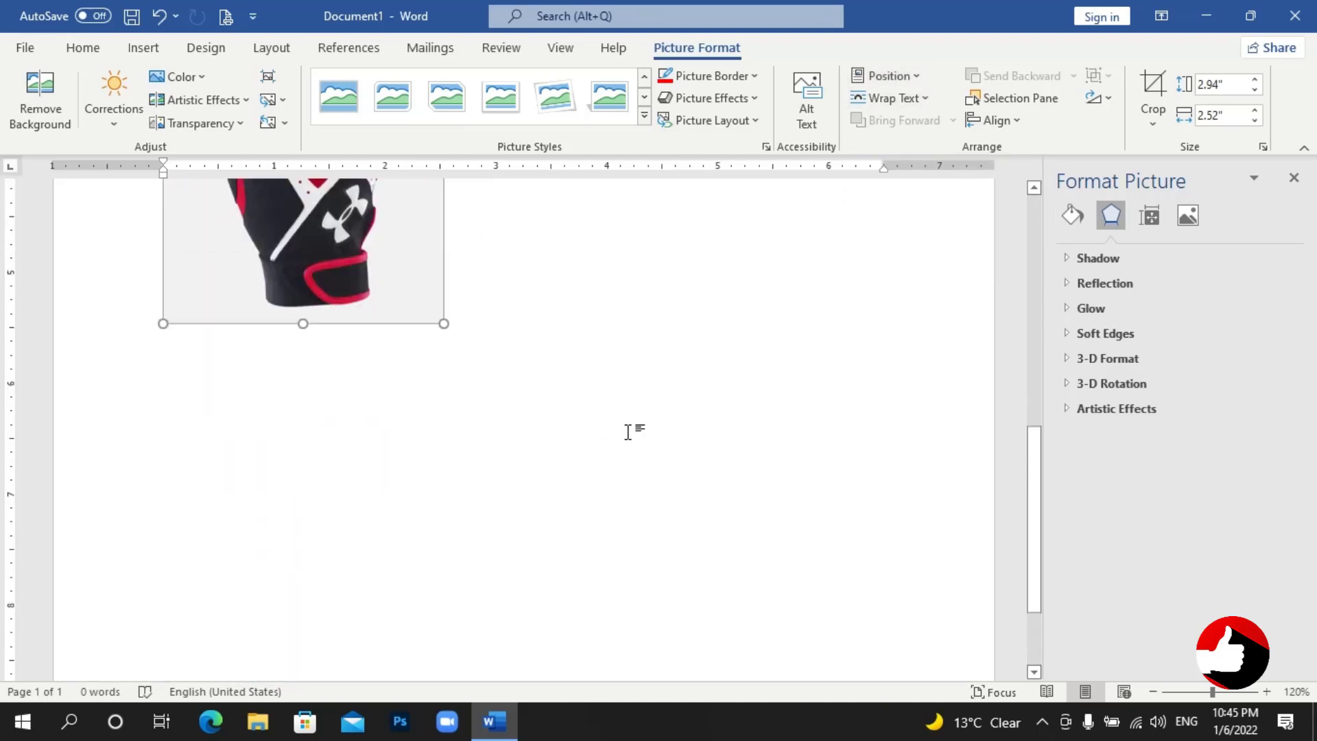
scroll(626, 432, "up", 3)
Place the glove at the page's middle right with text wrapping, then shift it left.
left_click(909, 75)
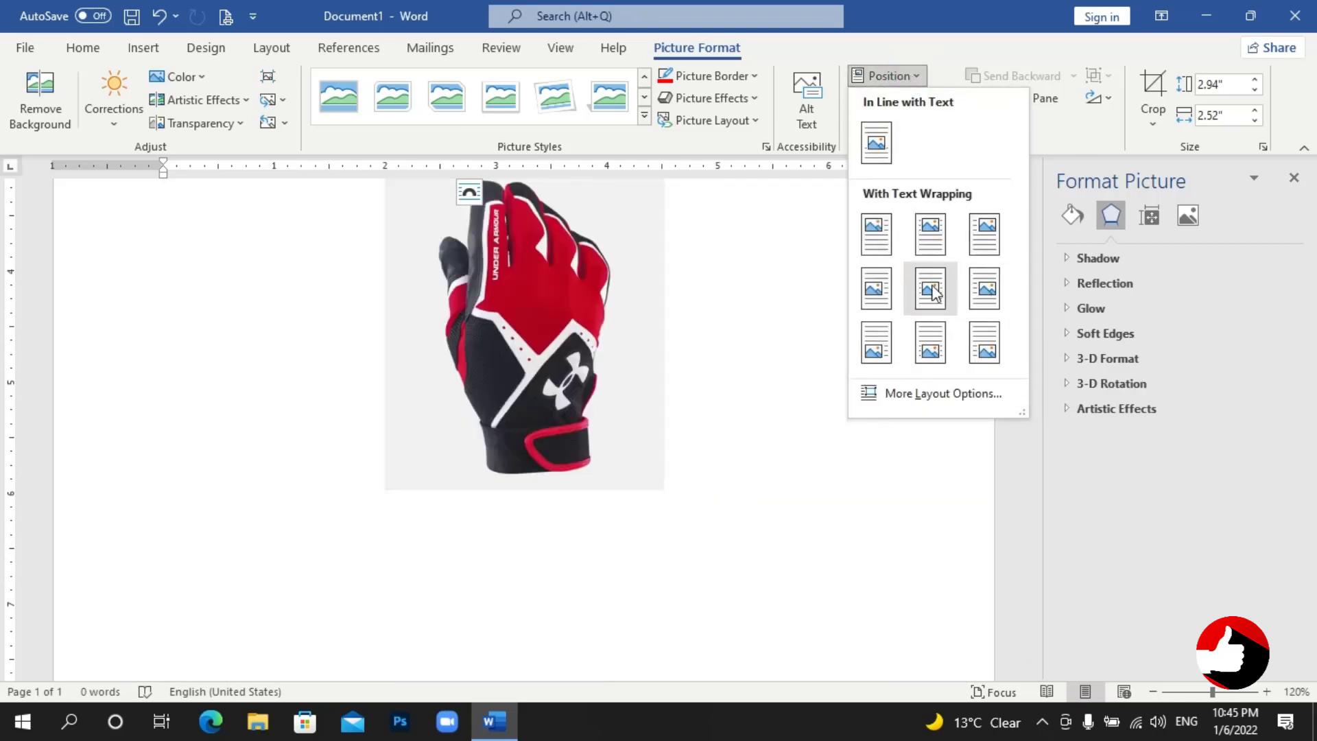
left_click(986, 295)
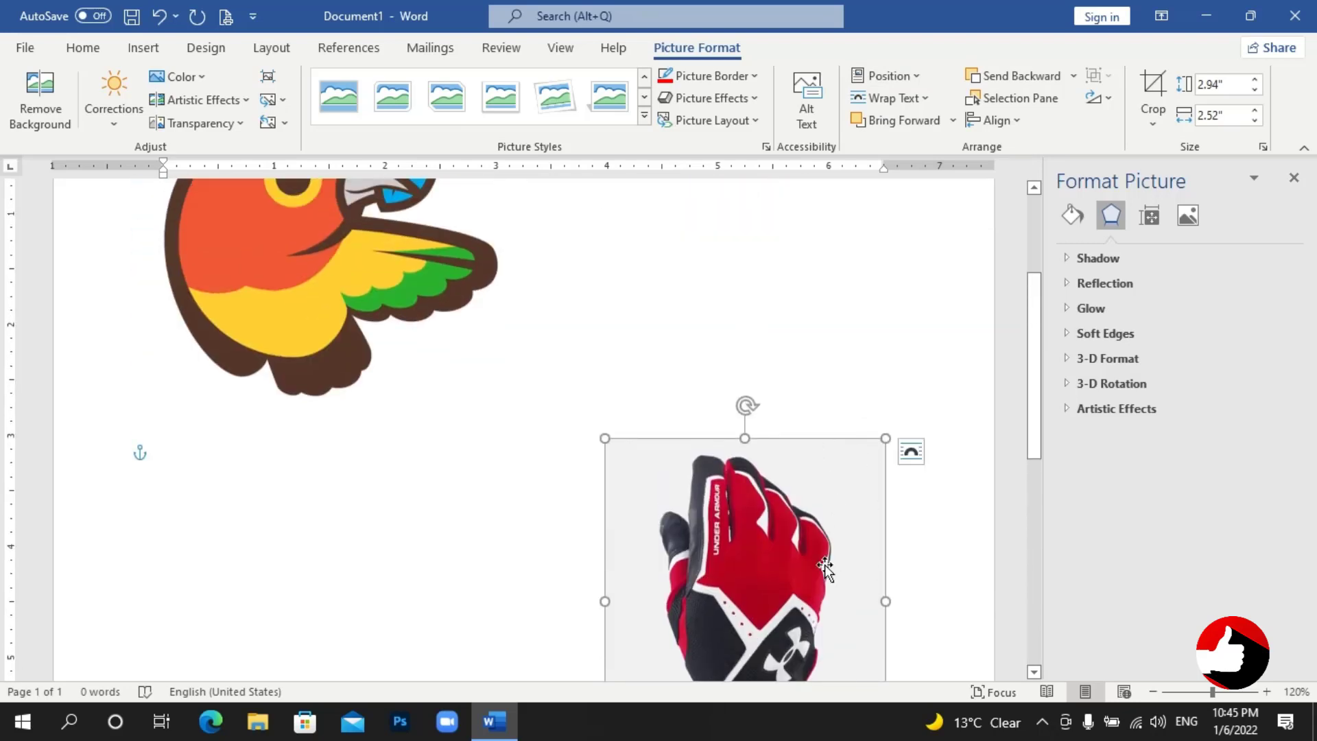
mouse_move(783, 529)
left_mouse_down()
mouse_move(662, 505)
mouse_move(742, 504)
left_mouse_up()
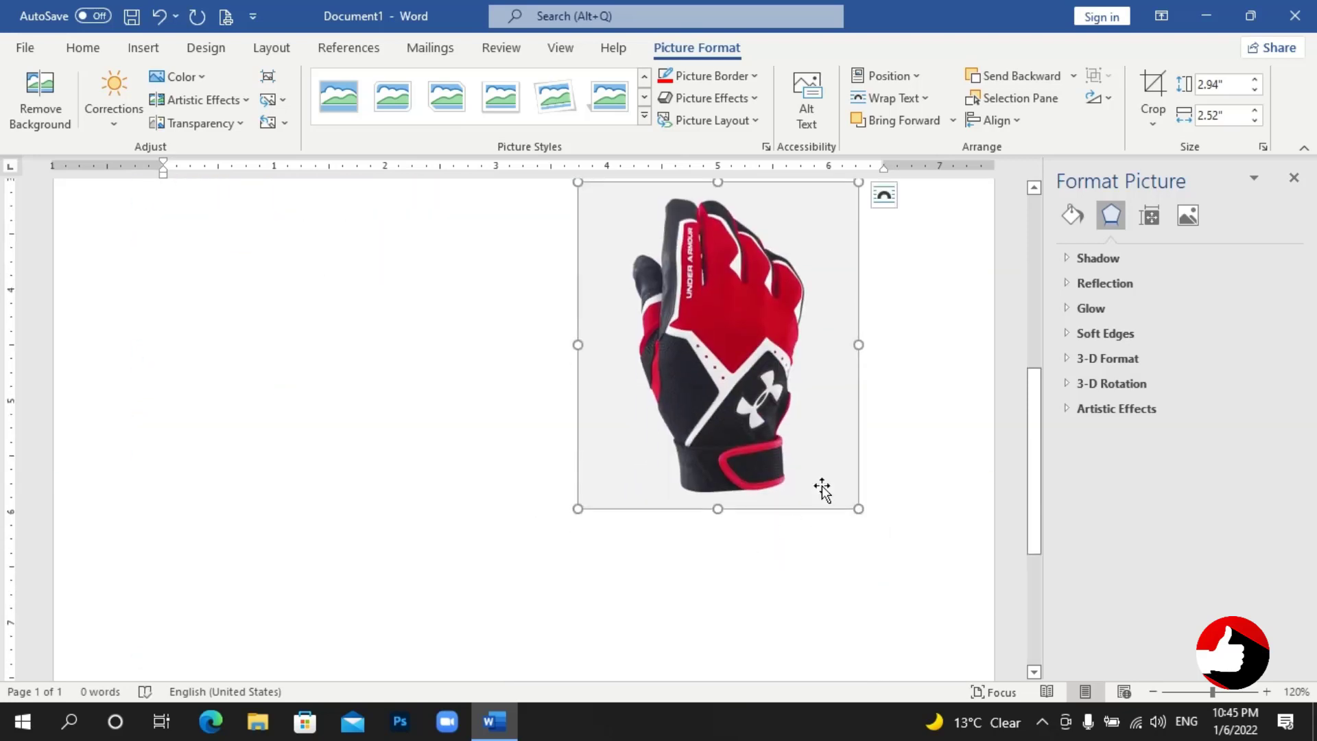
Centre the glove on the page and drag it below the bird picture.
left_click(888, 76)
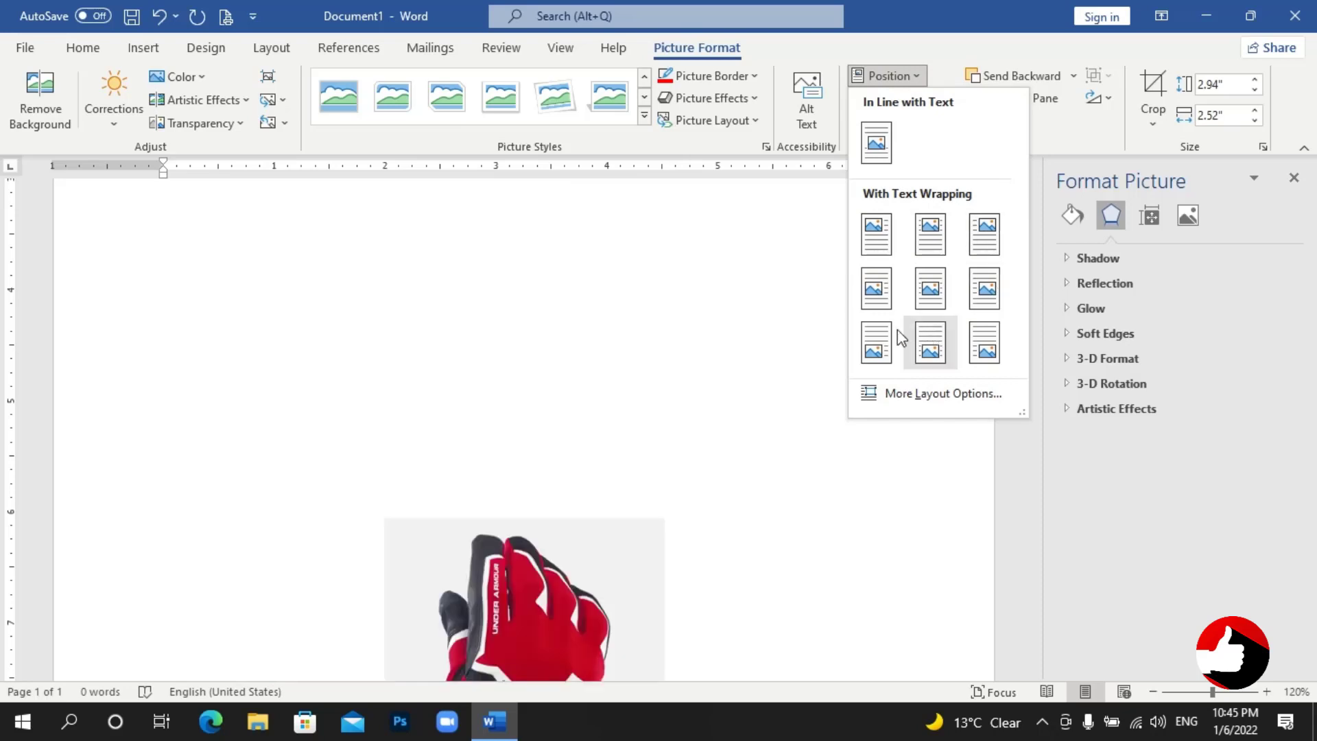
left_click(952, 295)
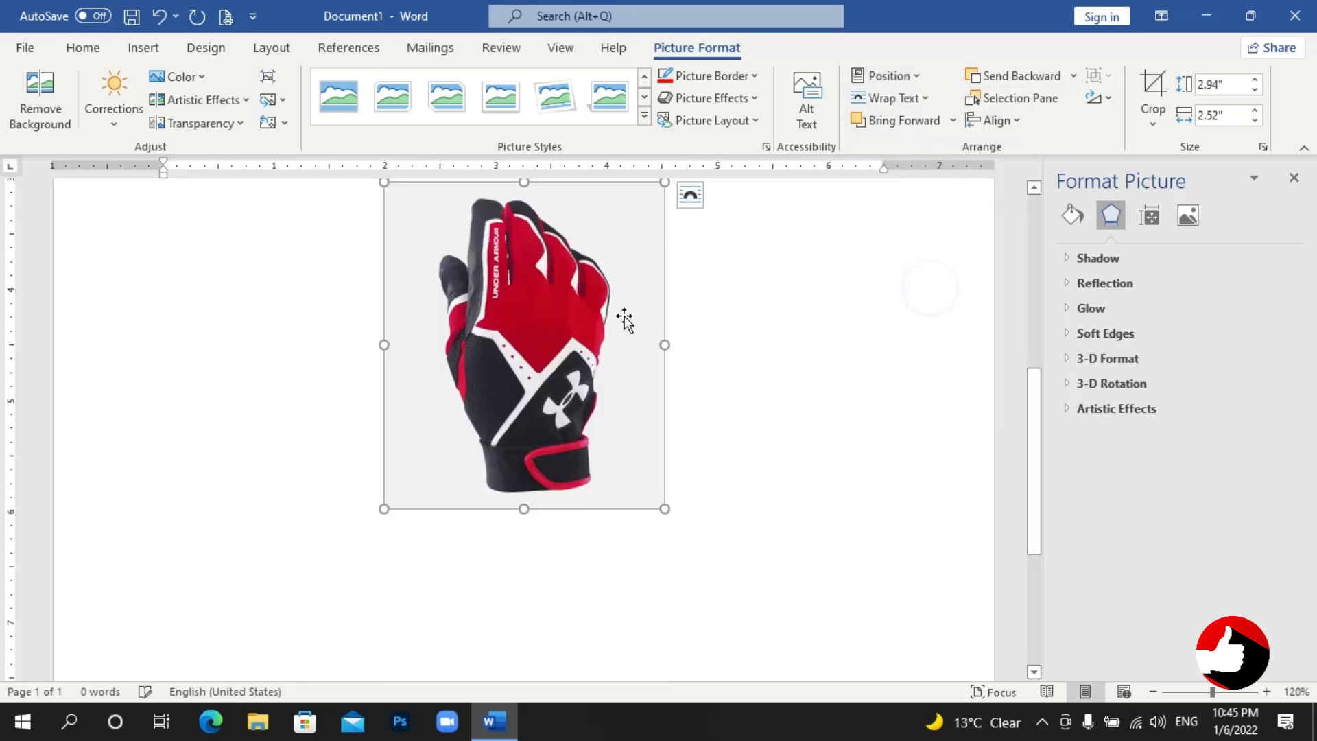
mouse_move(620, 313)
left_mouse_down()
mouse_move(809, 484)
mouse_move(766, 503)
left_mouse_up()
scroll(789, 441, "up", 10)
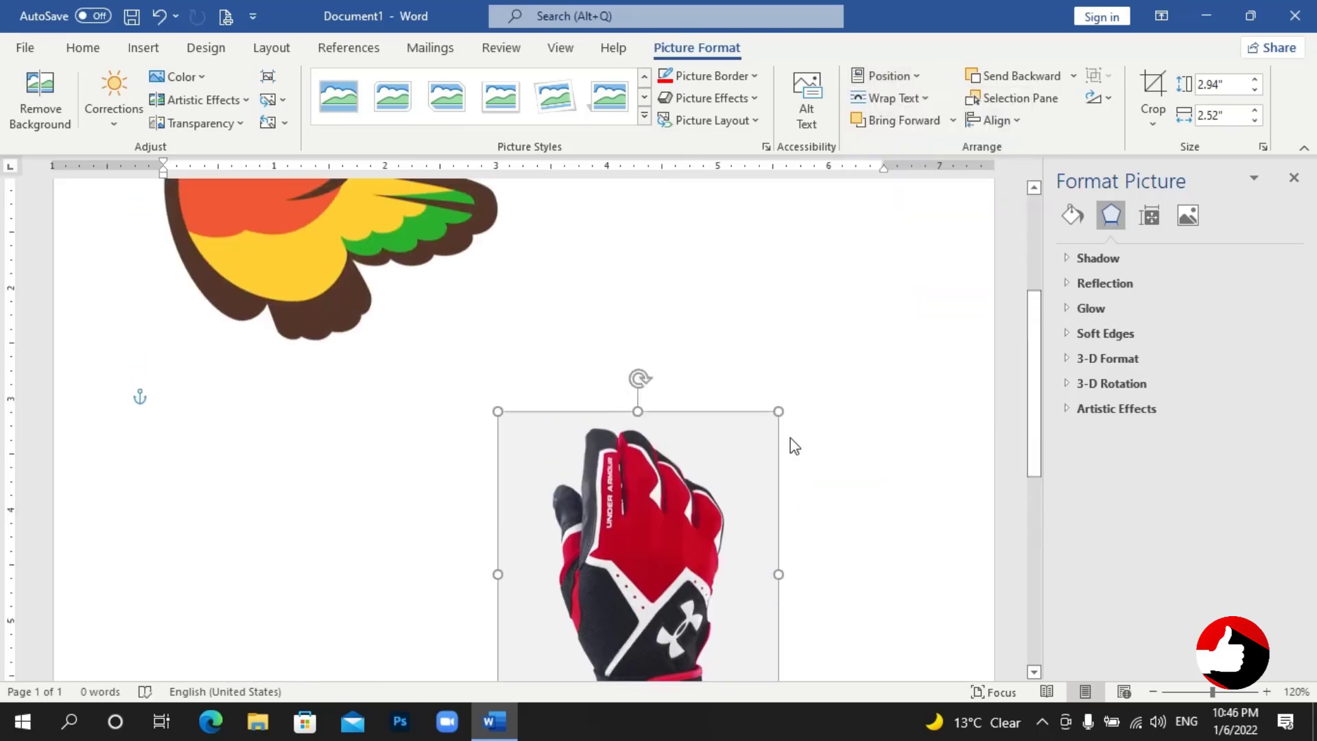
scroll(791, 442, "down", 5)
scroll(791, 443, "up", 5)
scroll(792, 444, "down", 5)
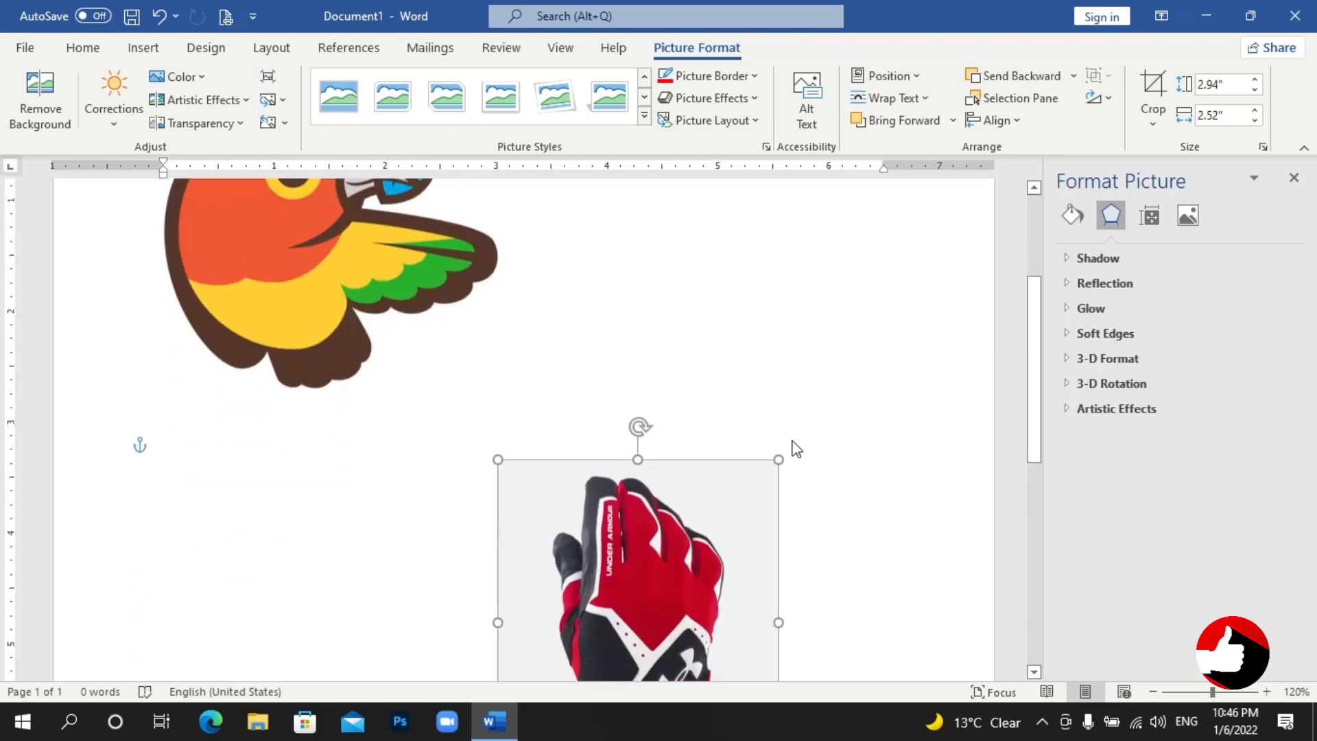
scroll(876, 391, "up", 3)
Position the bird picture Top Left with Square wrapping, then nudge it slightly lower and left.
left_click_drag(325, 332, 380, 357)
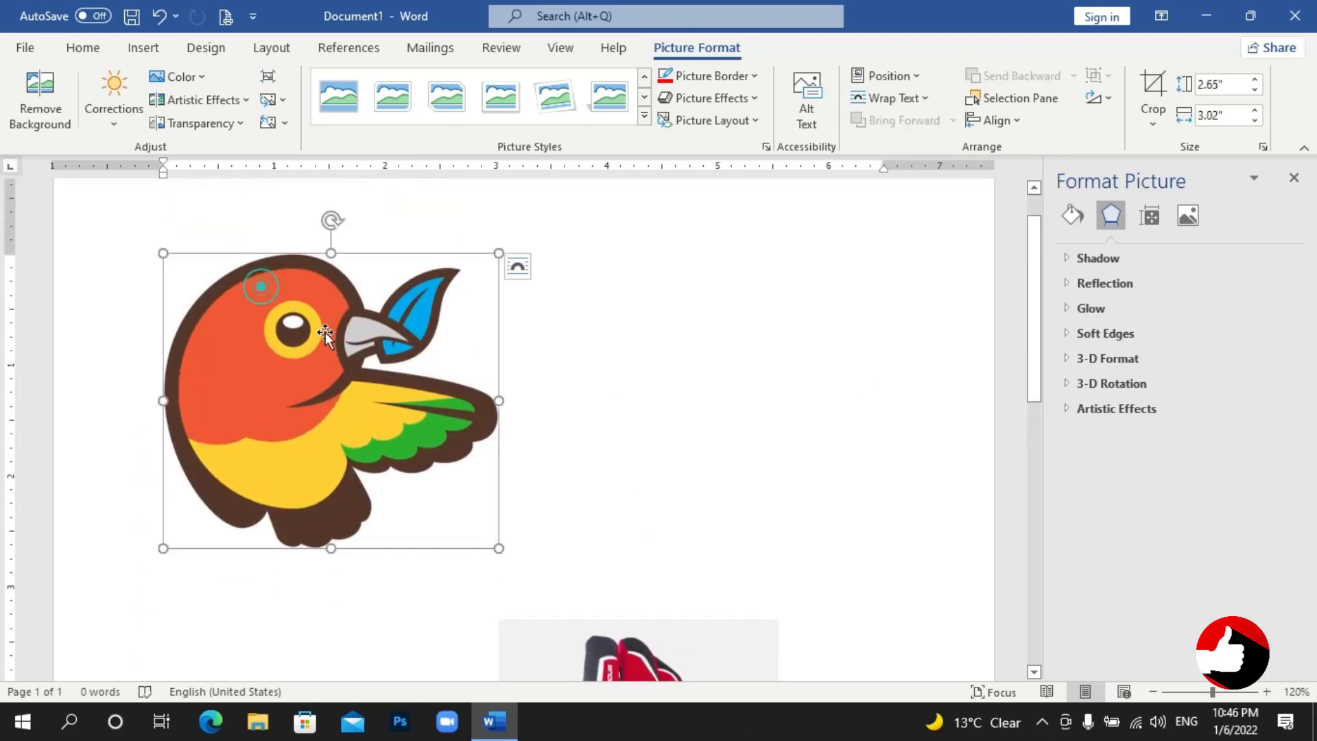
left_click(889, 75)
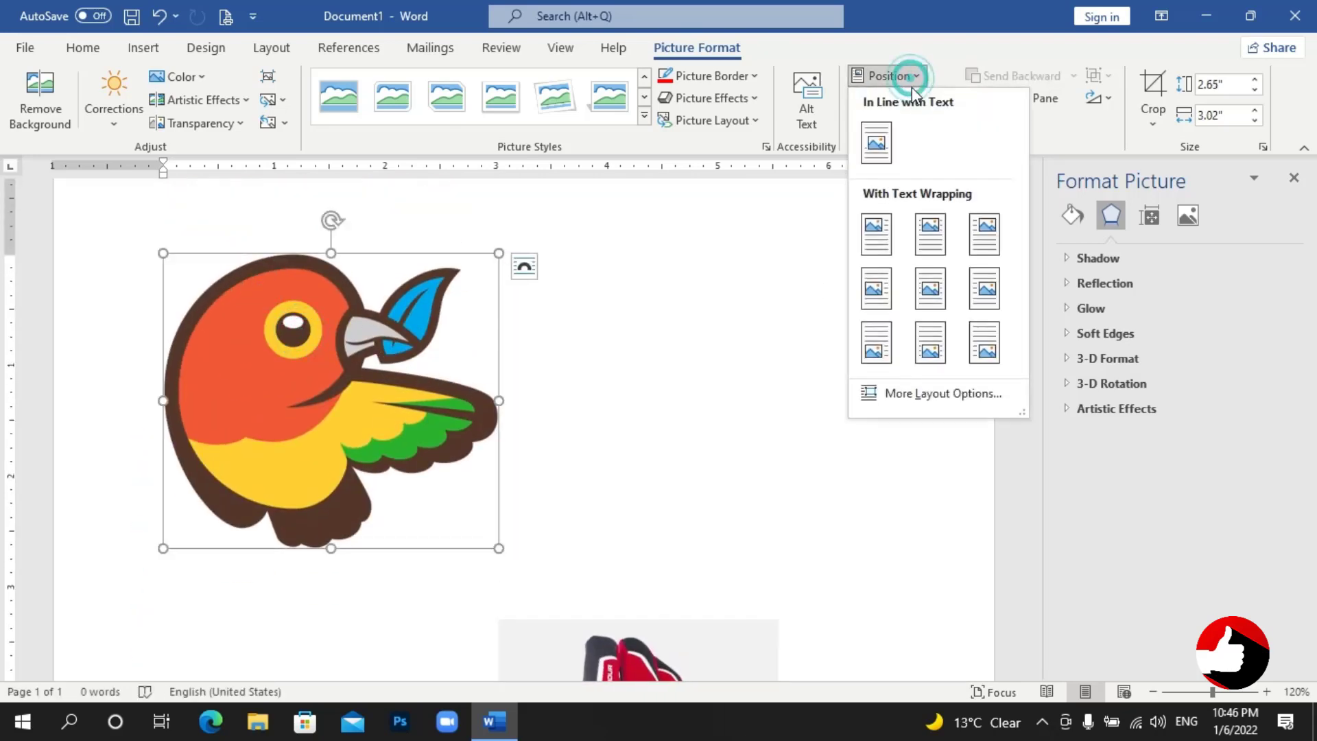
left_click(885, 241)
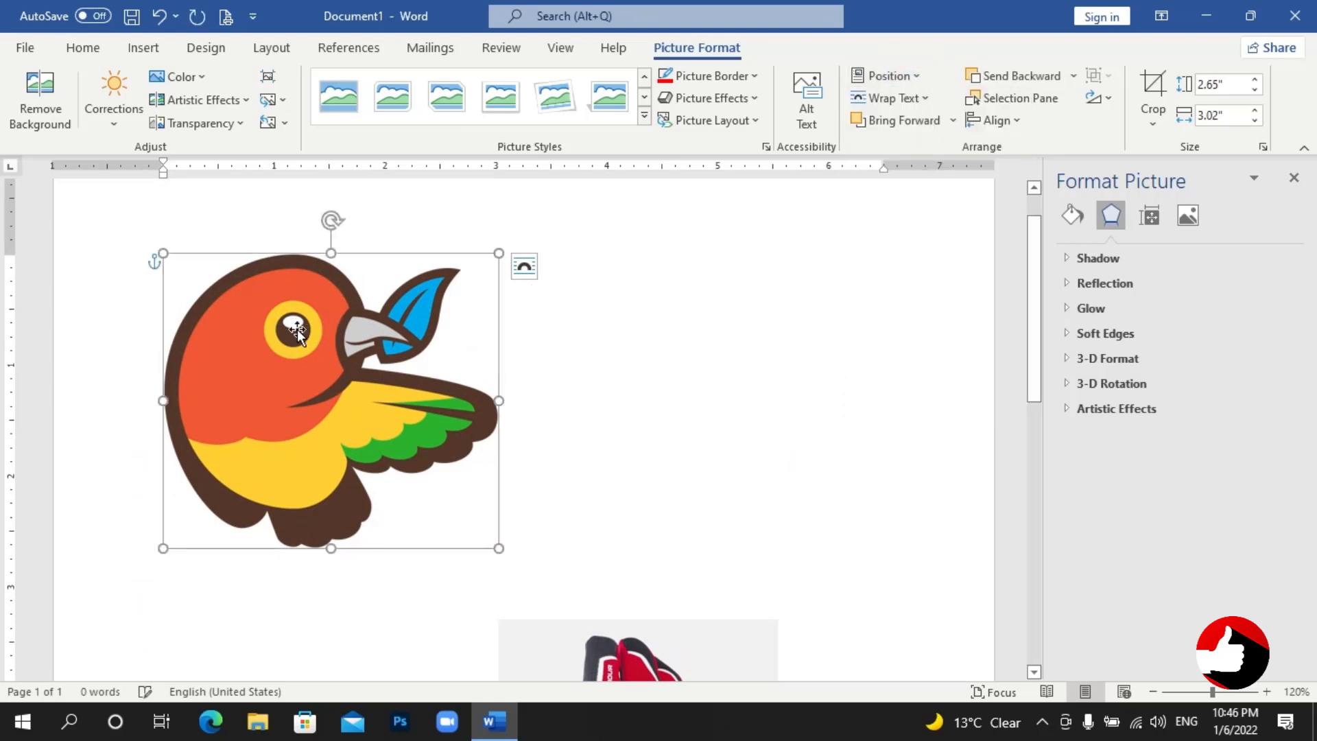
mouse_move(297, 328)
left_mouse_down()
mouse_move(535, 371)
mouse_move(378, 320)
left_mouse_up()
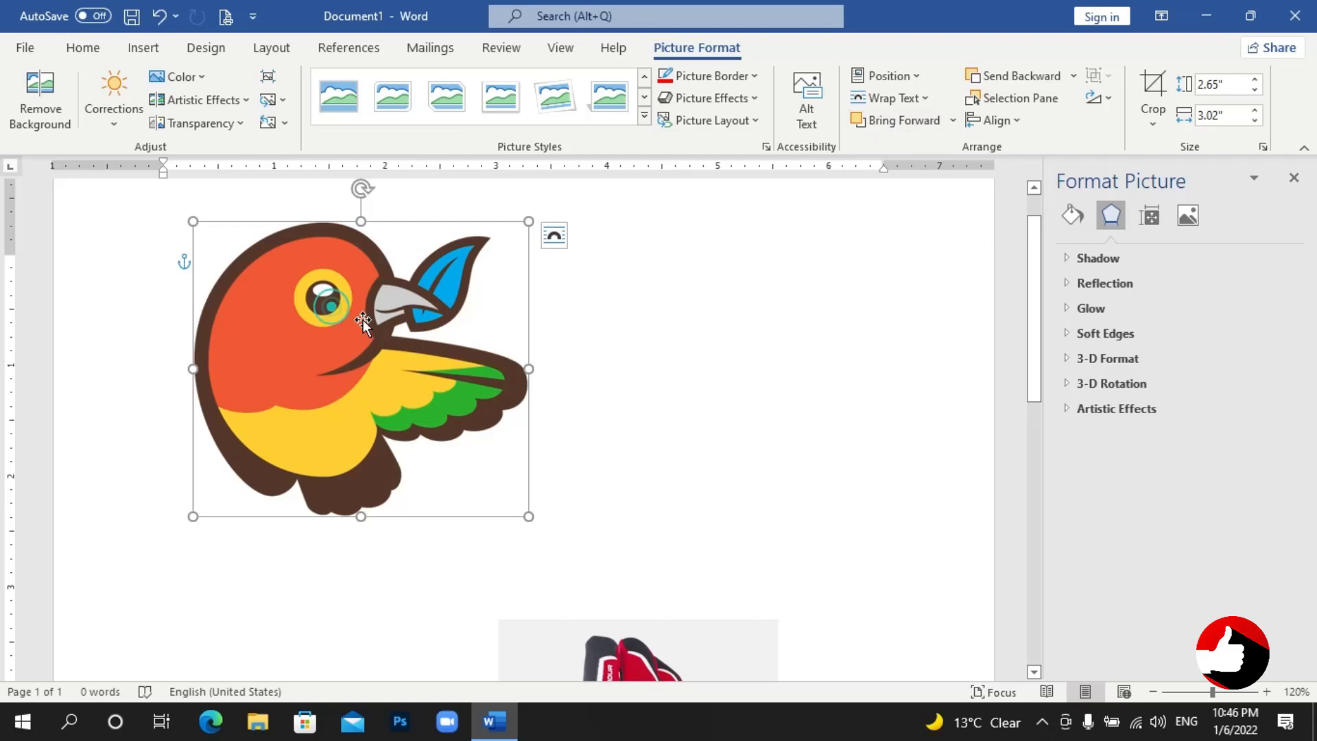
left_click_drag(364, 320, 352, 350)
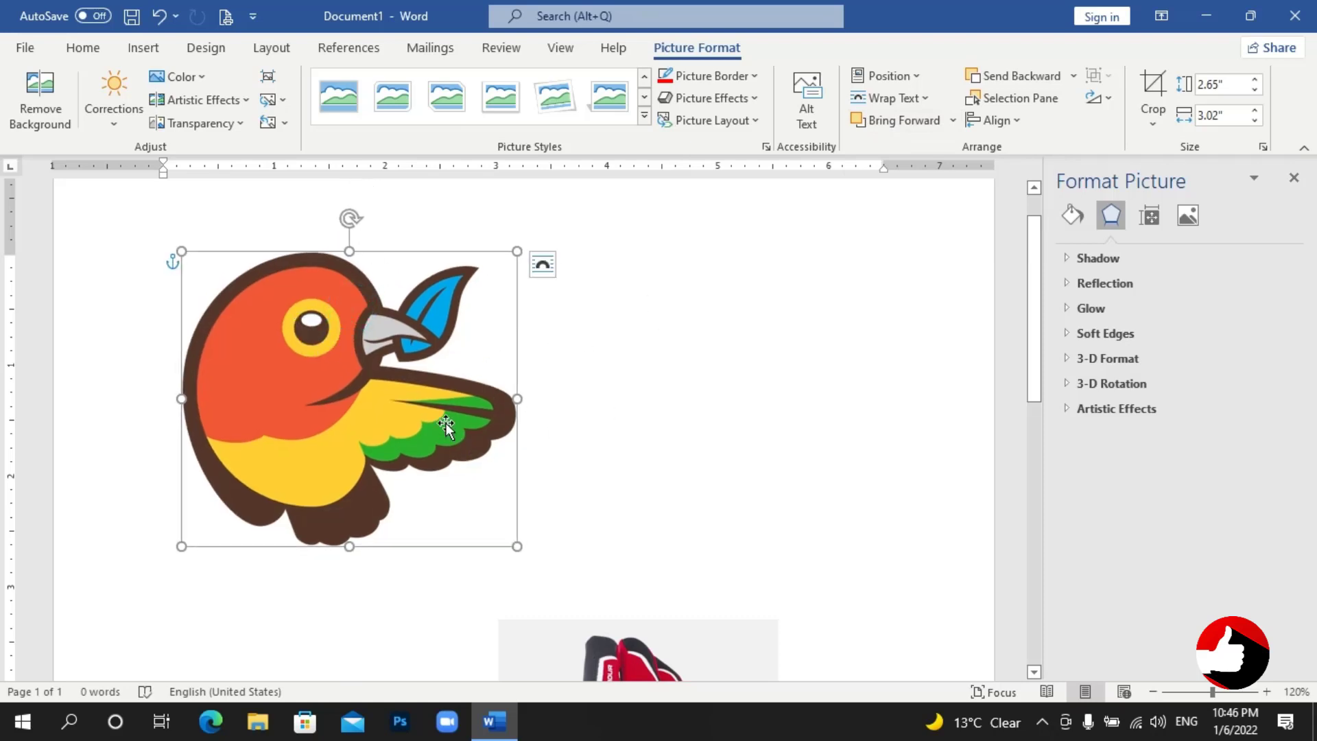
scroll(688, 403, "down", 5)
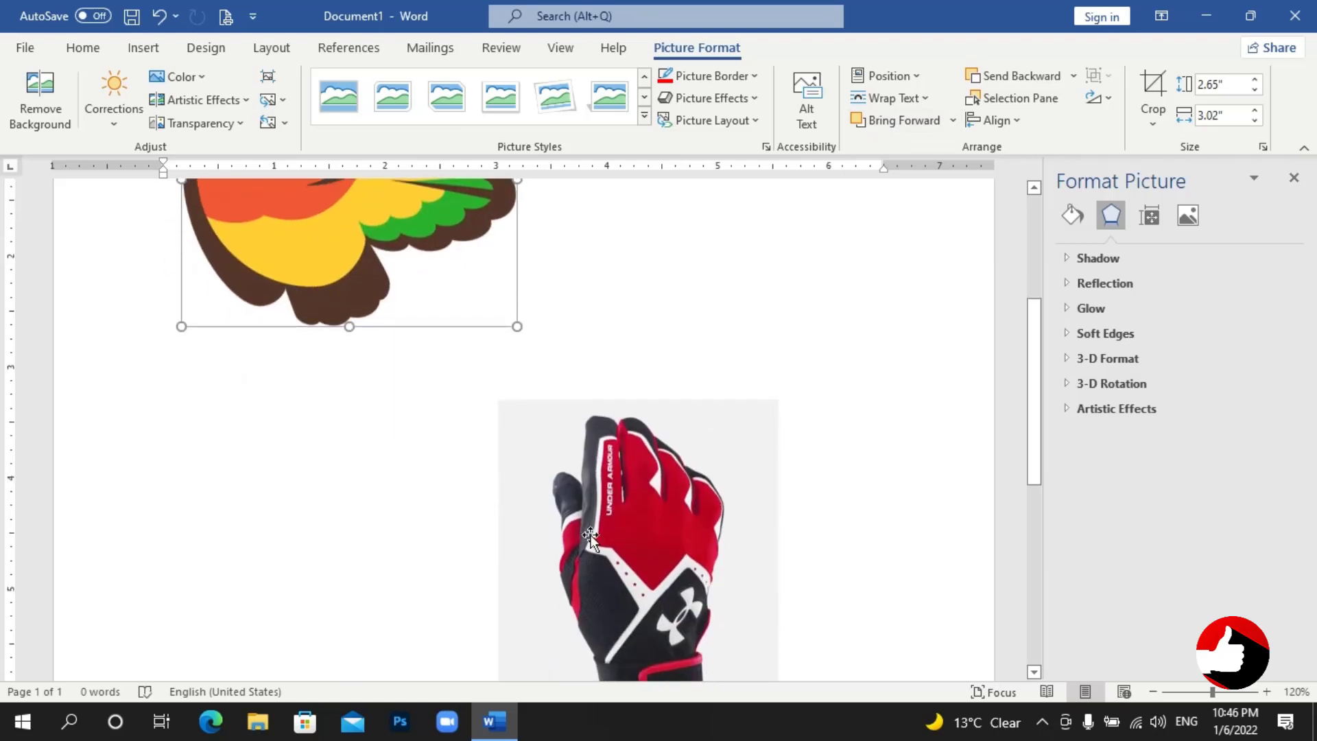
left_click(650, 494)
Undo the last change, then Ctrl+drag the bird to create a copy offset right and down.
key("ctrl+z")
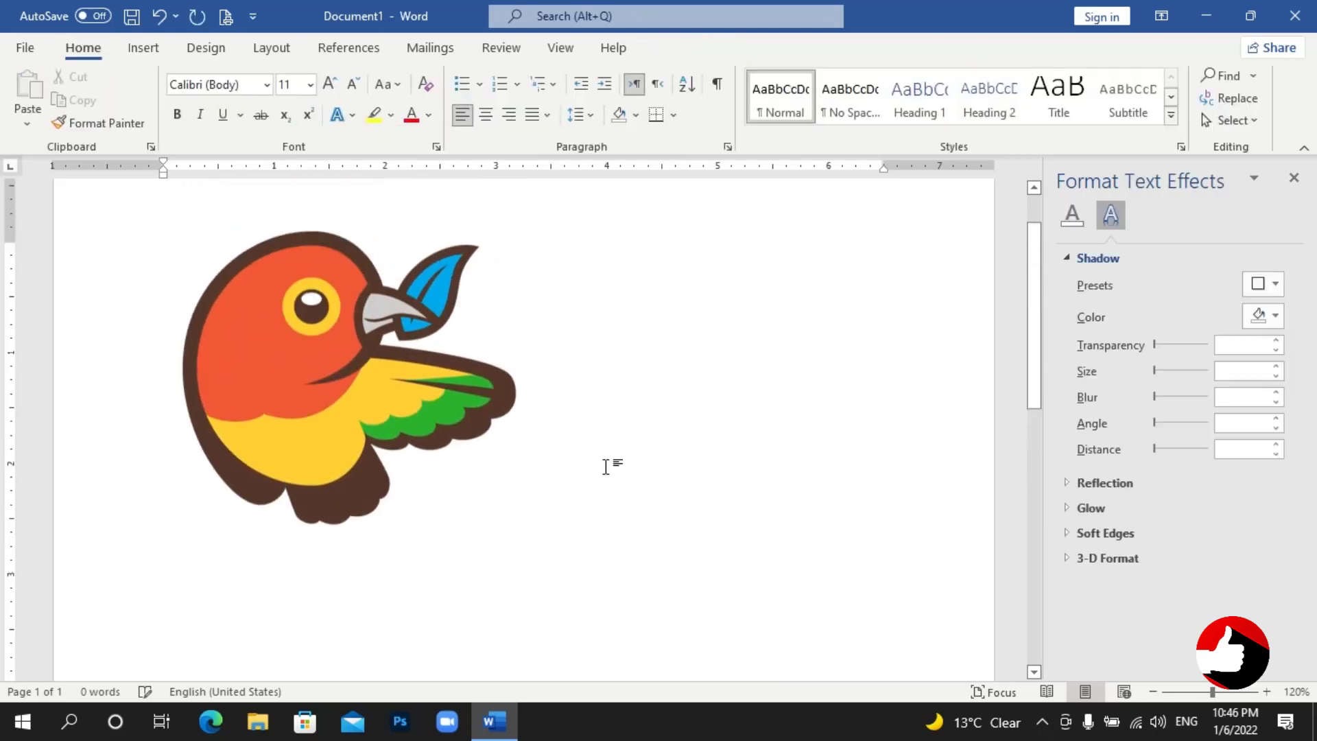
left_click(348, 354)
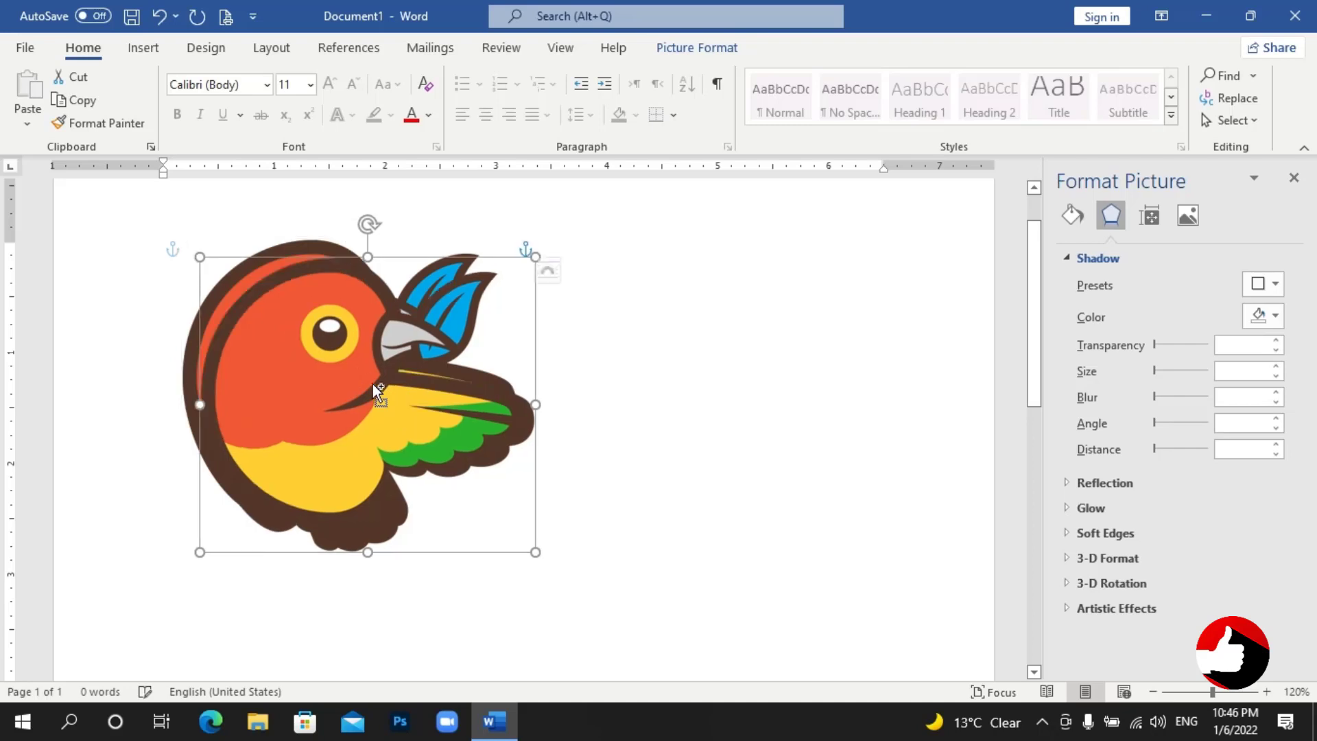
mouse_move(377, 393)
left_mouse_down()
mouse_move(484, 371)
mouse_move(442, 402)
left_mouse_up()
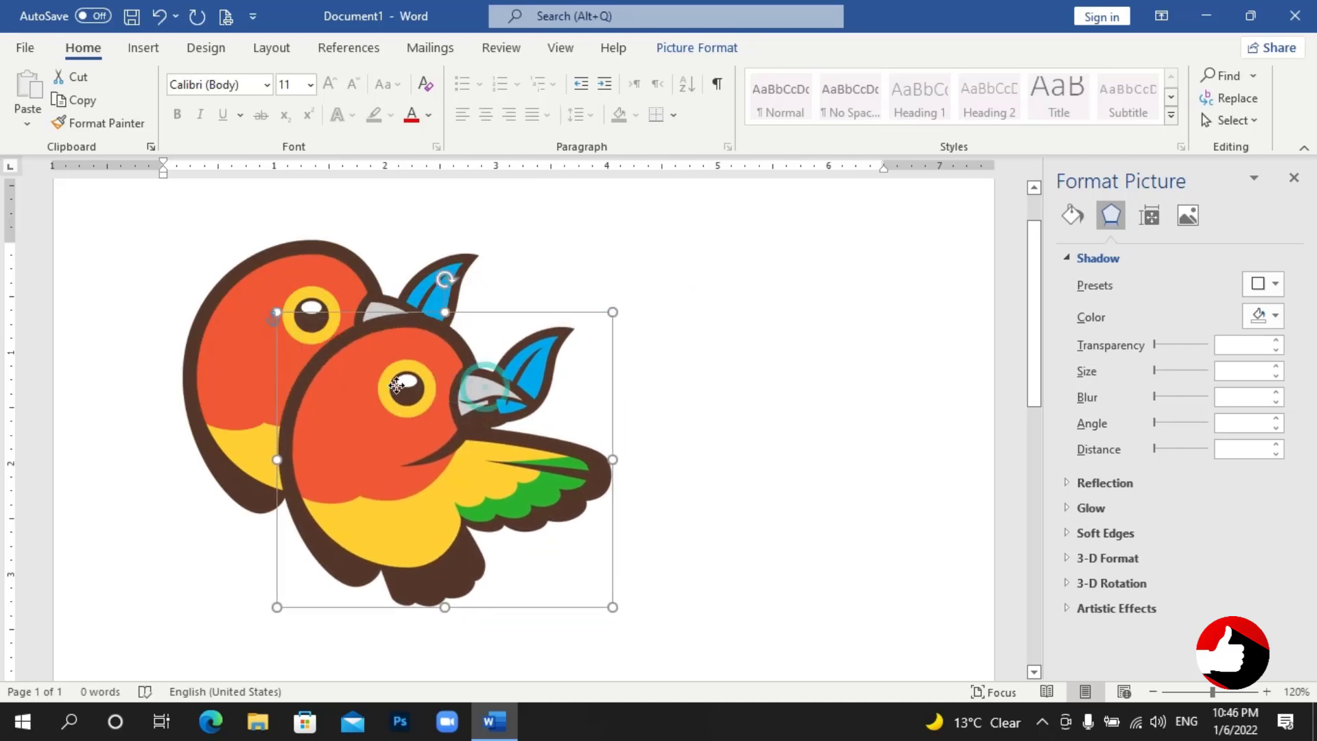
left_click(269, 307)
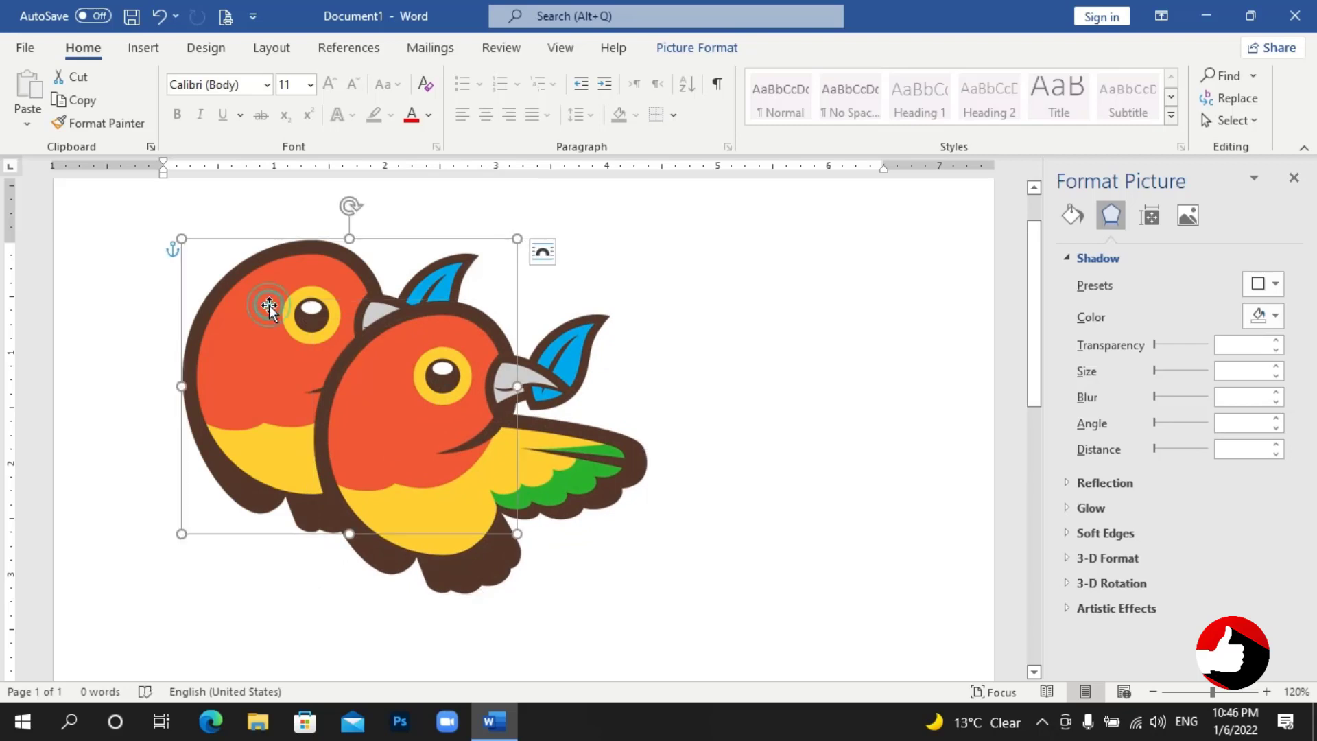
left_click(415, 390)
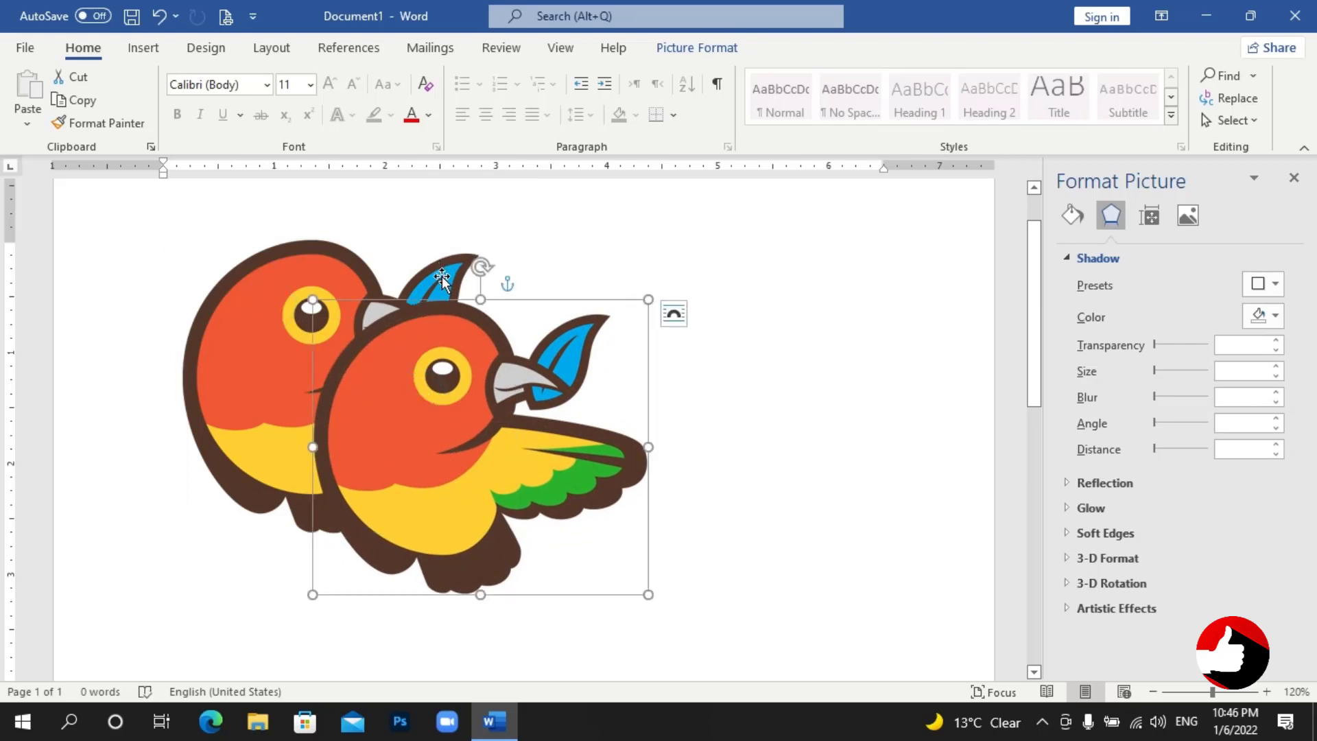
Try Send Backward, Bring Forward and Bring to Front on the bird, finishing with Send to Back.
left_click(697, 47)
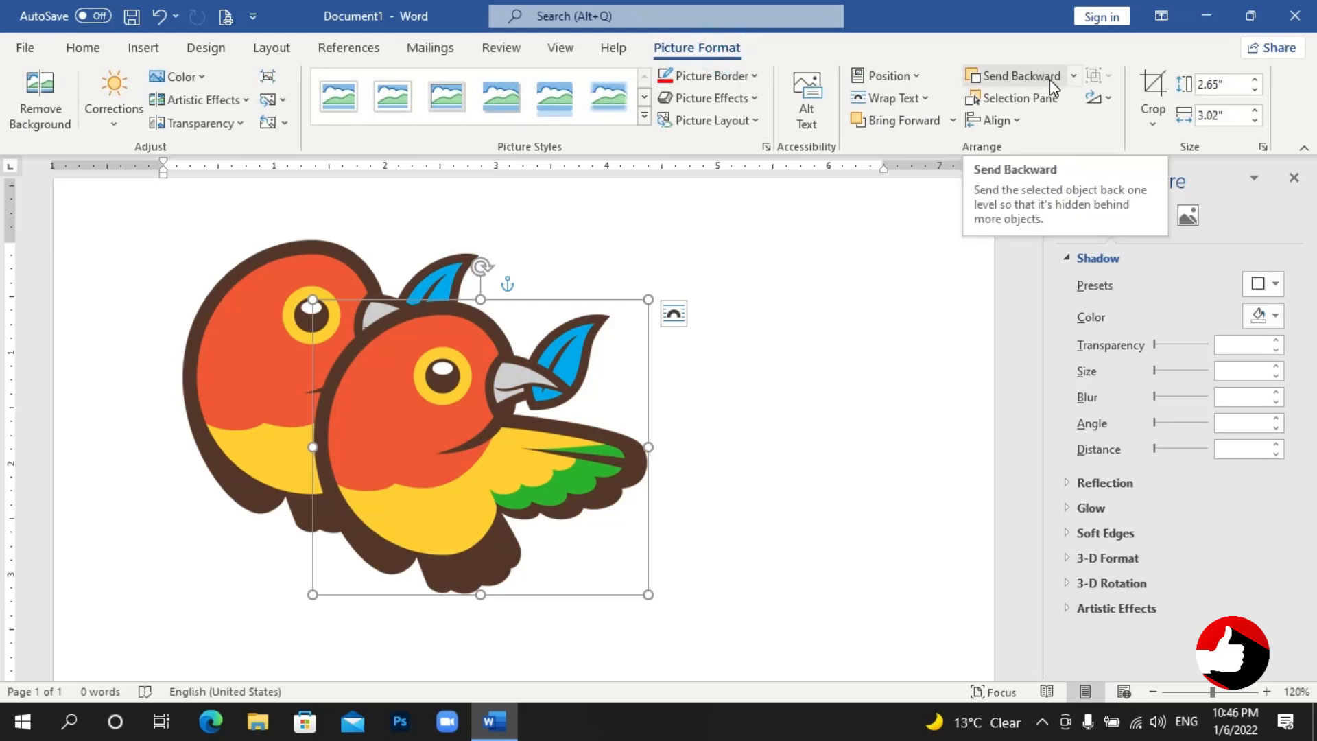
left_click(1074, 75)
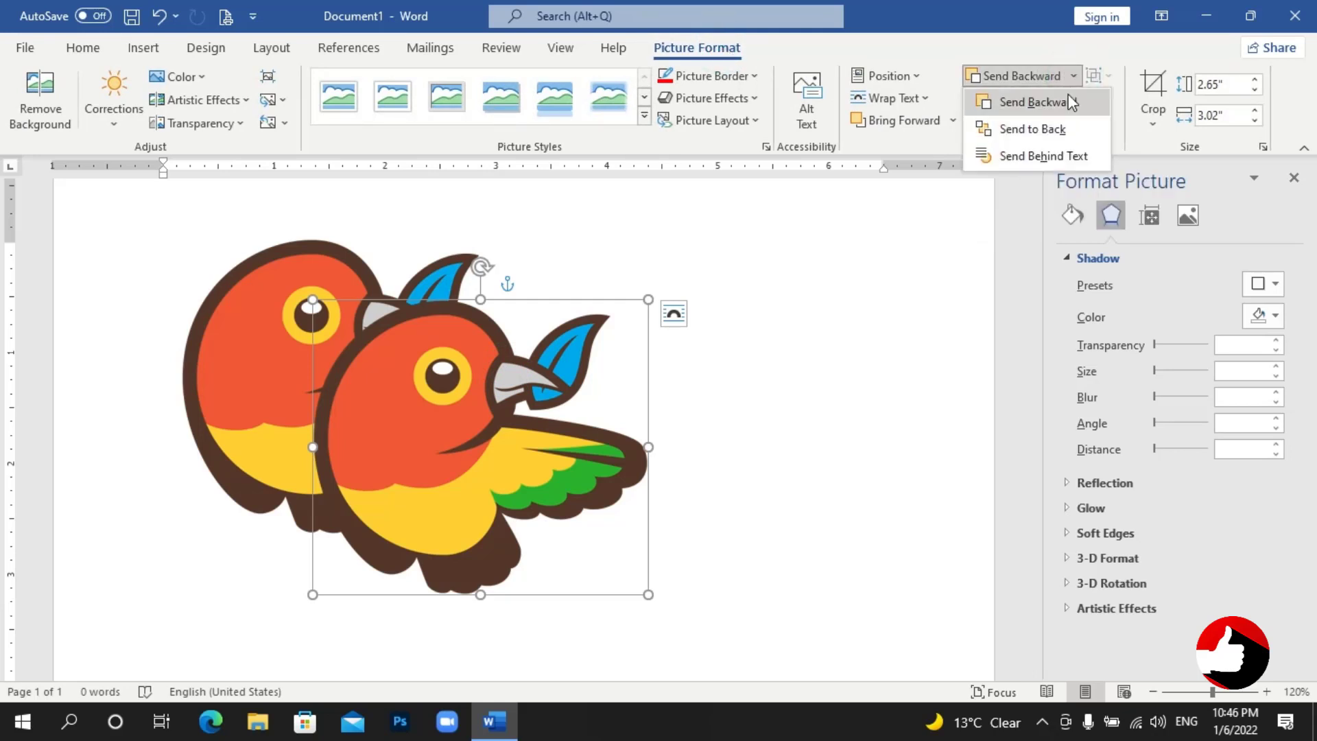
left_click(1032, 129)
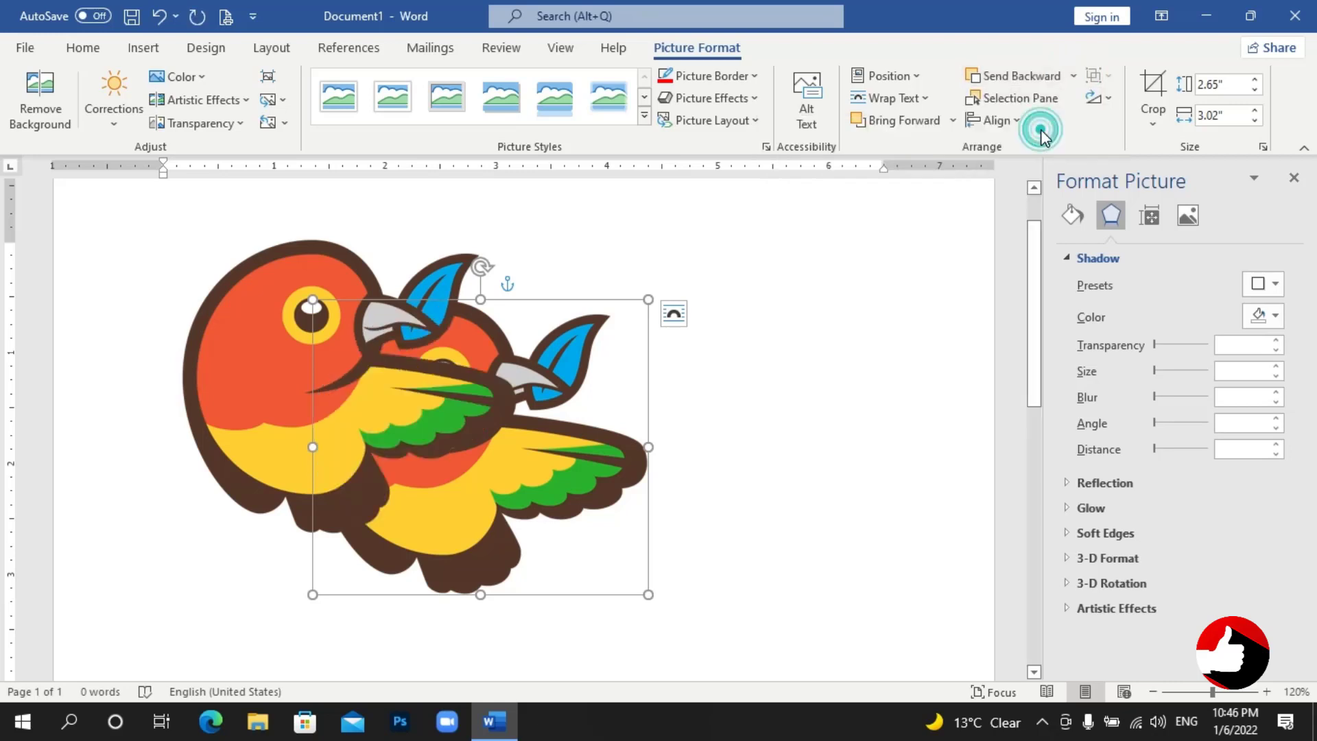
left_click(885, 119)
left_click(1003, 77)
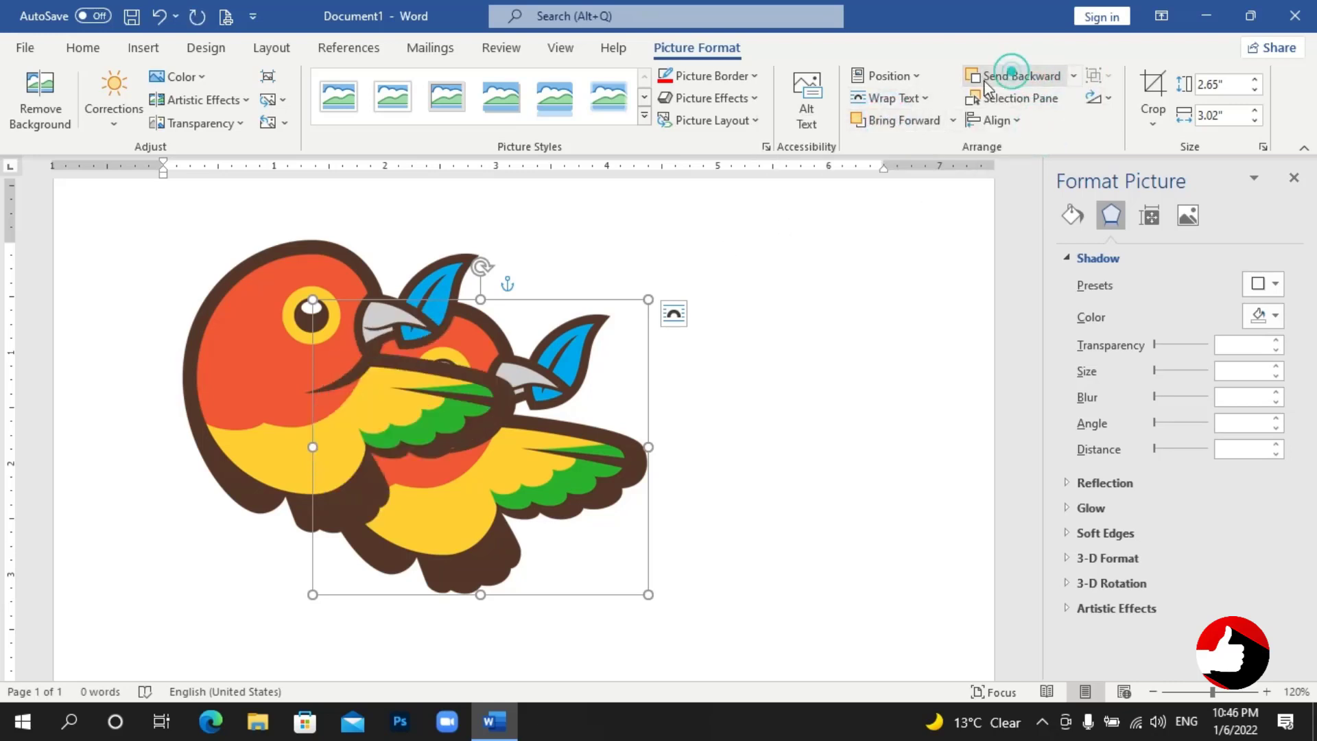
left_click(918, 115)
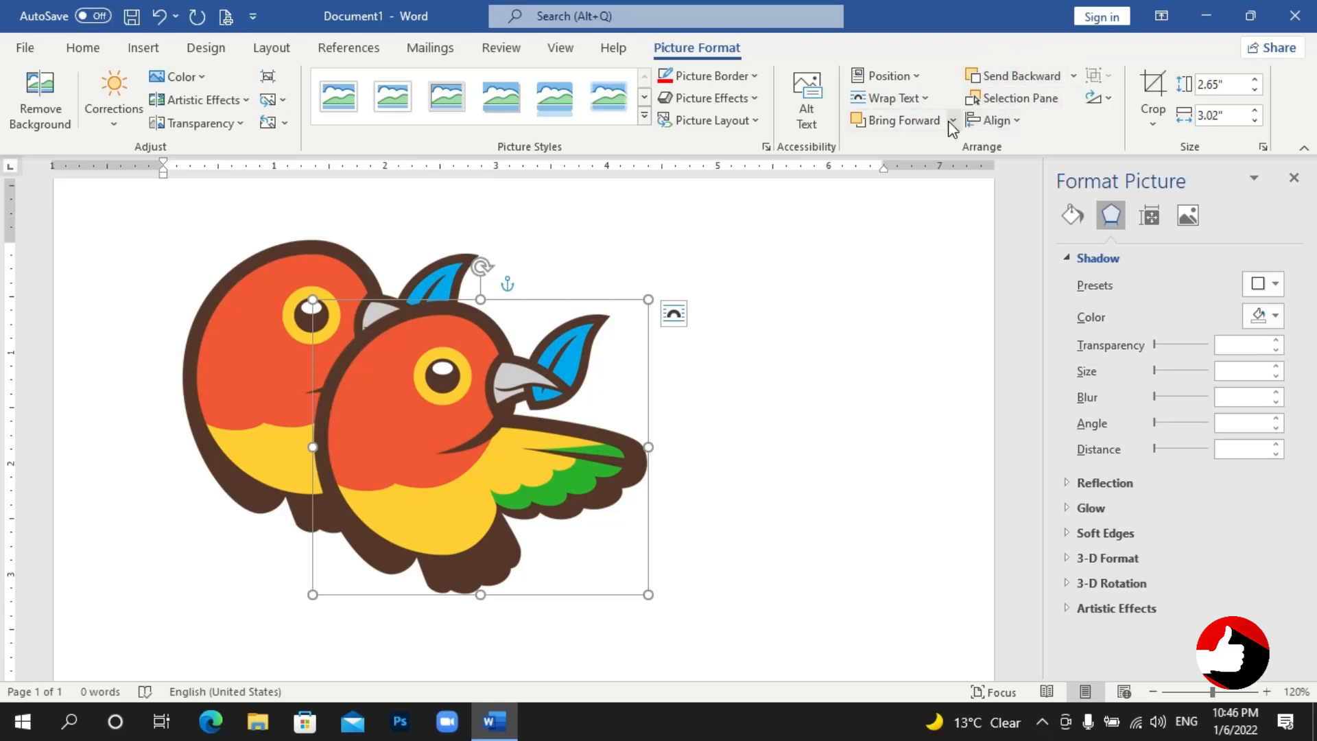
left_click(953, 121)
left_click(939, 173)
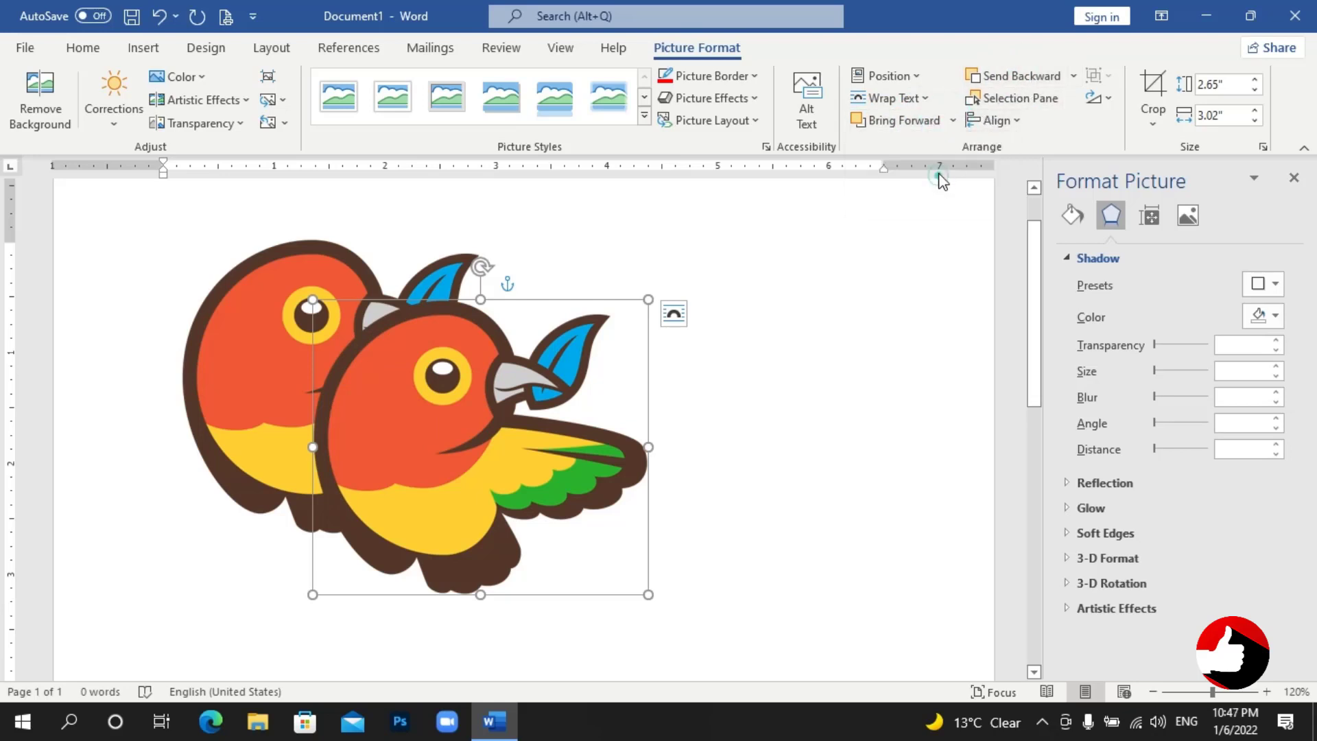
left_click(1073, 75)
left_click(1059, 131)
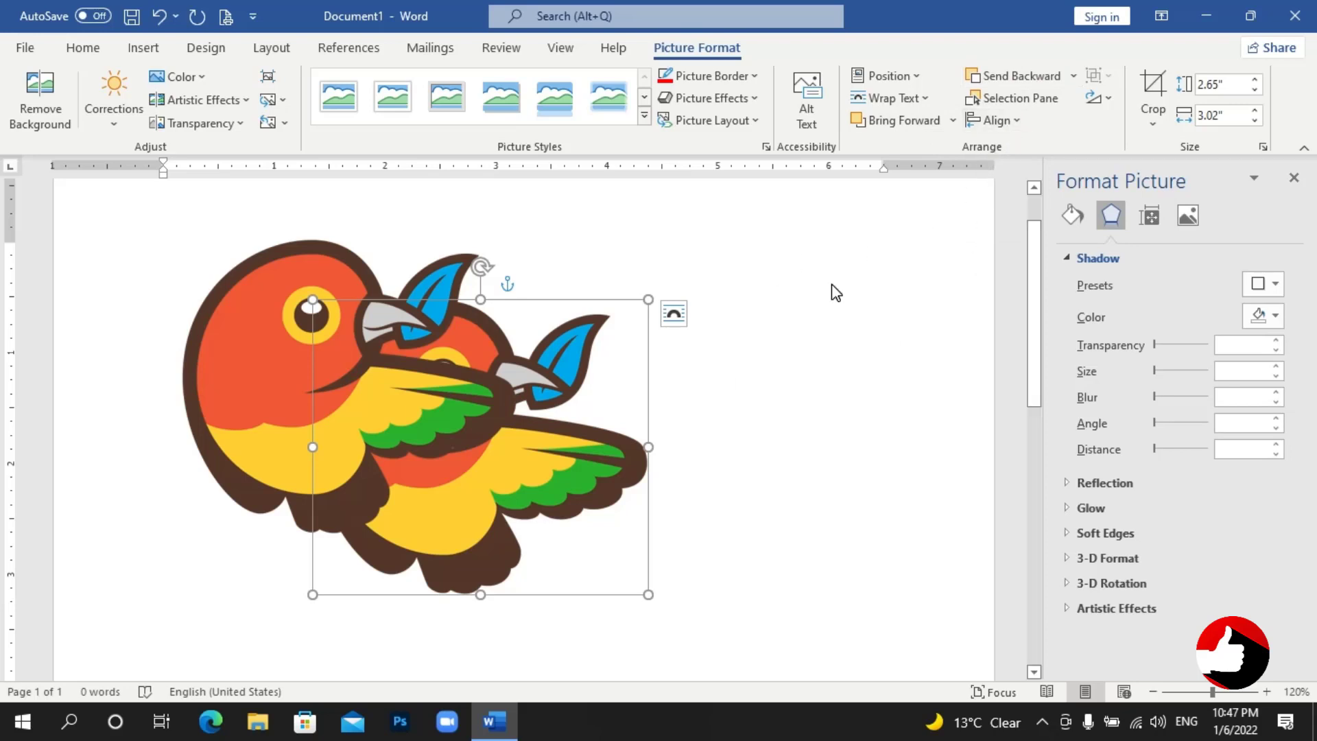
Drag the bird copy off the original to the lower right and Ctrl-drag a third copy lower left.
scroll(779, 399, "down", 3)
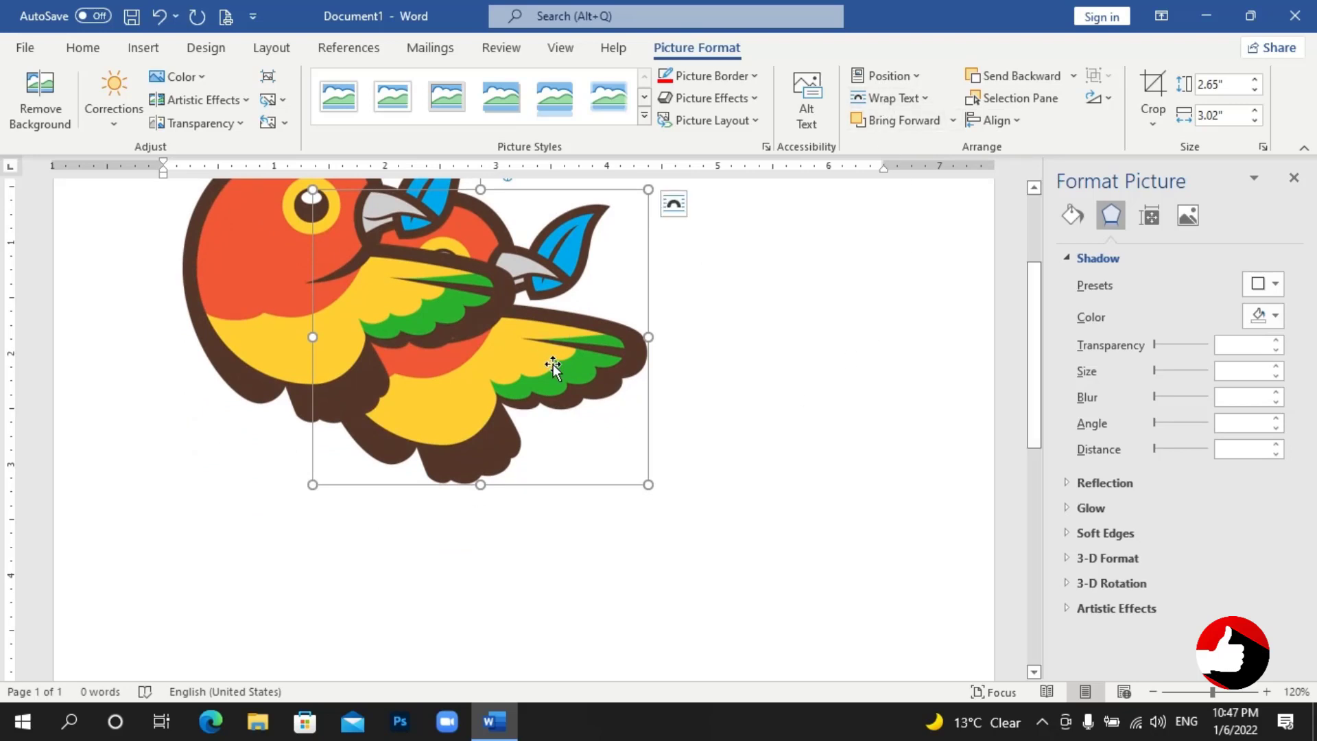
left_click_drag(553, 364, 696, 467)
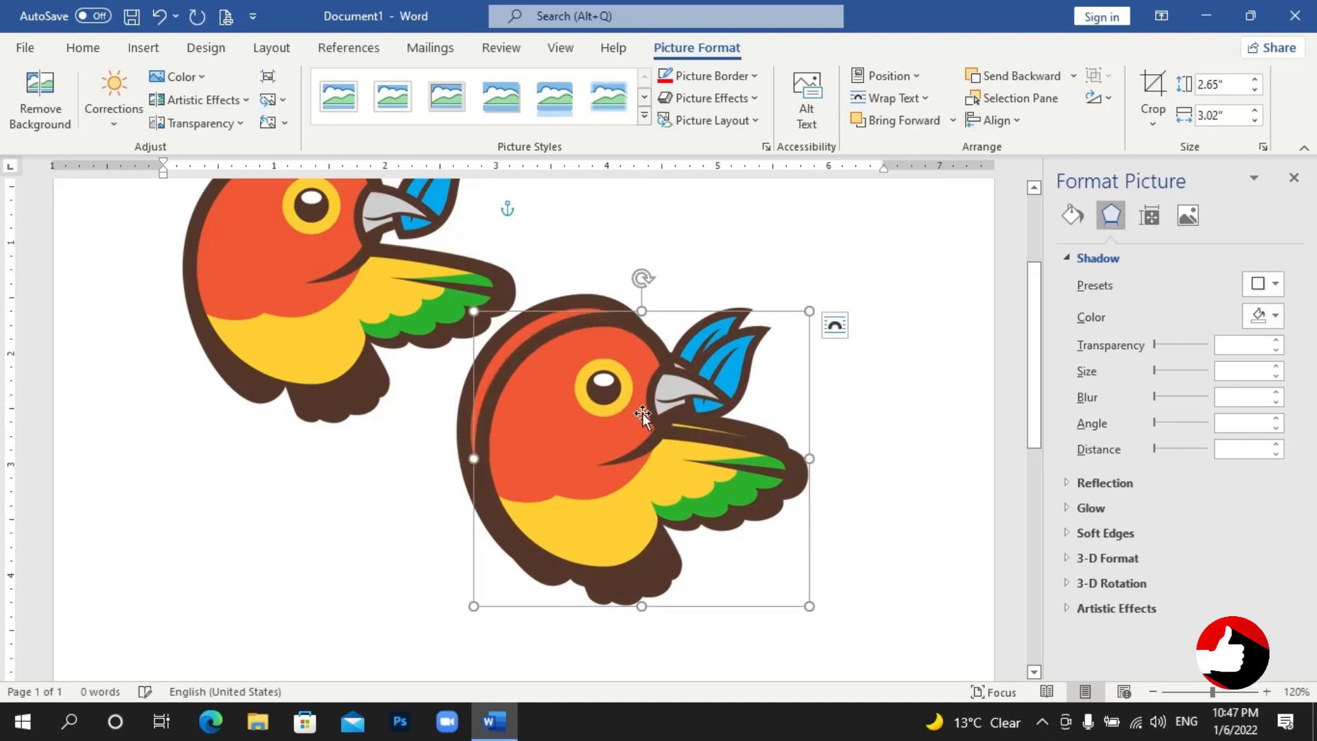
left_click_drag(627, 422, 574, 525)
Place the top-left bird at the Middle Right page position, after undoing a trial top-left placement.
left_click(366, 223)
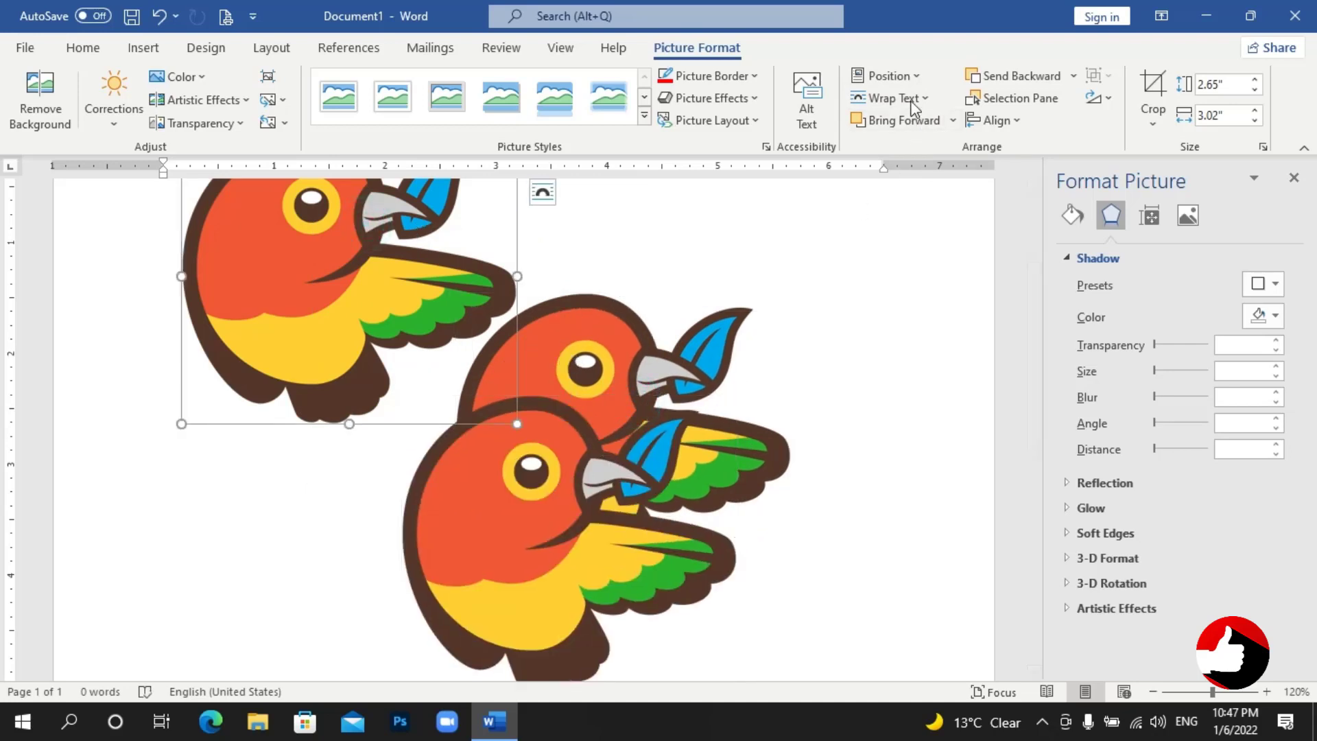
left_click(885, 75)
left_click(881, 237)
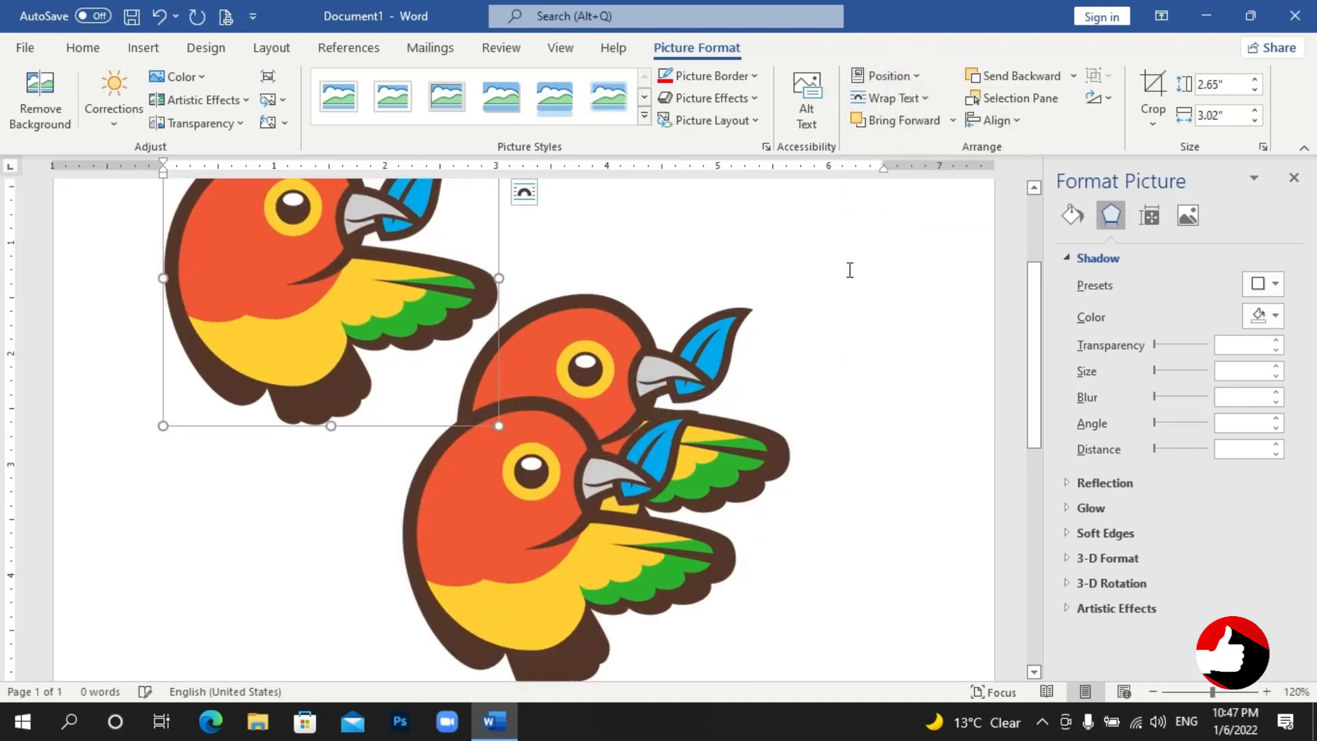
key("ctrl+z")
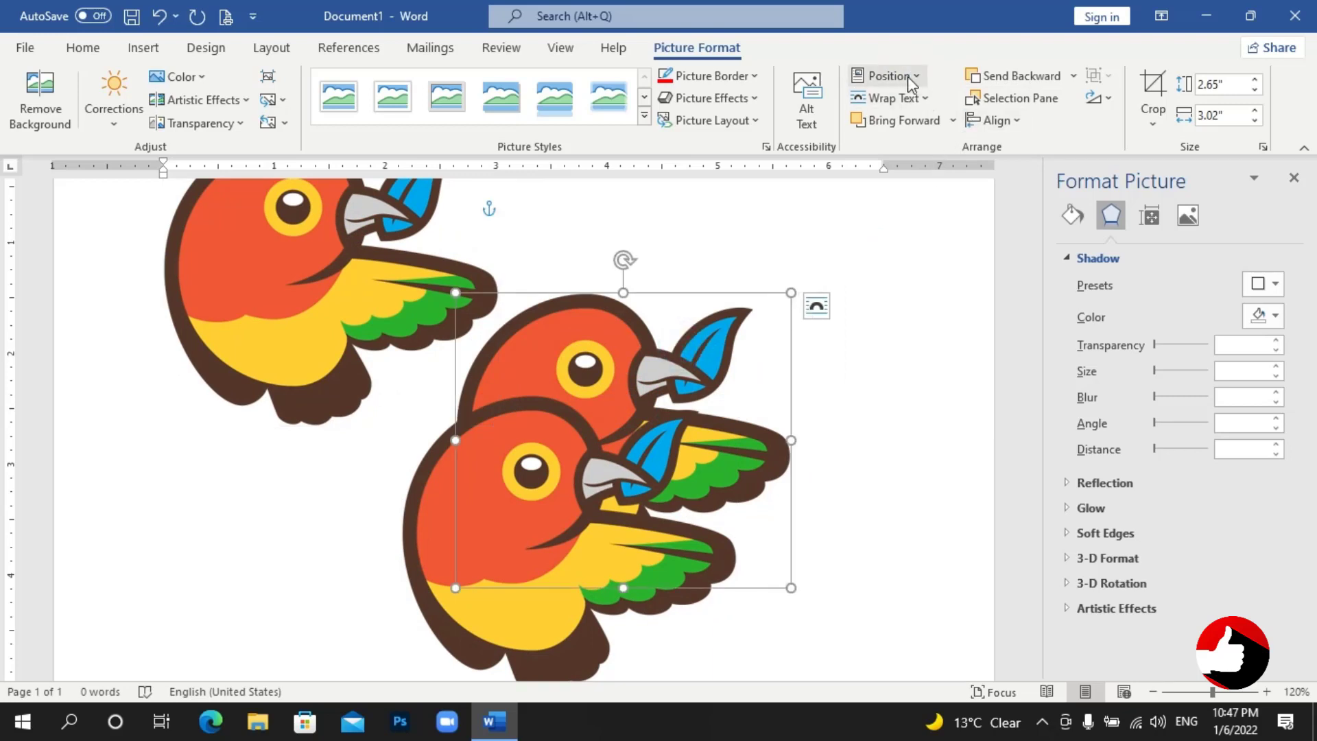
left_click(898, 77)
left_click(988, 297)
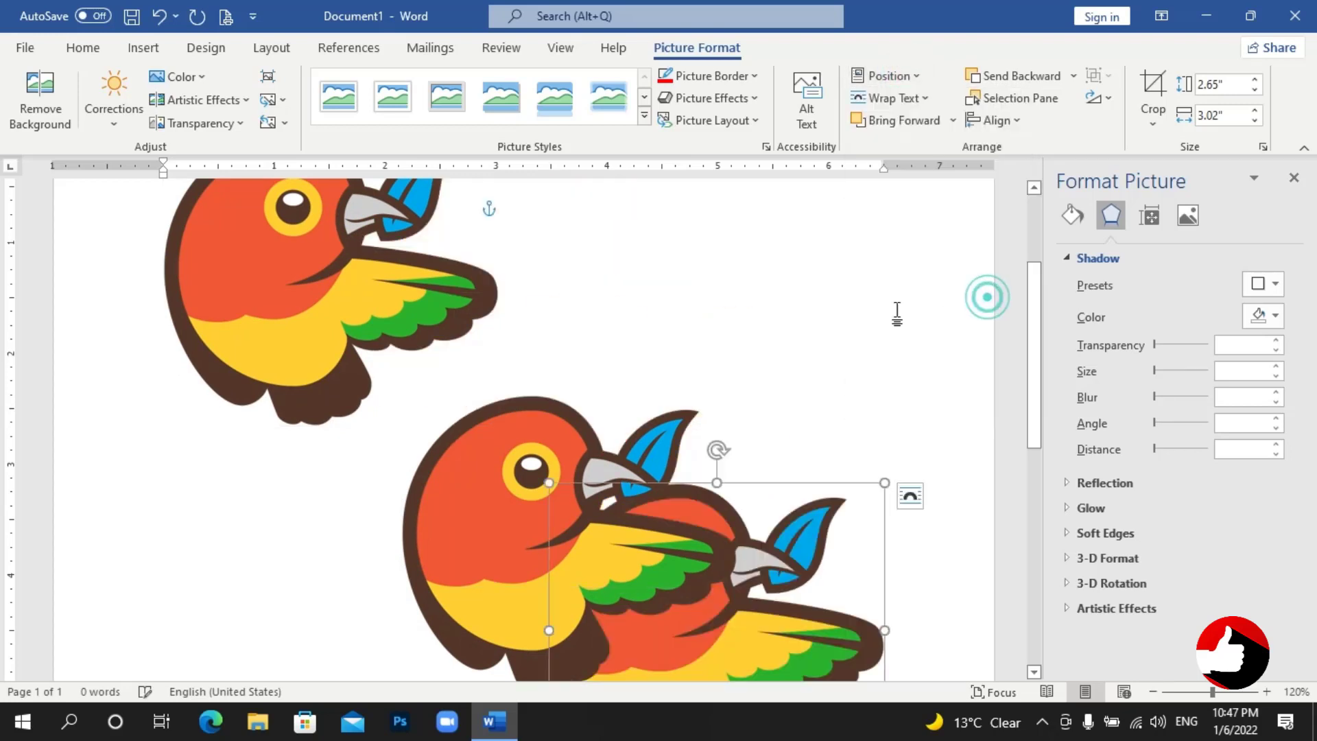
Move the middle bird to the Bottom Left page position.
left_click(547, 417)
left_click(890, 75)
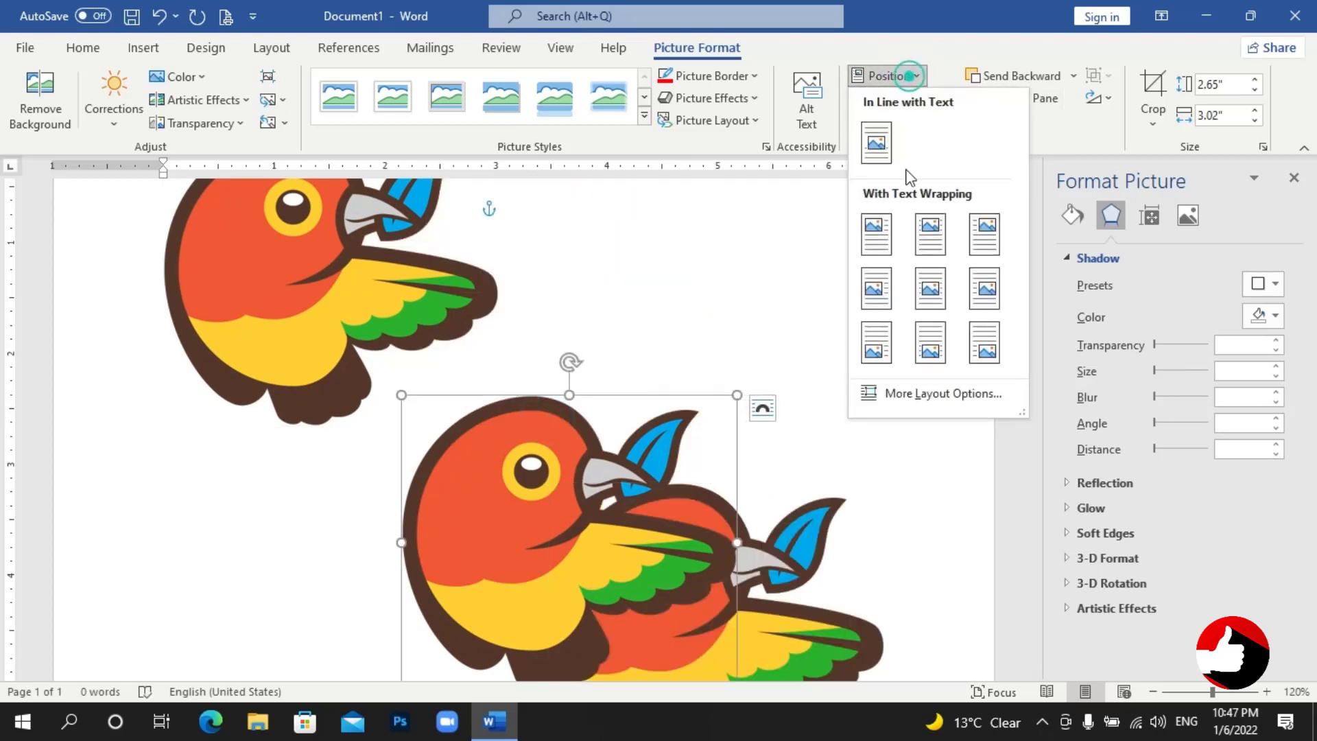
left_click(874, 353)
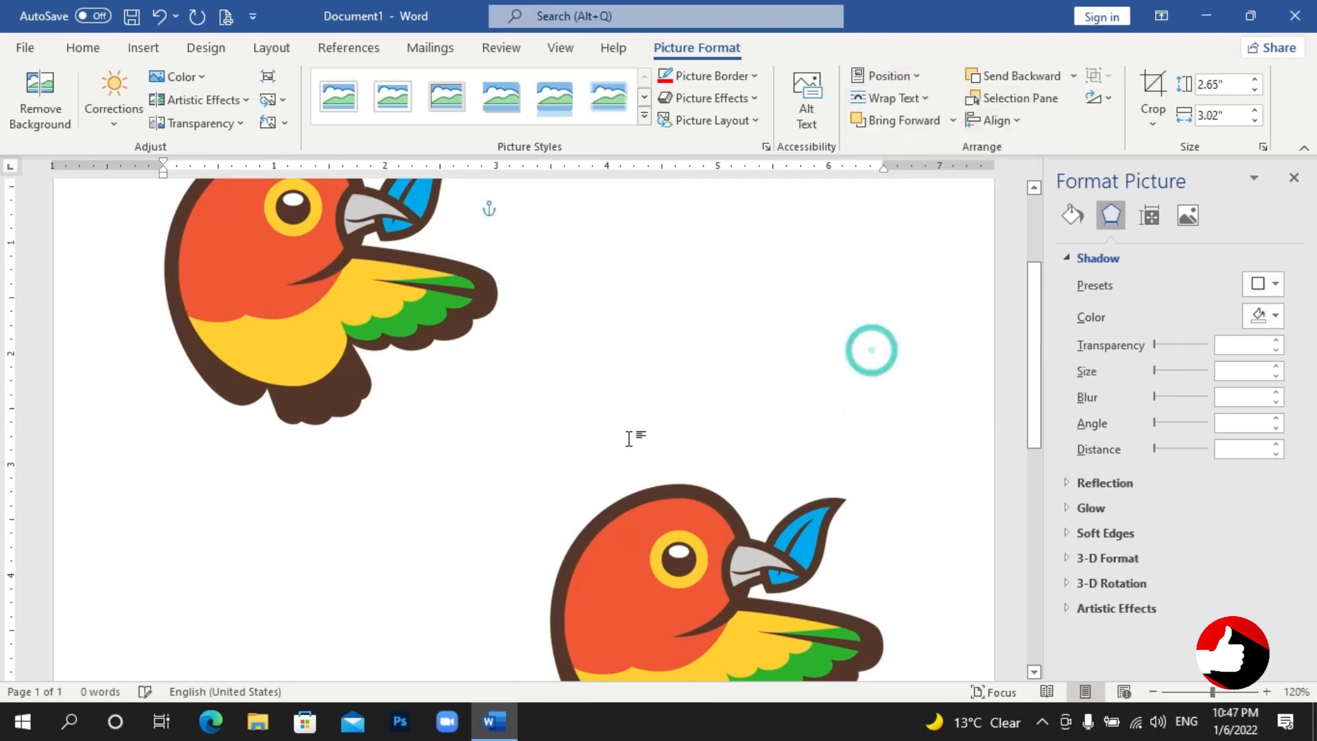
scroll(635, 438, "down", 3)
scroll(635, 437, "down", 4)
Generate ten paragraphs of sample text with =rand(10) beside the top bird.
scroll(642, 435, "up", 5)
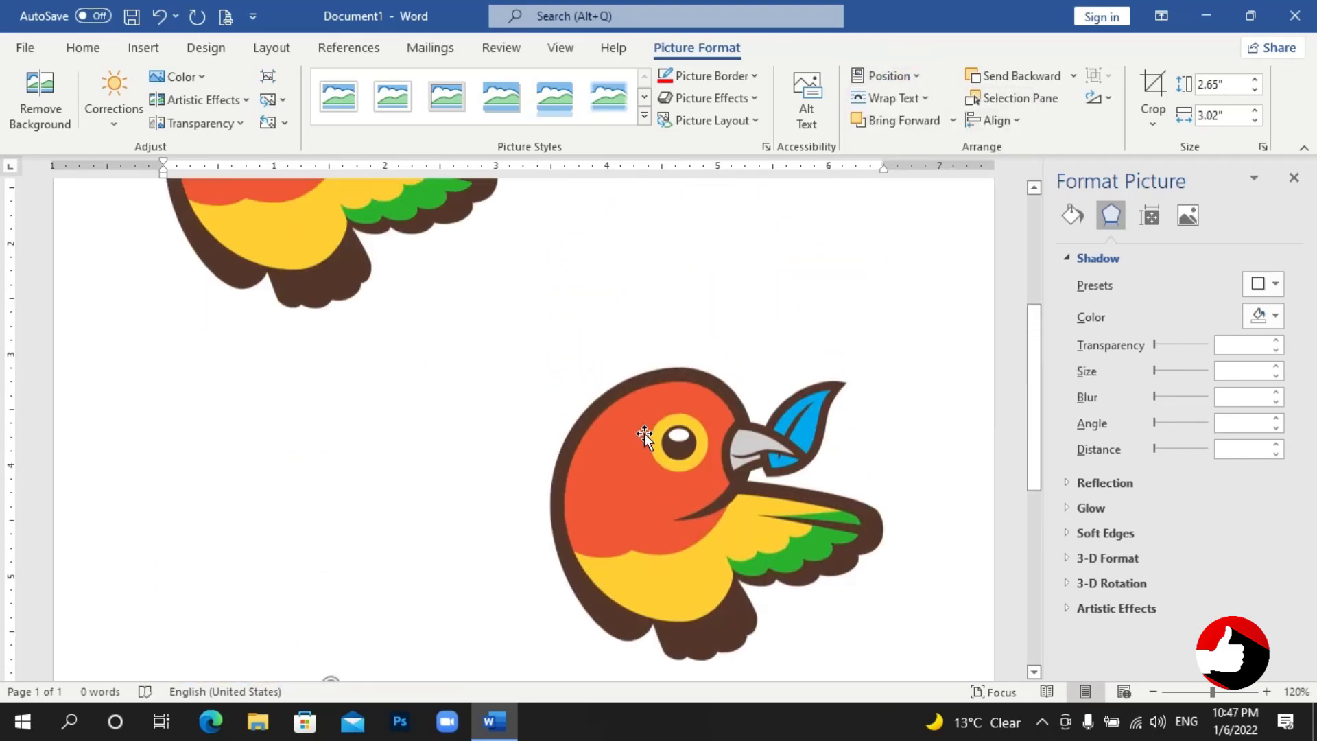
scroll(645, 433, "up", 4)
scroll(649, 430, "down", 5)
scroll(649, 430, "down", 3)
scroll(652, 430, "up", 3)
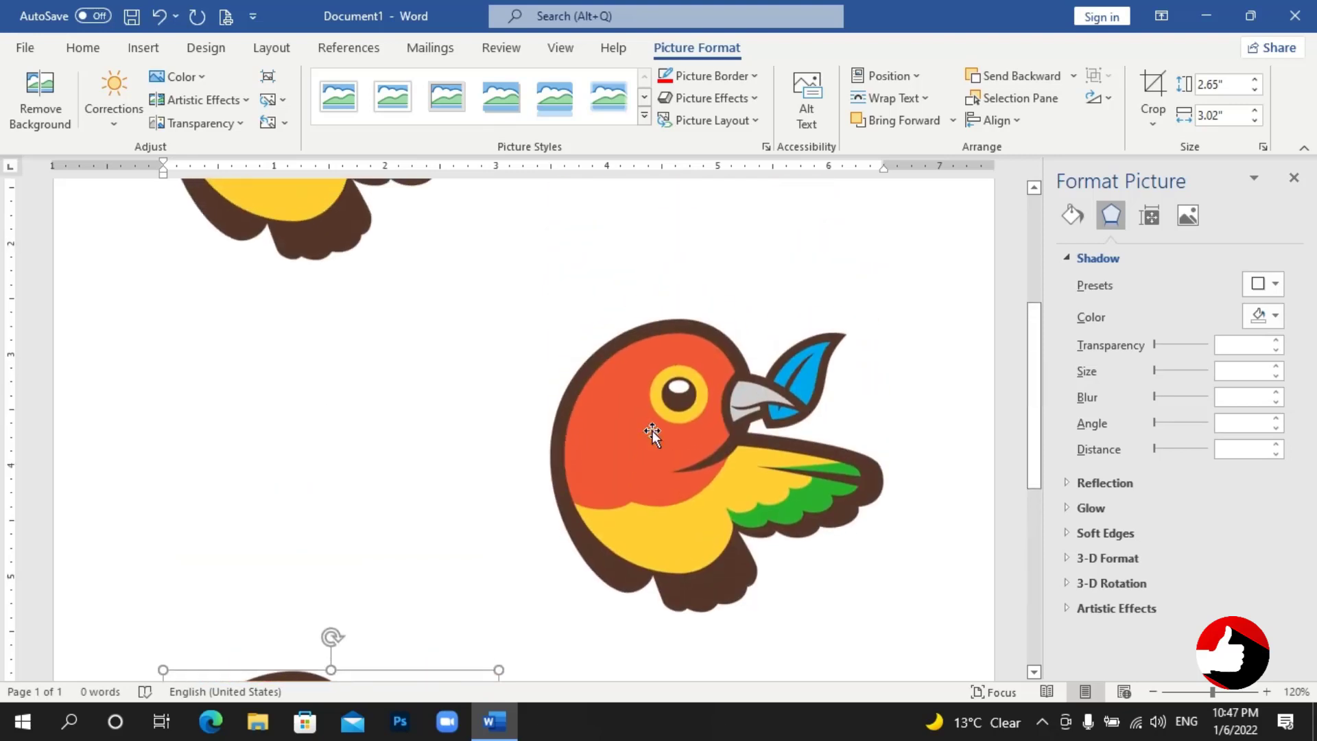
scroll(652, 430, "up", 5)
scroll(652, 430, "down", 1)
scroll(652, 430, "down", 2)
left_click(672, 408)
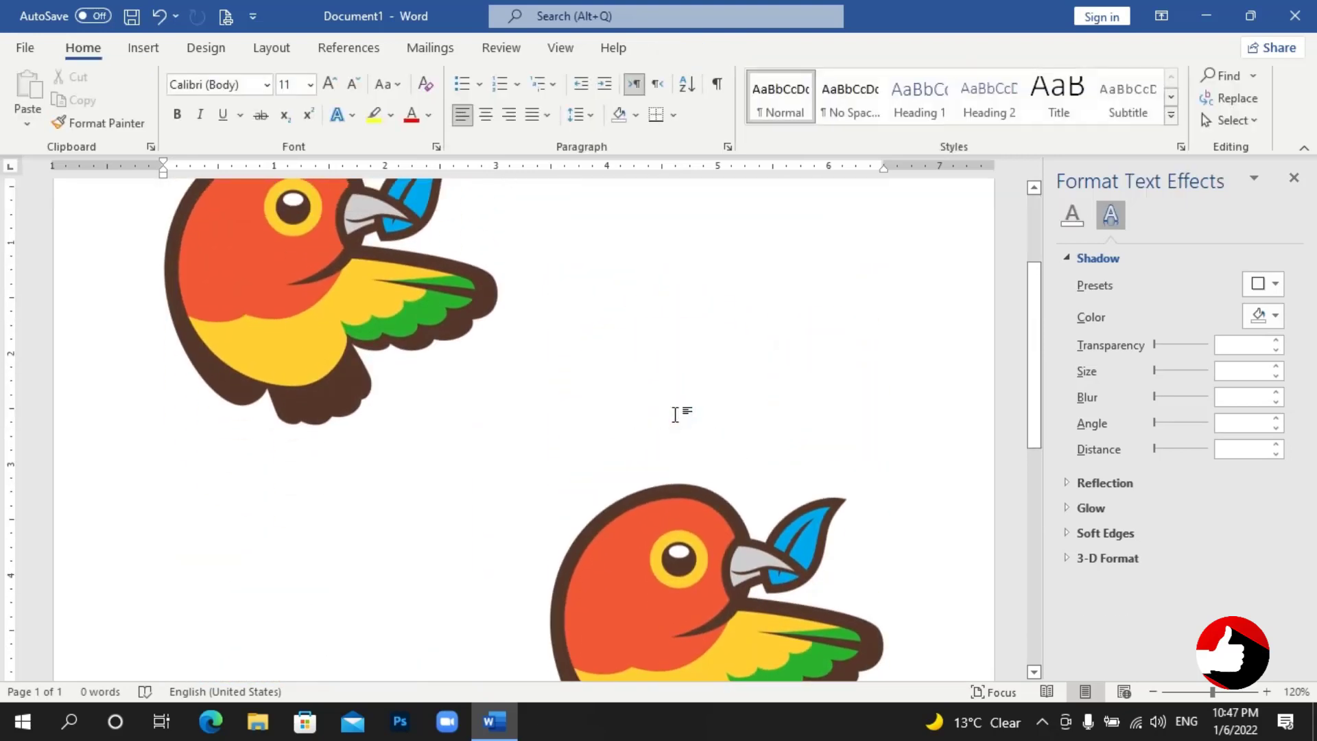
scroll(675, 419, "up", 3)
left_click(636, 274)
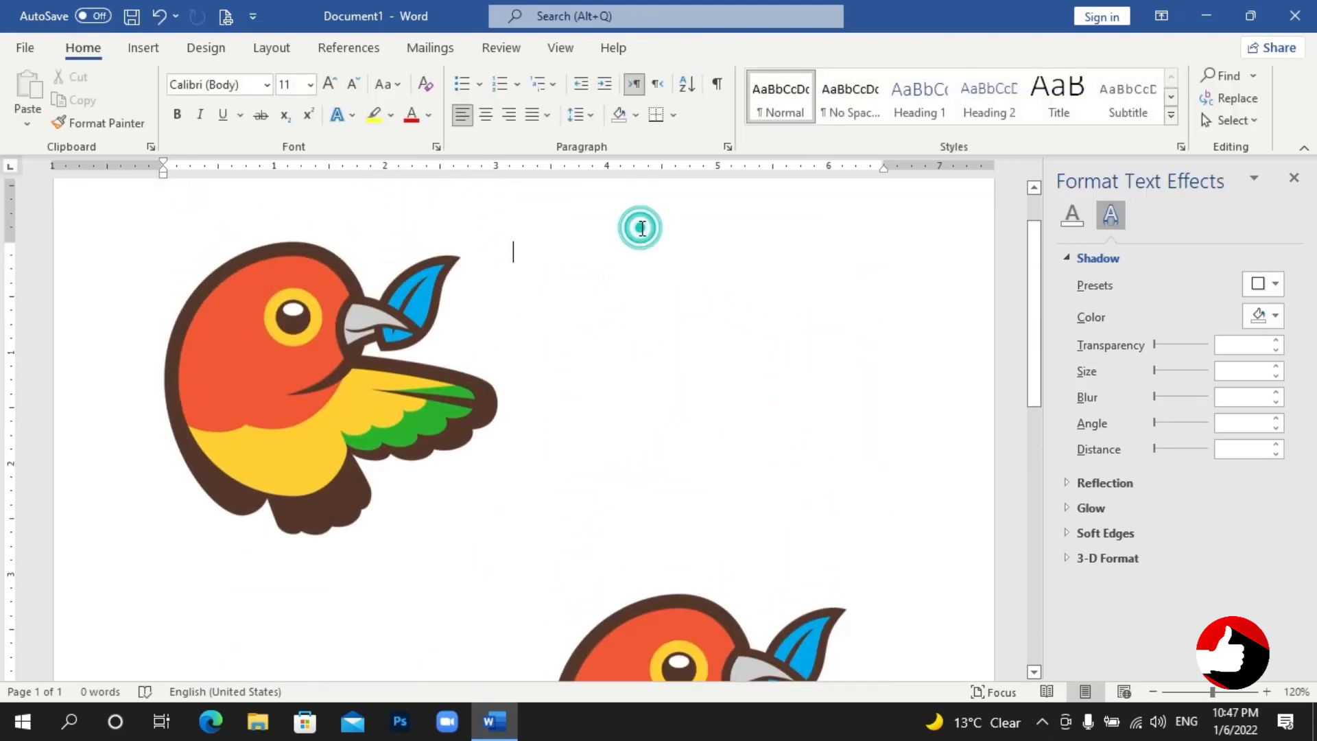
type("=")
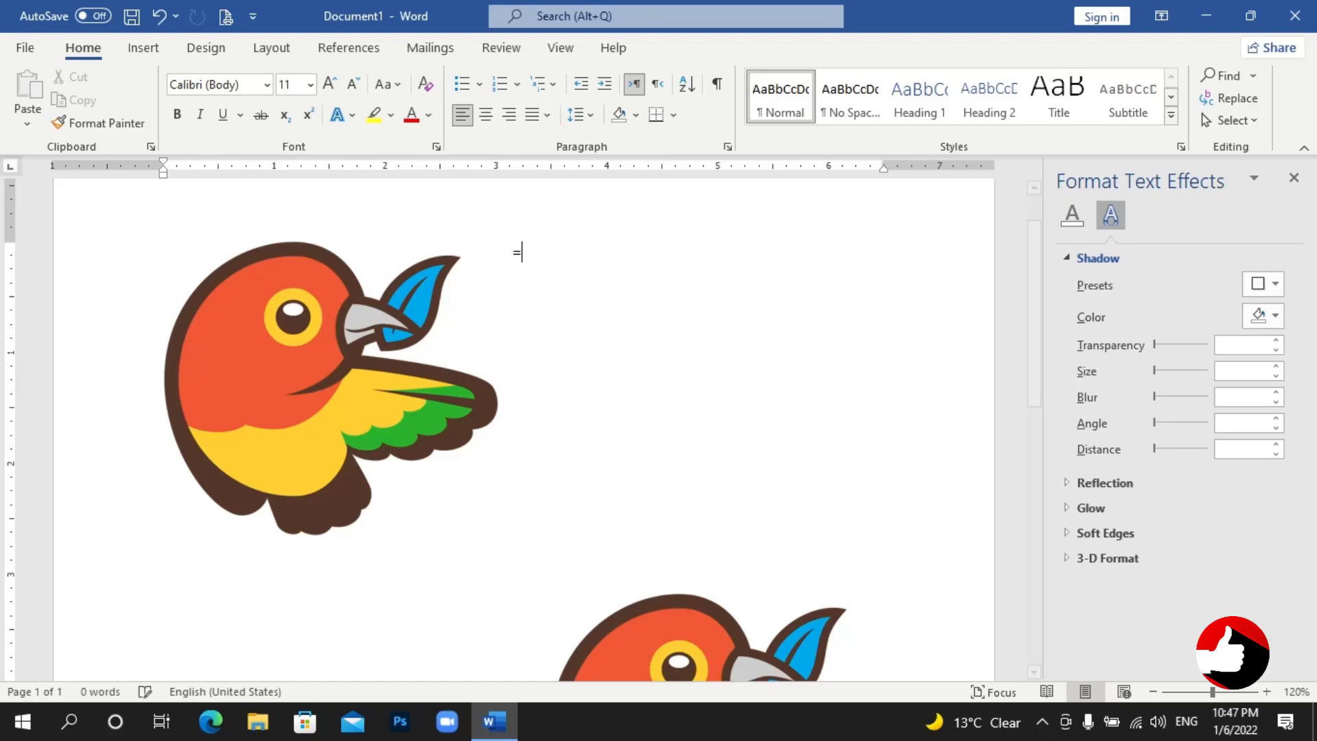
type("rand(10)")
key("Return")
Place the bird at the Middle Right position with text wrapping around it.
scroll(902, 256, "up", 3)
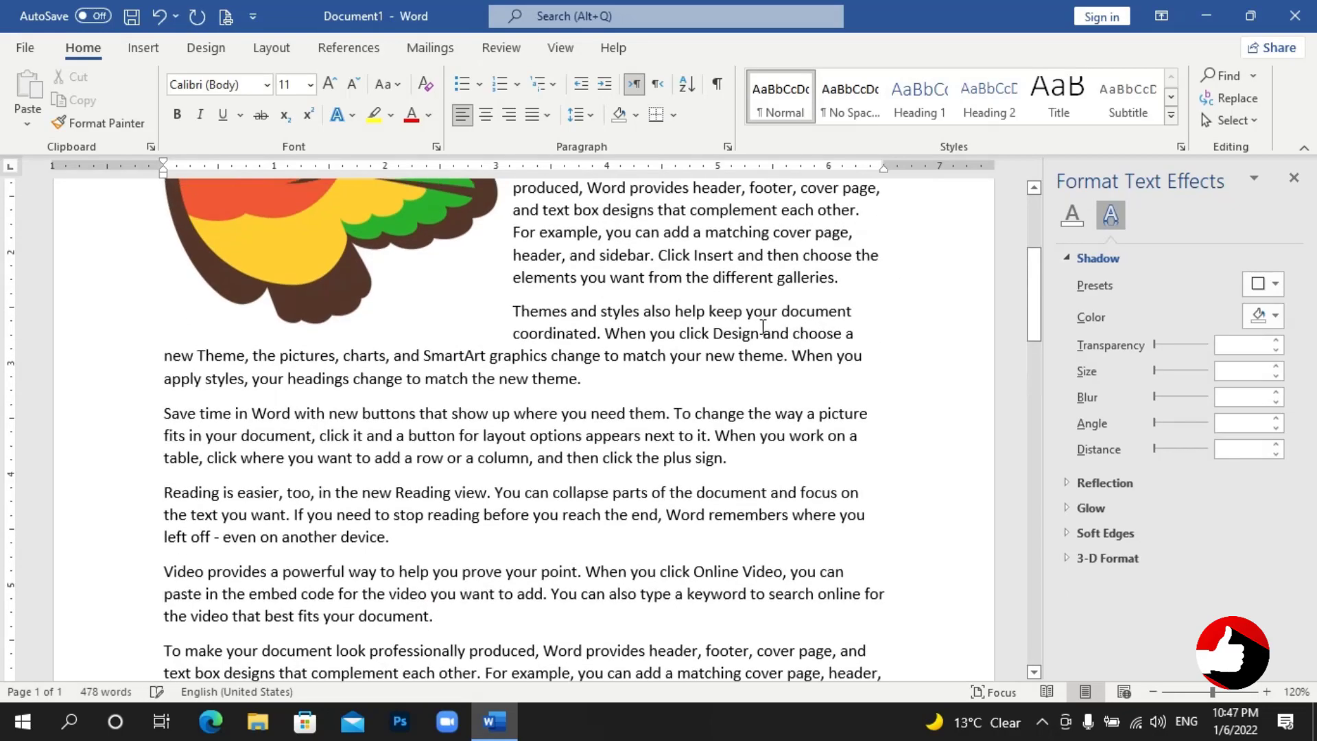
scroll(759, 258, "up", 2)
scroll(759, 329, "down", 2)
left_click(906, 75)
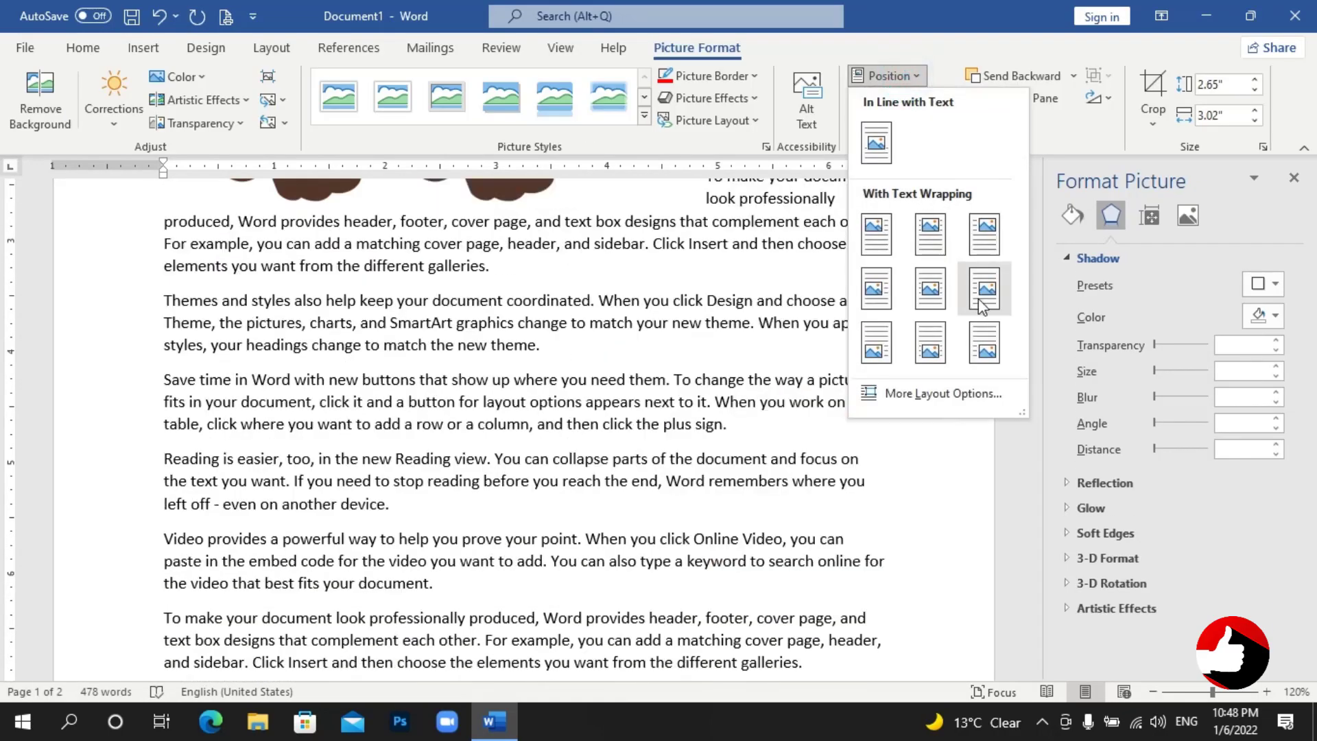
left_click(985, 288)
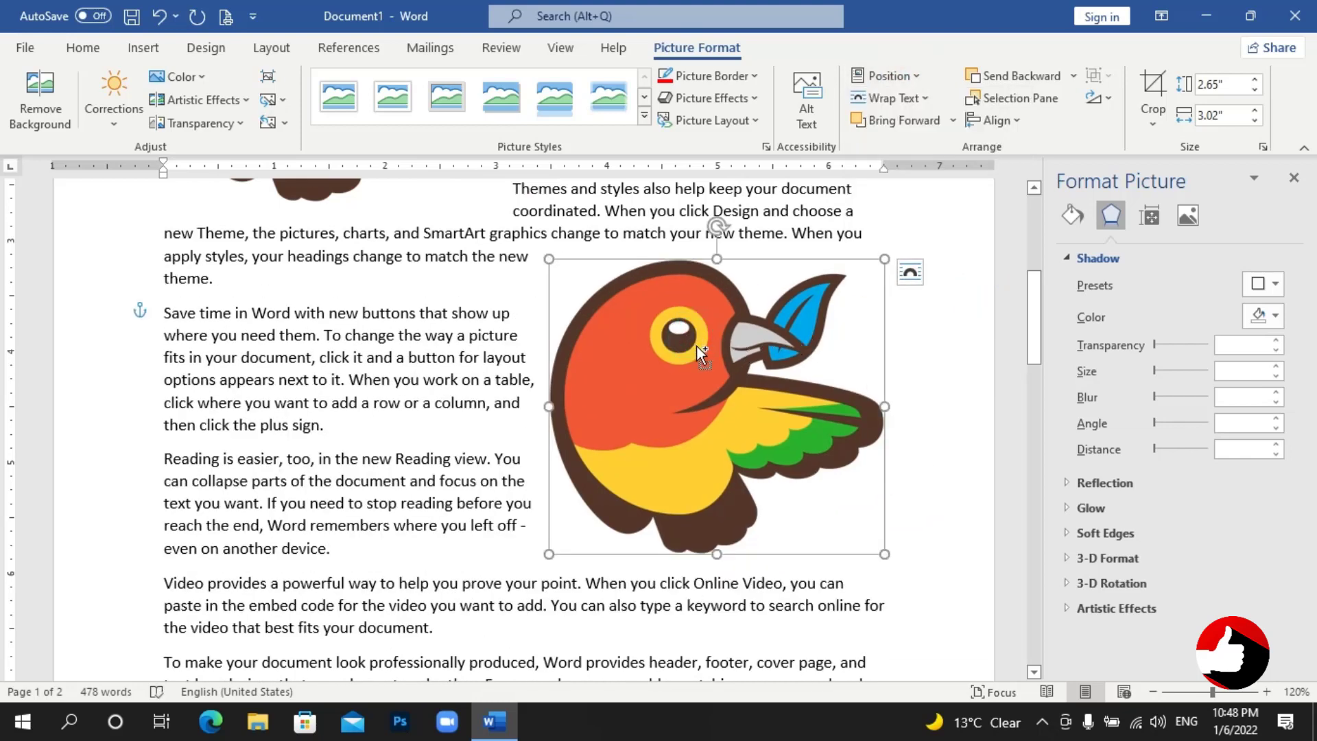
Ctrl-drag a copy of the bird and move it to the Bottom Left page position.
left_click_drag(694, 343, 502, 386)
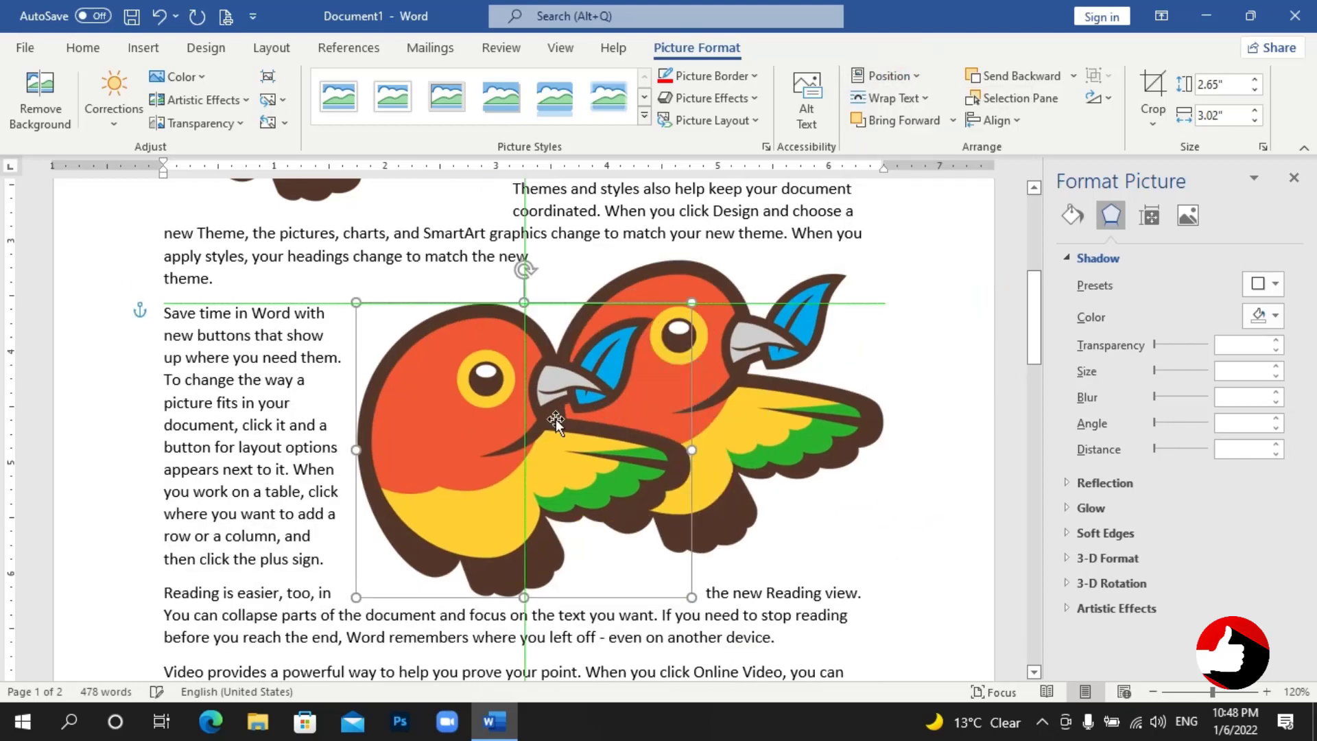
left_click(916, 73)
left_click(869, 352)
scroll(668, 465, "down", 3)
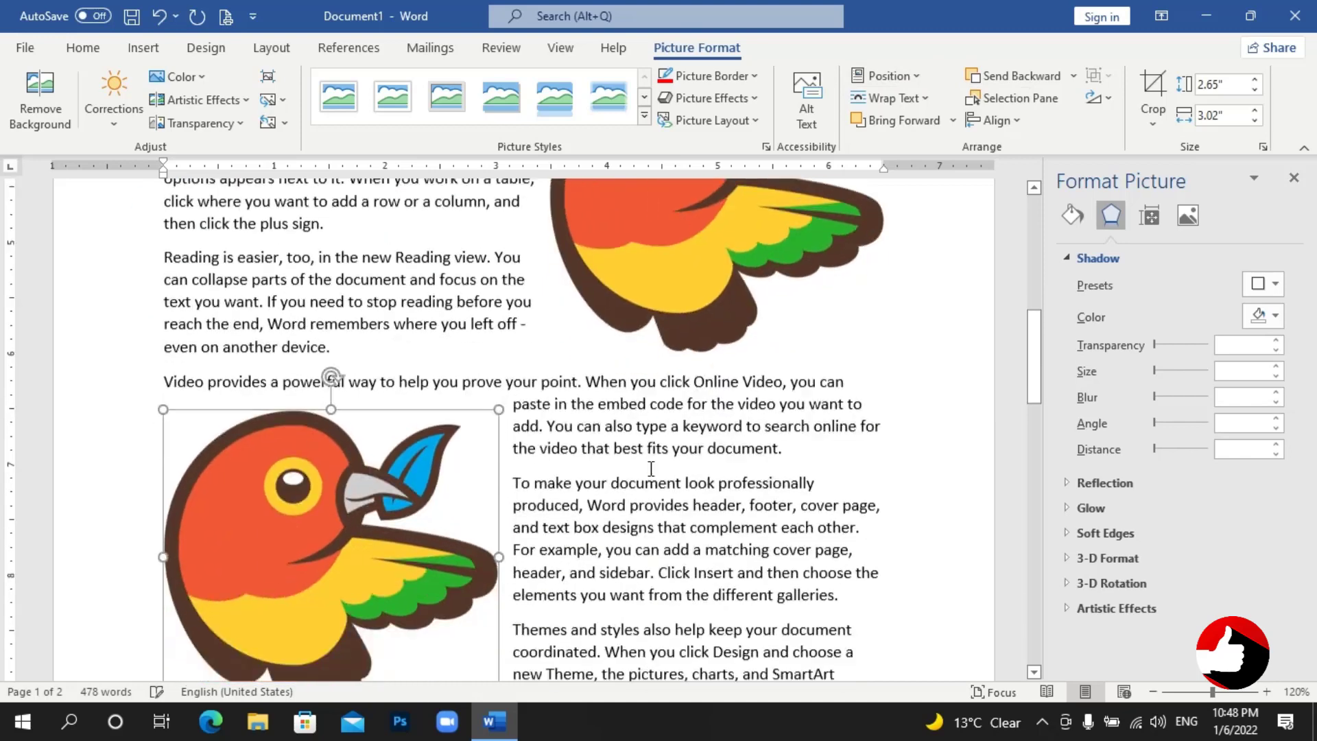
scroll(455, 544, "down", 2)
left_click(784, 467)
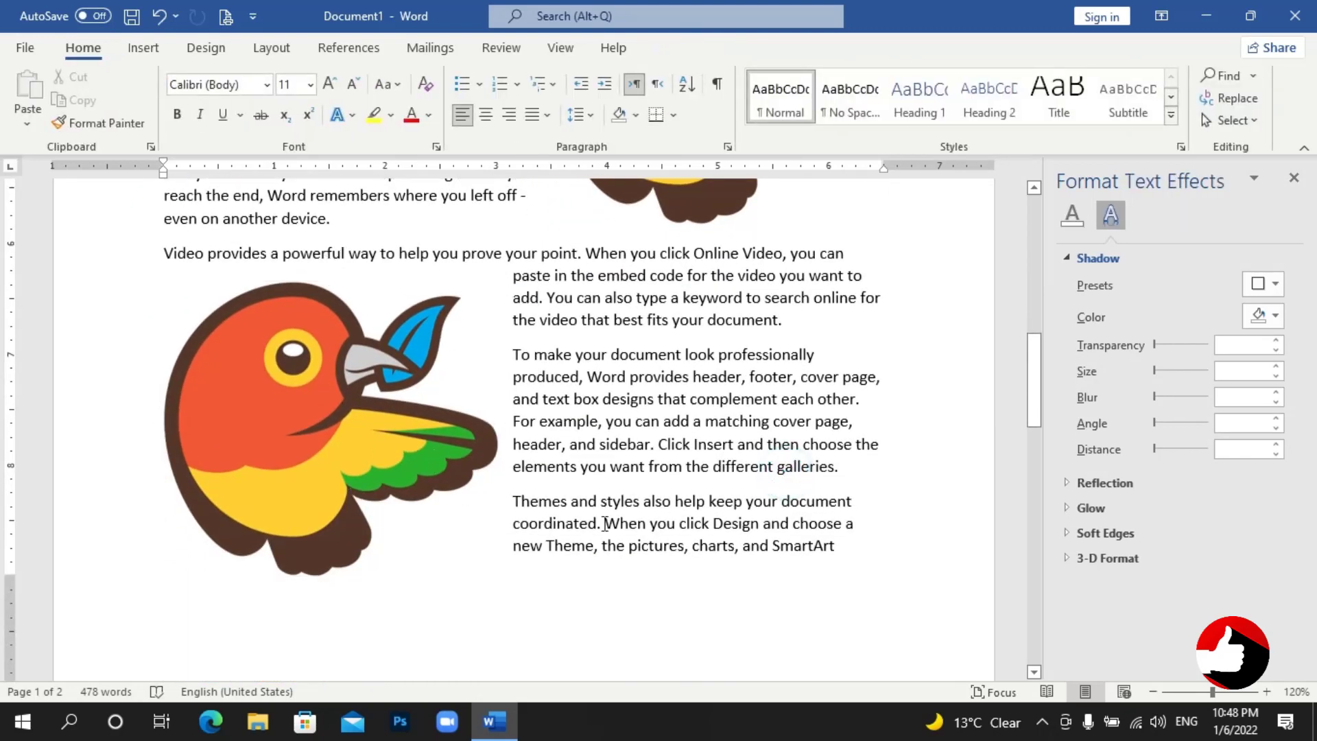
scroll(618, 441, "up", 5)
scroll(621, 442, "up", 4)
scroll(621, 446, "up", 1)
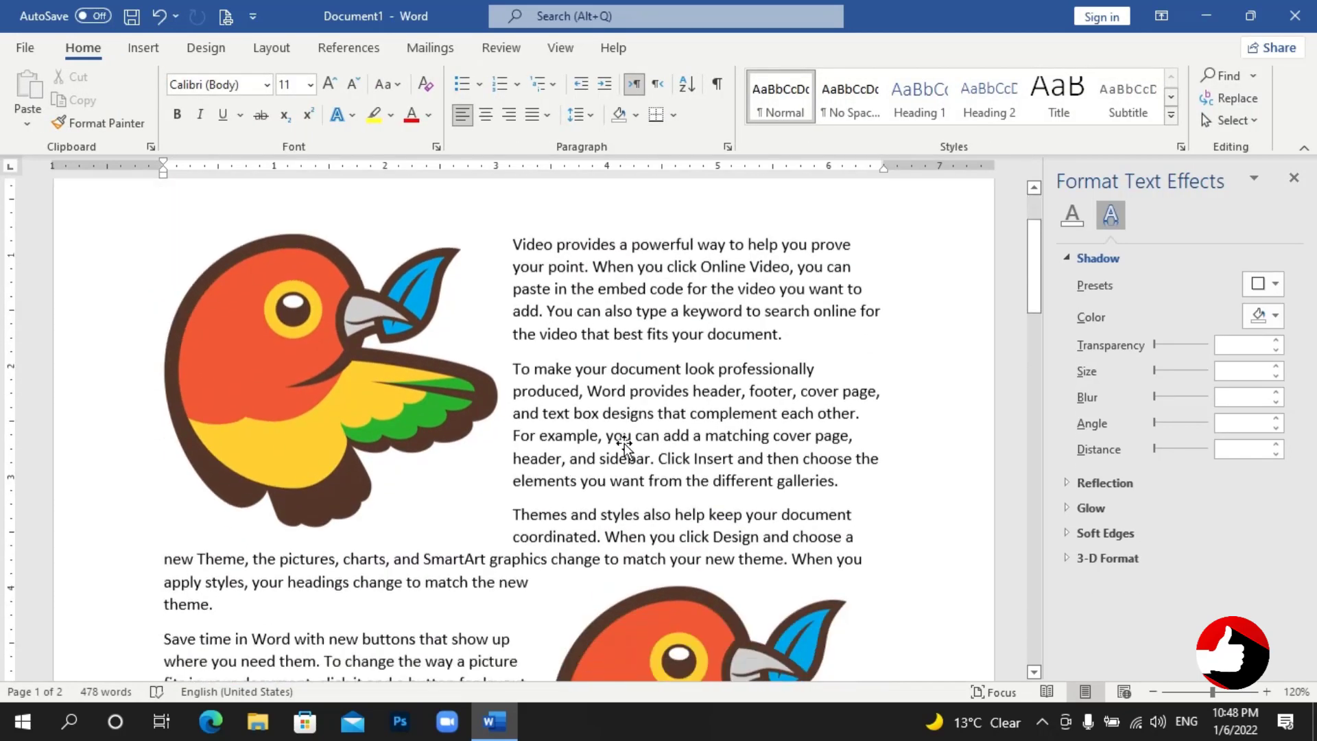
Set Tight text wrapping on the top-left parrot picture.
left_click(439, 353)
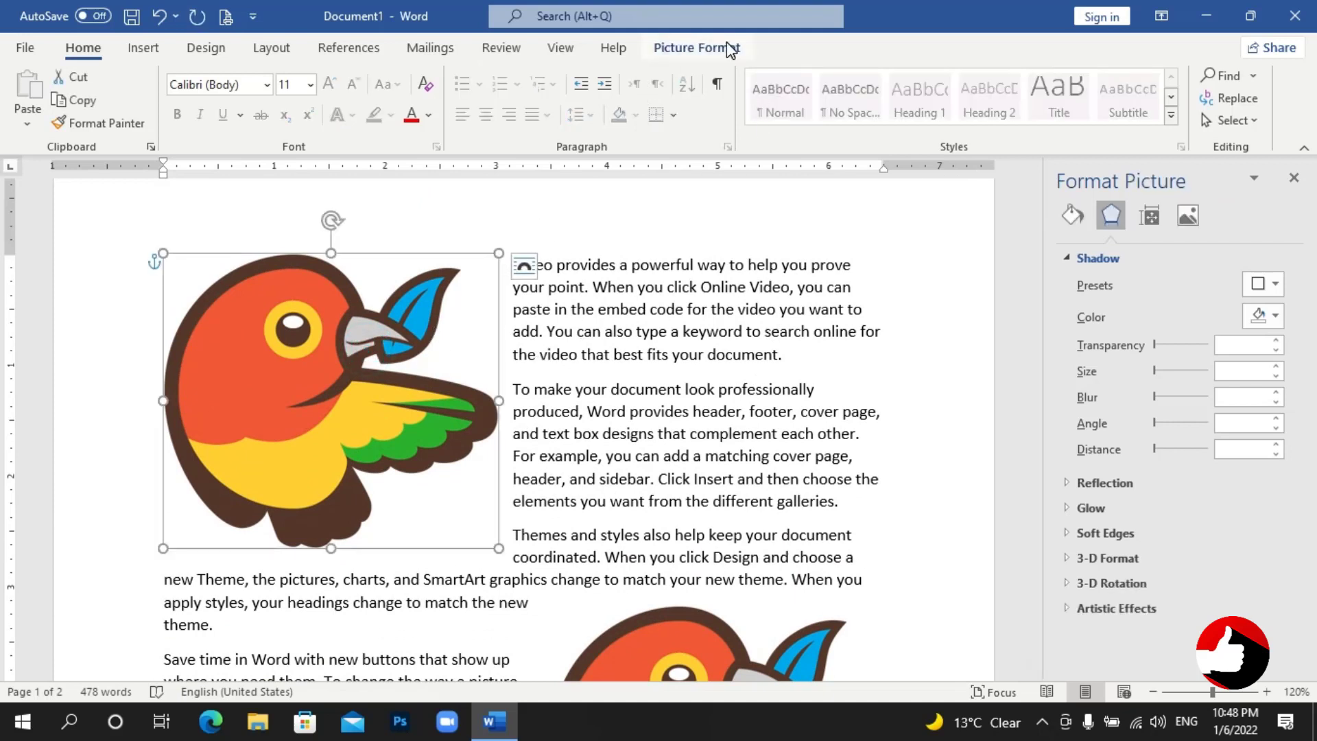
left_click(700, 48)
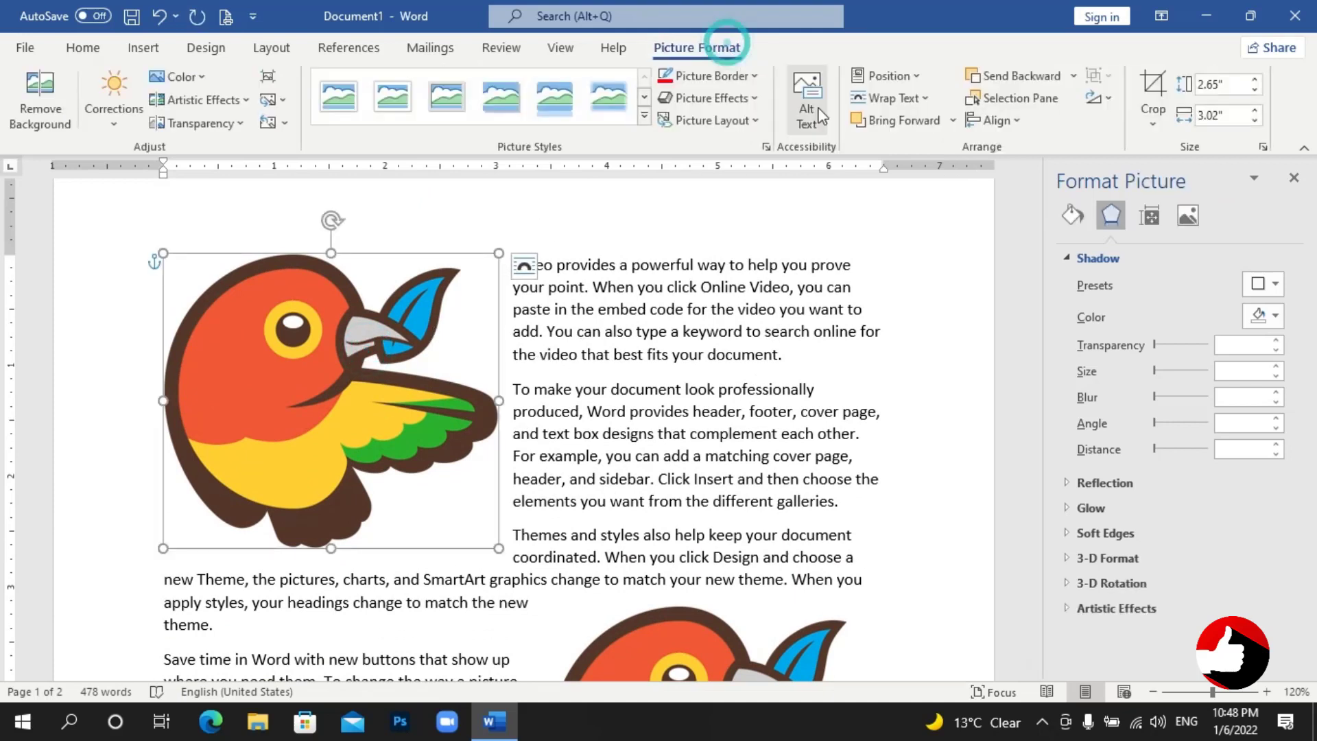
left_click(919, 100)
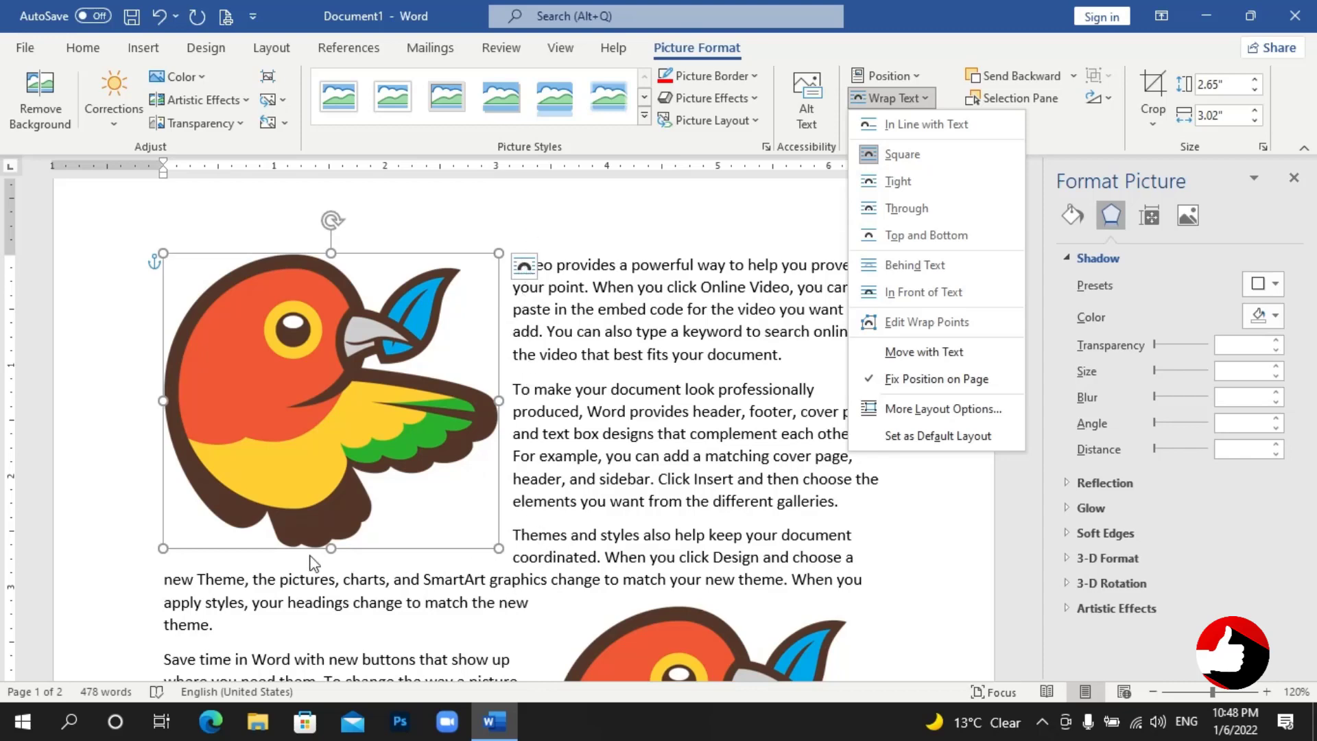
left_click(919, 179)
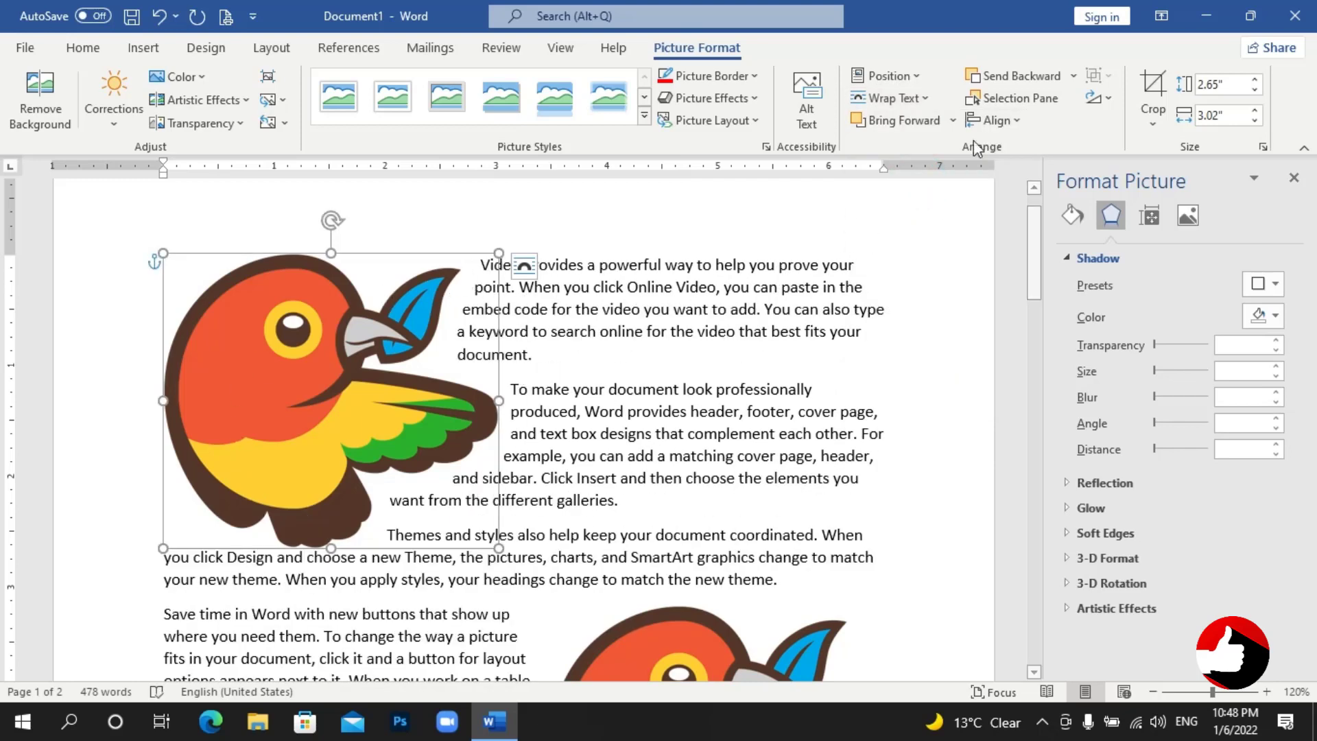
Edit the parrot's wrap points, pulling the outline inward so text flows closer.
left_click(890, 98)
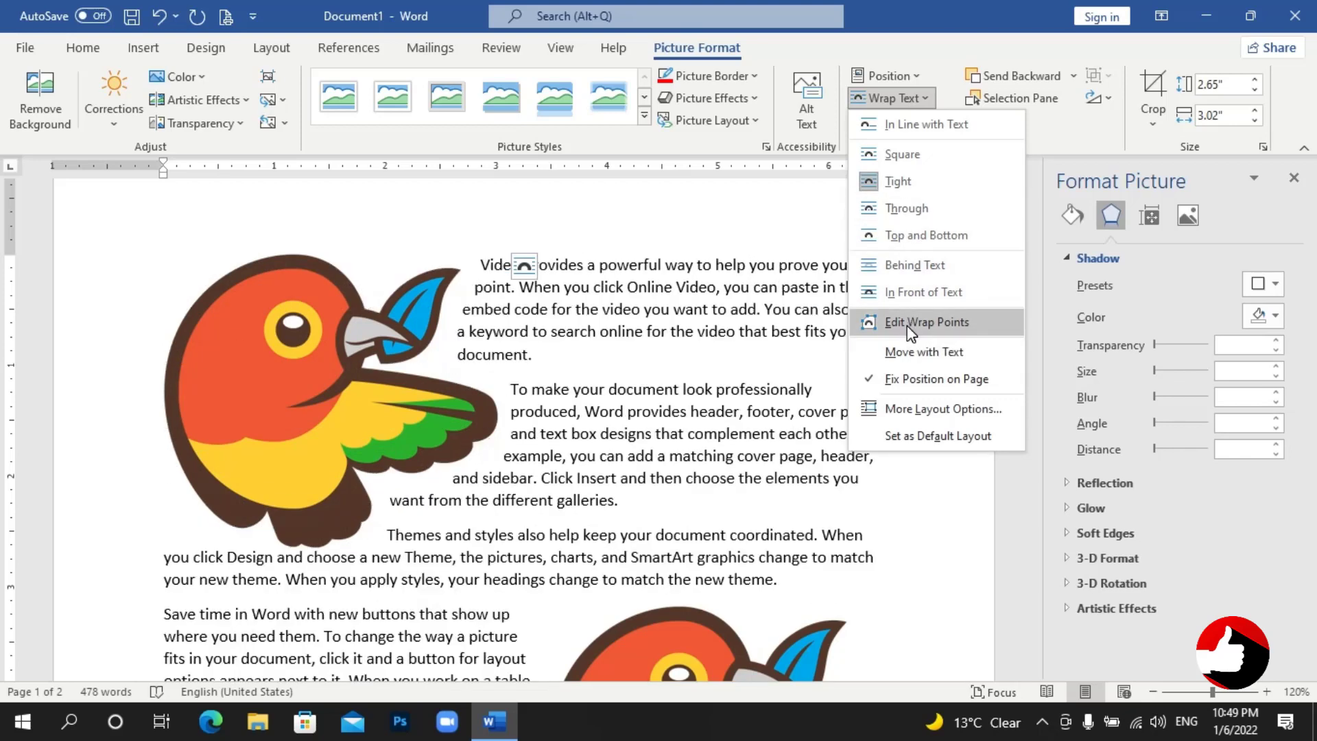
left_click(906, 322)
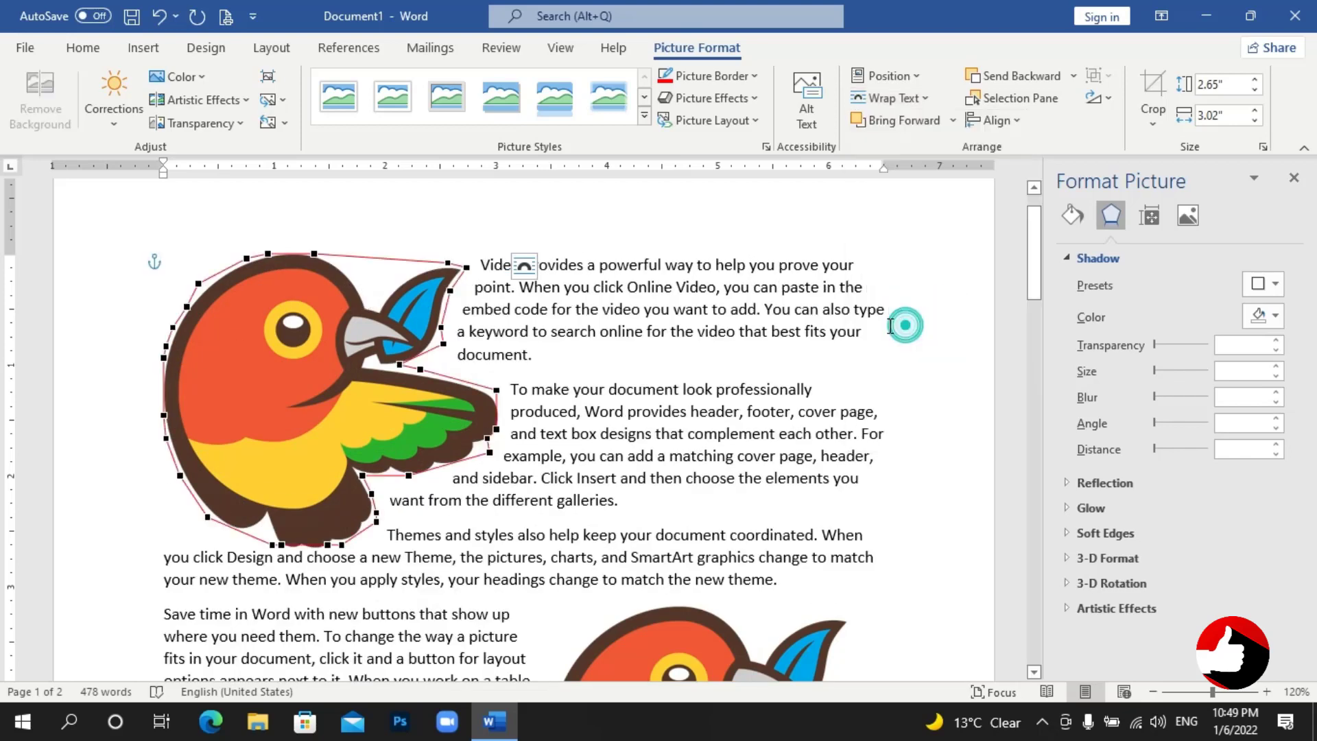
left_click(467, 266)
left_click_drag(408, 283, 392, 281)
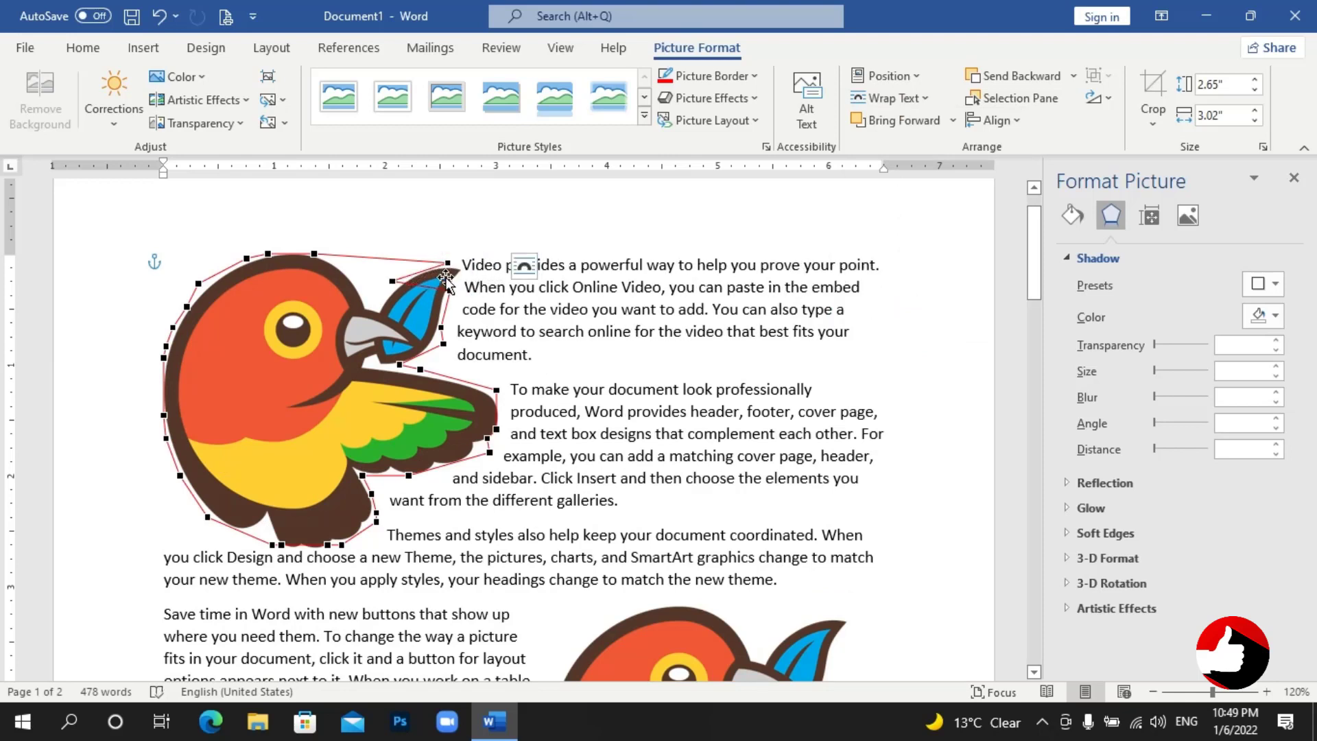
scroll(434, 397, "down", 3)
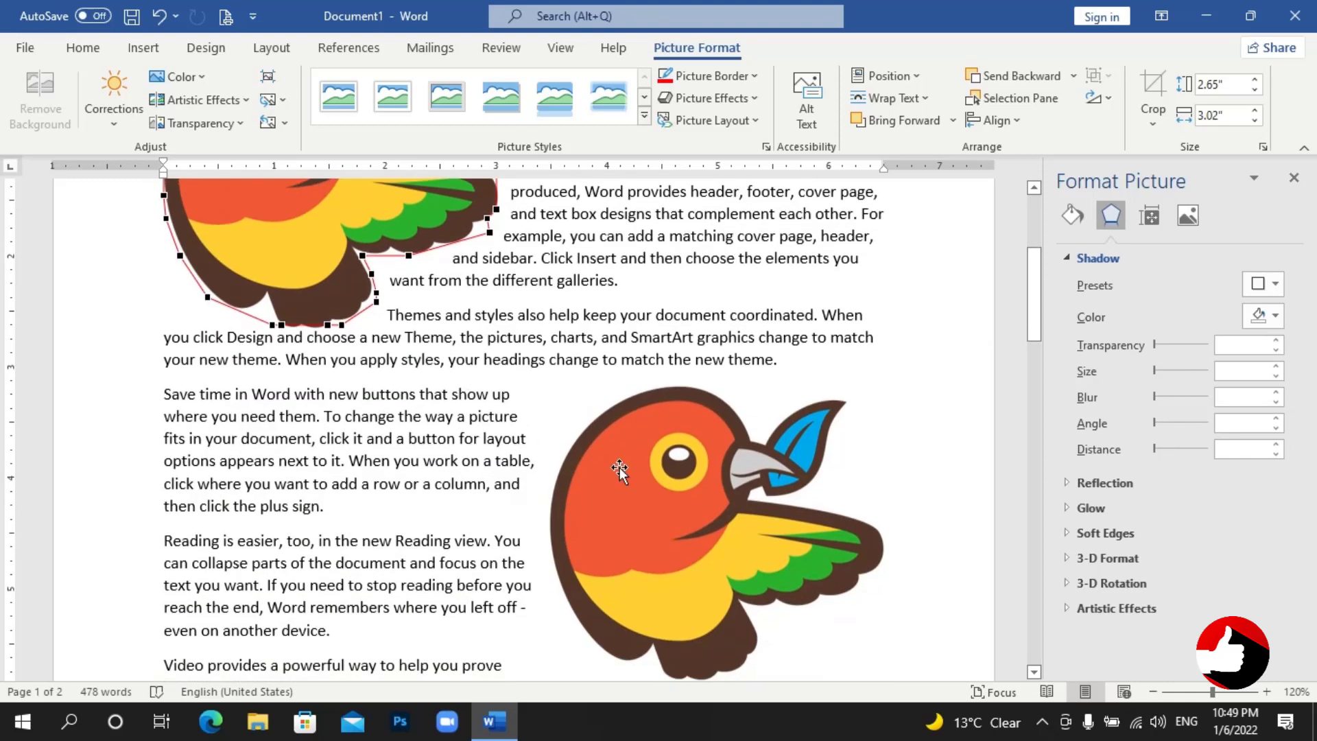
Set Tight text wrapping on the second bird picture.
left_click(678, 467)
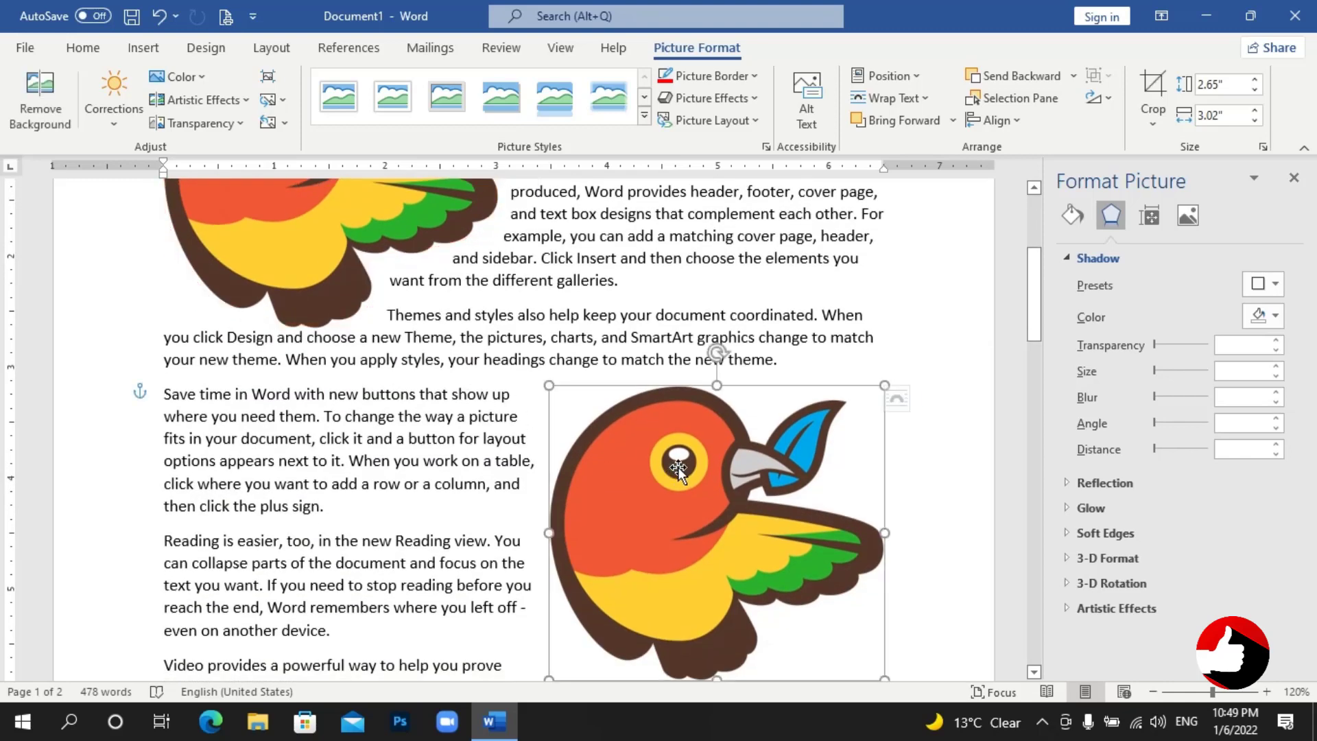
left_click(919, 98)
left_click(923, 192)
scroll(746, 349, "down", 5)
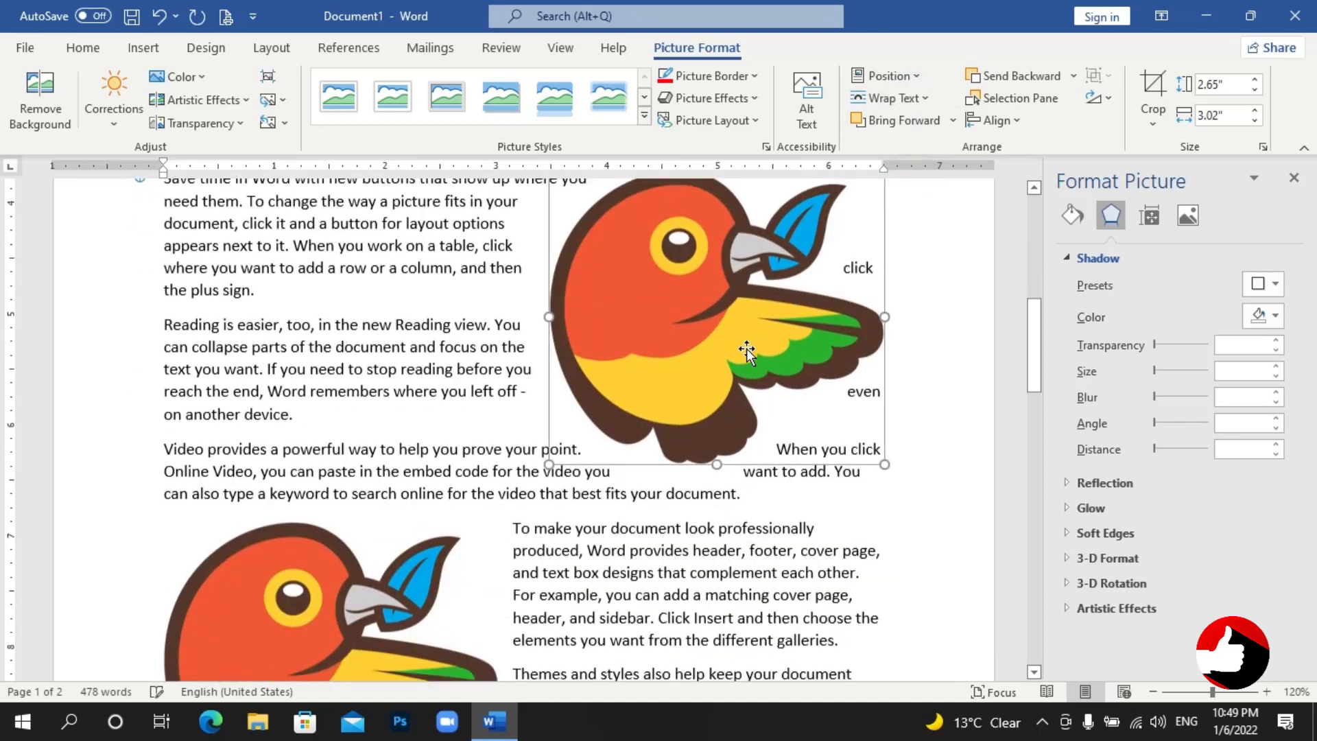
Apply Tight text wrapping to the lower-left bird as well.
left_click_drag(746, 348, 387, 476)
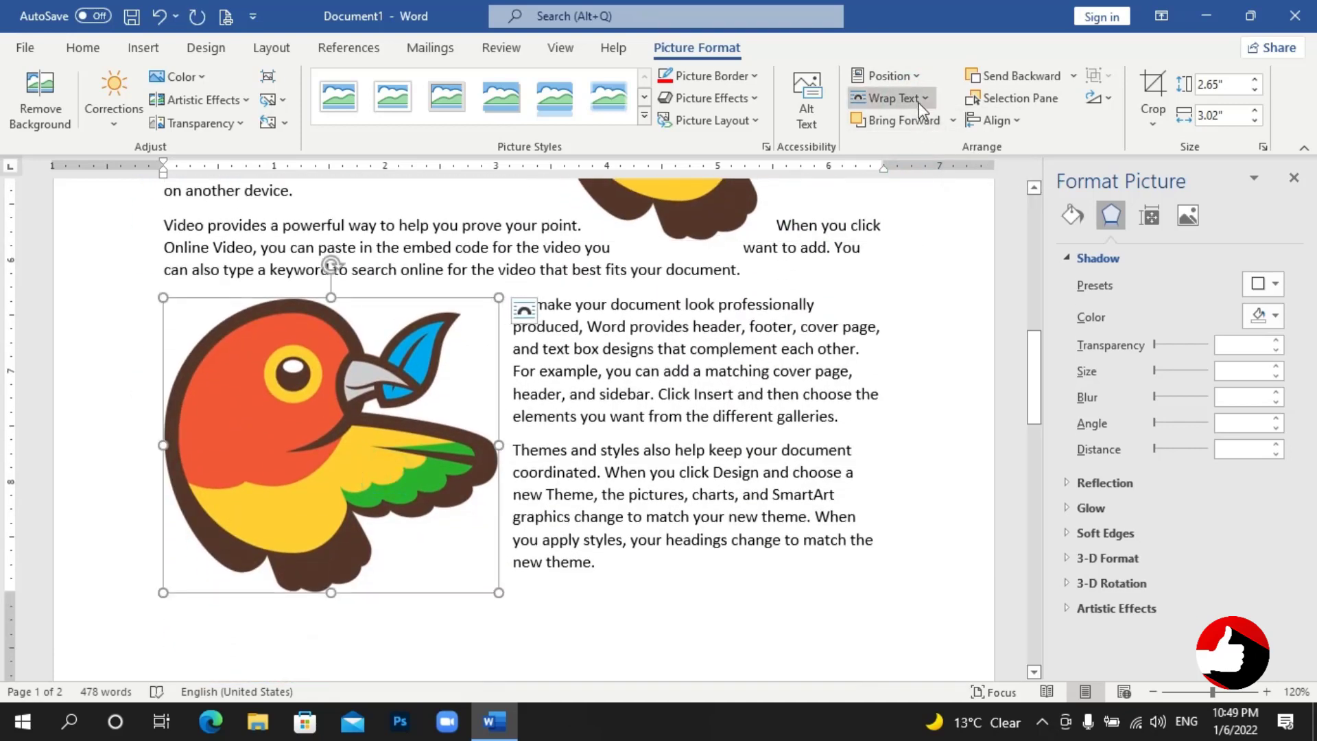
left_click(919, 99)
left_click(909, 182)
left_click(497, 359)
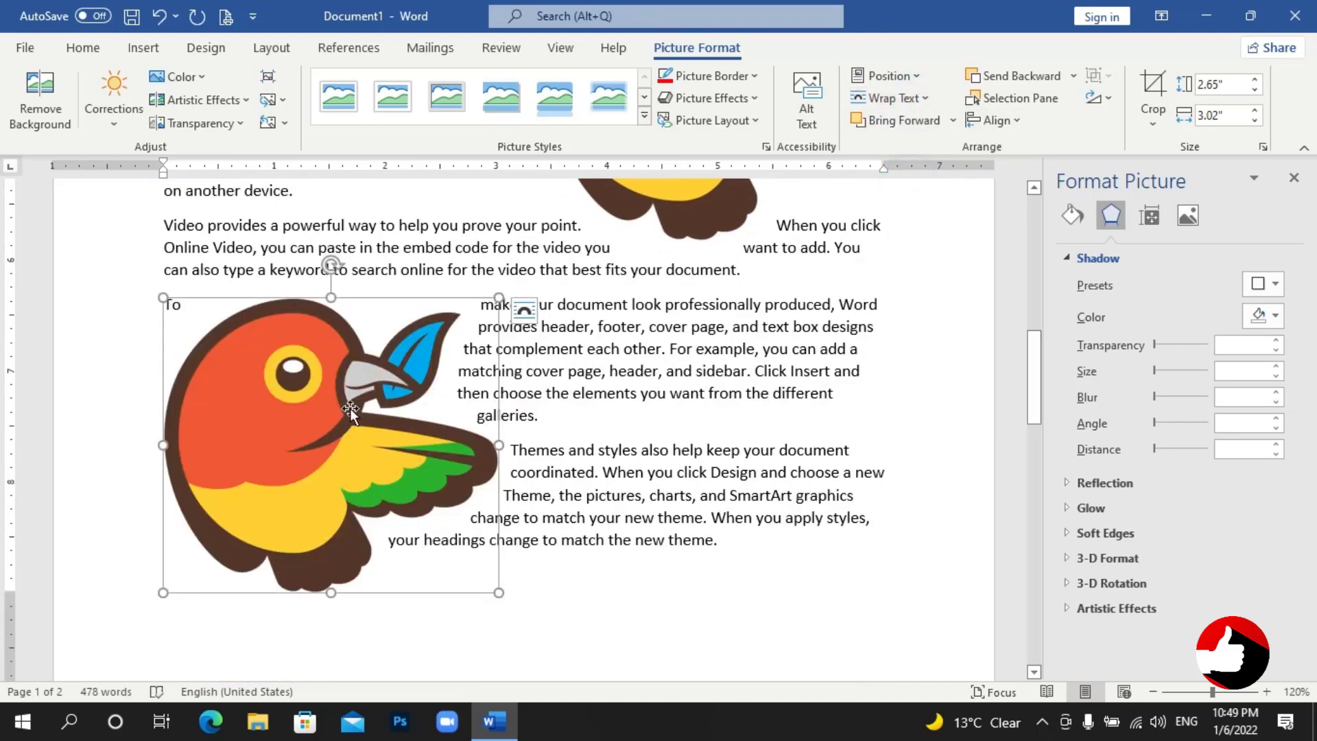
scroll(350, 411, "up", 3)
scroll(504, 243, "up", 1)
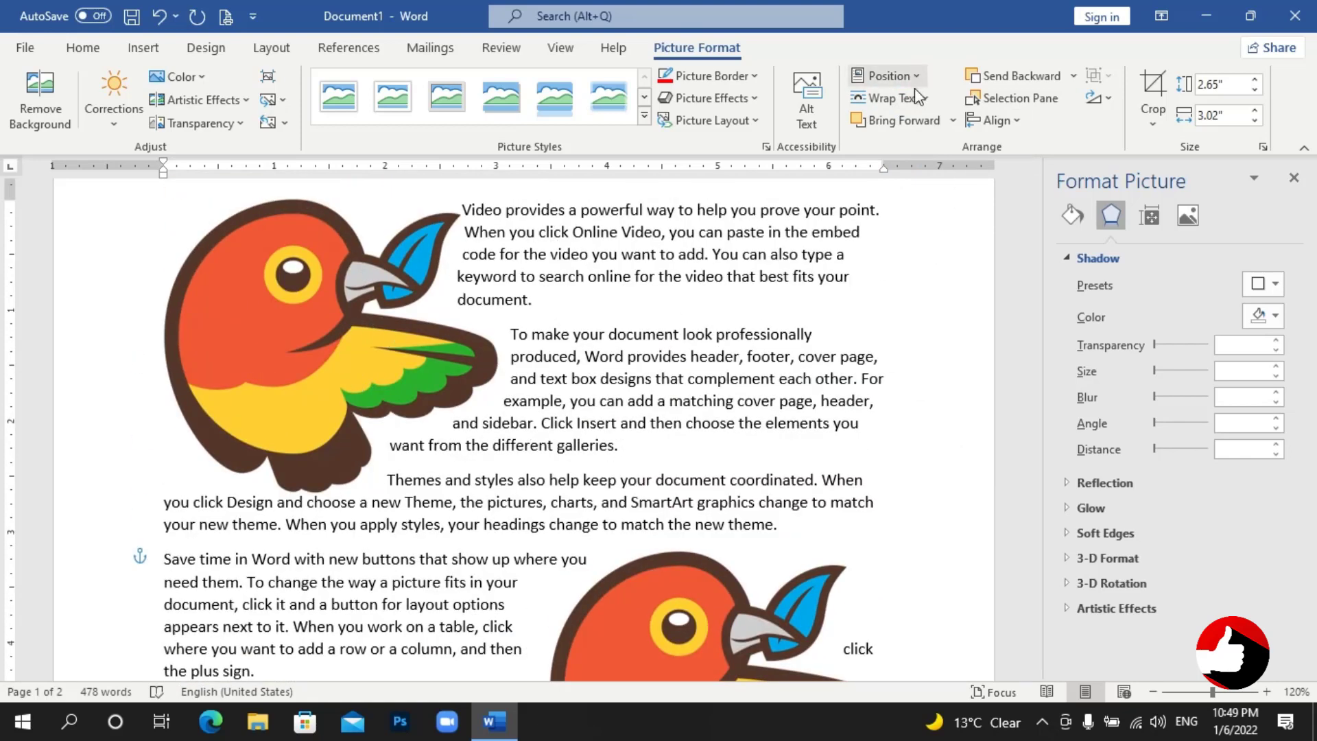
scroll(522, 453, "down", 2)
scroll(502, 393, "down", 3)
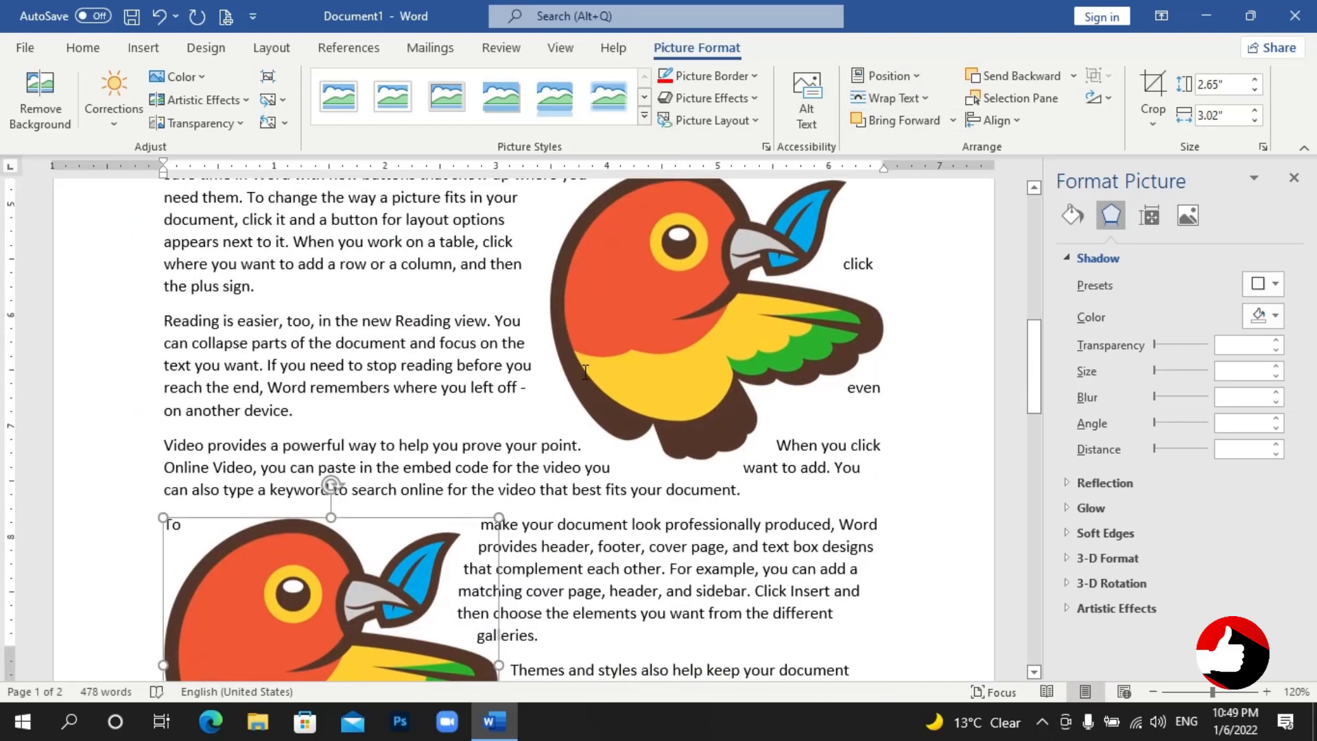
scroll(521, 384, "down", 4)
scroll(591, 371, "down", 4)
scroll(594, 371, "down", 3)
Shrink the page-2 bird to 1.39" x 1.58" and Ctrl-drag copies along a row.
scroll(594, 371, "down", 5)
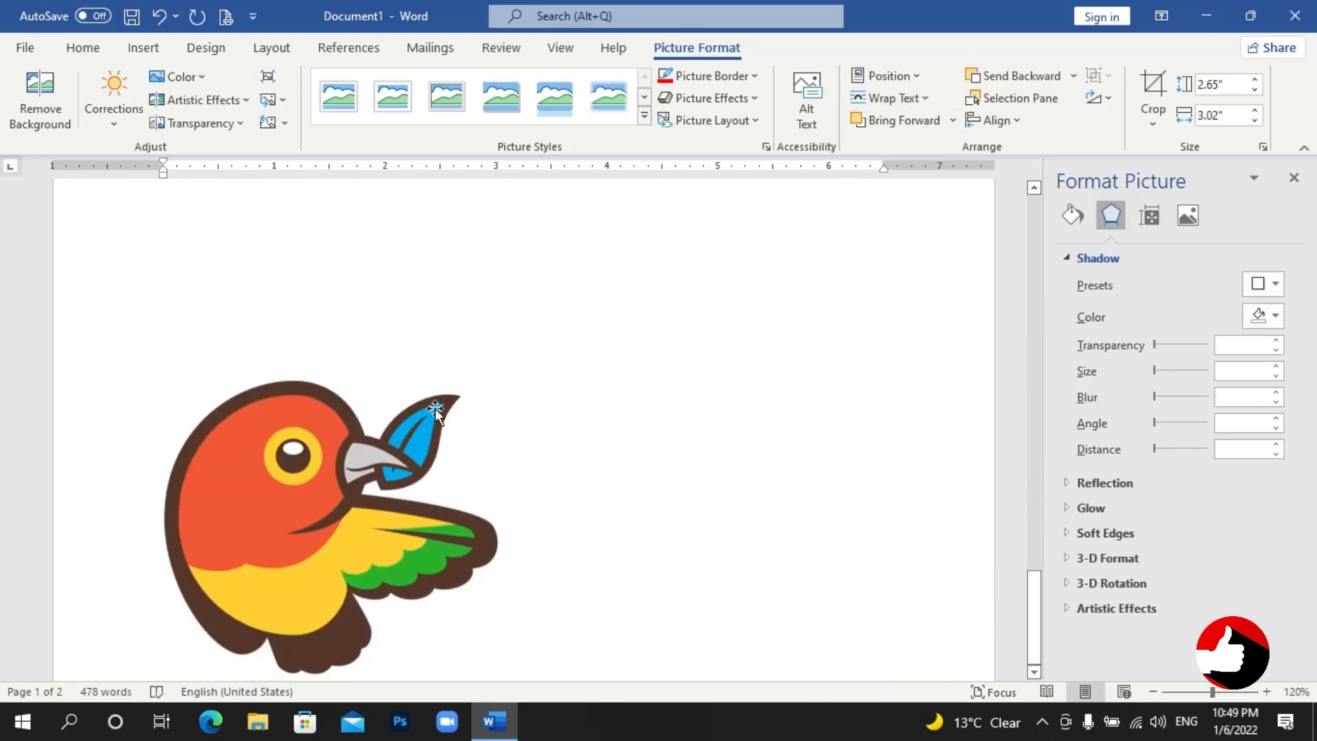
left_click(308, 412)
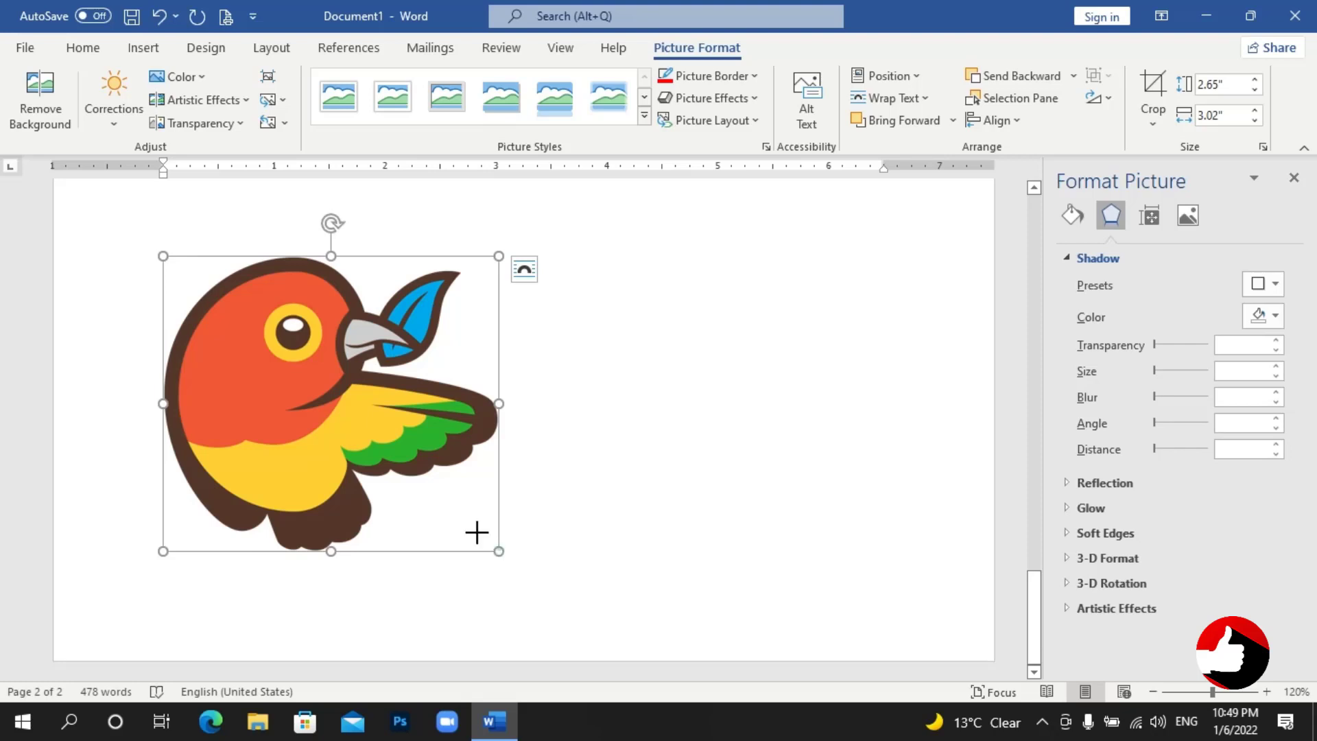
left_click_drag(477, 532, 319, 393)
scroll(273, 328, "down", 1)
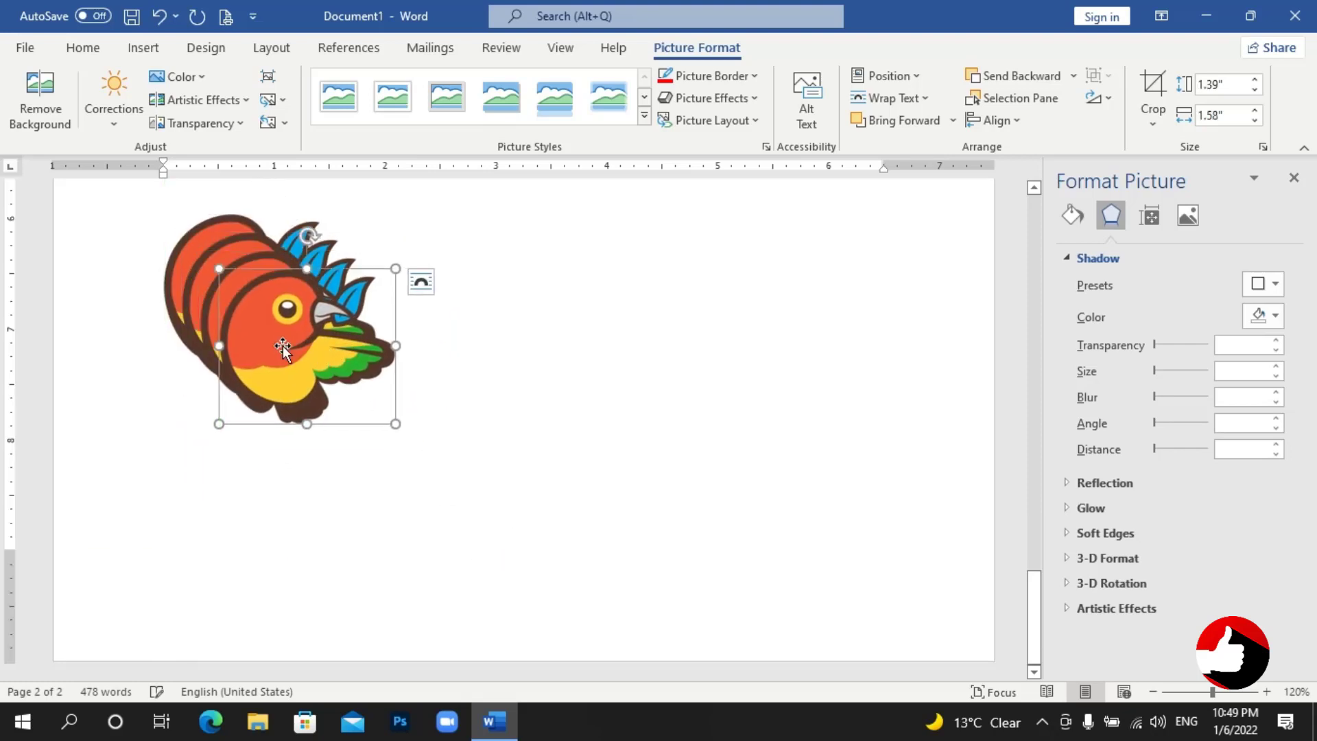
mouse_move(313, 348)
left_mouse_down()
mouse_move(622, 328)
mouse_move(865, 289)
mouse_move(637, 289)
mouse_move(419, 308)
left_mouse_up()
Resize the second bird to 1.12" x 1.28" and keep it beside the first.
left_click(626, 329)
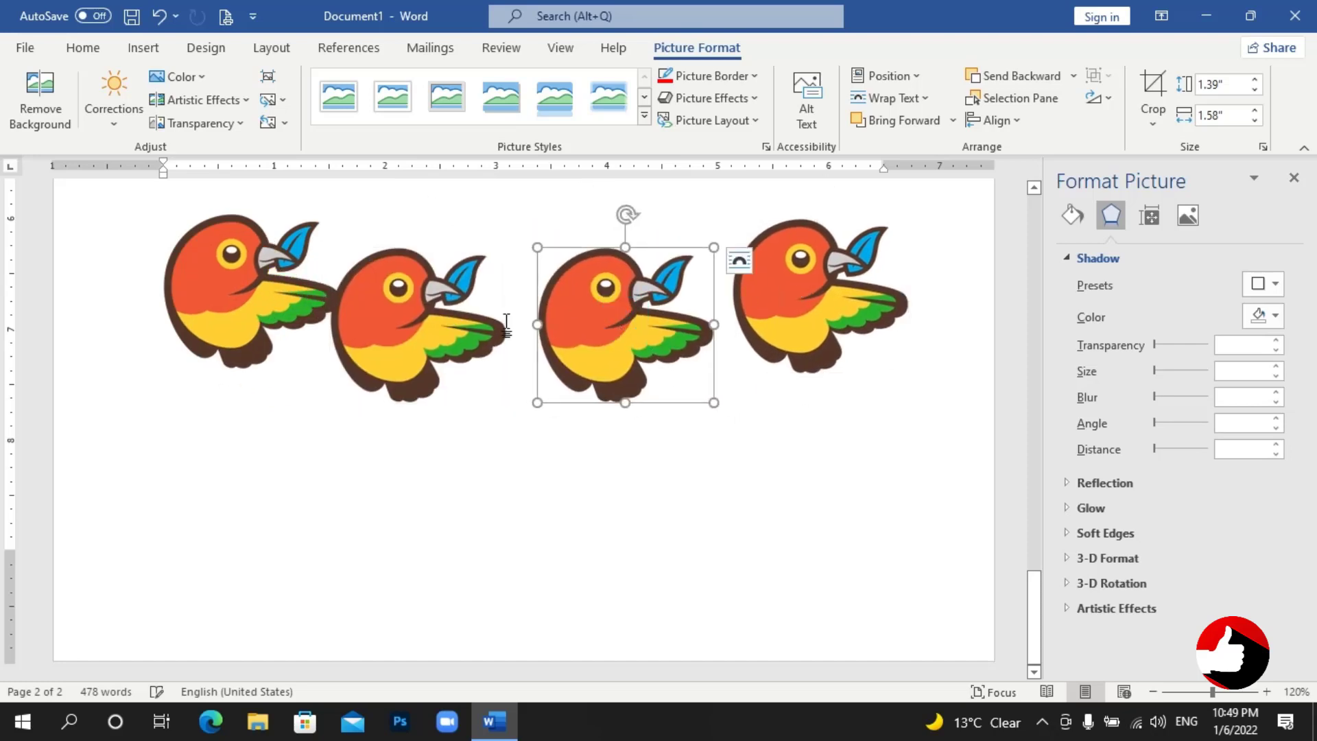
left_click(410, 318)
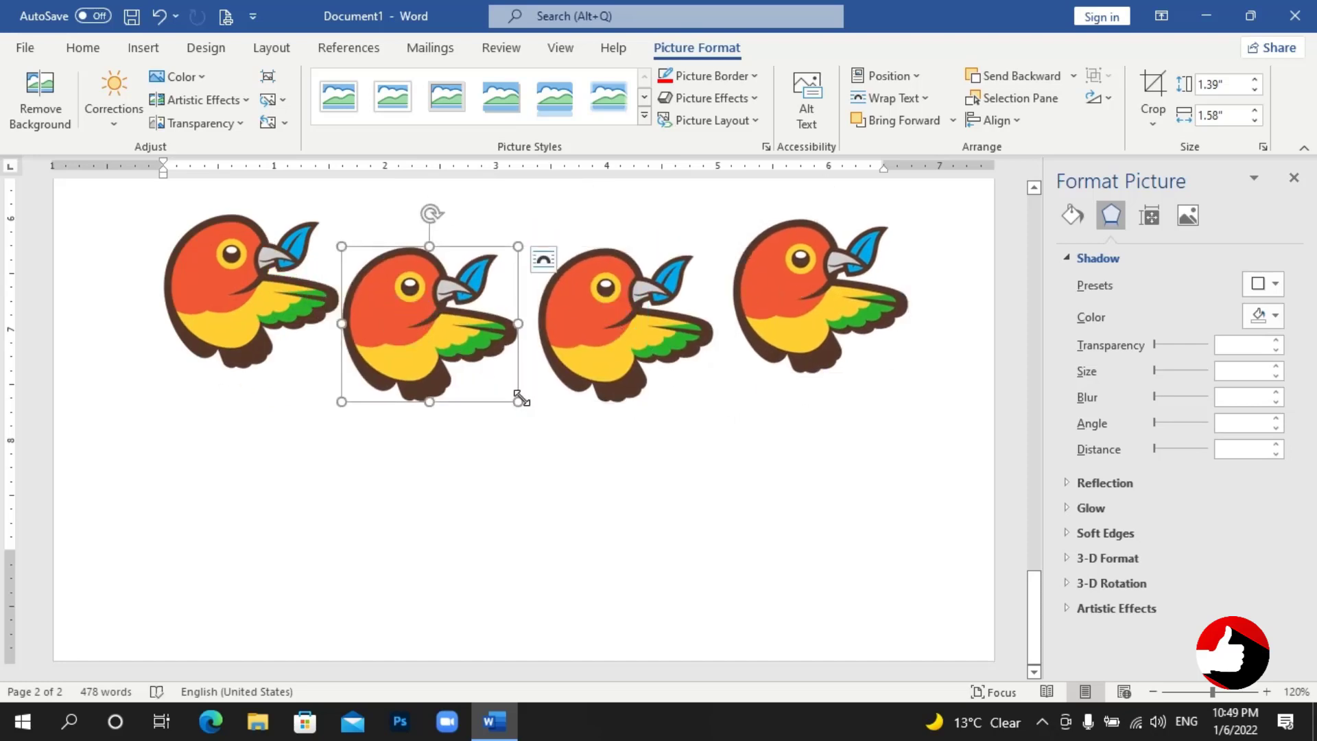
left_click_drag(519, 400, 484, 371)
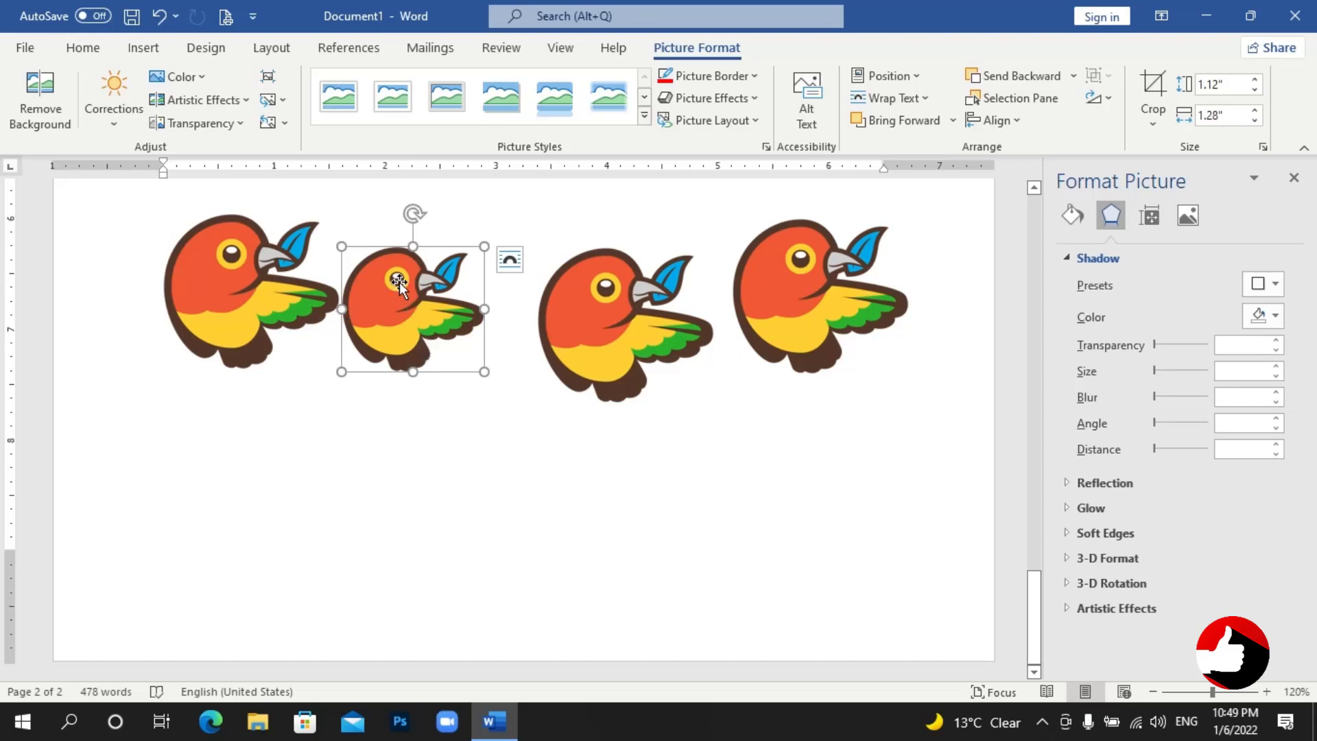
left_click_drag(414, 299, 380, 387)
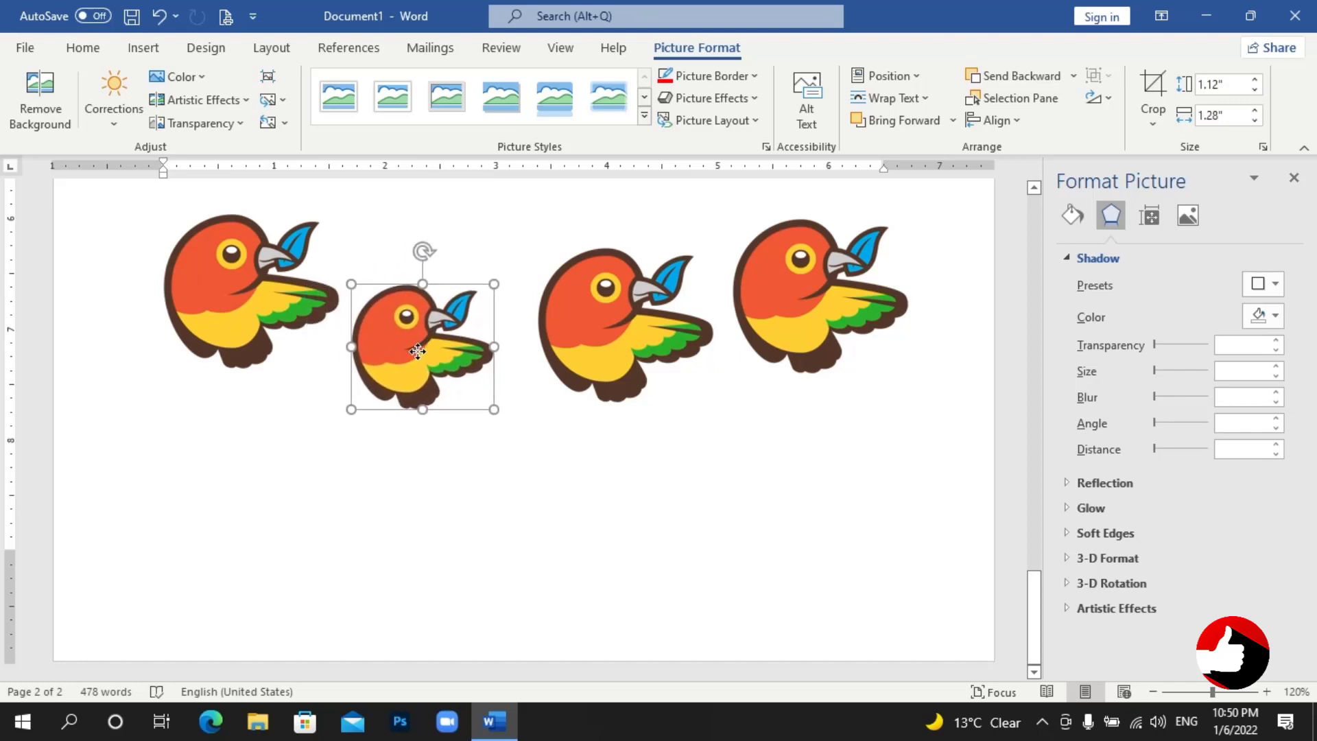
left_click_drag(380, 386, 414, 328)
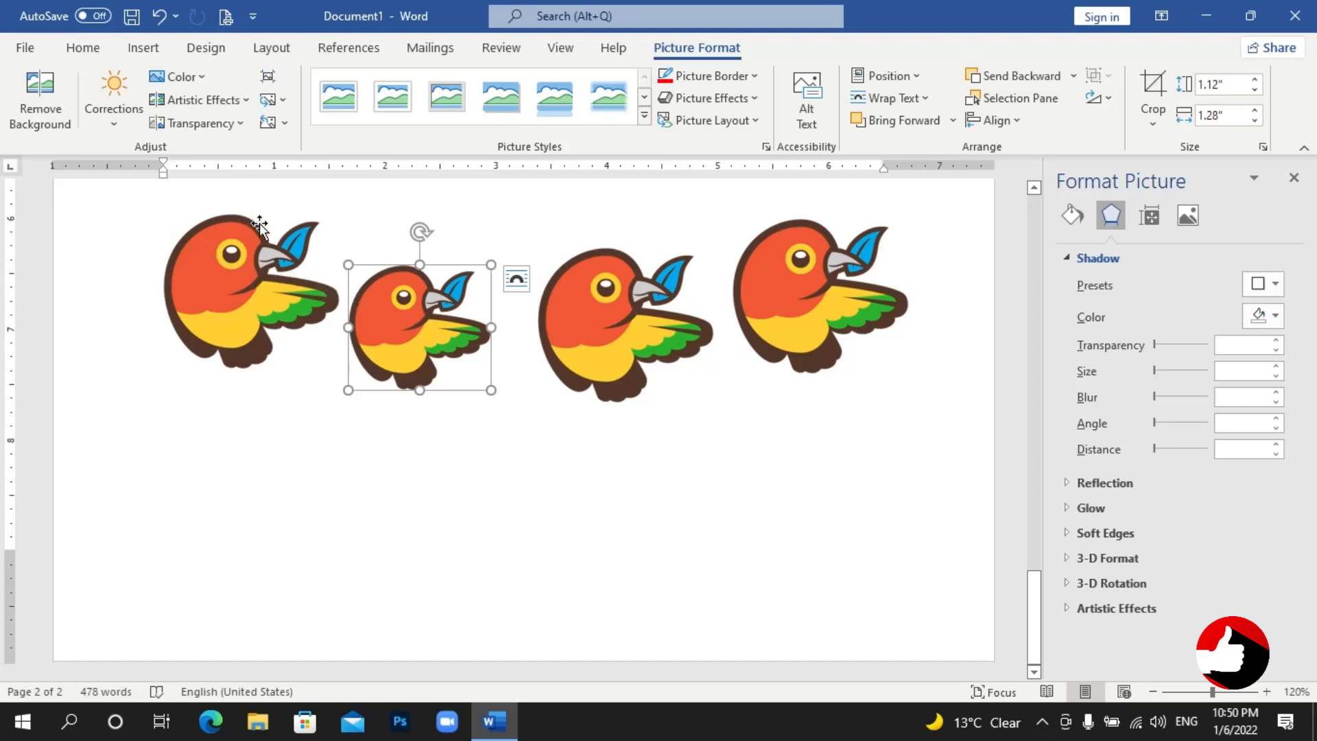
Select the first and second birds together, after trying several multi-bird selections.
left_click(236, 269, "ctrl")
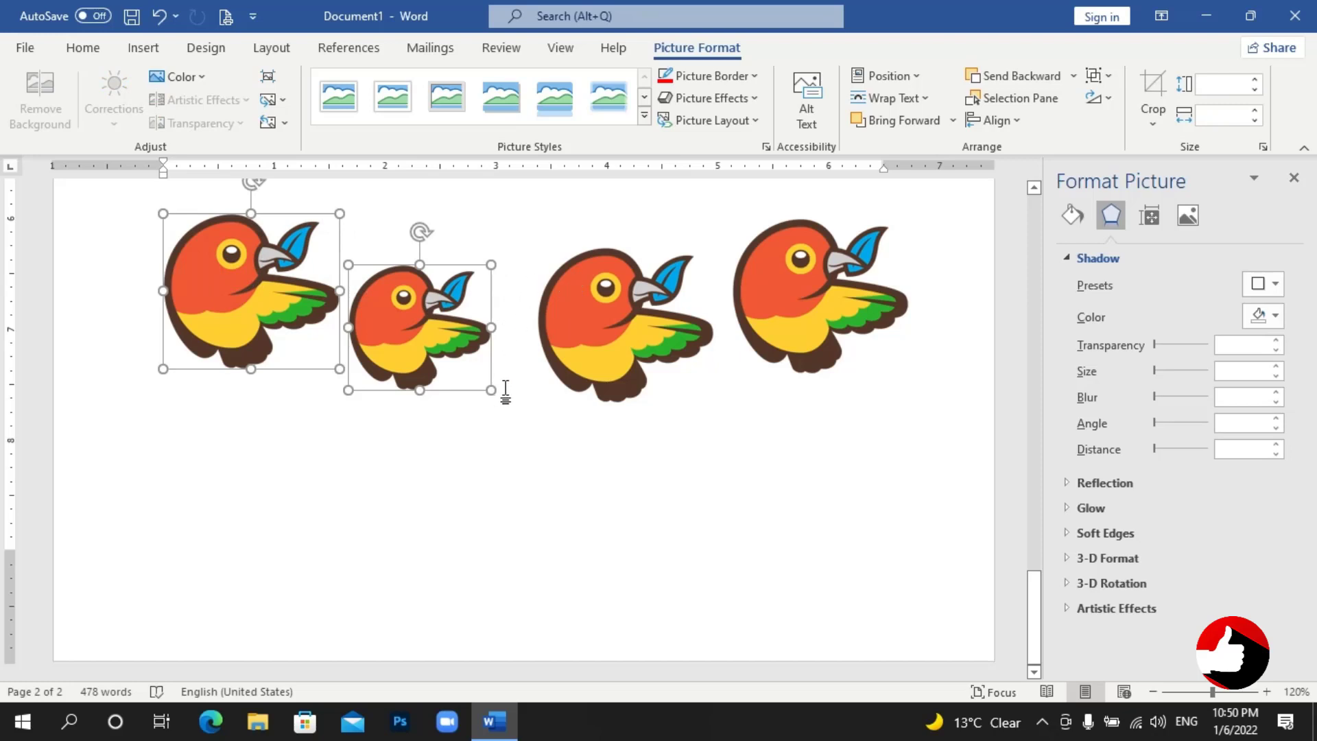
left_click(568, 302, "ctrl")
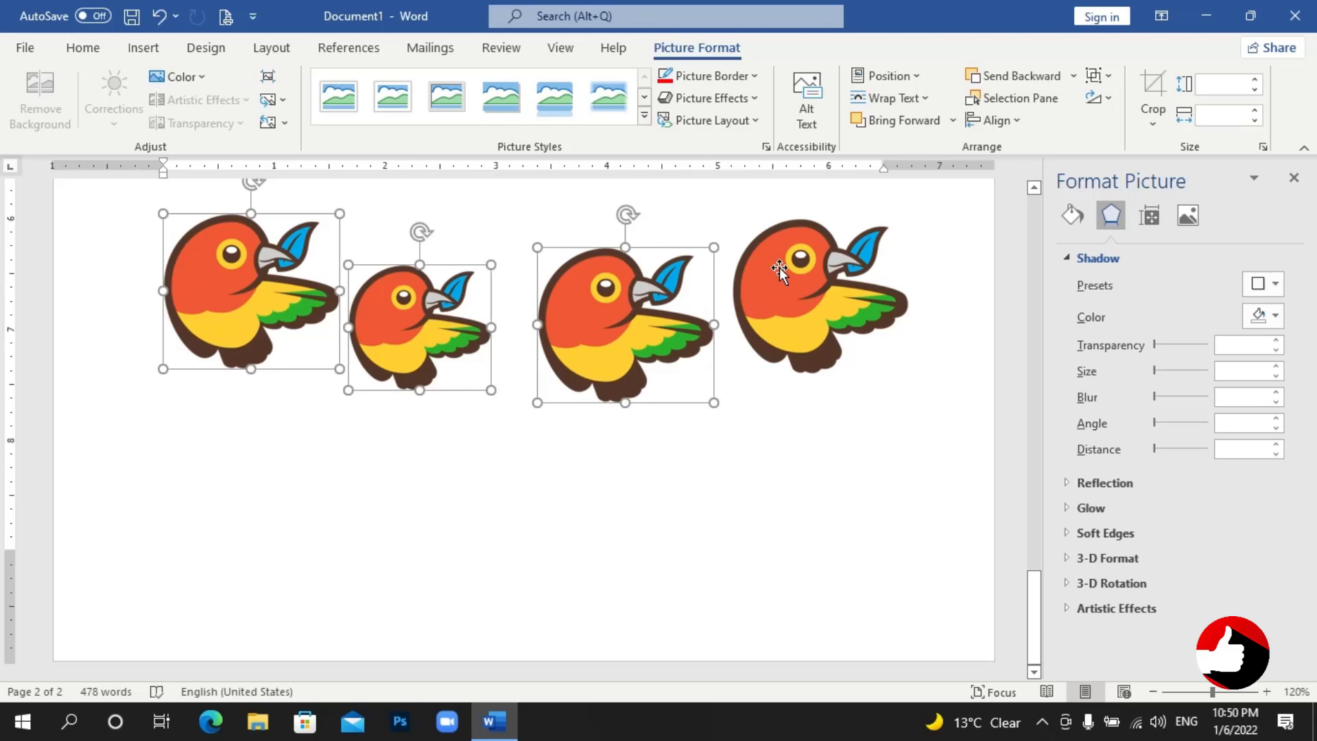
left_click(780, 270, "ctrl")
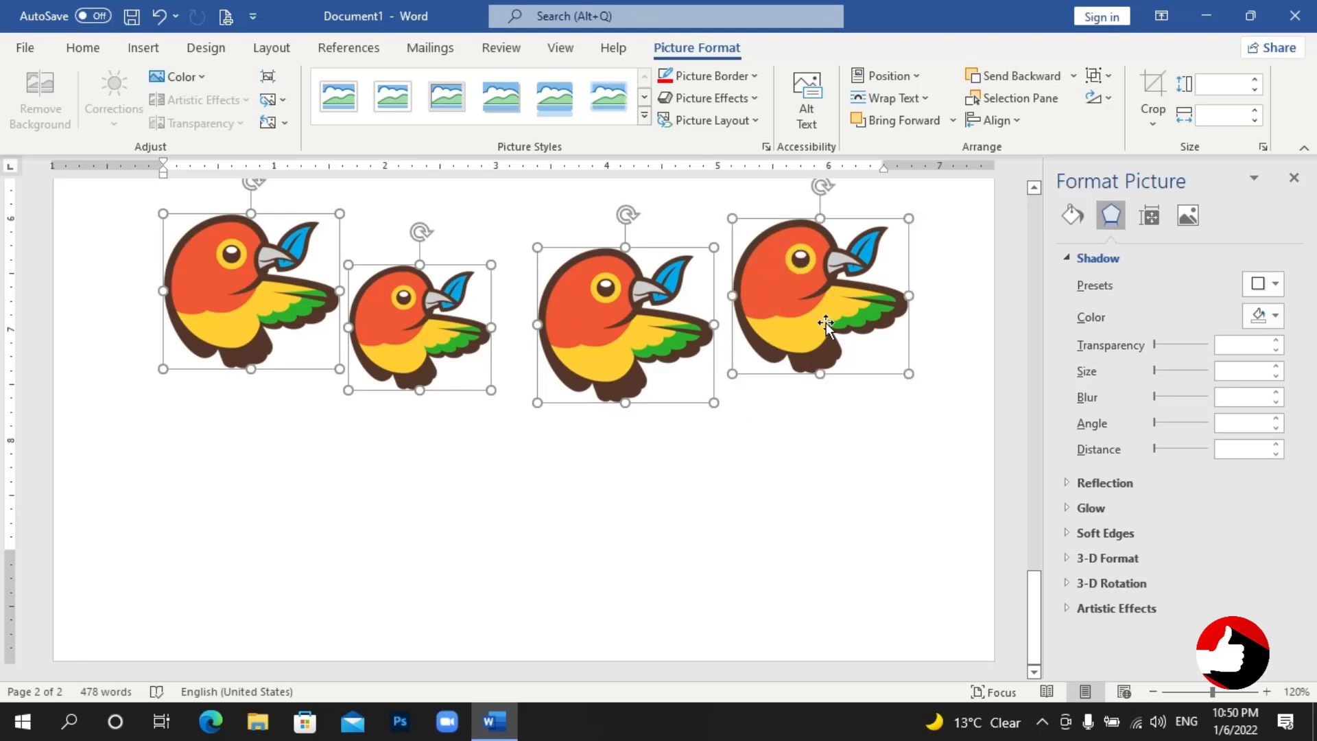
left_click(807, 287, "ctrl")
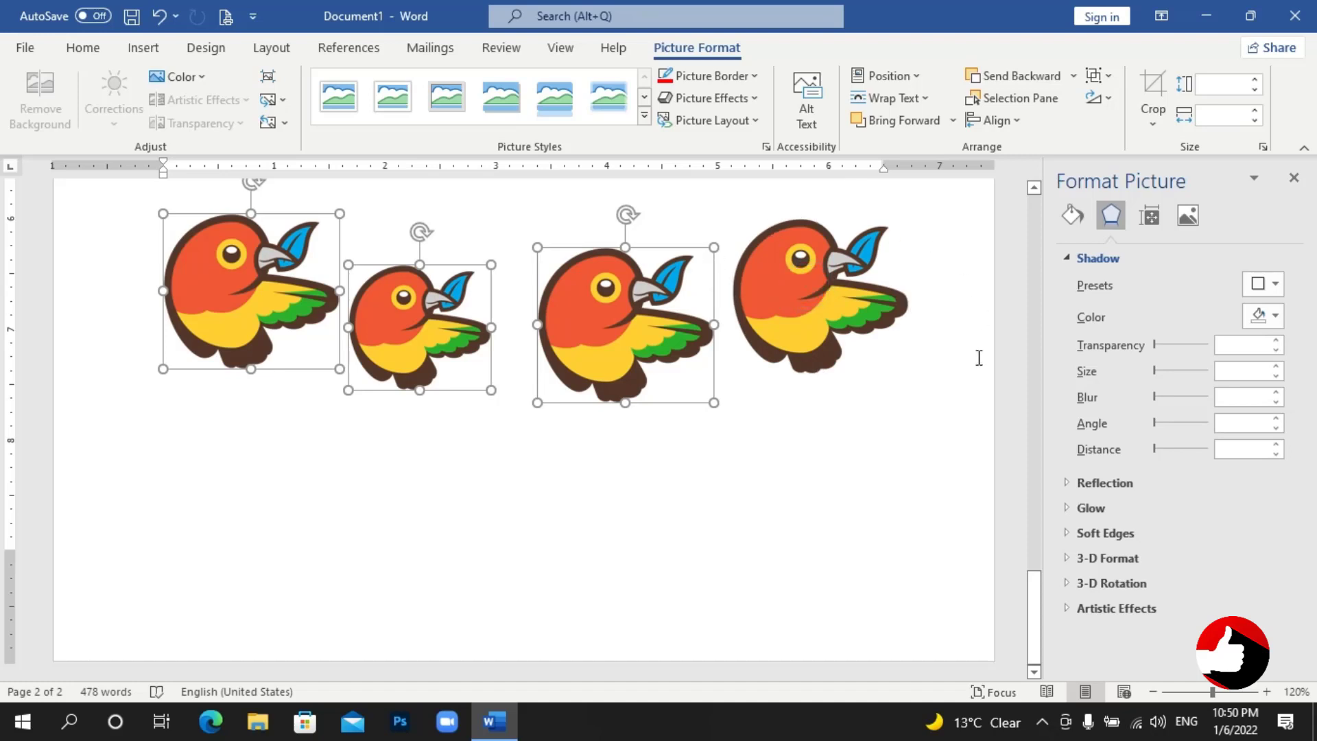
left_click(607, 312, "ctrl")
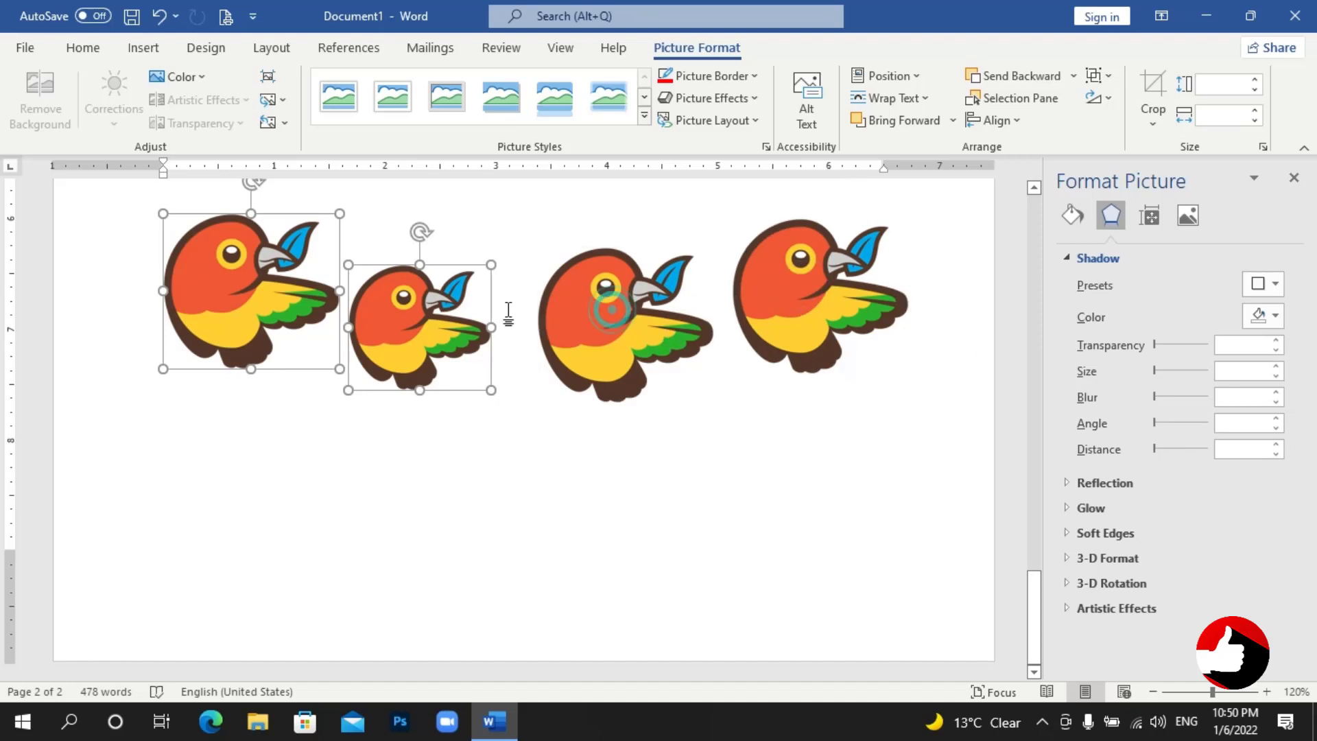
left_click(299, 279, "ctrl")
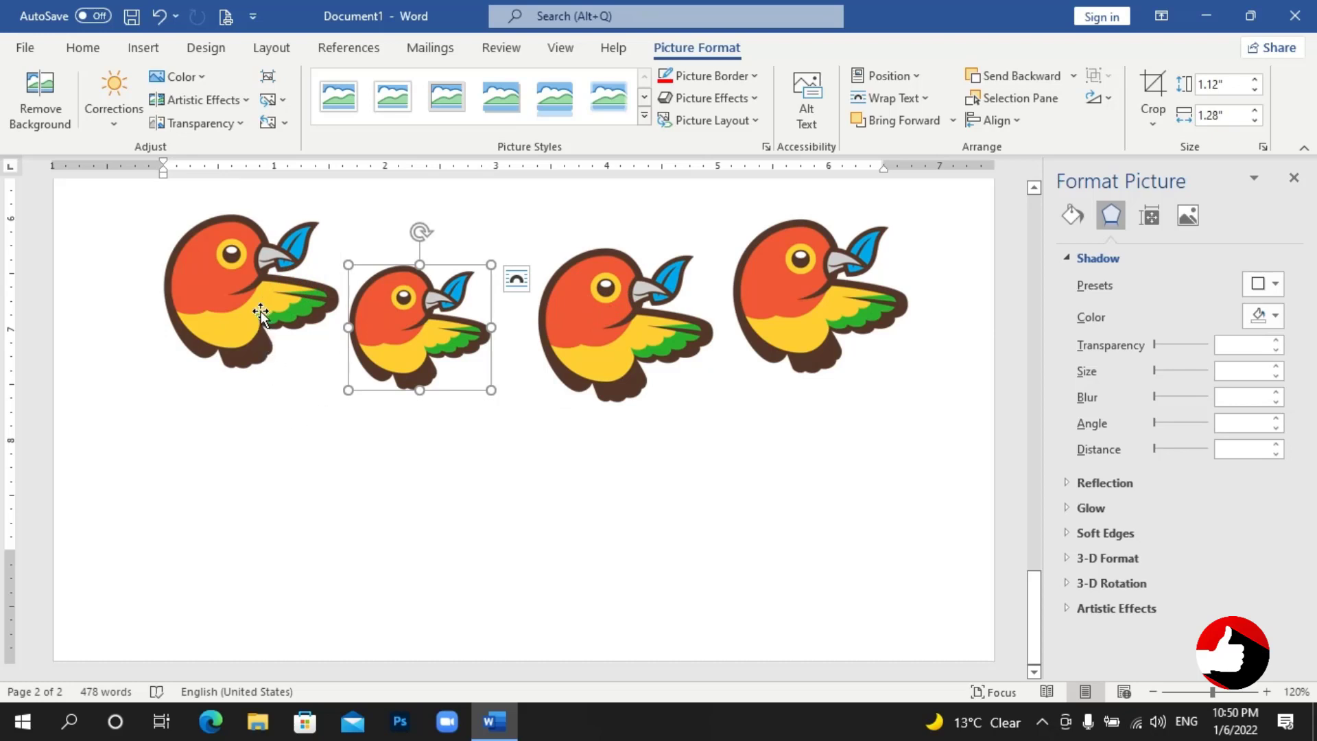
left_click(242, 302, "ctrl")
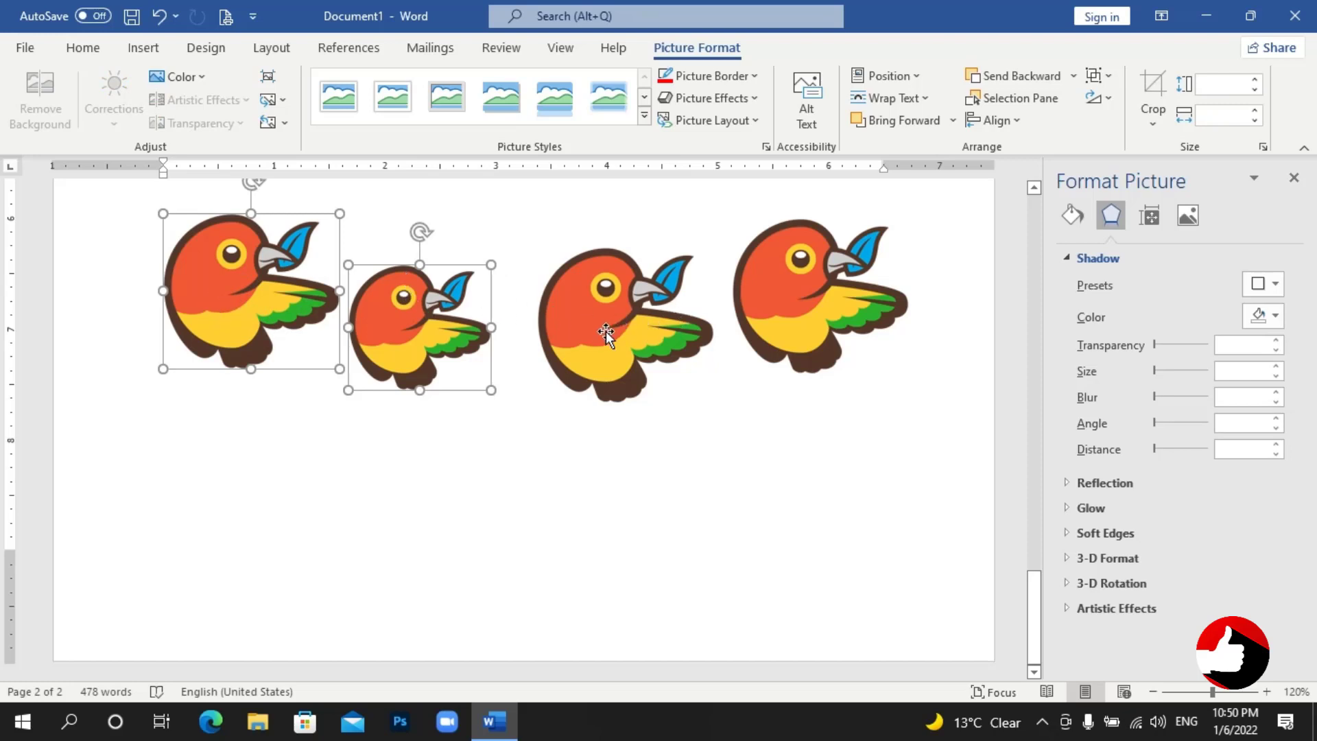
left_click(606, 331)
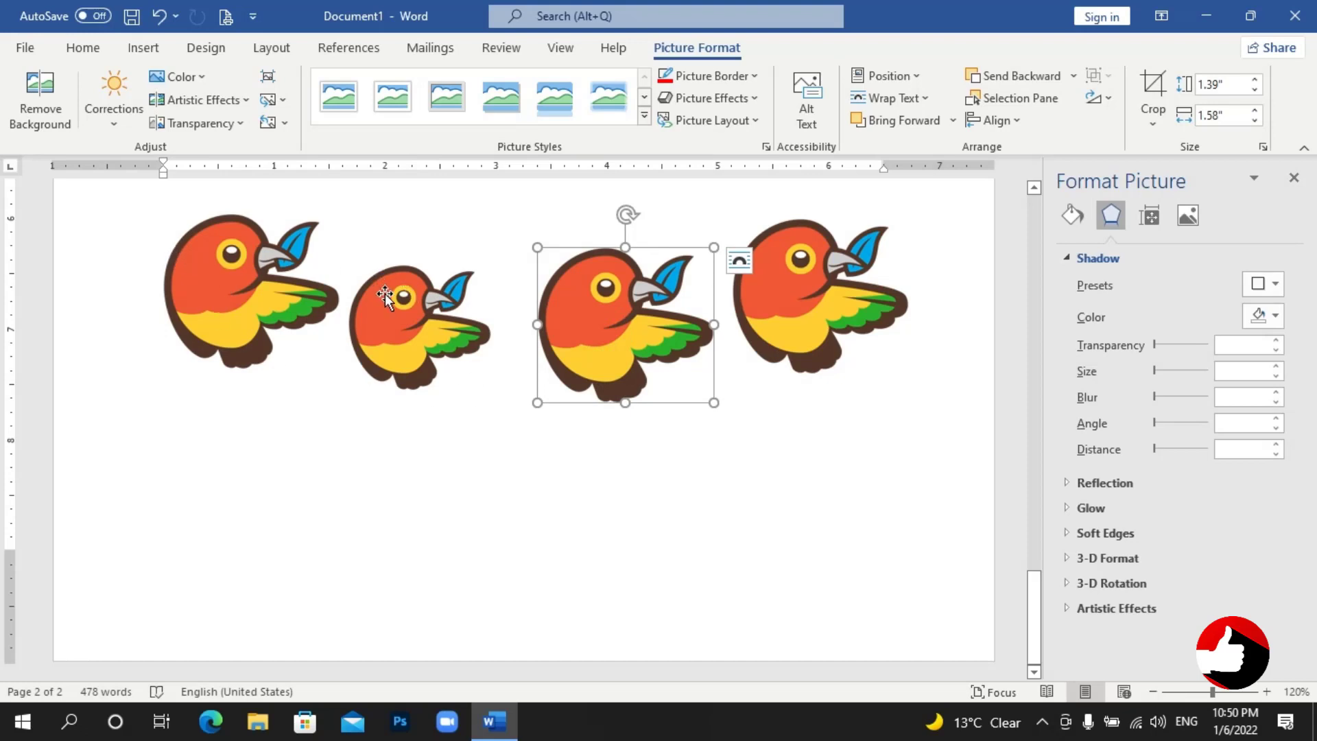
left_click(404, 331, "ctrl")
left_click(261, 284, "ctrl")
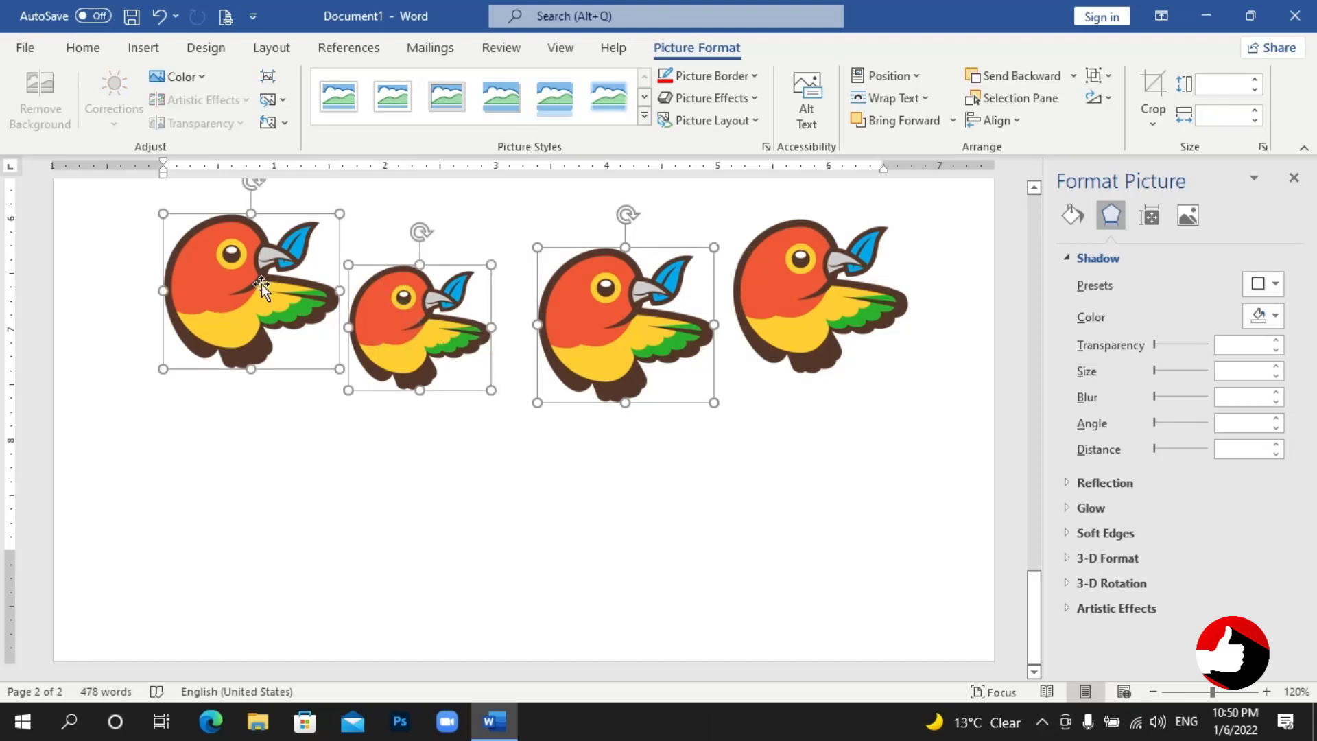
left_click(583, 478)
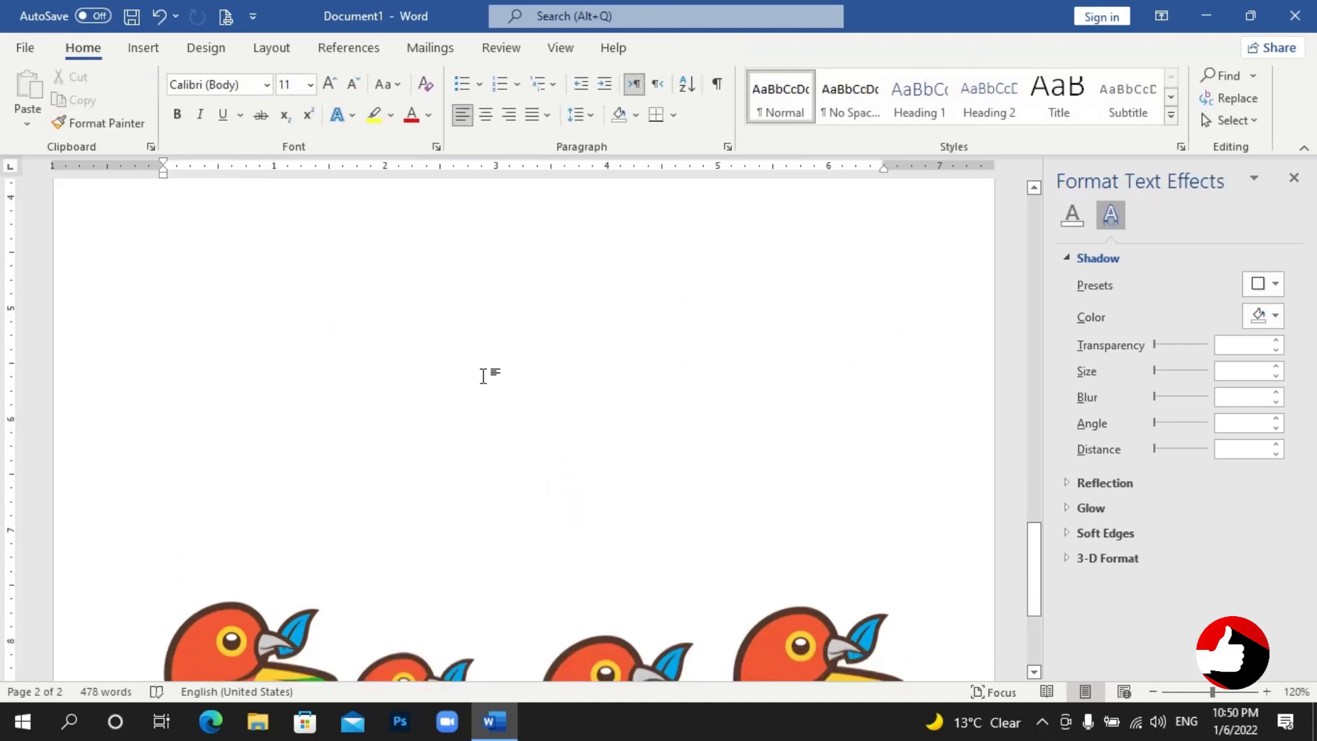
scroll(485, 373, "down", 3)
left_click(400, 492)
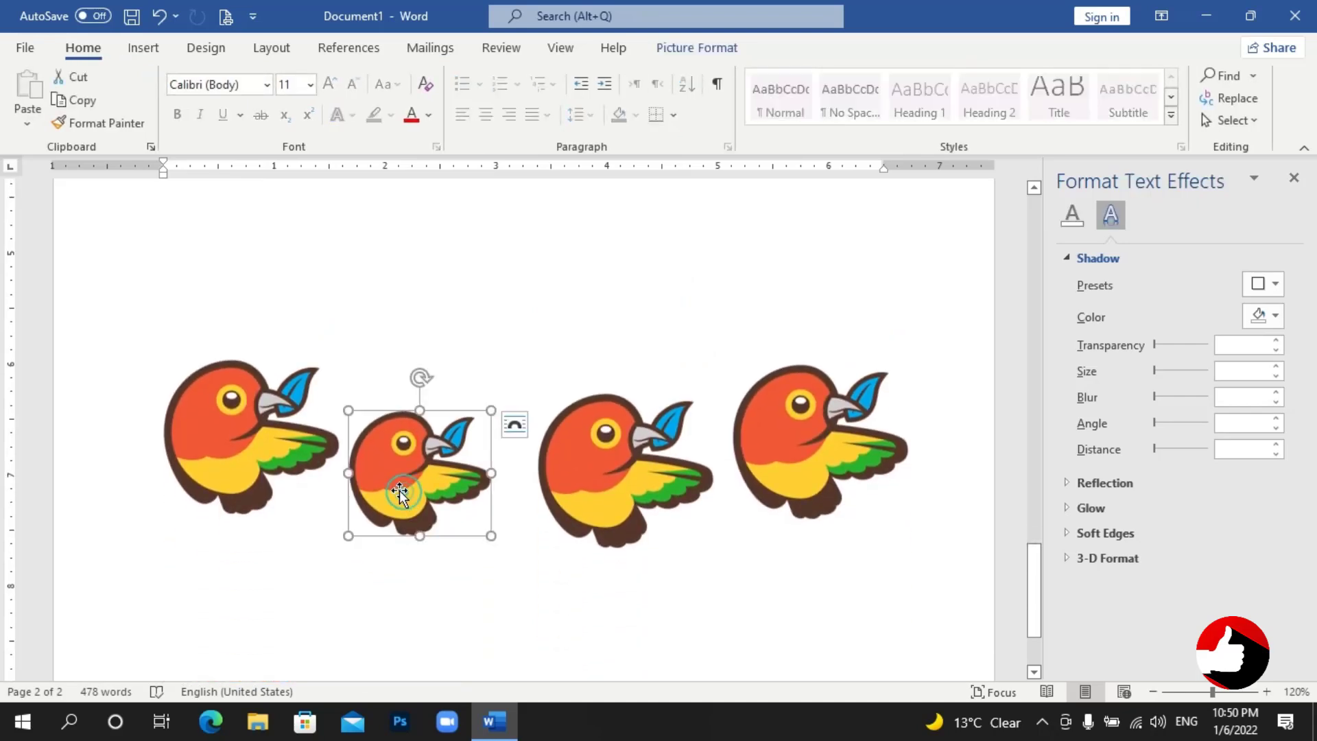
left_click(234, 406, "ctrl")
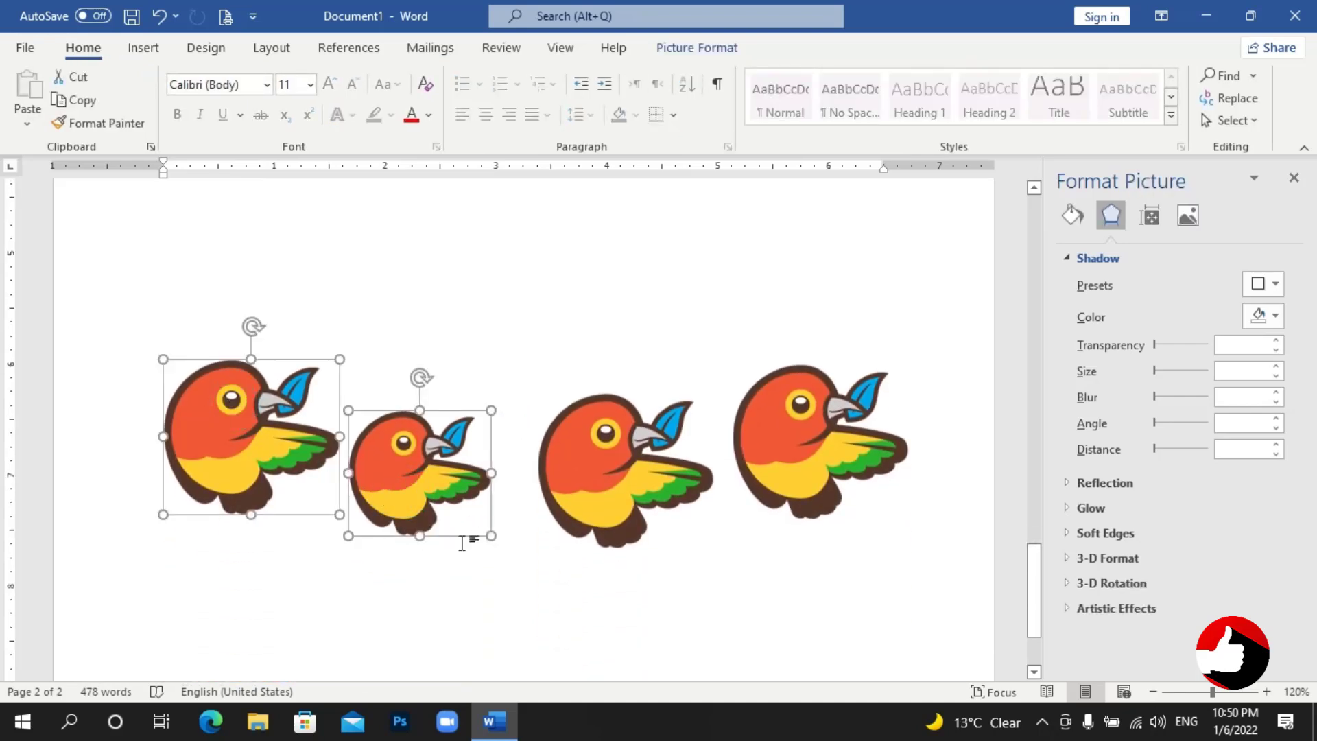
Try Align Left, Align Right and Align Center on the two selected birds.
left_click(696, 47)
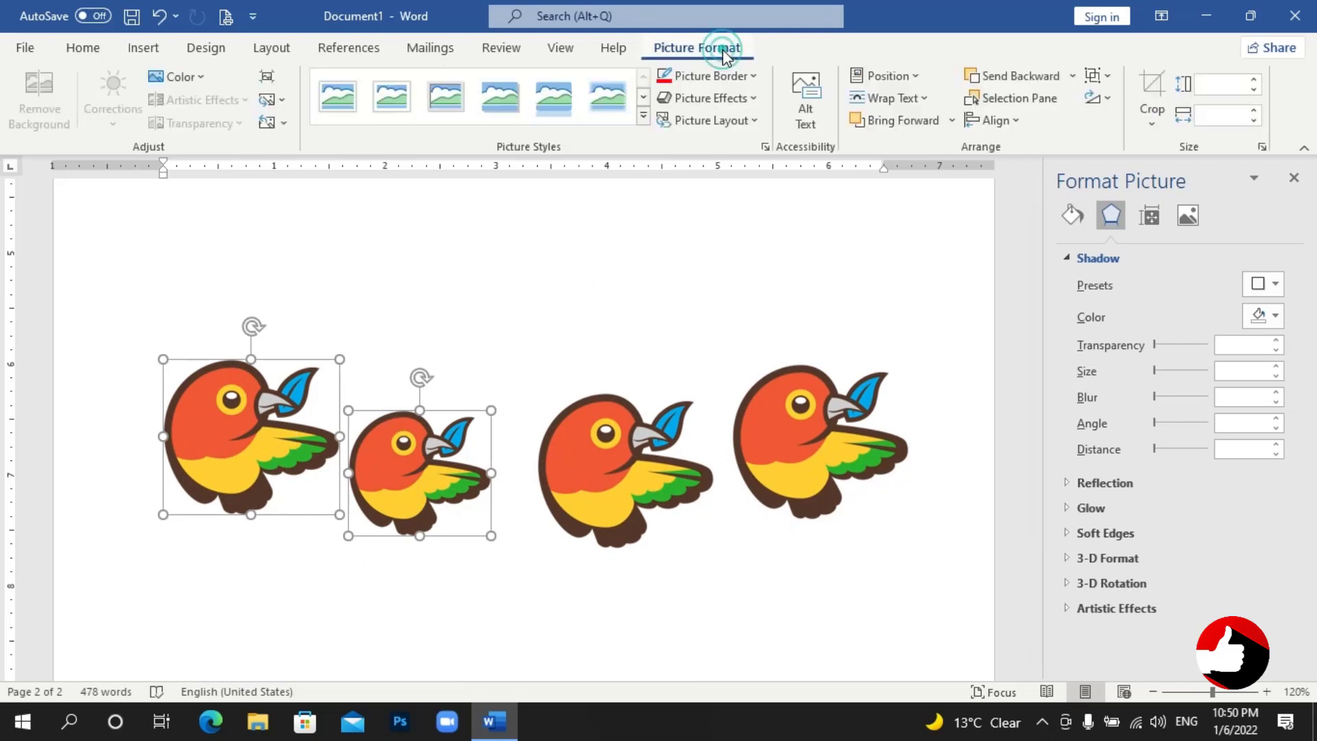
left_click(1019, 121)
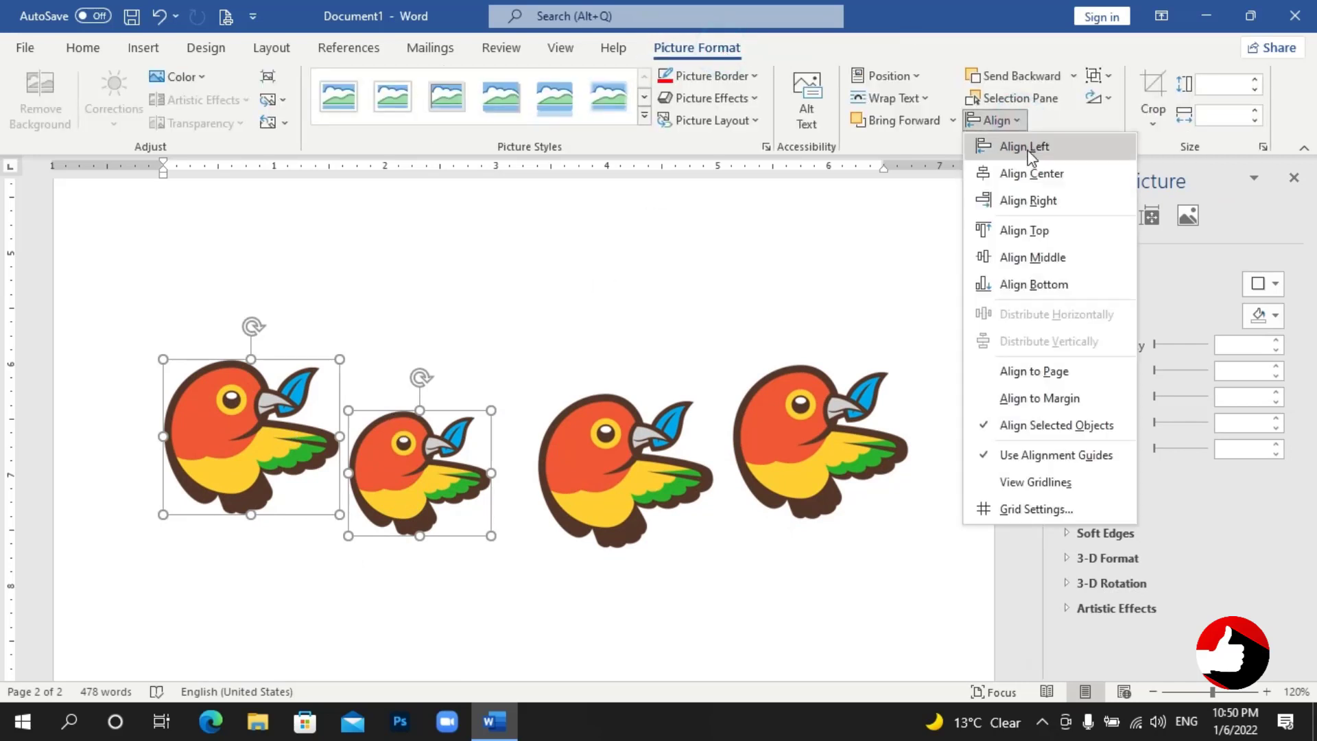
left_click(1029, 148)
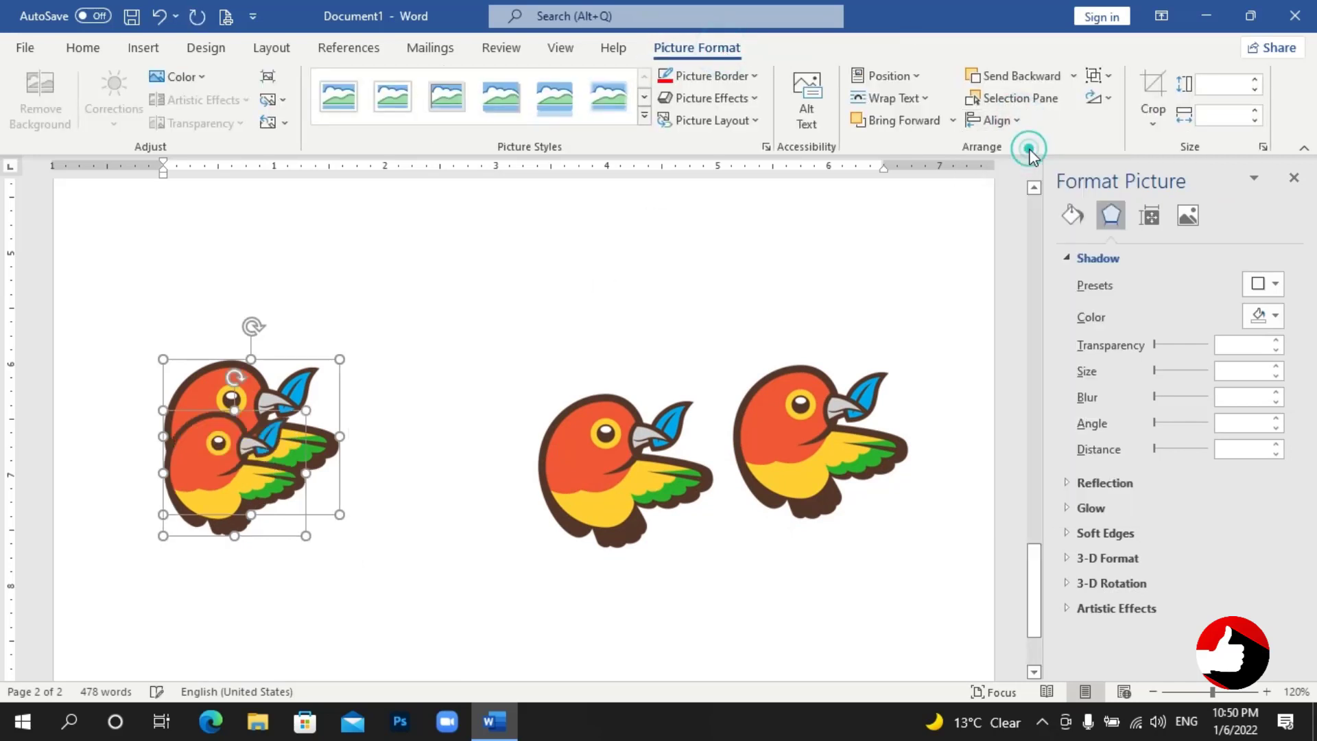
left_click(1016, 120)
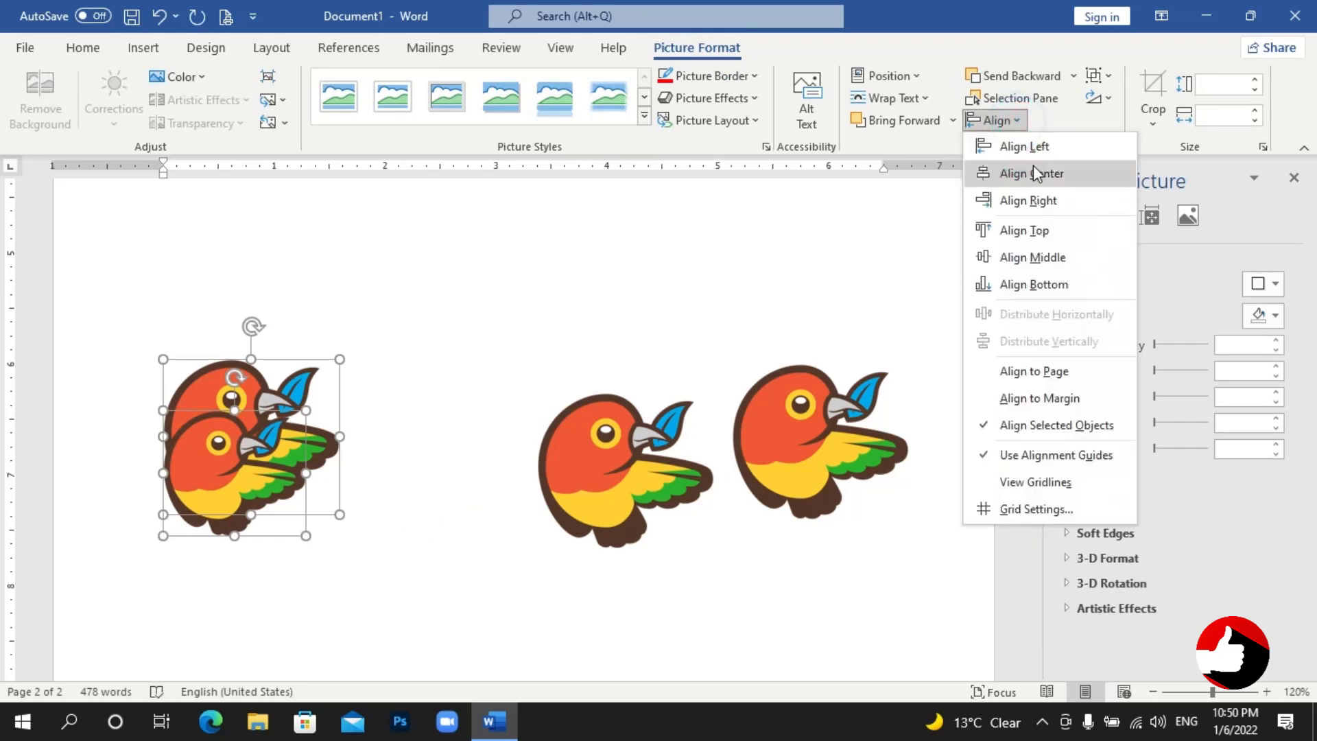
left_click(1032, 198)
left_click(1015, 120)
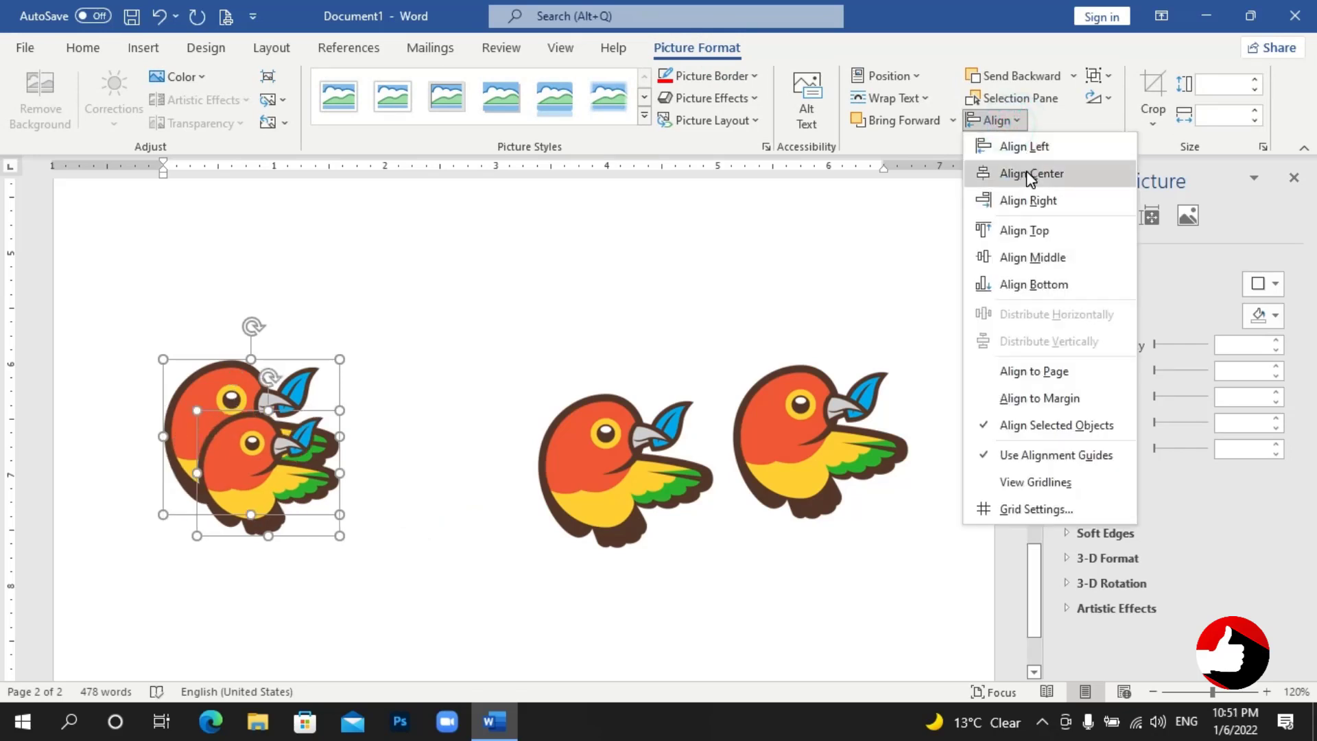
left_click(1026, 173)
Try Align Top, Align Middle and Align Bottom on the two birds.
left_click(1016, 121)
left_click(1024, 231)
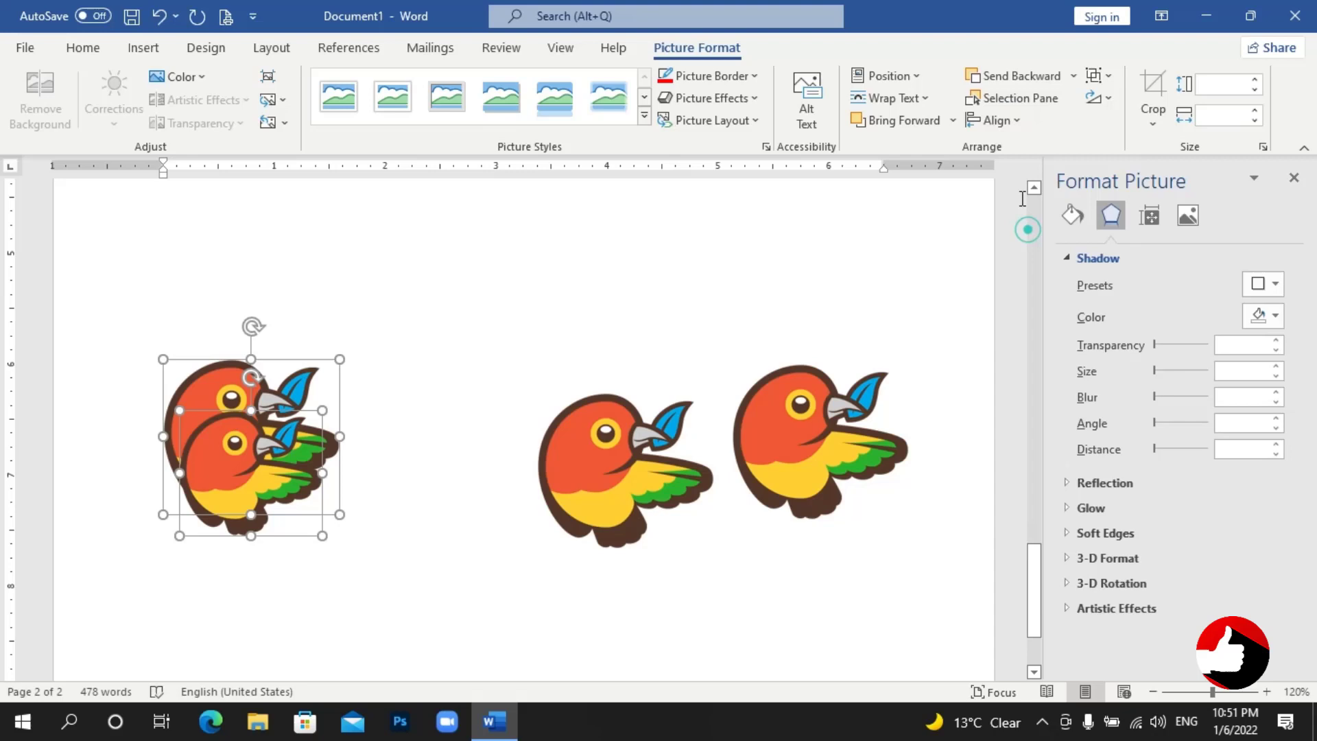
left_click(1014, 122)
left_click(1032, 257)
left_click(1015, 121)
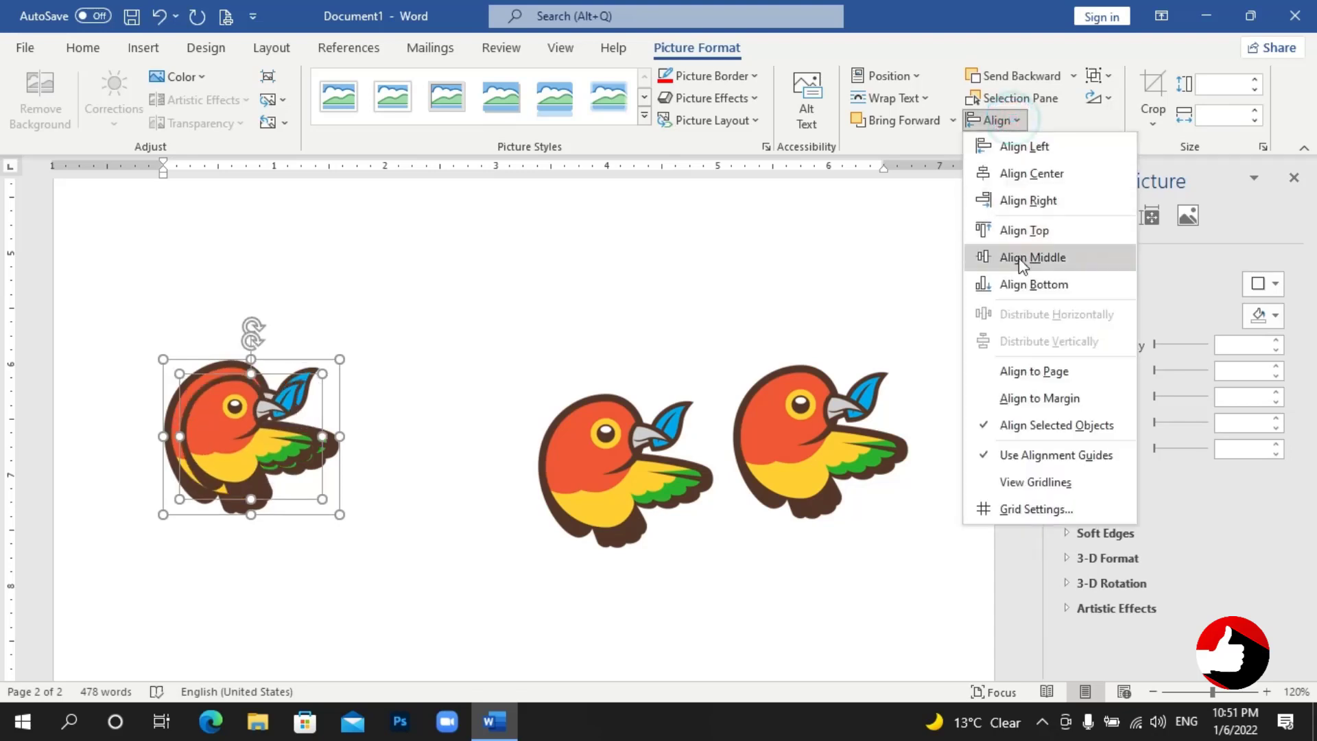
left_click(1018, 282)
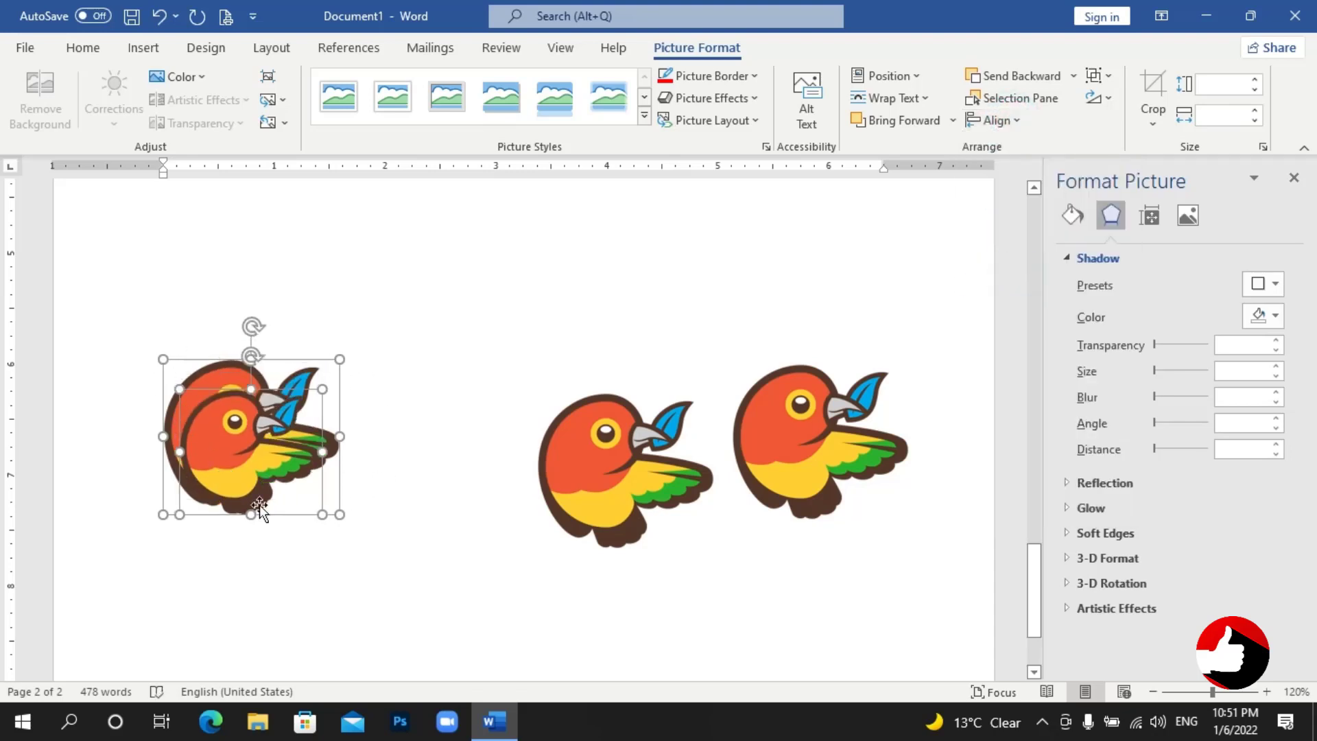
left_click(1016, 122)
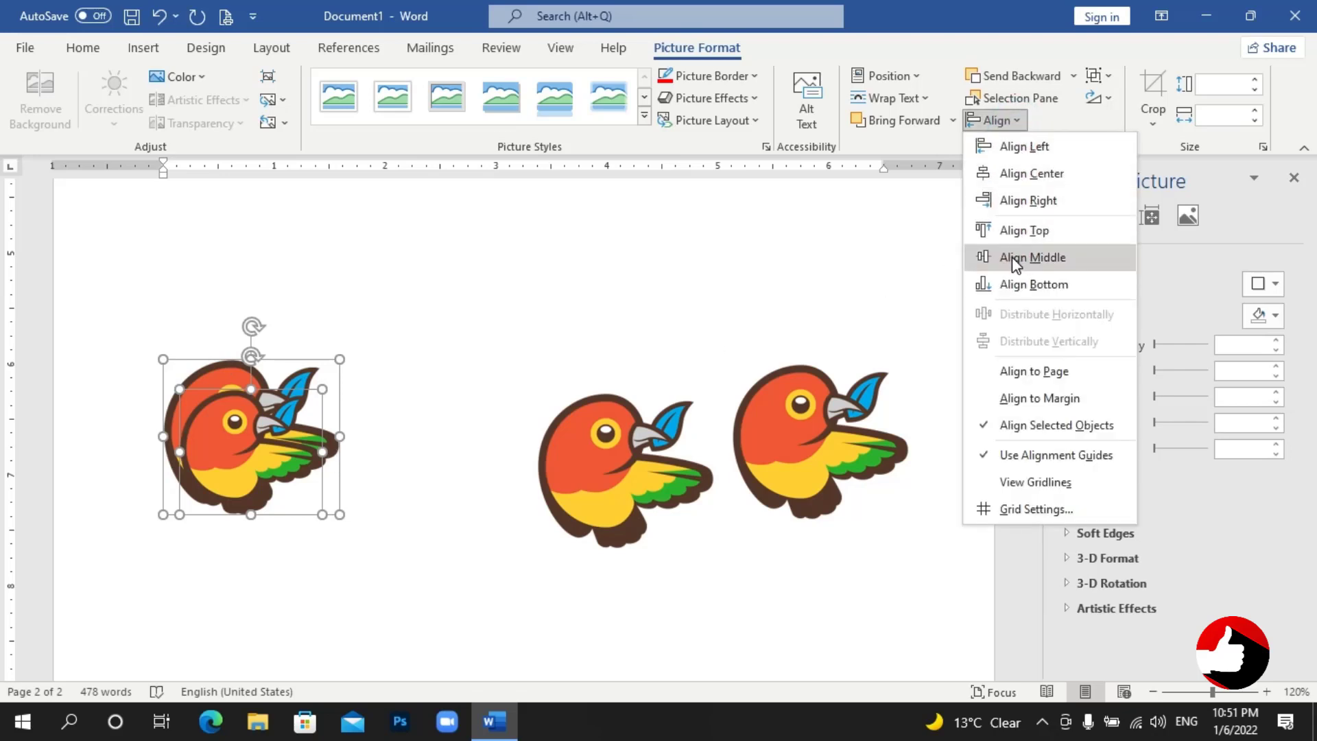
left_click(691, 251)
Undo the alignments and restore the second bird to 1.39" x 1.58" with Ctrl+Z.
key("ctrl+z")
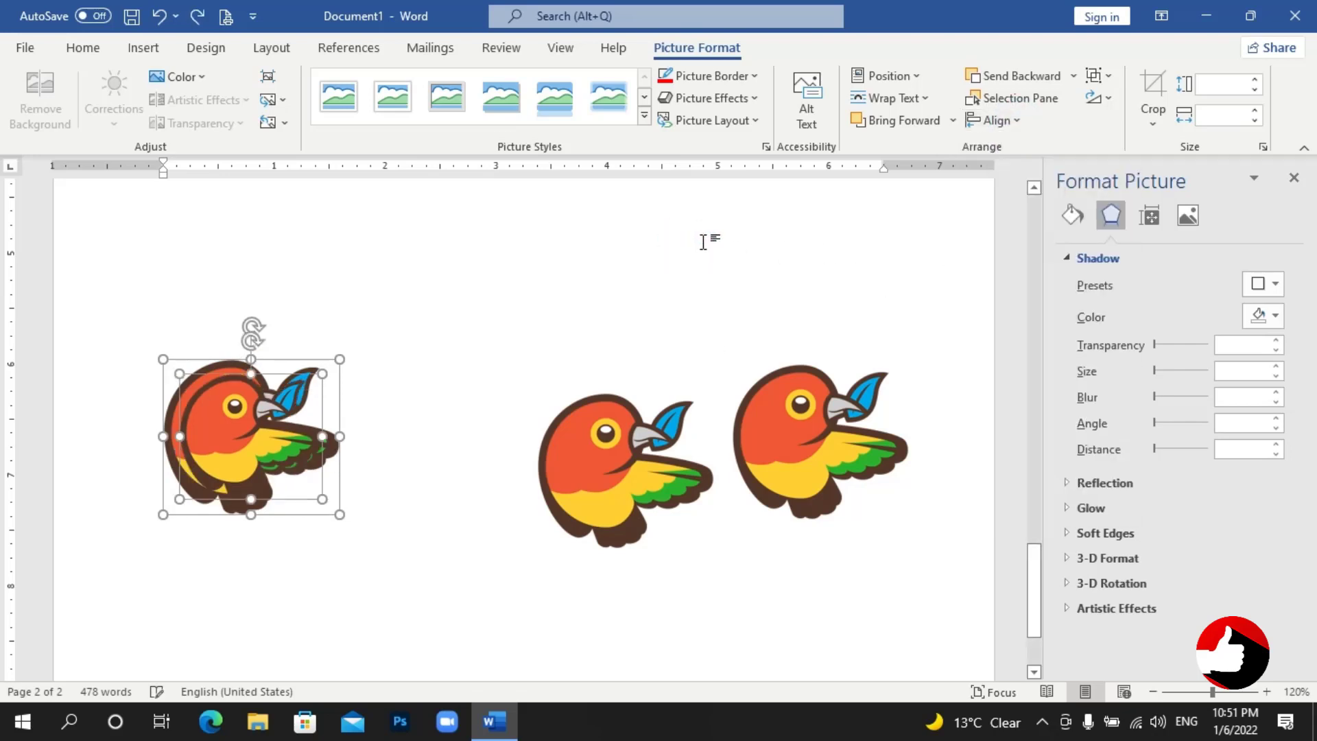
key("ctrl+z")
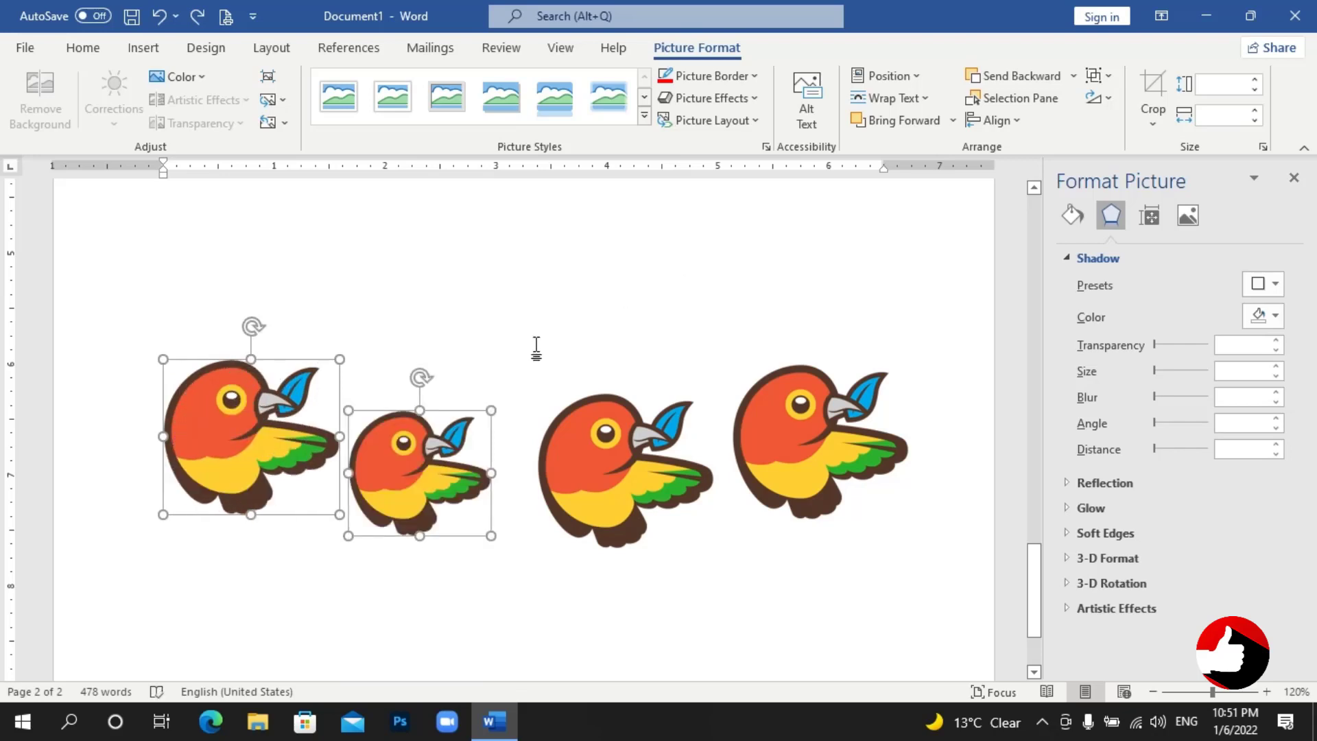
key("ctrl+z")
key("ctrl+z")
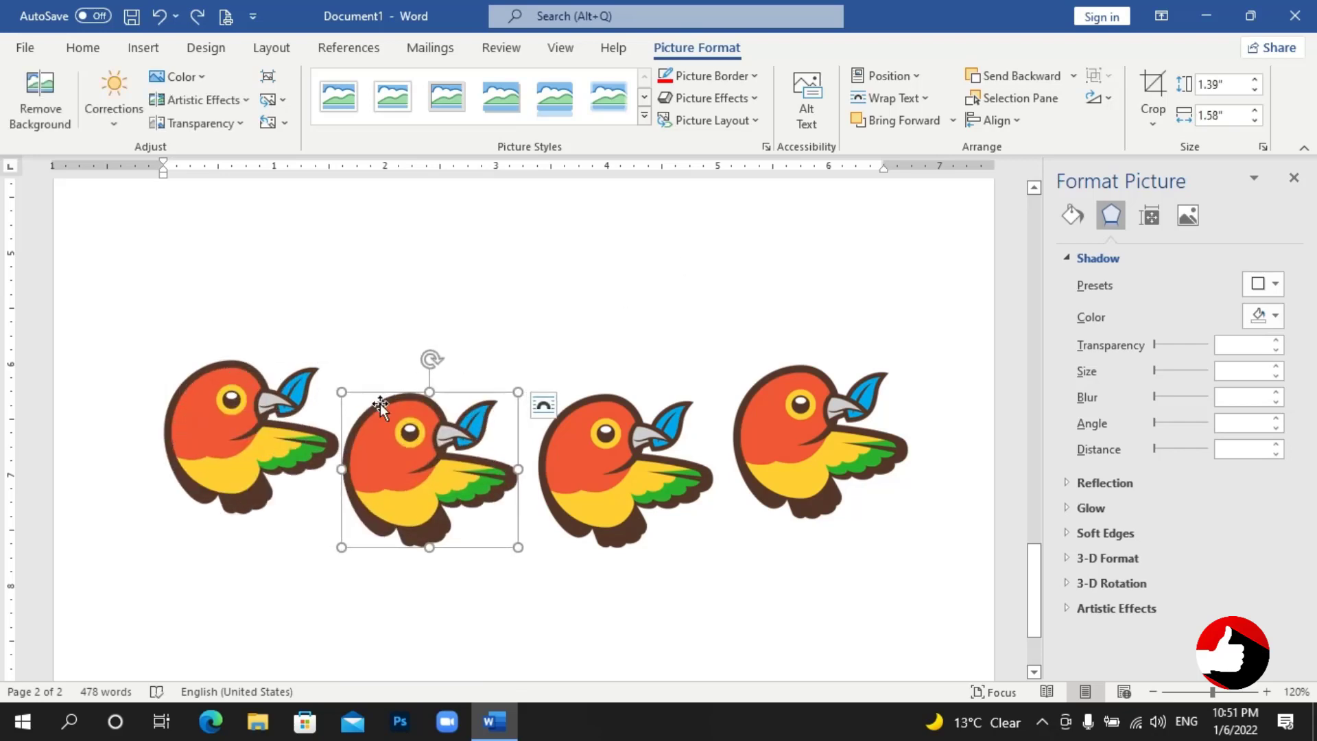
Select all four page-2 birds, apply Align Top, then Distribute Horizontally.
left_click(243, 427)
left_click(414, 439, "ctrl")
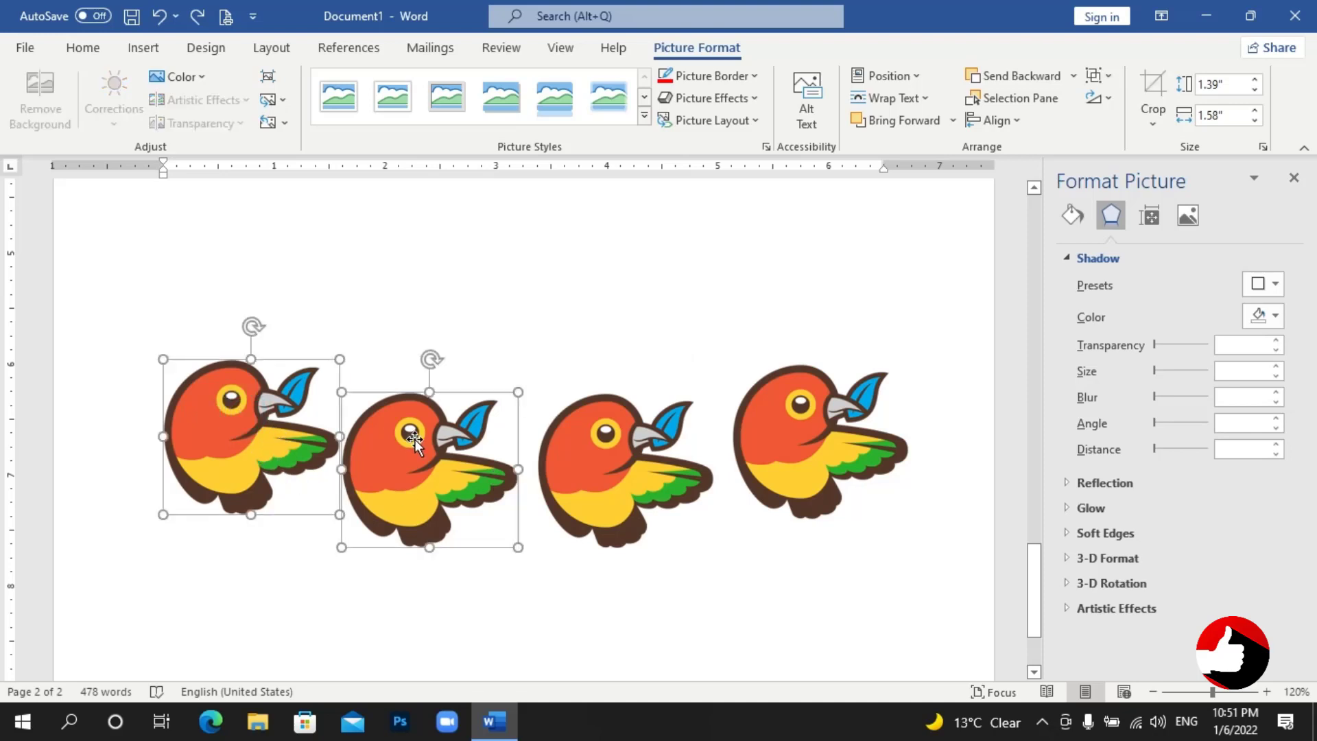
left_click(604, 436, "ctrl")
left_click(780, 428, "ctrl")
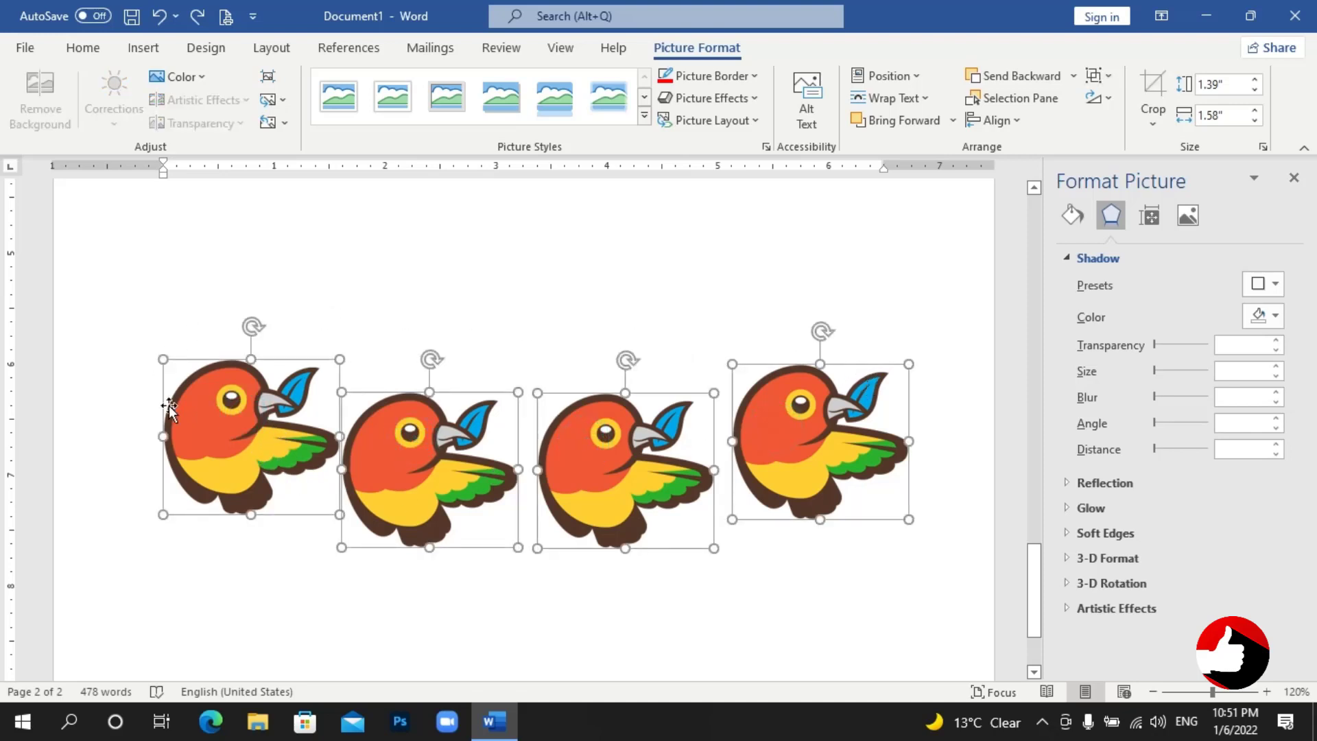
left_click(1014, 118)
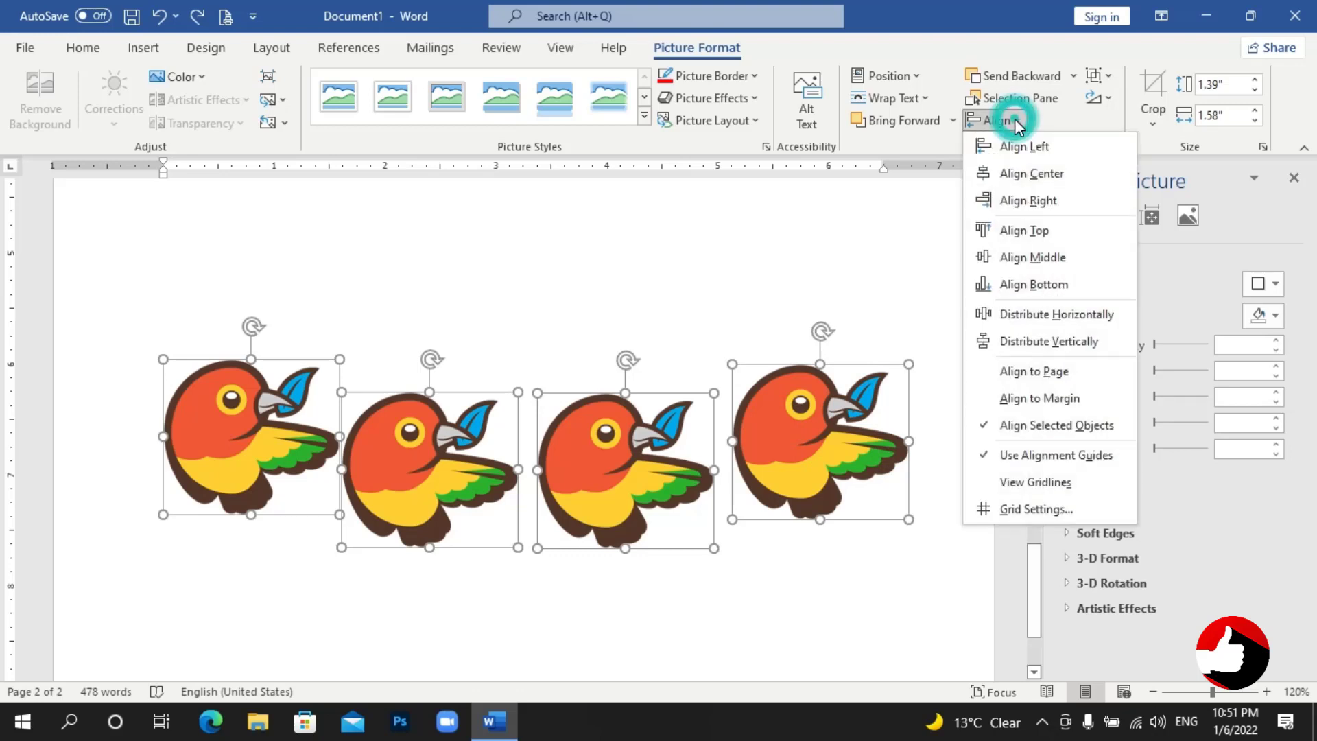
left_click(1031, 233)
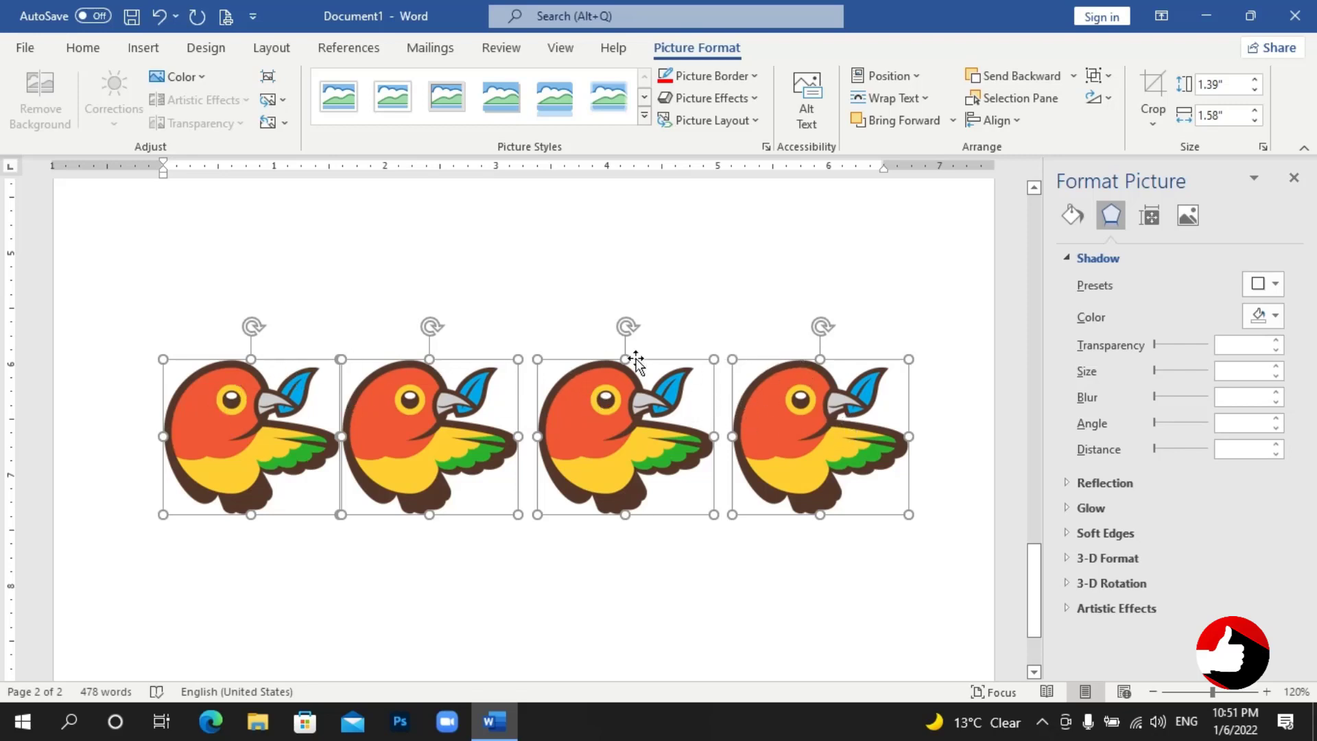
left_click(1021, 122)
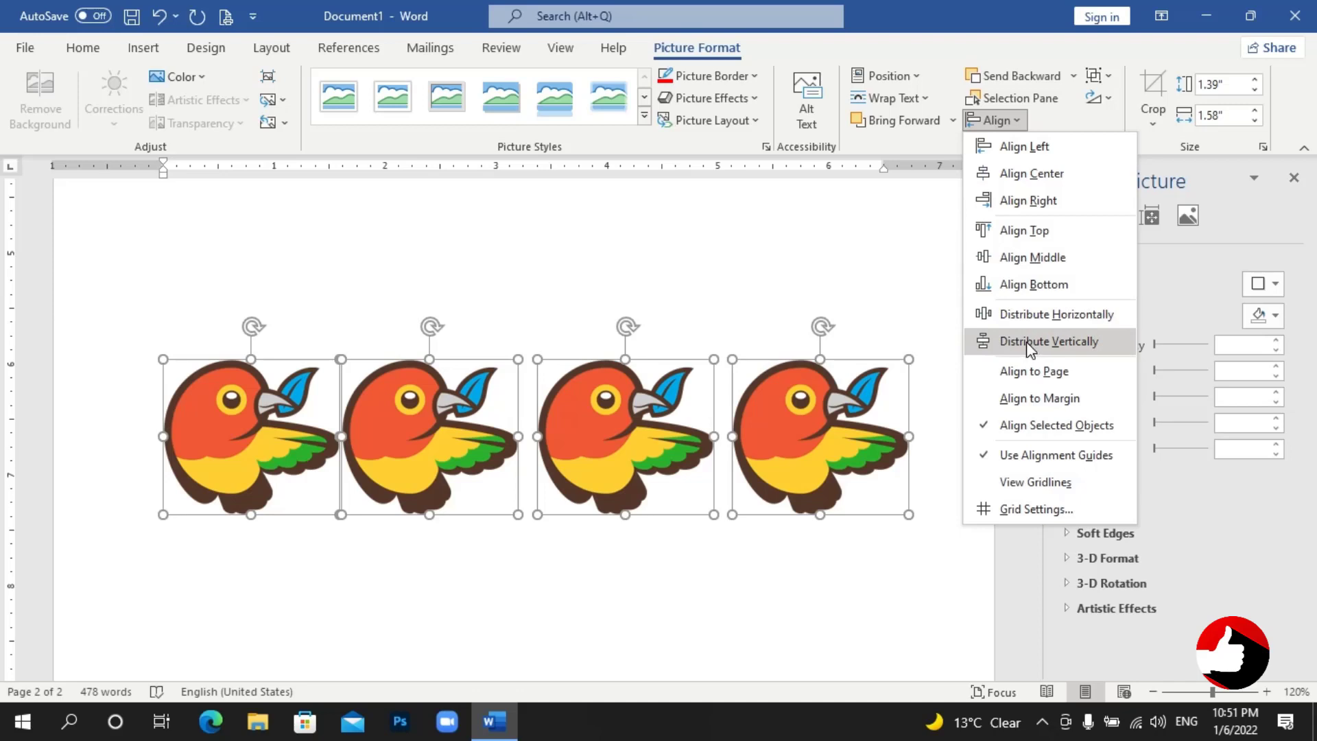
left_click(1061, 317)
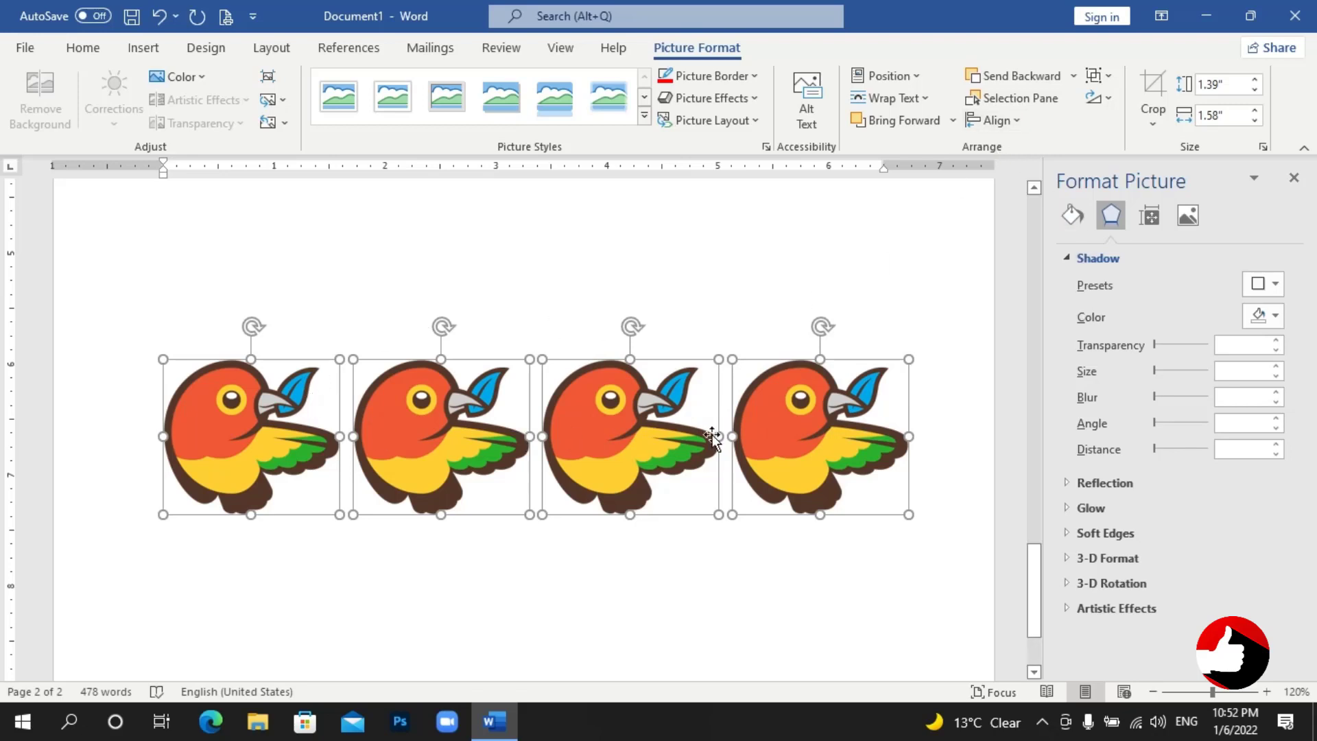
Drag all four birds up into a single top row.
scroll(767, 270, "up", 3)
left_click(768, 270)
scroll(788, 432, "down", 2)
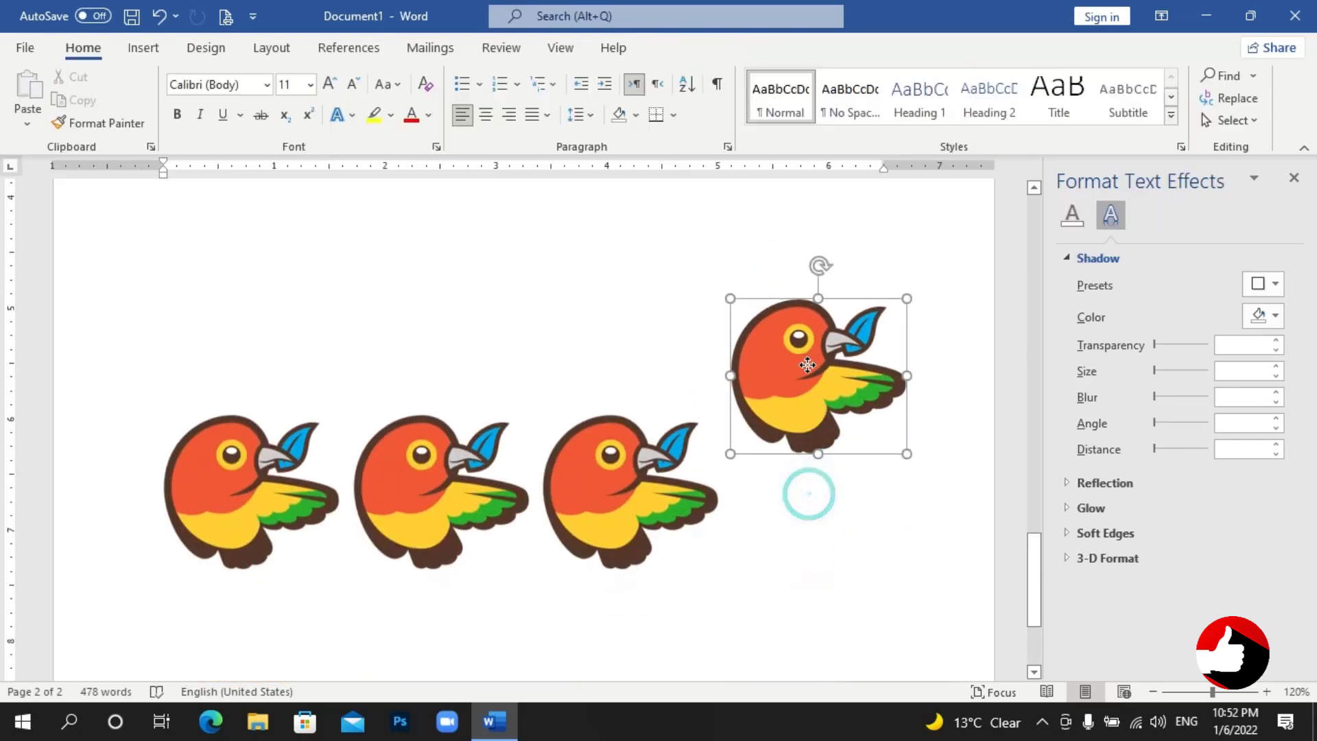
left_click_drag(809, 506, 820, 321)
left_click_drag(614, 502, 638, 304)
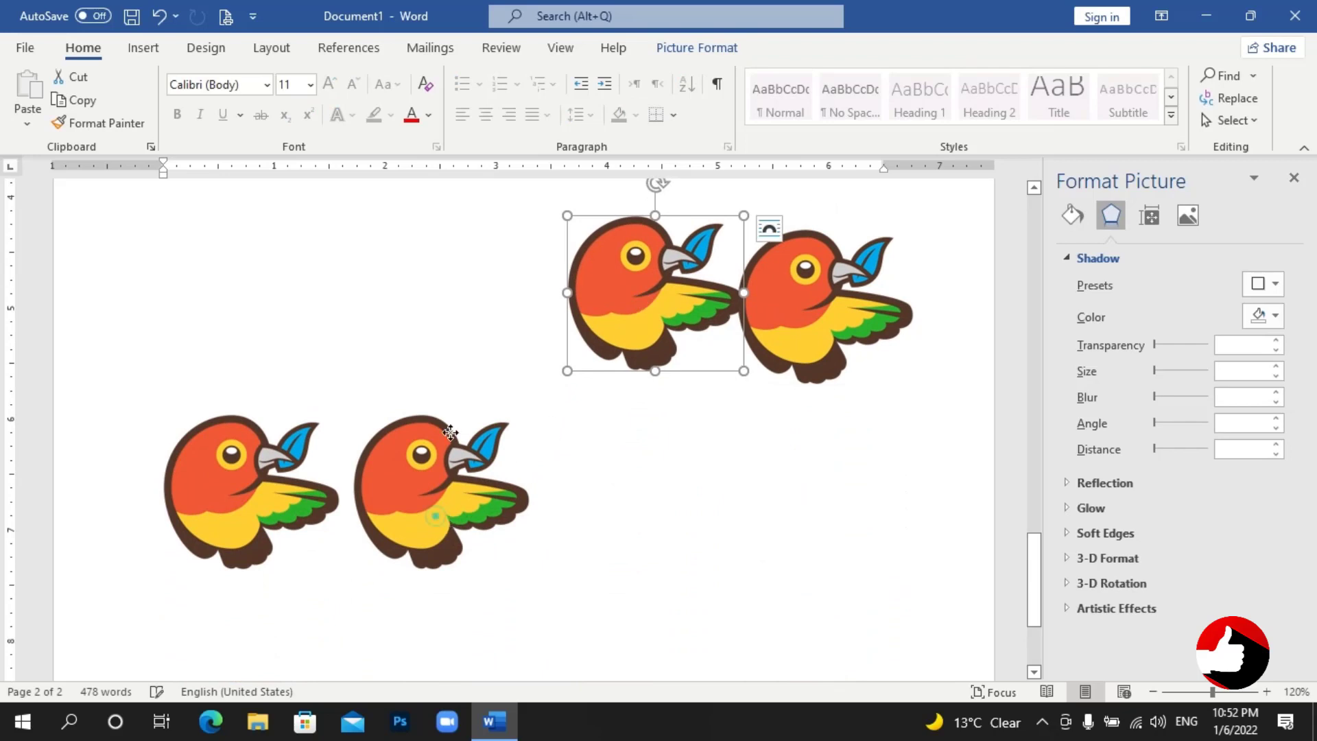
left_click_drag(446, 494, 498, 312)
mouse_move(240, 498)
left_mouse_down()
mouse_move(308, 352)
mouse_move(276, 316)
left_mouse_up()
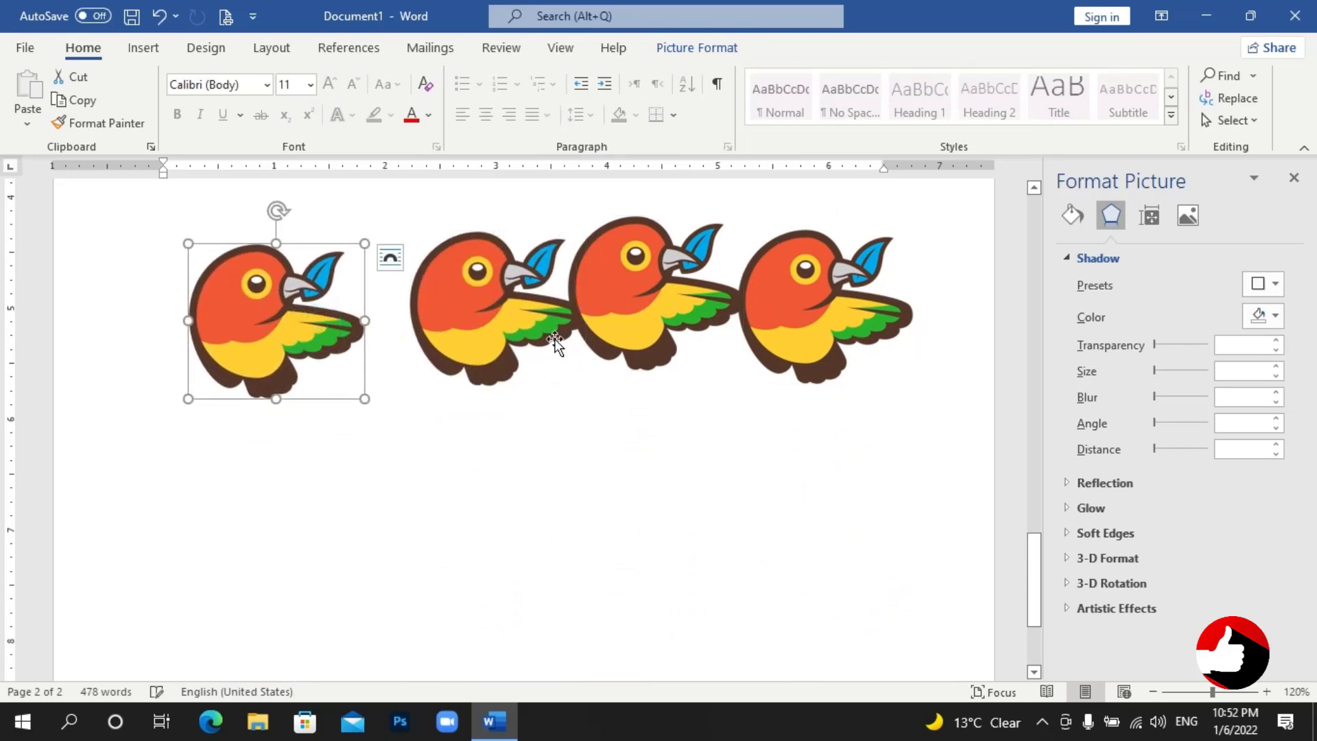
Select all four birds, apply Align Top and Distribute Horizontally, then group them.
left_click(507, 328, "shift")
left_click(627, 317, "shift")
left_click(876, 313, "shift")
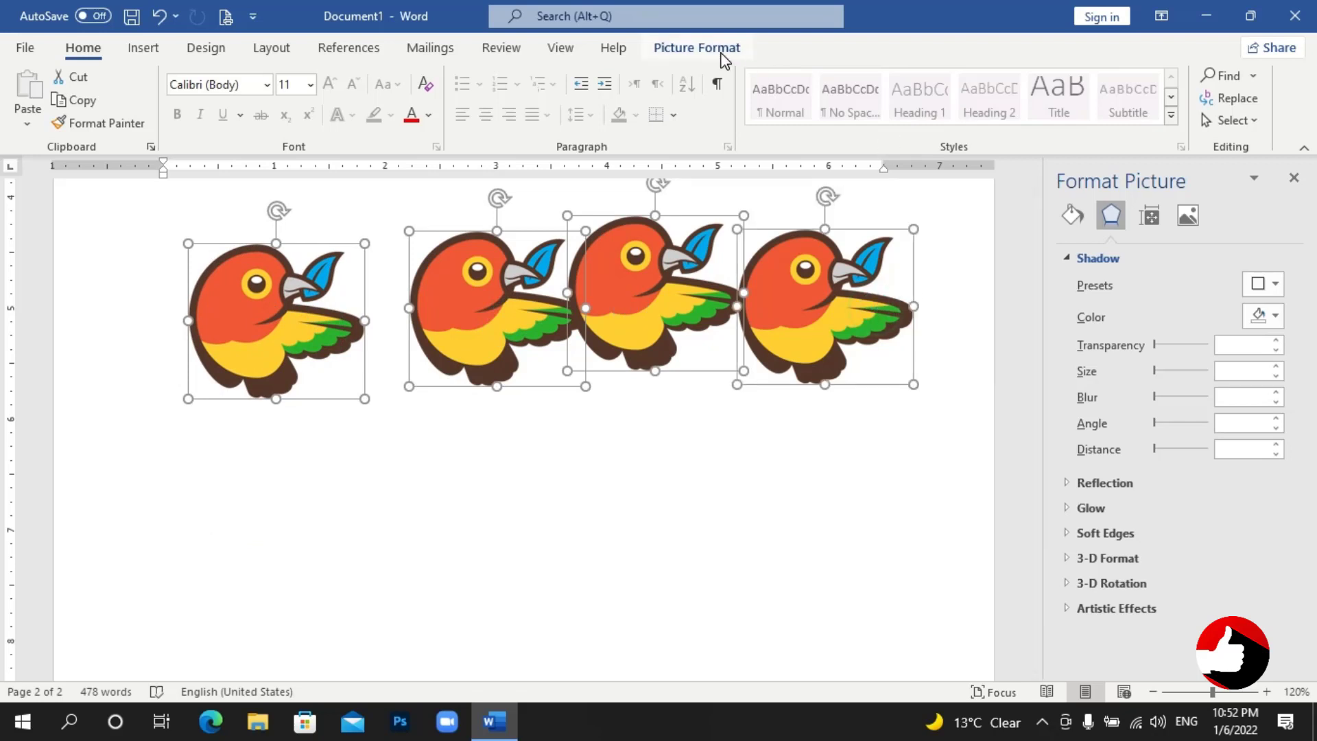
left_click(717, 48)
left_click(1005, 121)
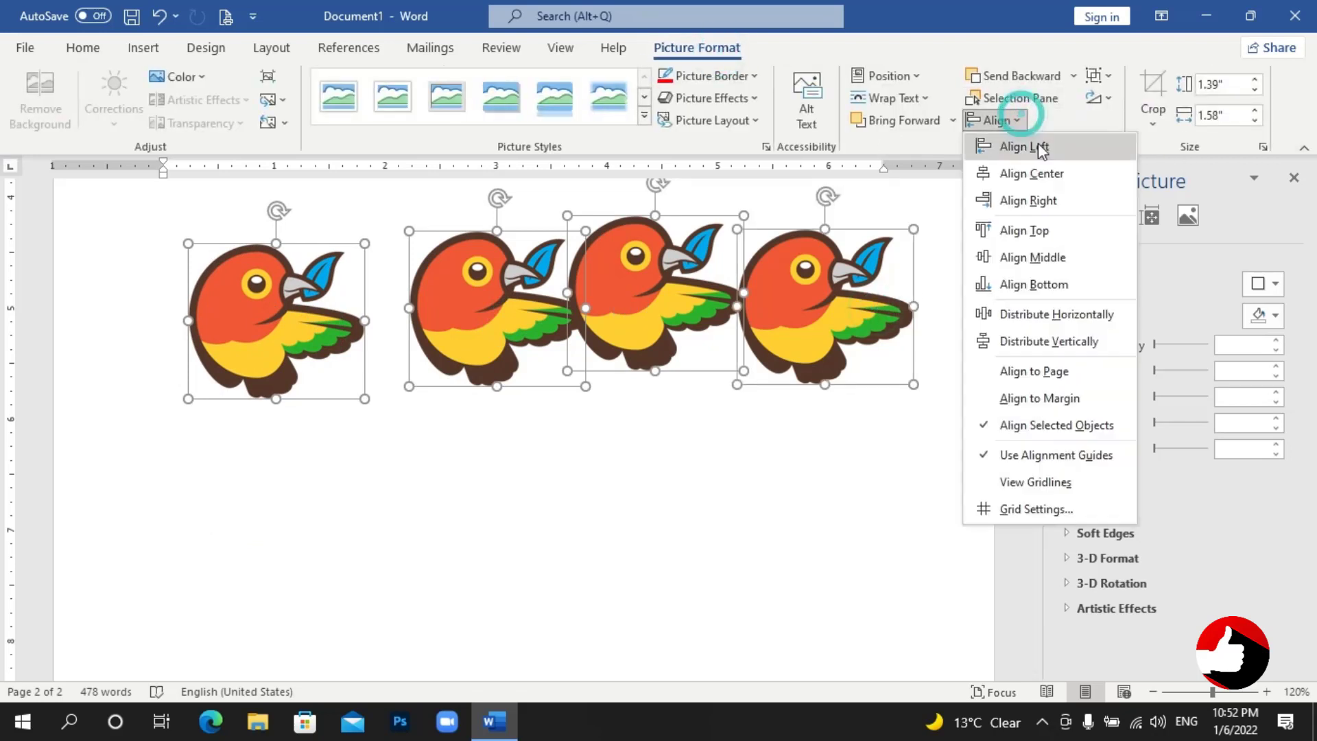
left_click(1023, 230)
left_click(1009, 122)
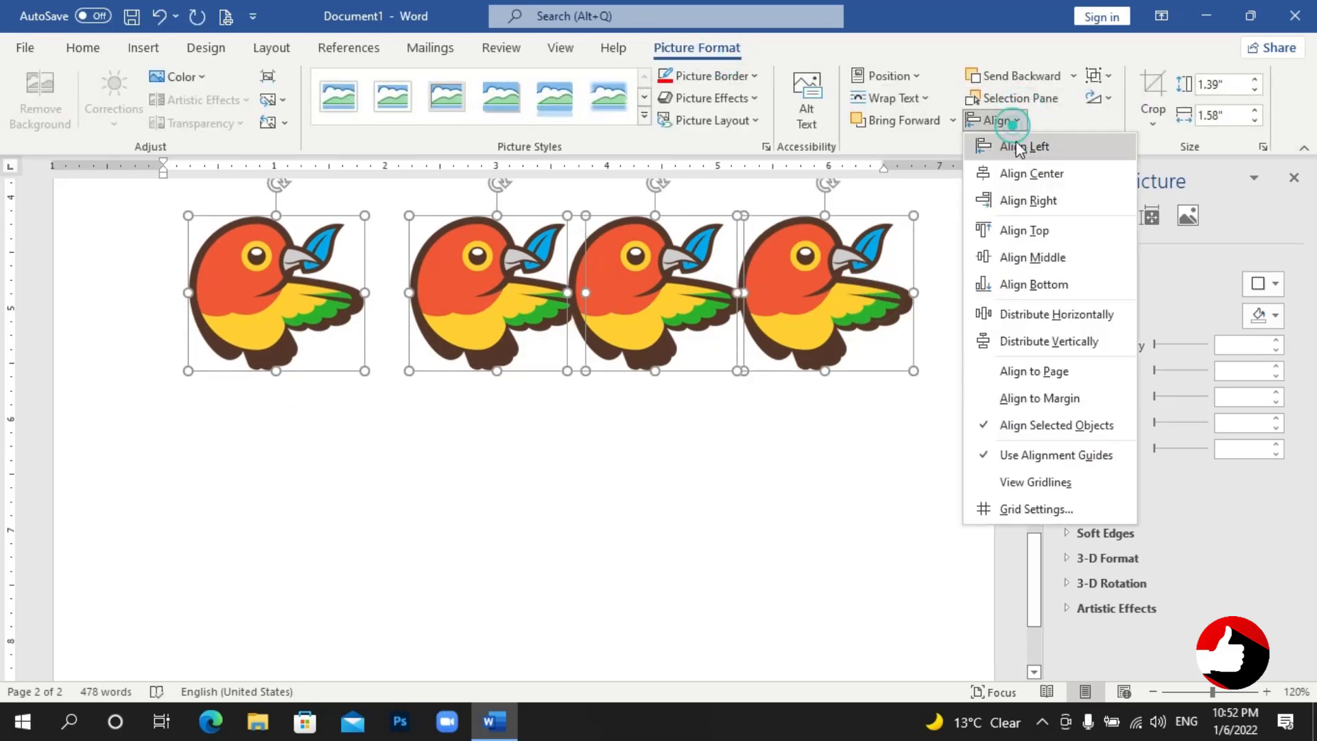
left_click(1026, 311)
left_click(1106, 75)
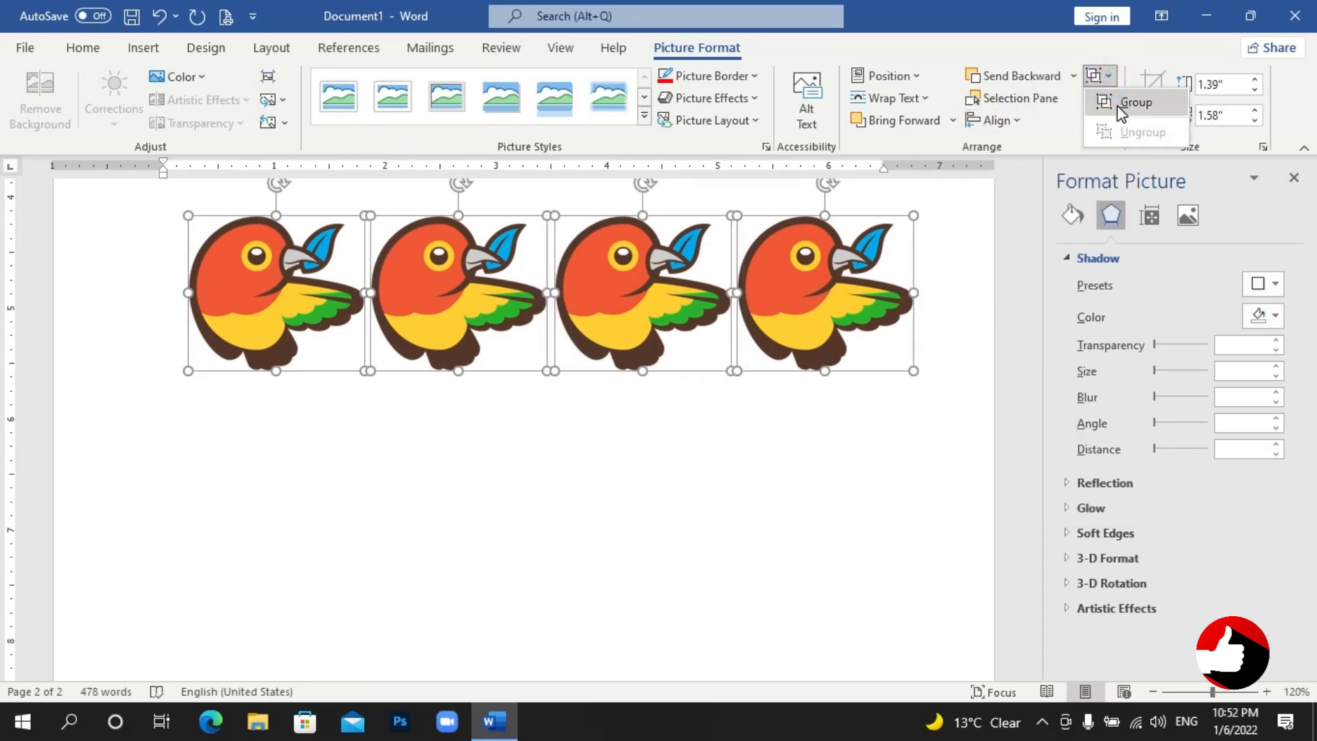
left_click(1125, 102)
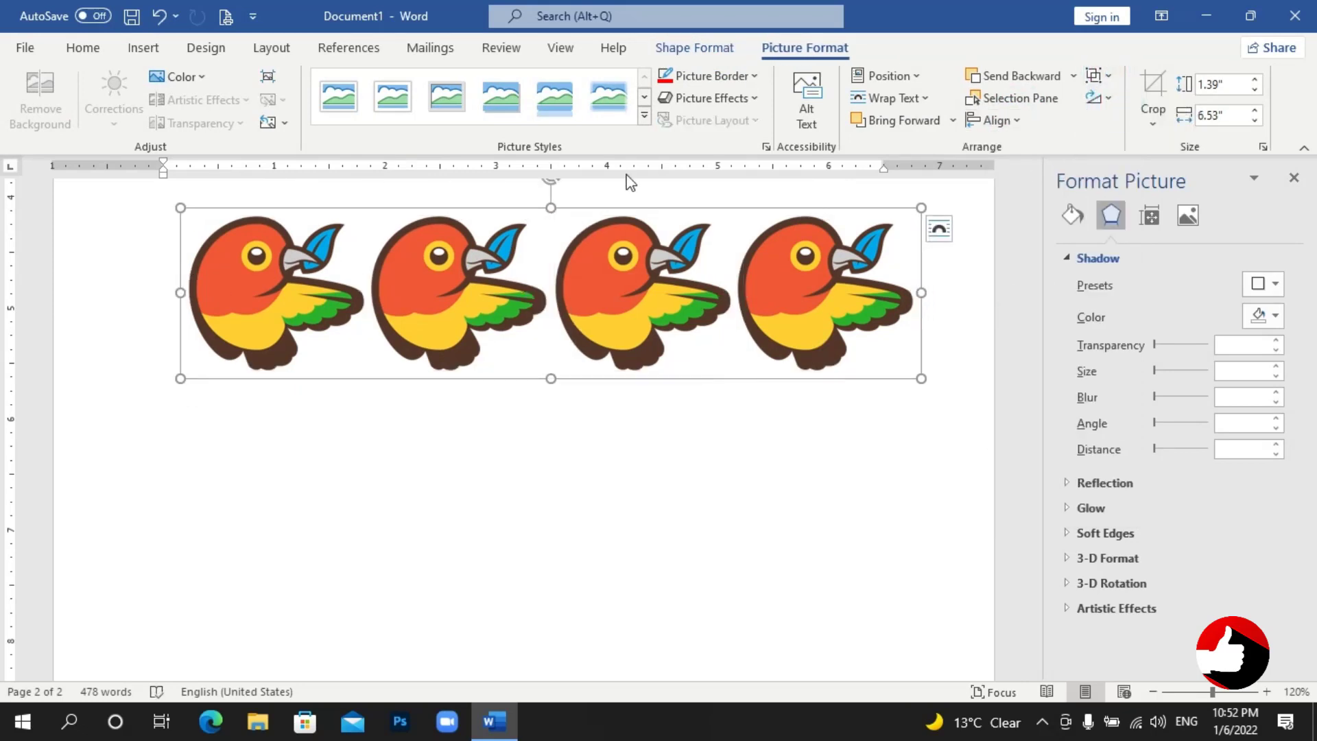
Move the bird group up closer to the paragraph text.
left_click(579, 468)
scroll(668, 410, "up", 3)
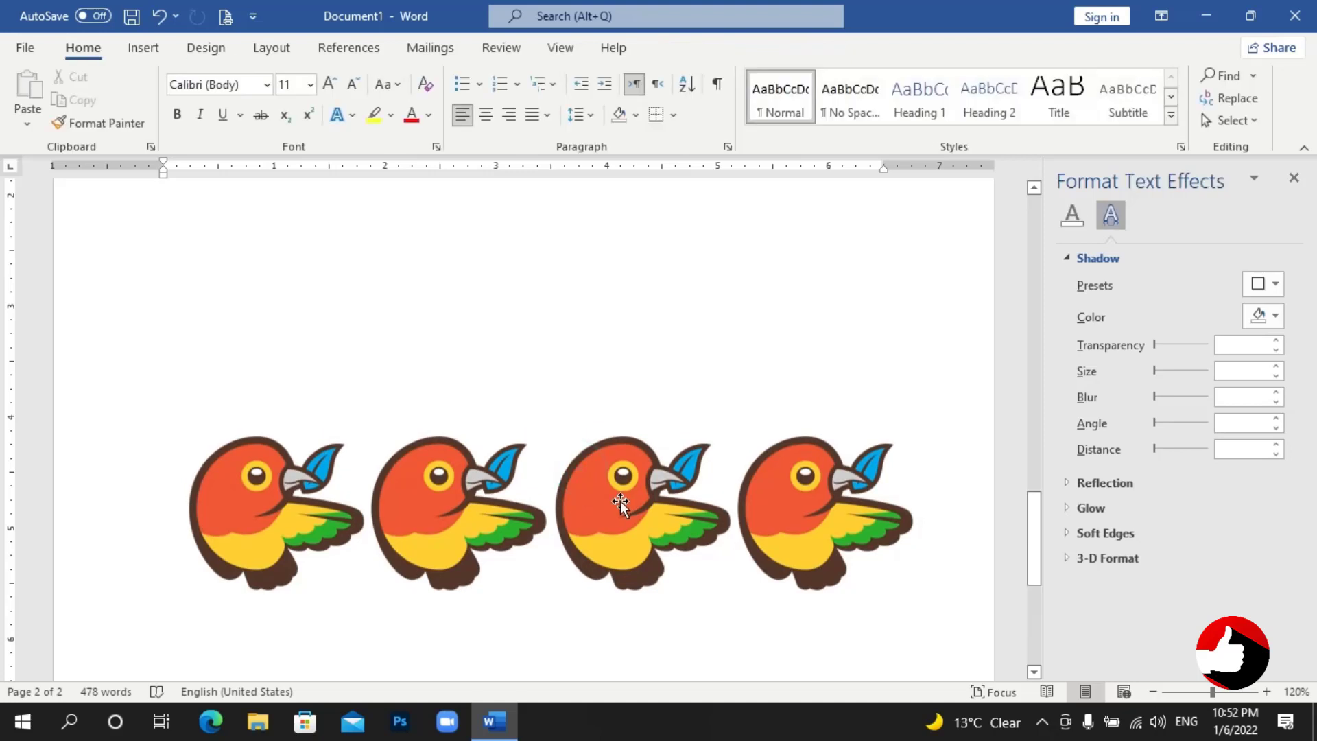
left_click(620, 501)
scroll(623, 521, "down", 3)
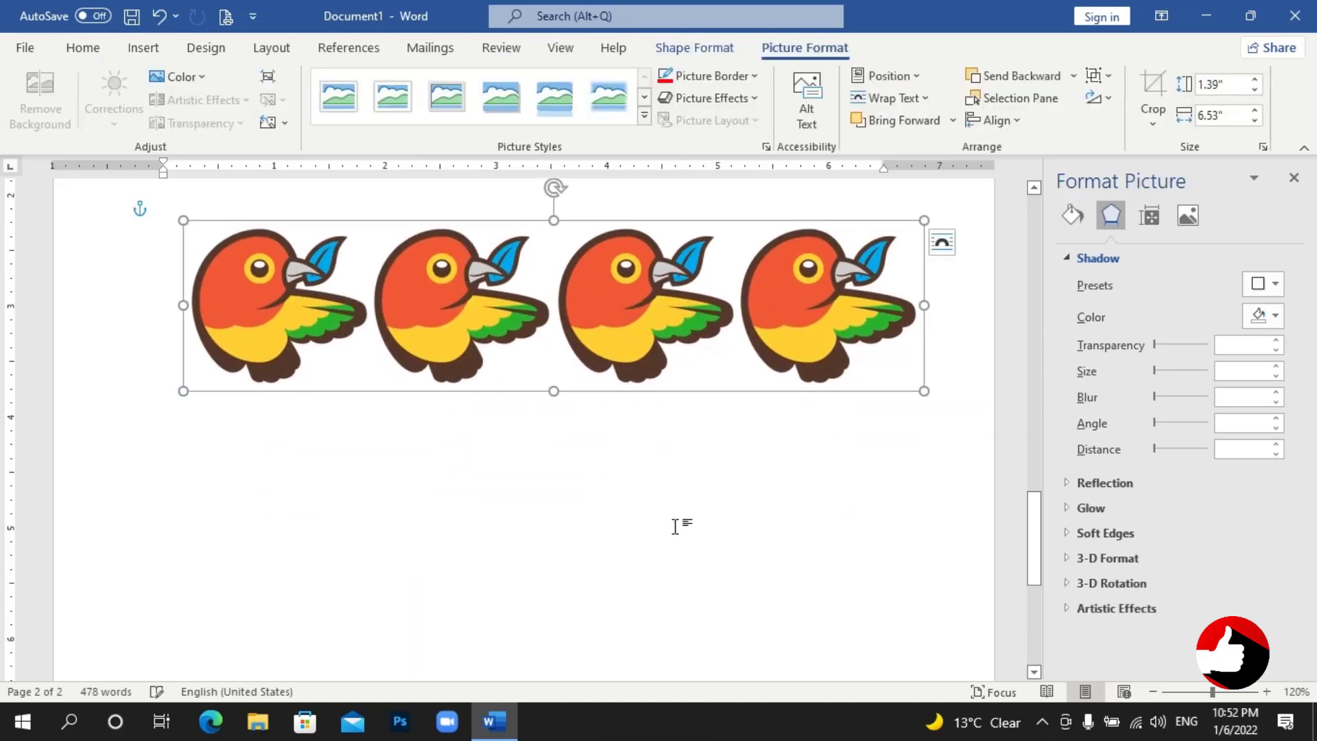
scroll(679, 525, "up", 3)
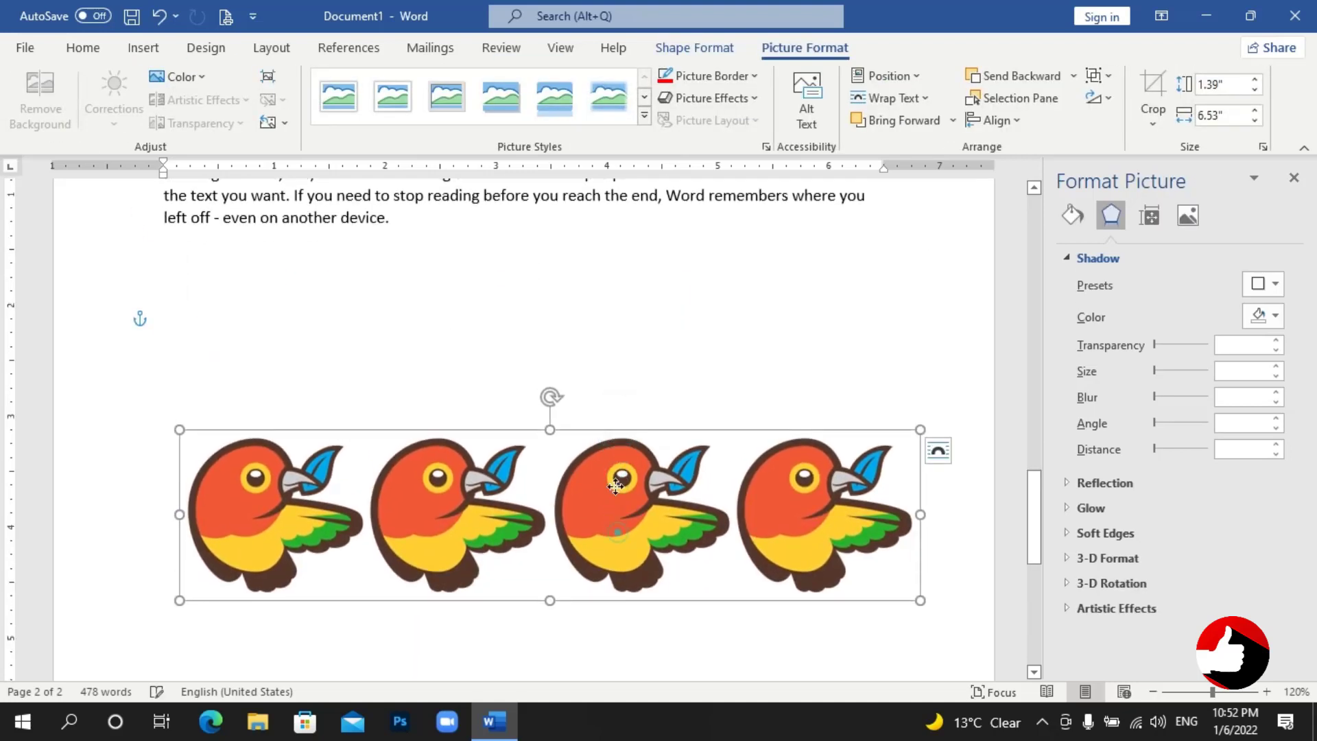
left_click_drag(613, 509, 677, 397)
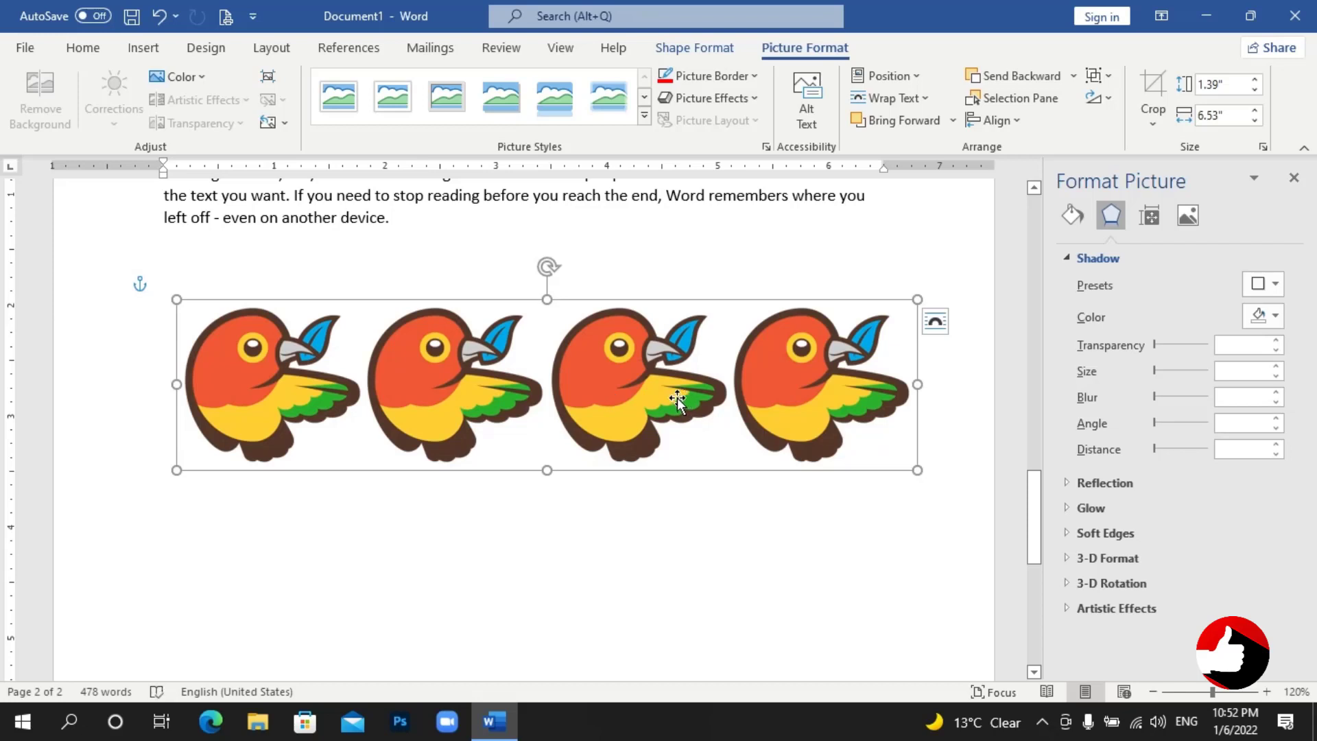
Ungroup the birds, regroup them, then select the fourth bird on its own.
left_click(1110, 75)
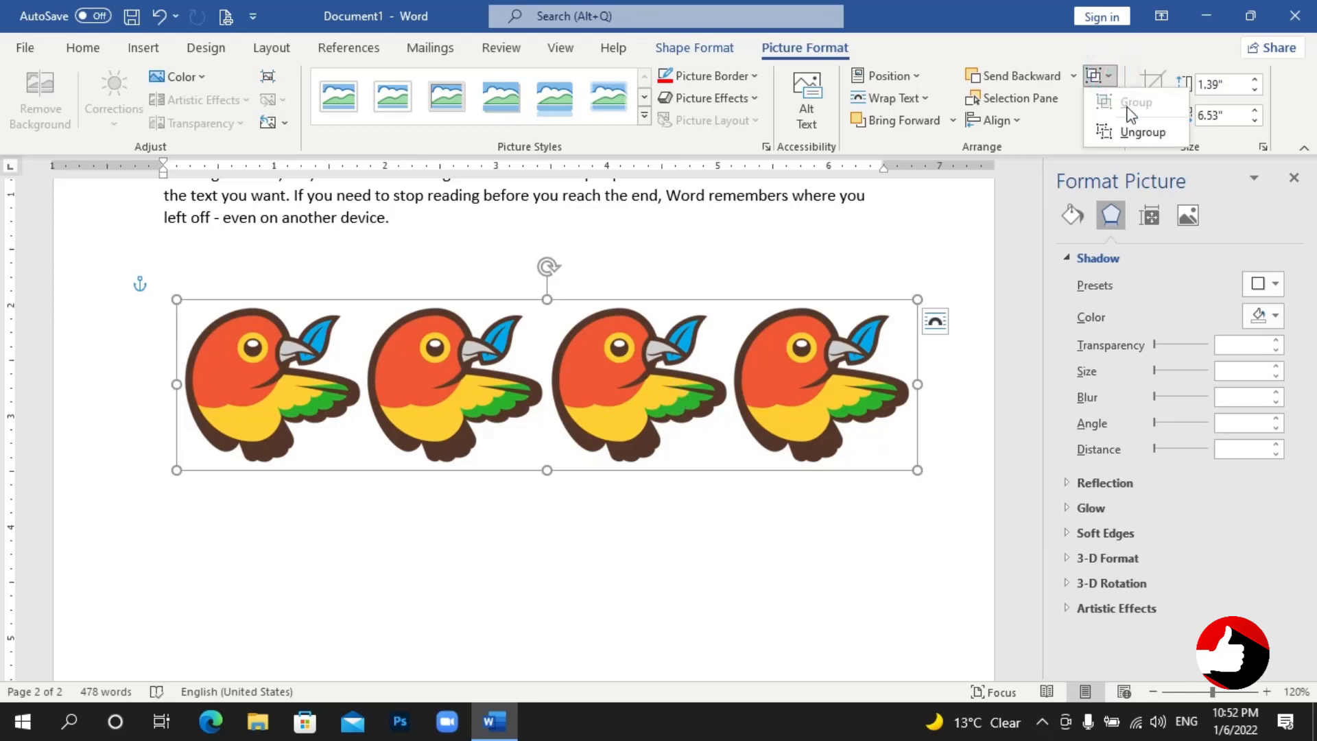
left_click(1139, 133)
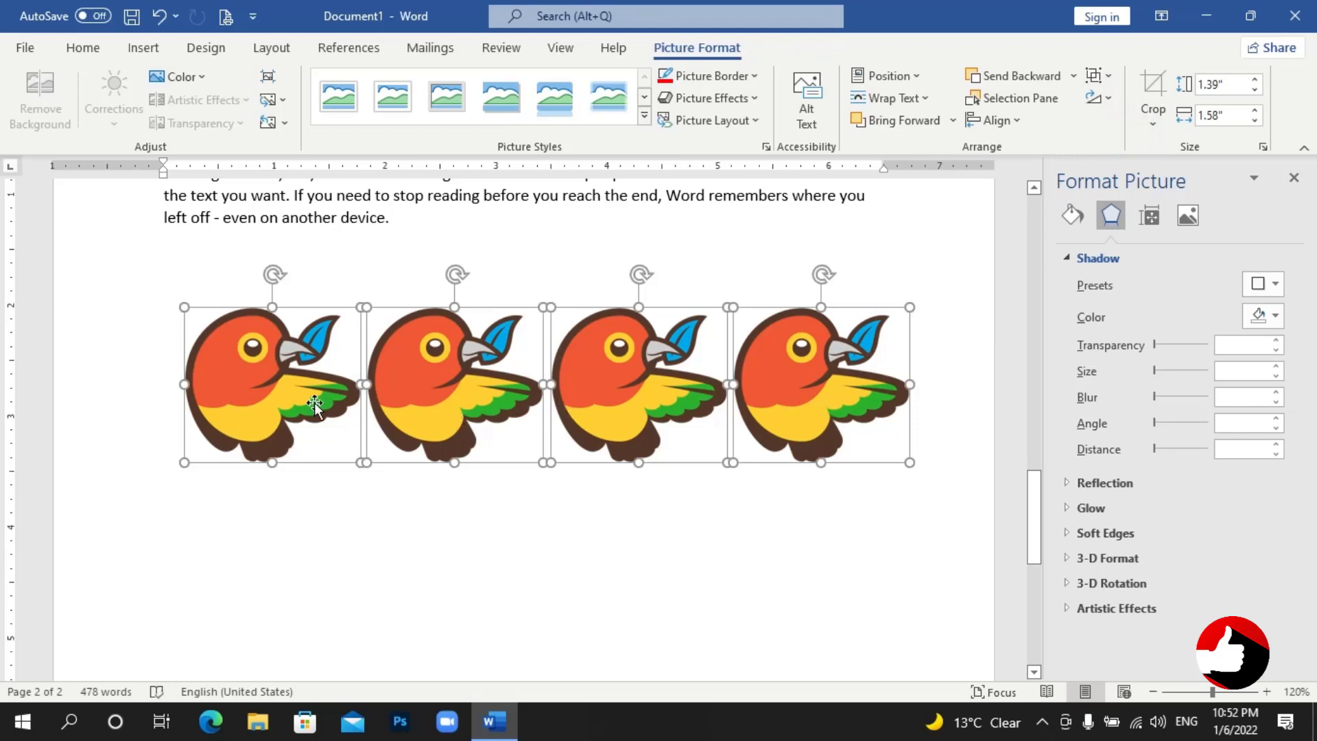
left_click(1105, 75)
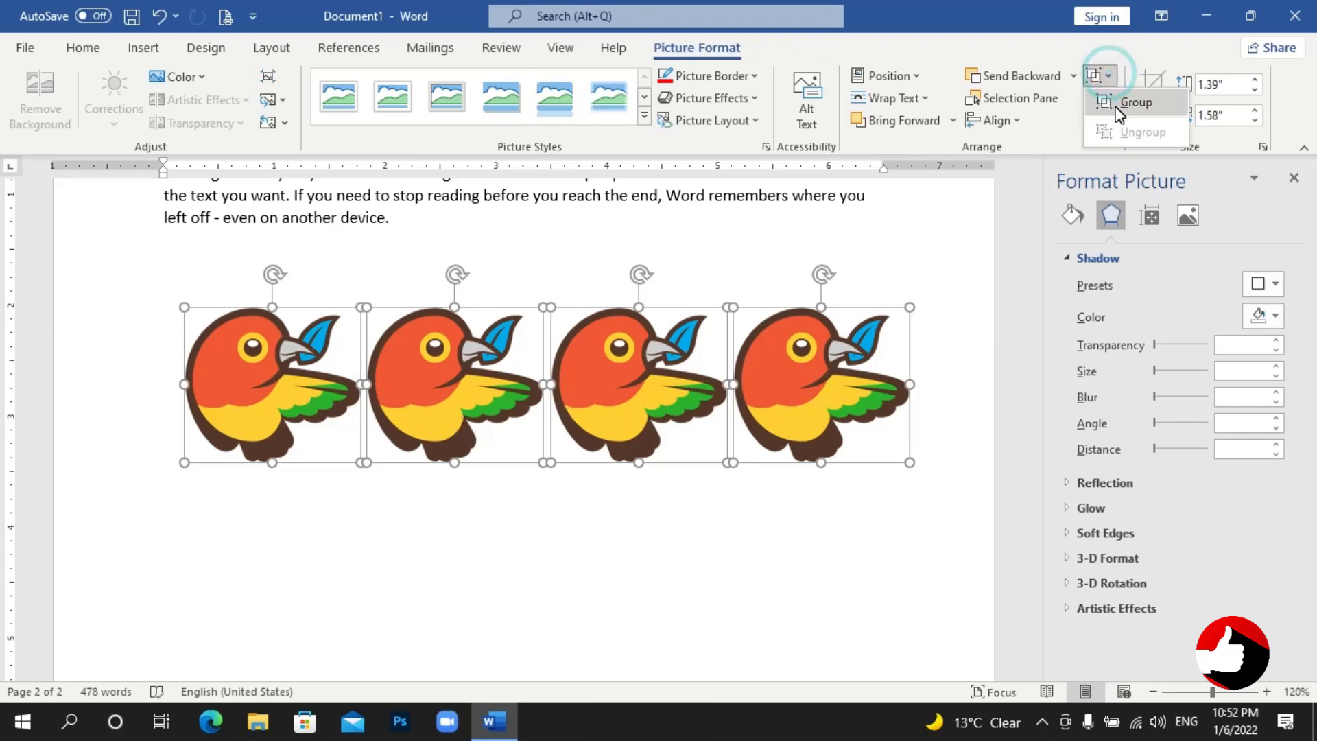
left_click(1114, 103)
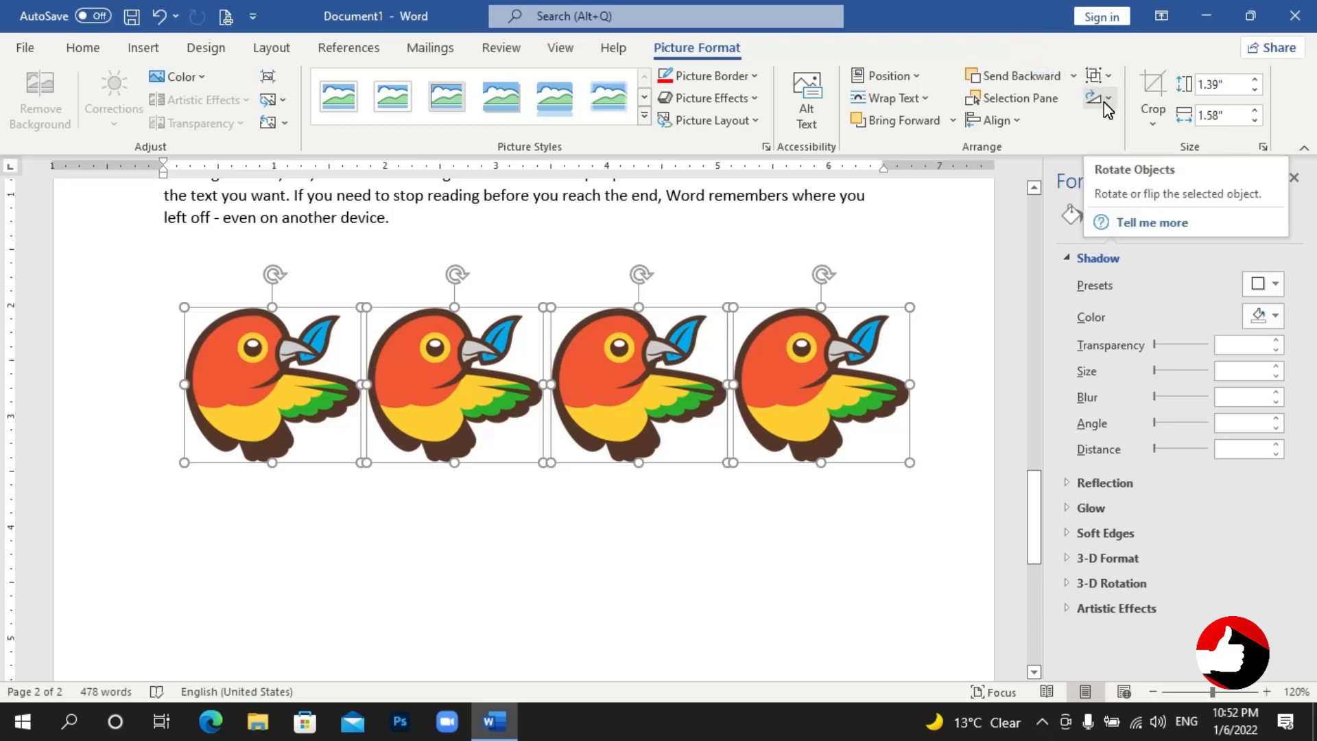
left_click(735, 511)
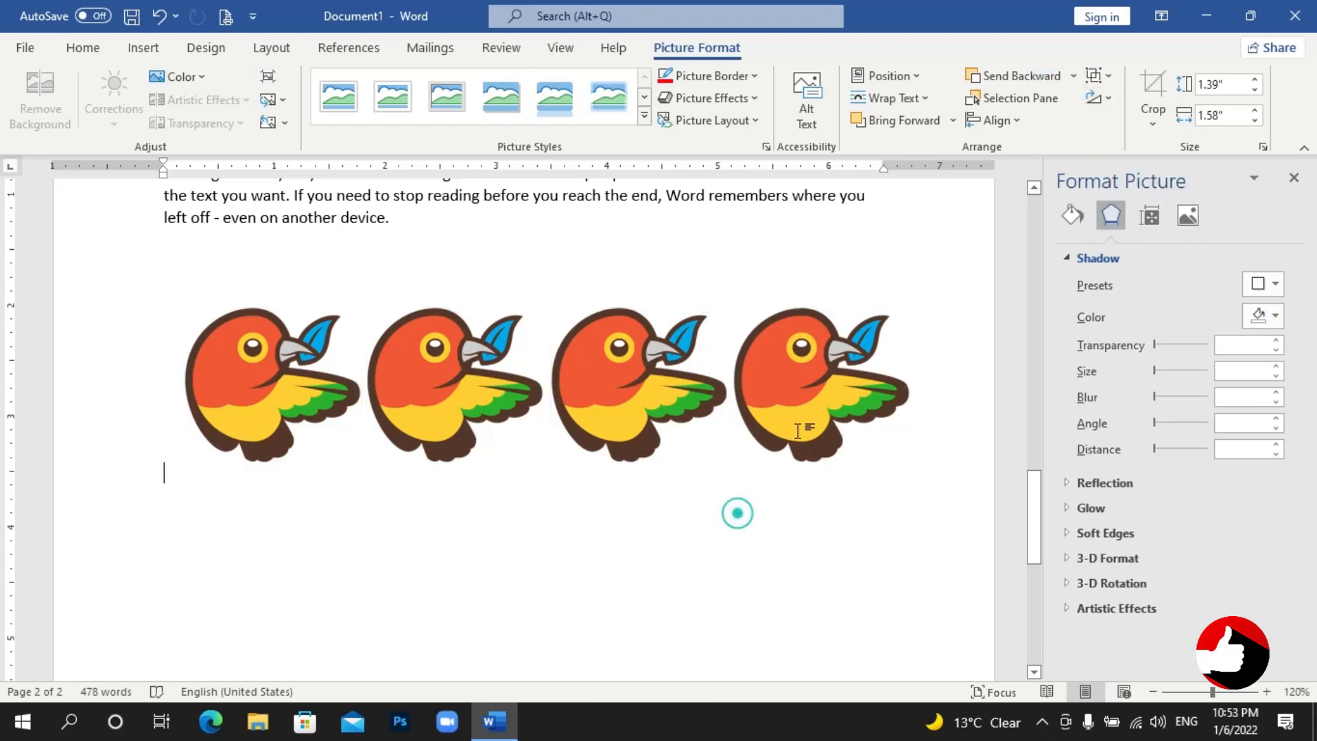
left_click(808, 362)
Flip the fourth bird horizontally, discarding an earlier trial rotation.
mouse_move(824, 274)
left_mouse_down()
mouse_move(811, 268)
mouse_move(870, 285)
mouse_move(825, 274)
left_mouse_up()
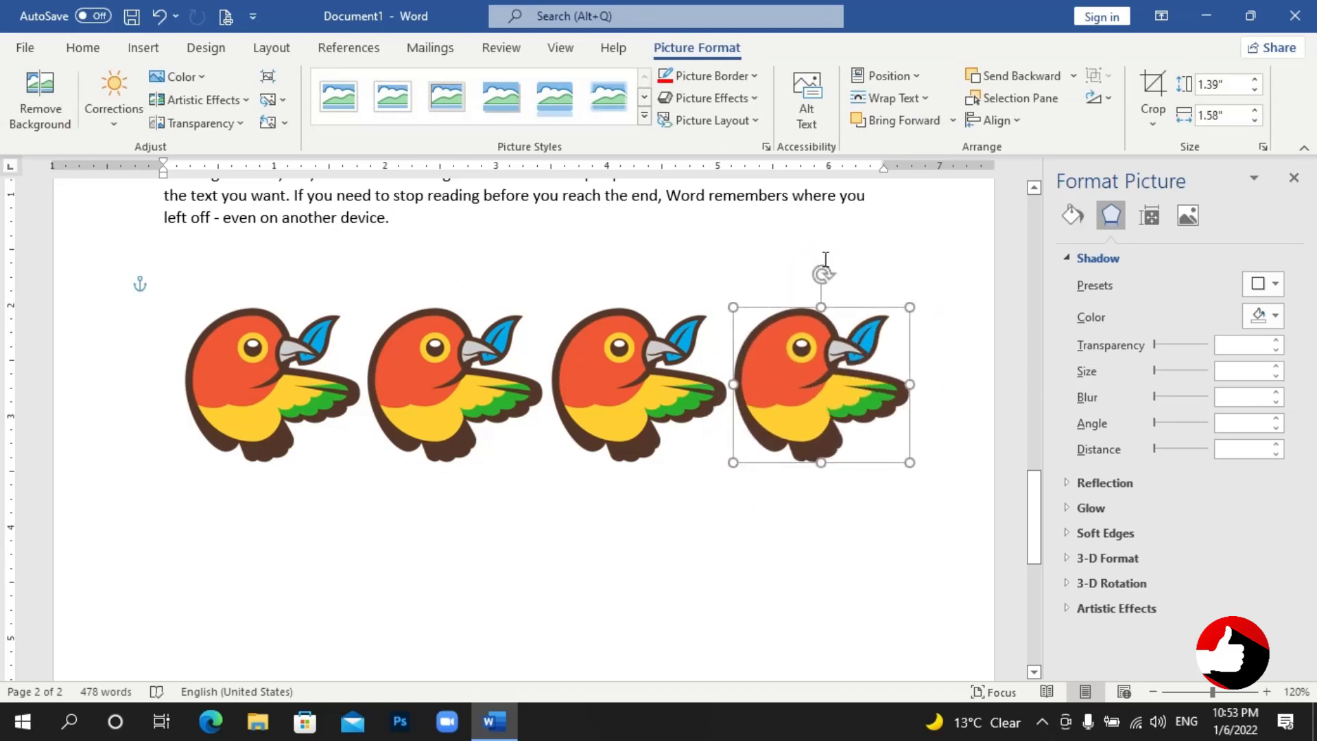
left_click(1100, 98)
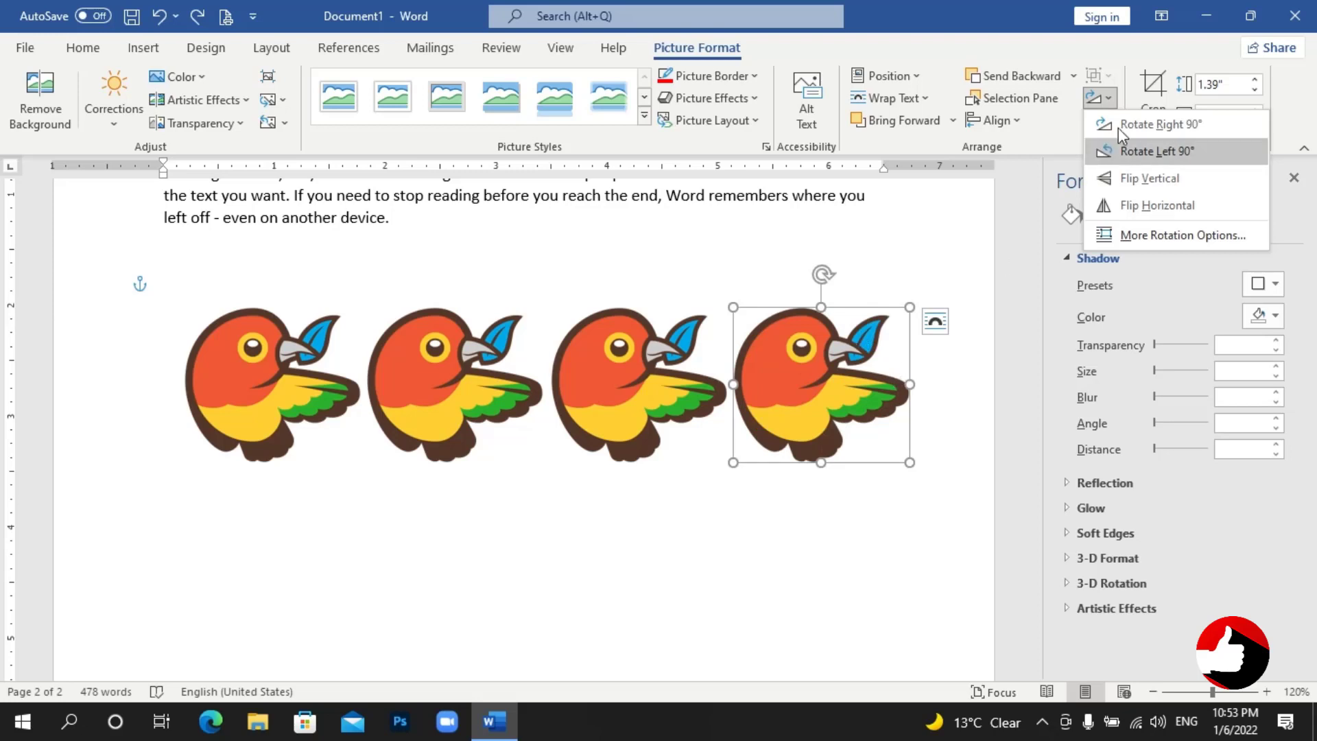
mouse_move(828, 273)
left_mouse_down()
mouse_move(821, 444)
mouse_move(876, 374)
mouse_move(848, 281)
left_mouse_up()
key("ctrl+z")
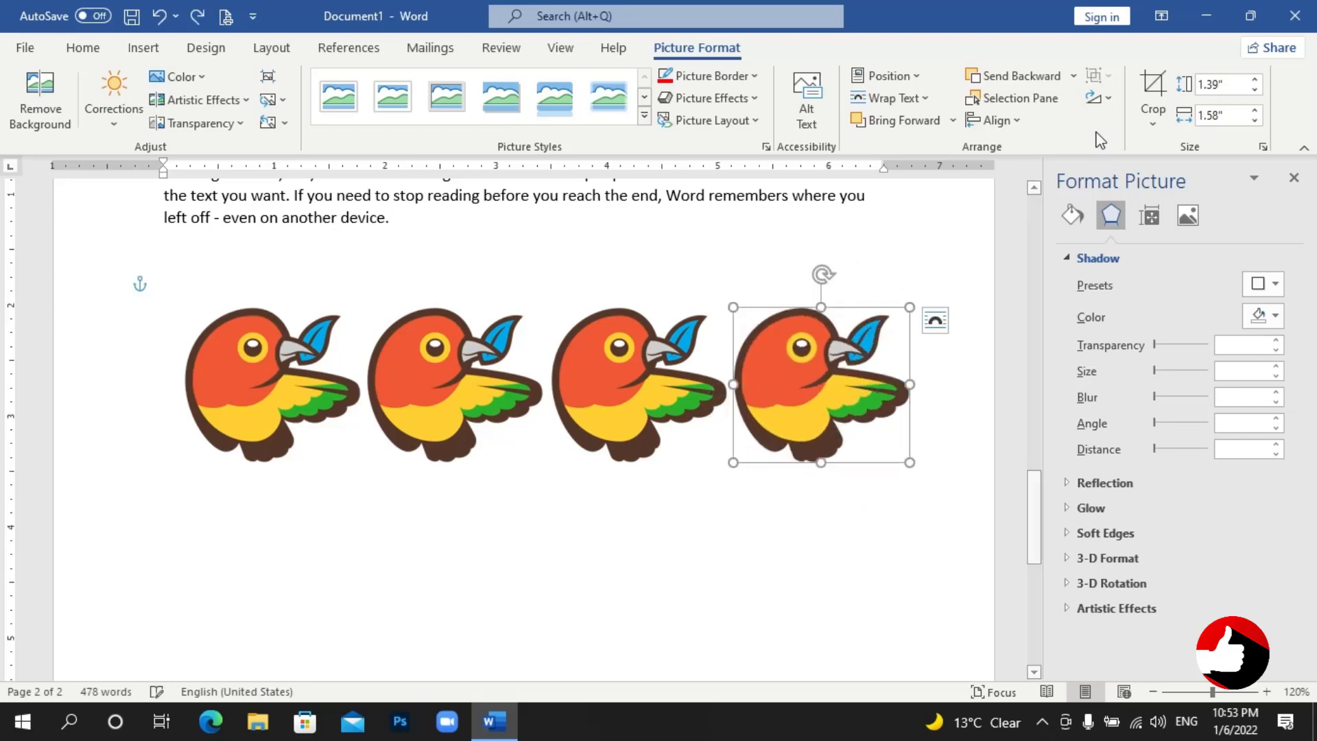
left_click(1099, 98)
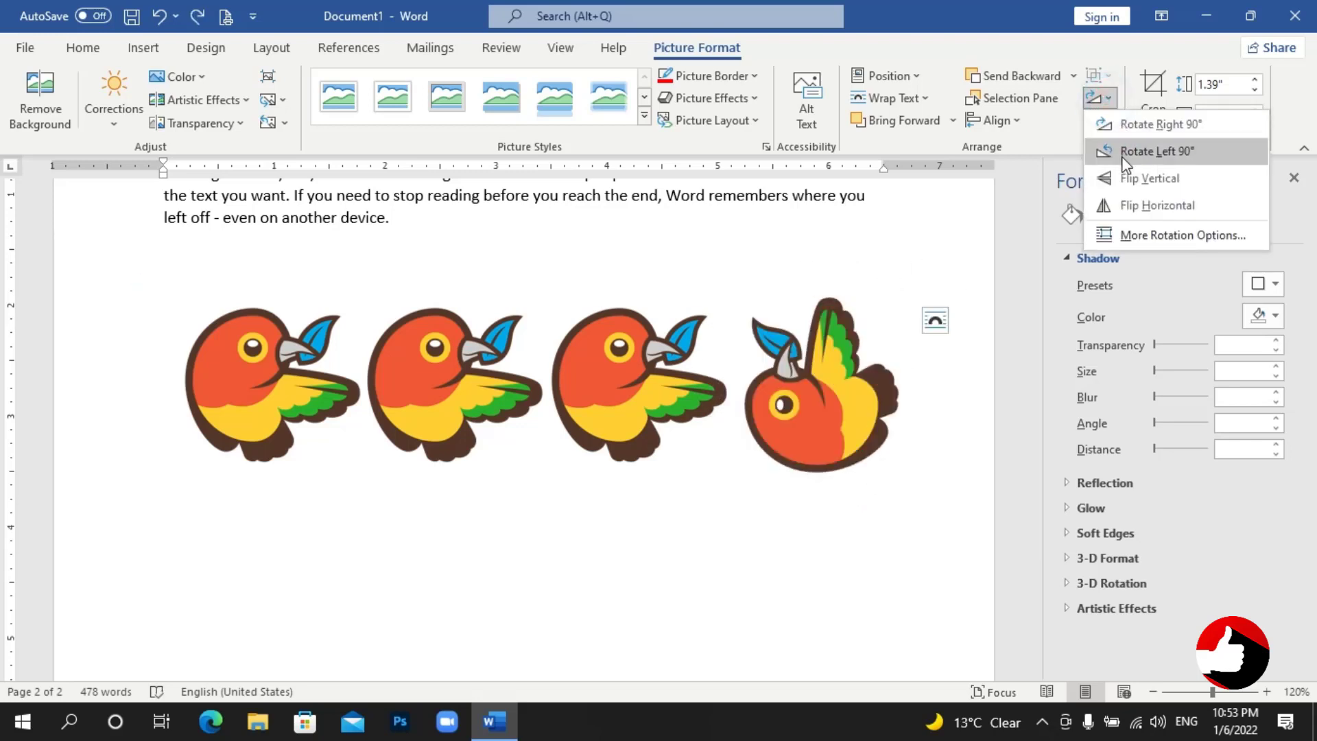
left_click(1125, 208)
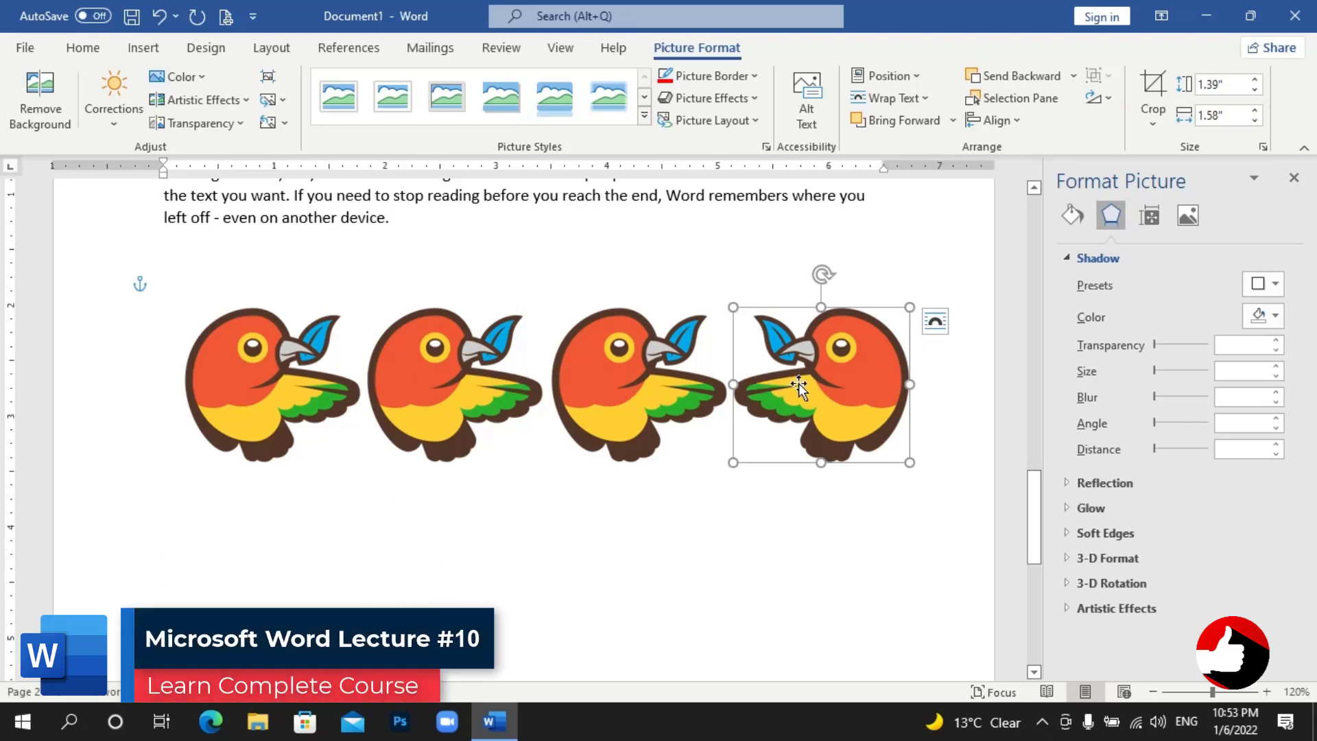
Crop the top off the fourth bird to 0.86" by 1.58", keeping its lower wing and tail.
left_click(1153, 89)
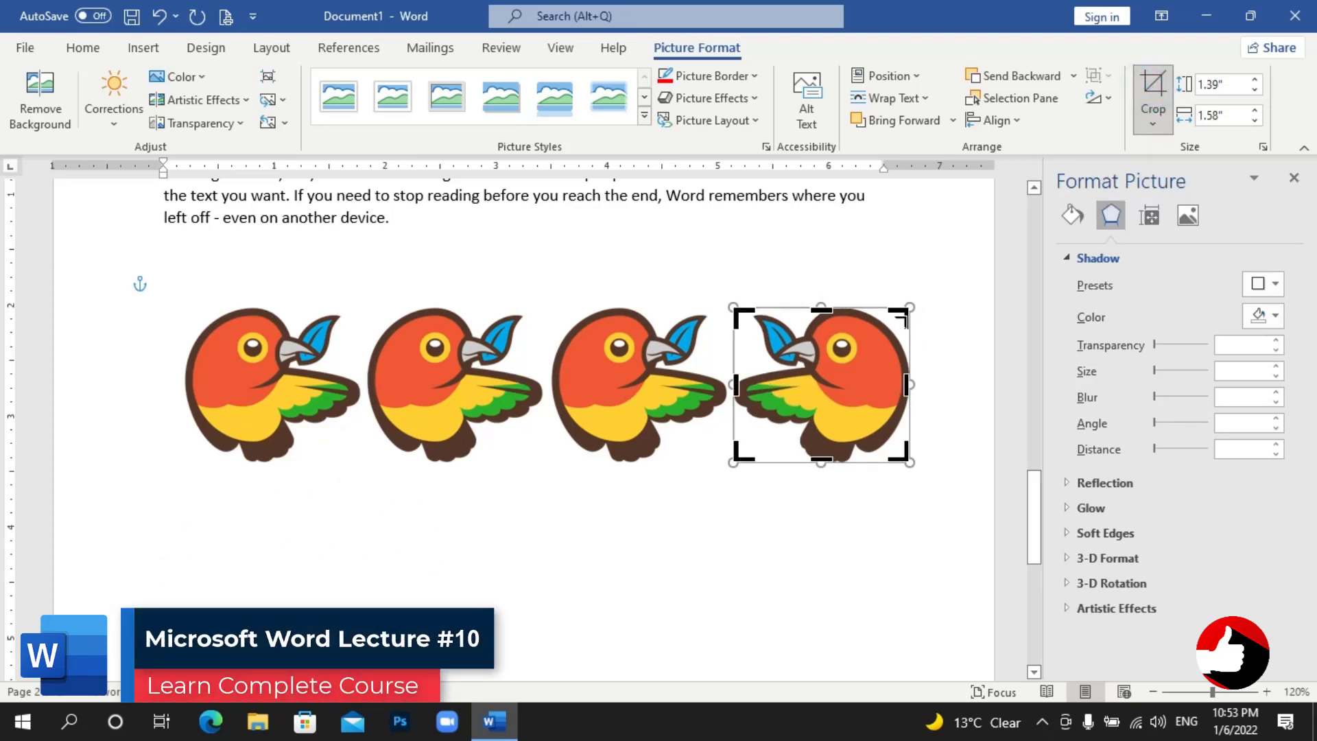
left_click_drag(902, 316, 834, 404)
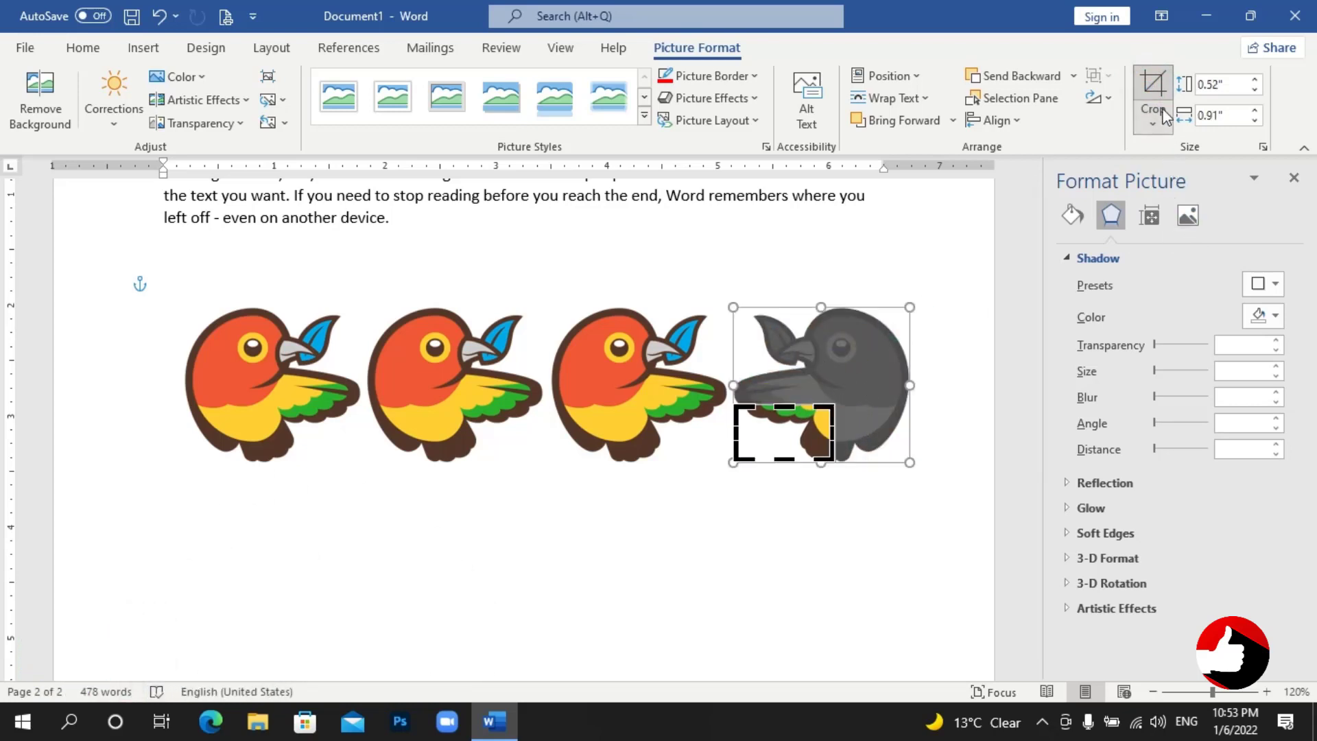
left_click(1153, 89)
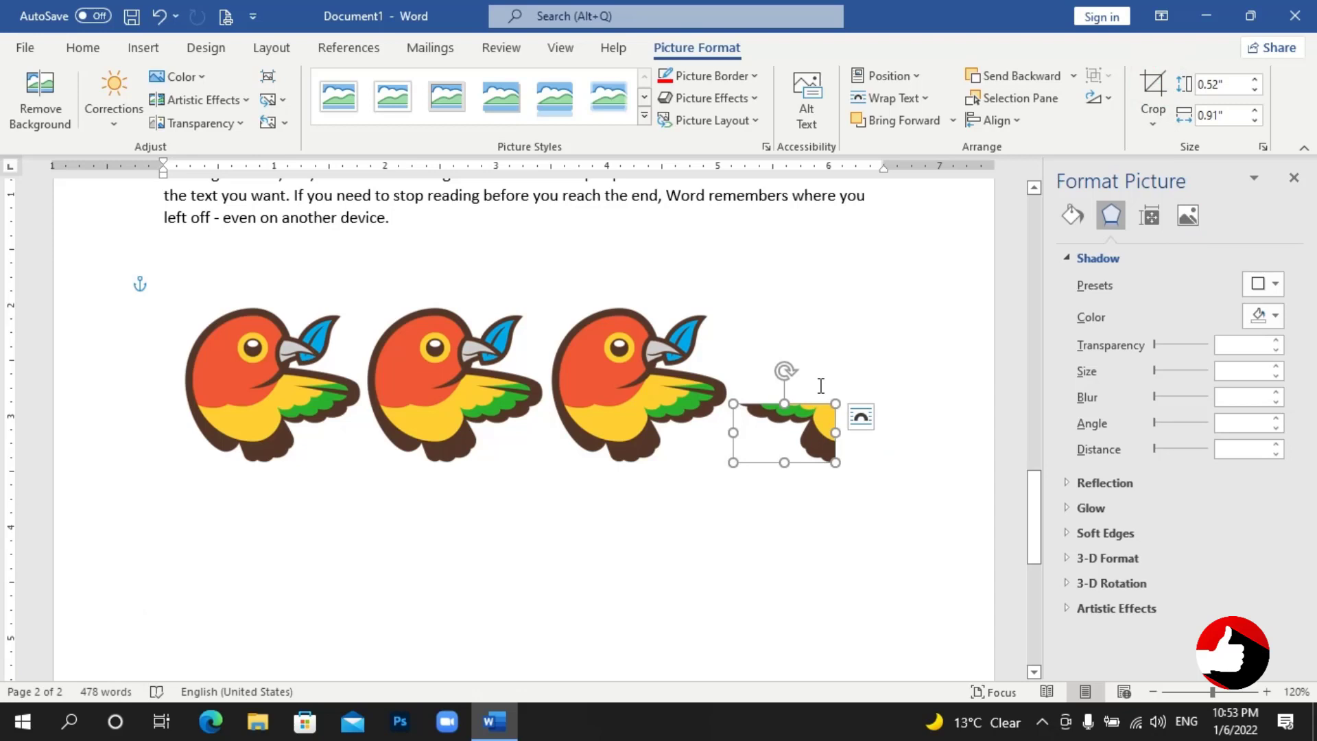
key("ctrl+z")
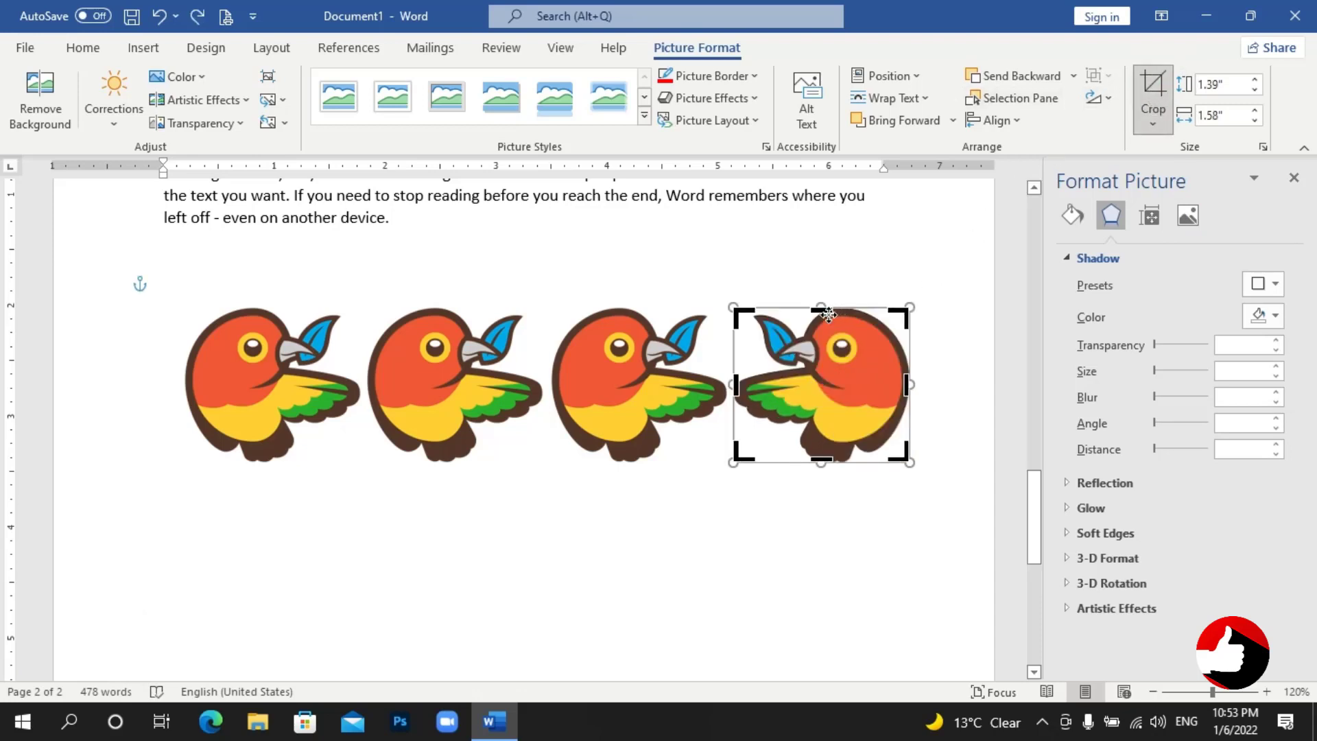
left_click_drag(823, 317, 823, 366)
left_click(1155, 86)
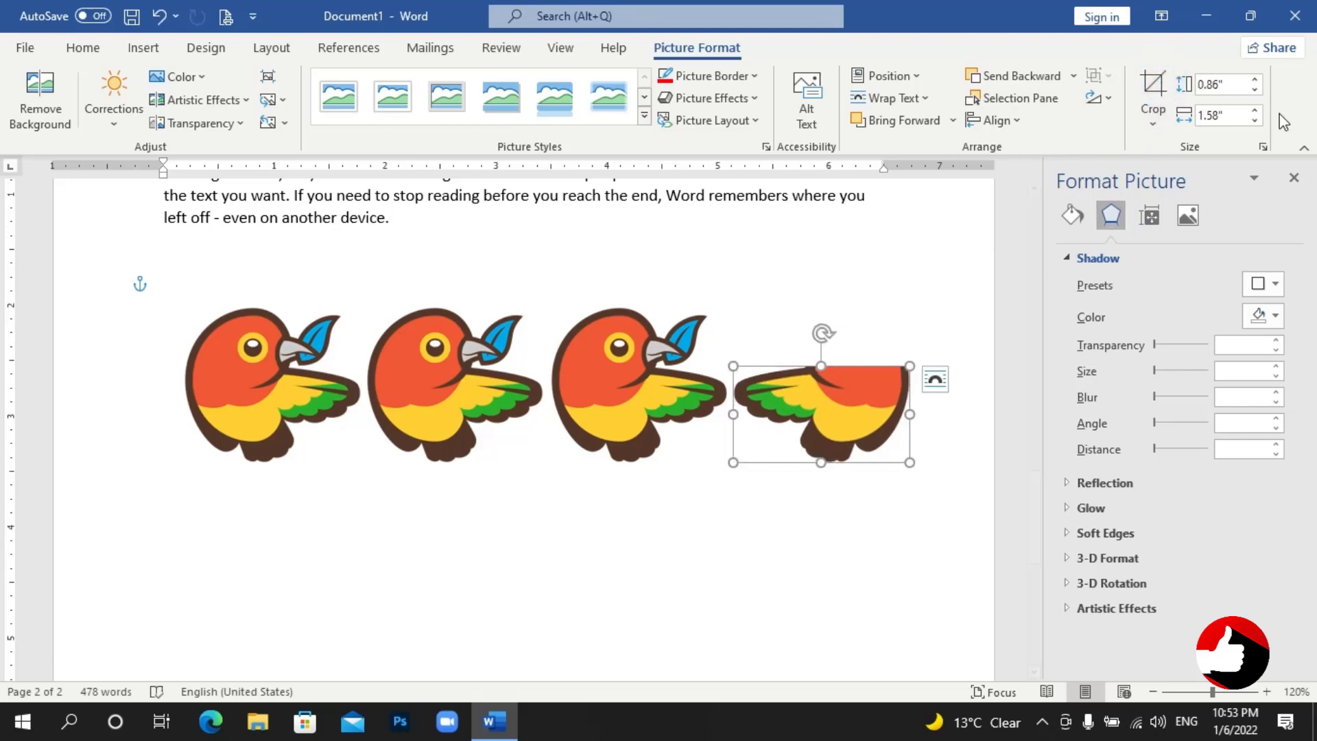
left_click(651, 335)
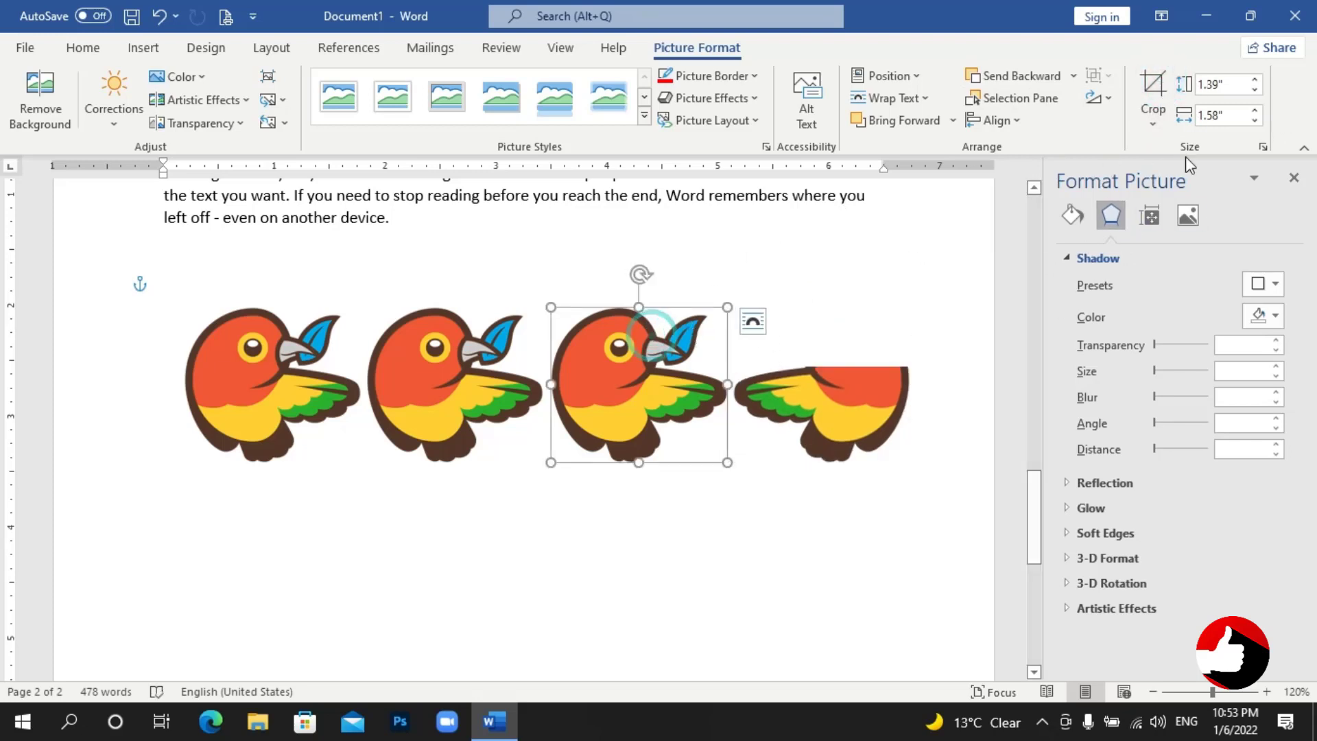
left_click(1231, 87)
Resize the third bird to 1.23" by 1.4" so its wingtip meets the cropped bird.
left_click_drag(726, 464, 706, 443)
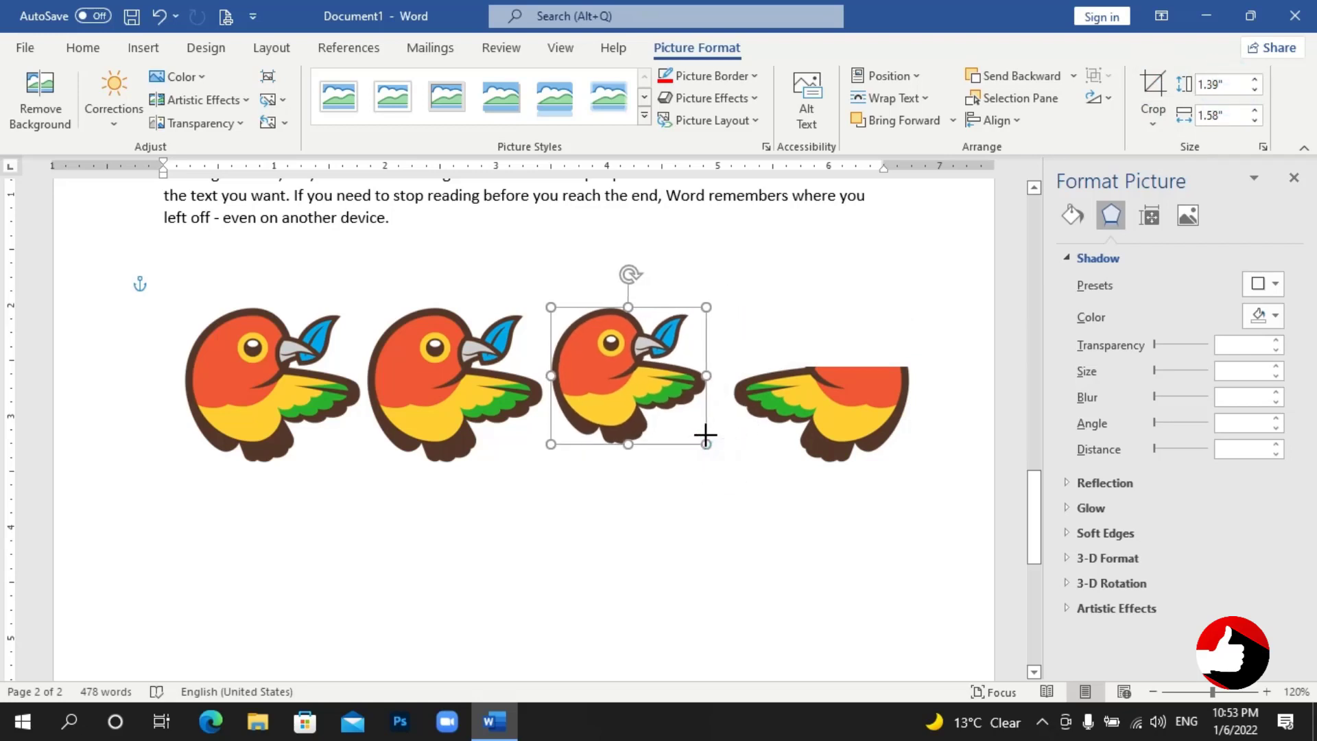
left_click_drag(706, 306, 671, 338)
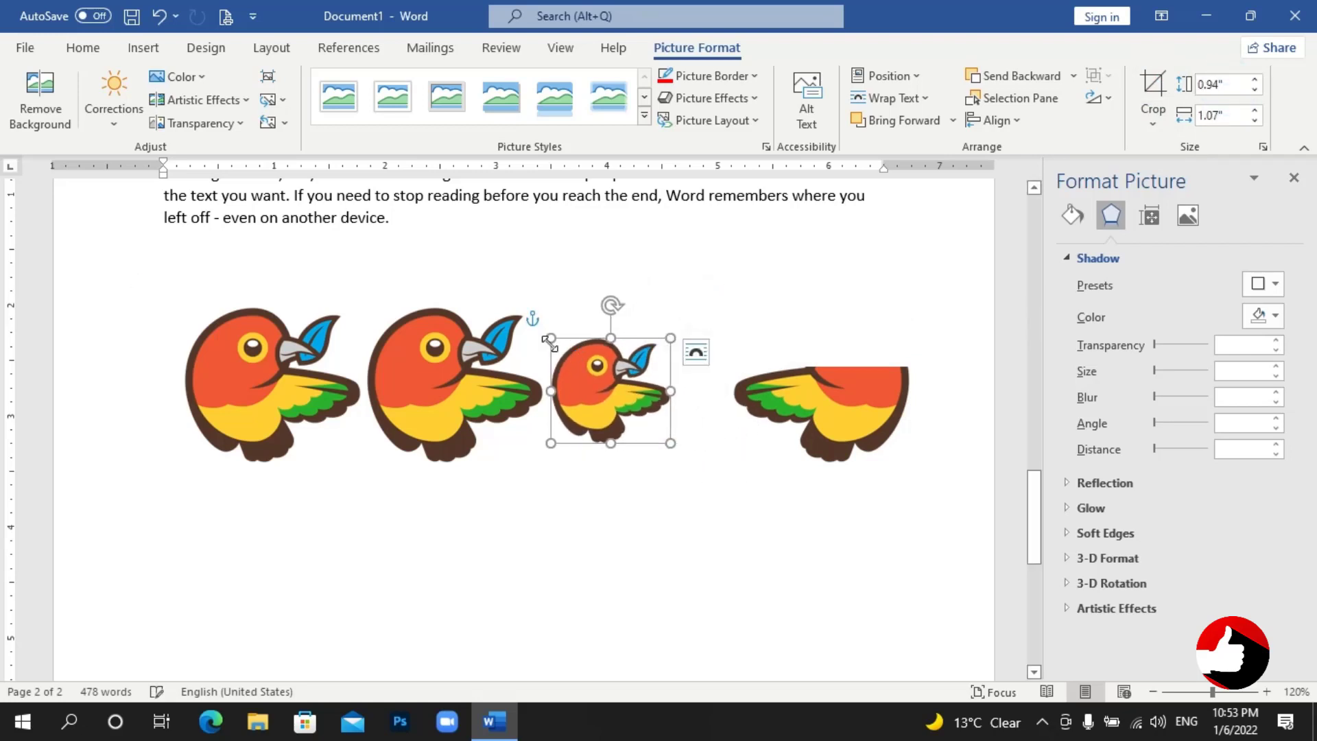
left_click_drag(549, 339, 576, 361)
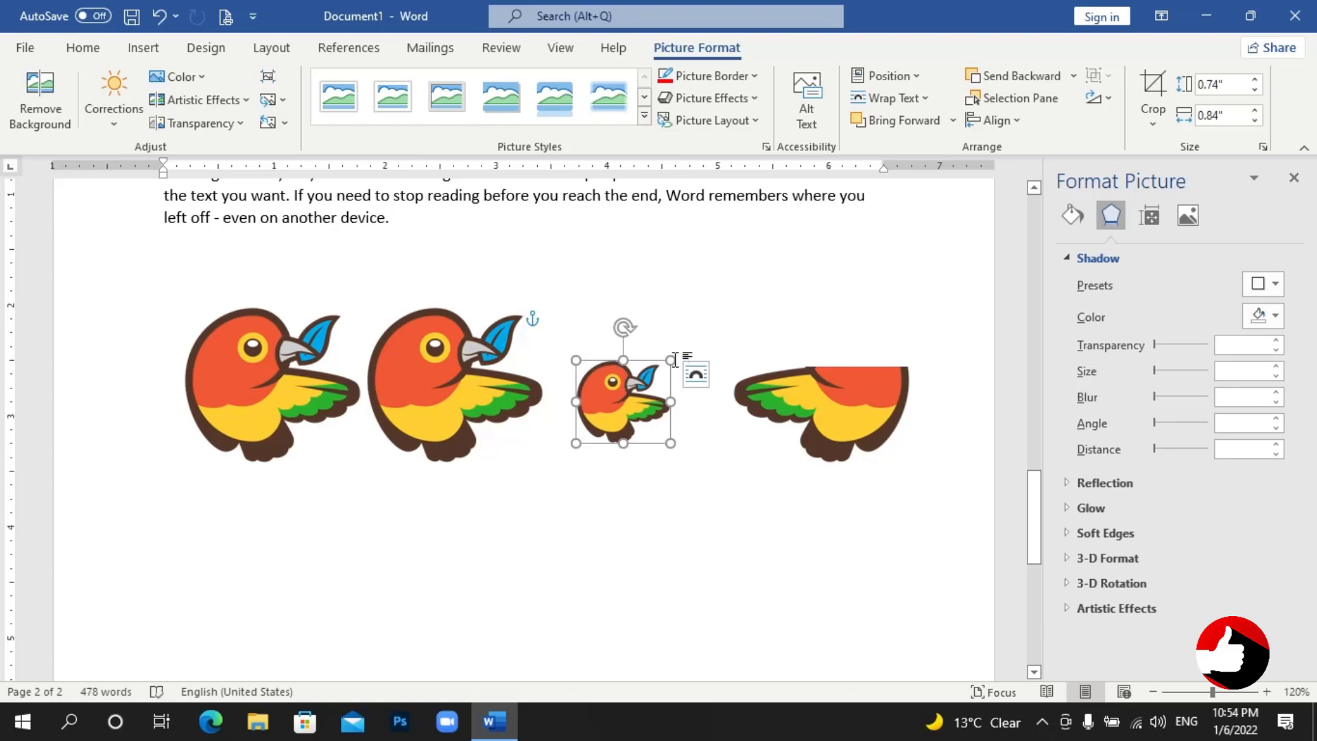
left_click_drag(672, 359, 718, 317)
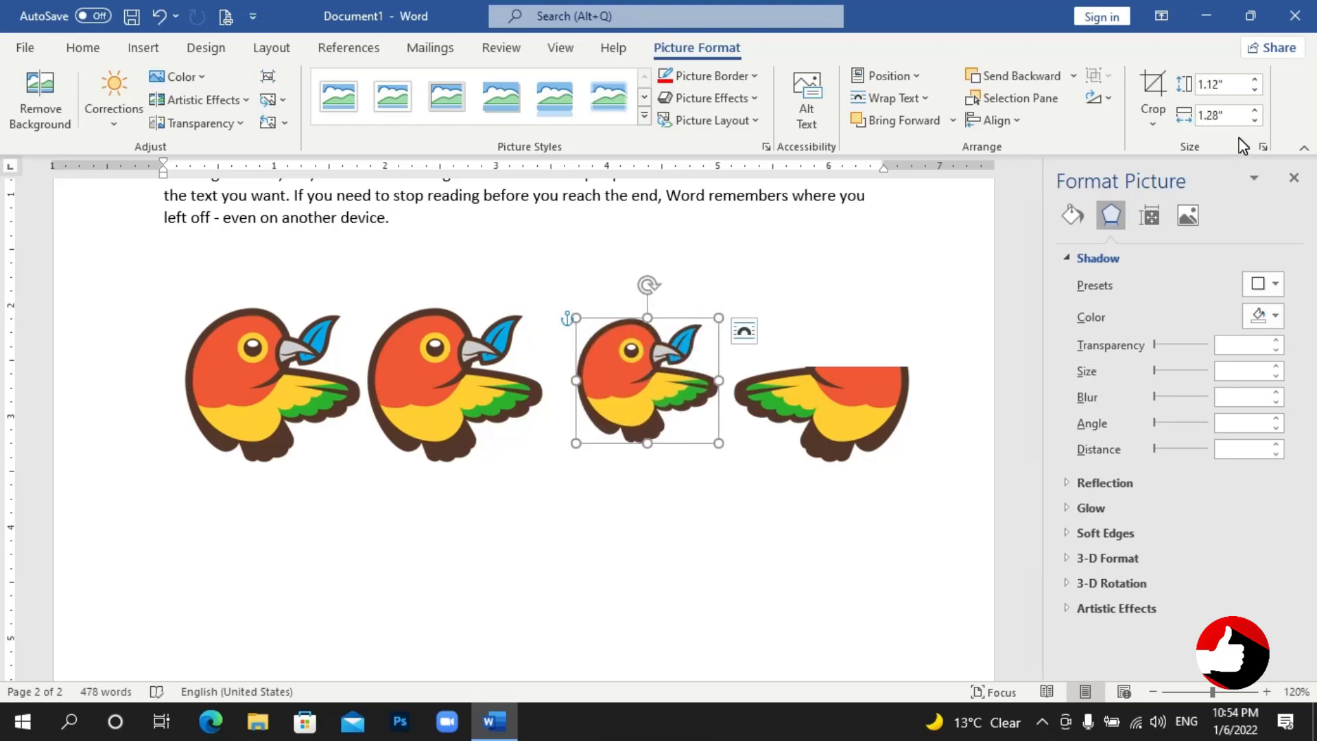
left_click(1233, 84)
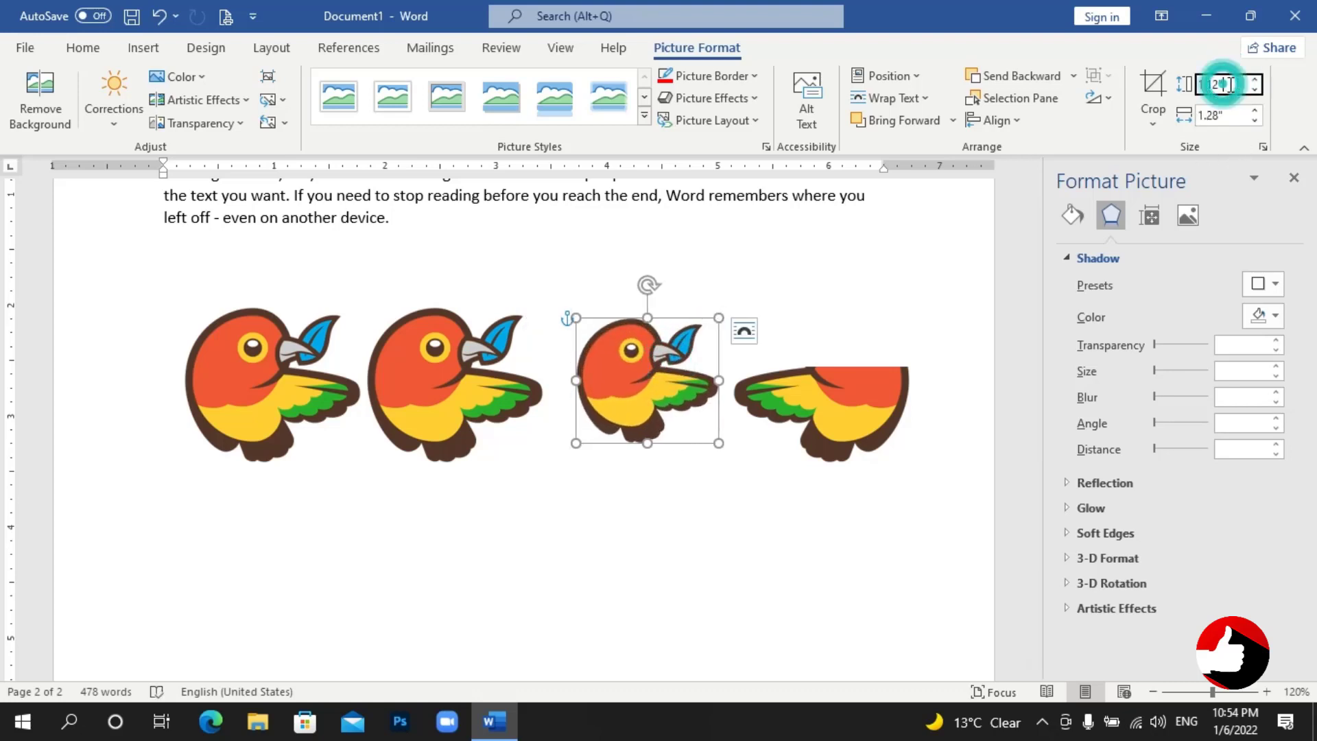
left_click(1256, 89)
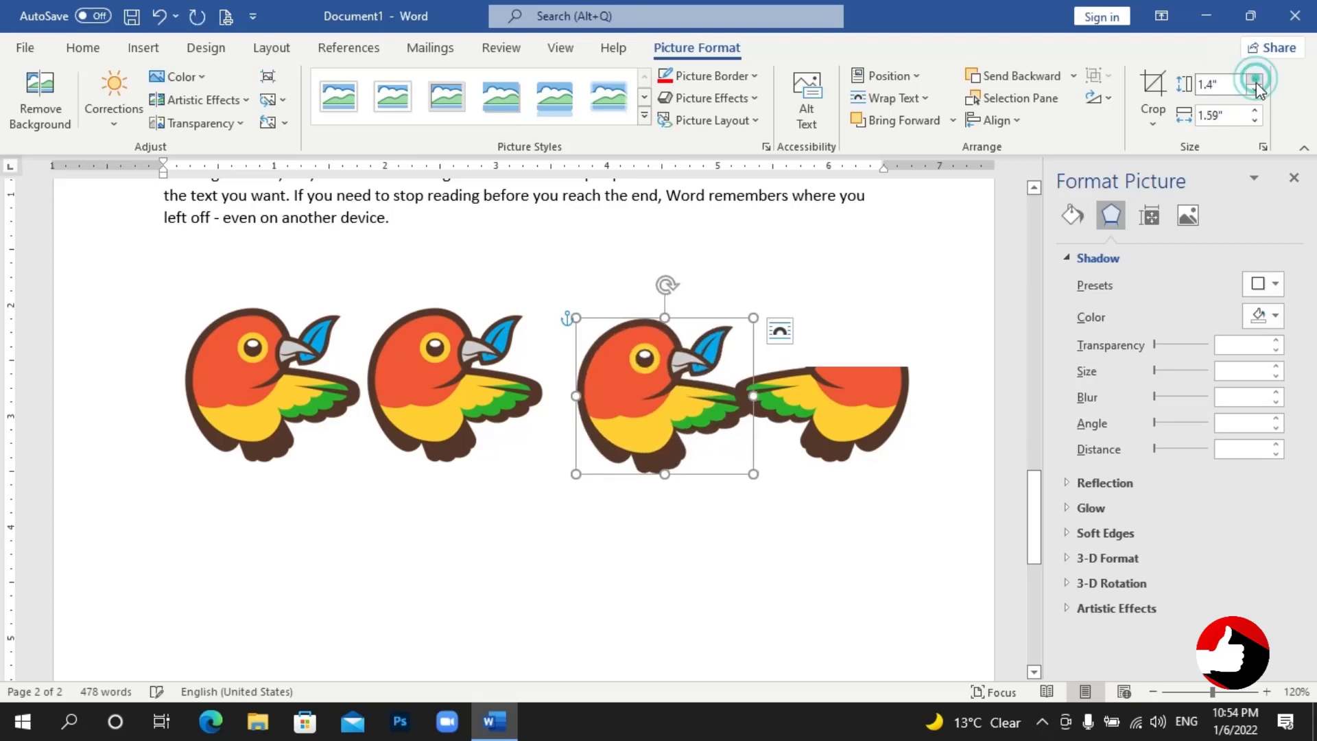
left_click(1257, 81)
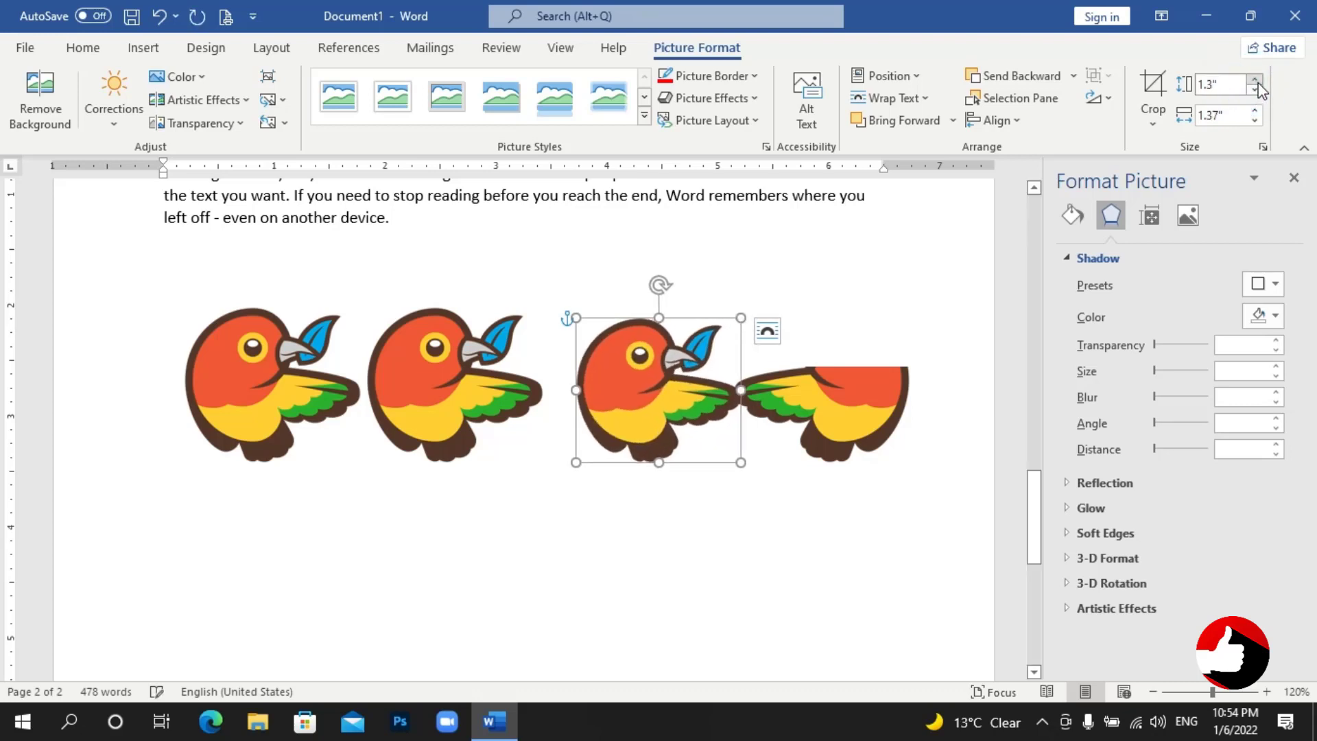
left_click(1257, 88)
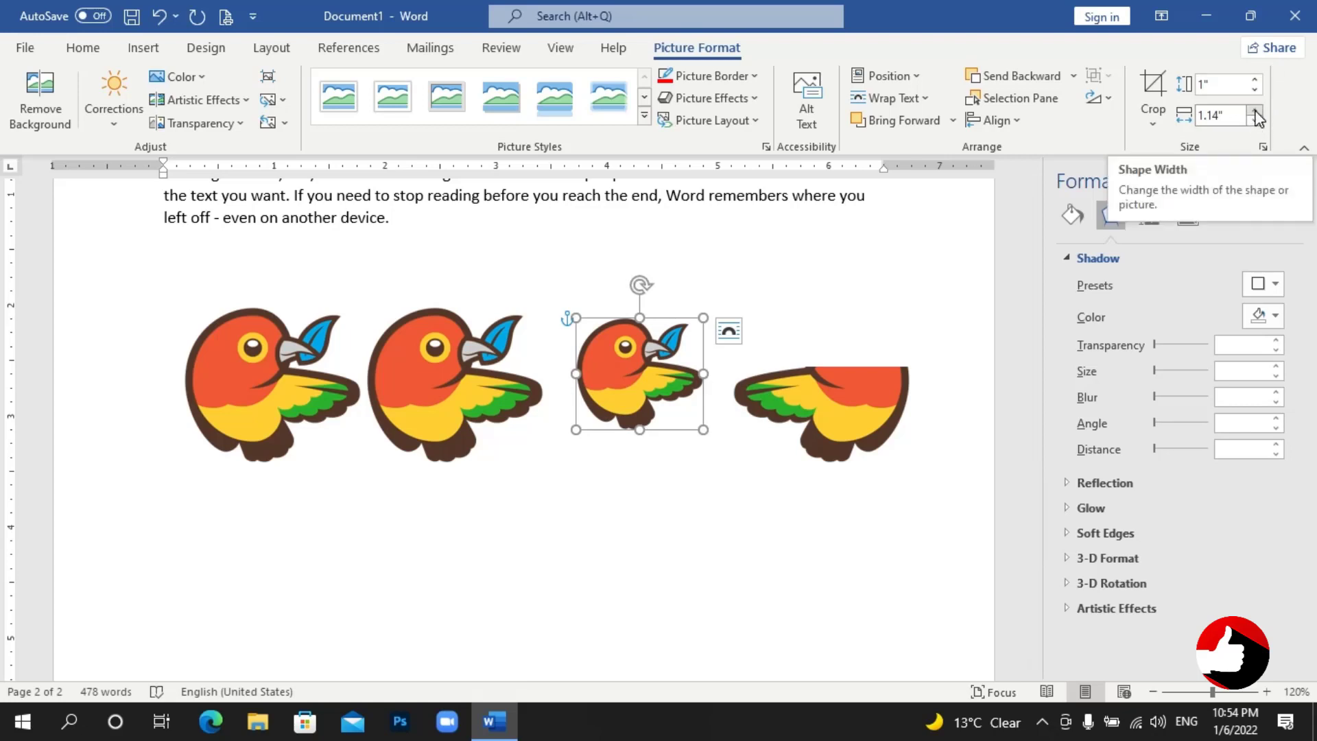
left_click(1255, 111)
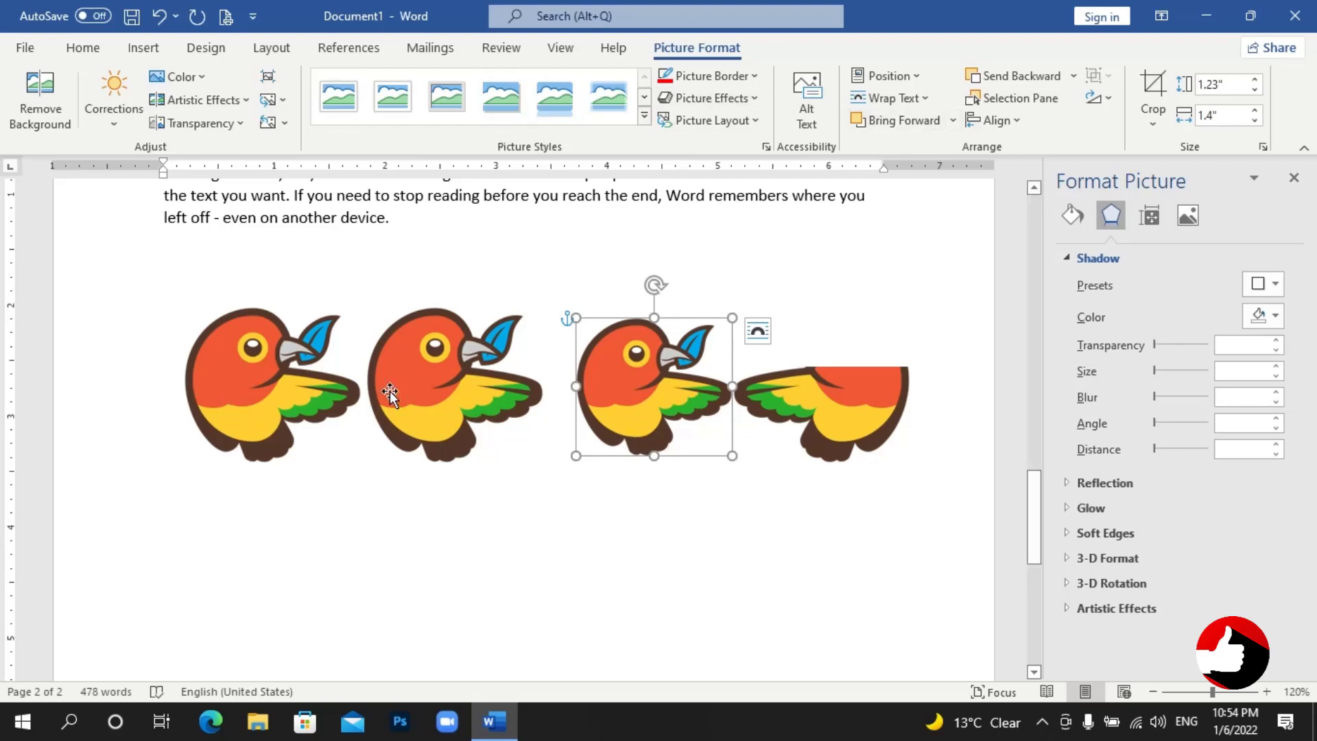
Remove the leftmost bird from the row, leaving three birds ending with the cropped one.
scroll(405, 393, "up", 3)
scroll(404, 393, "up", 5)
scroll(412, 392, "up", 3)
scroll(429, 394, "down", 5)
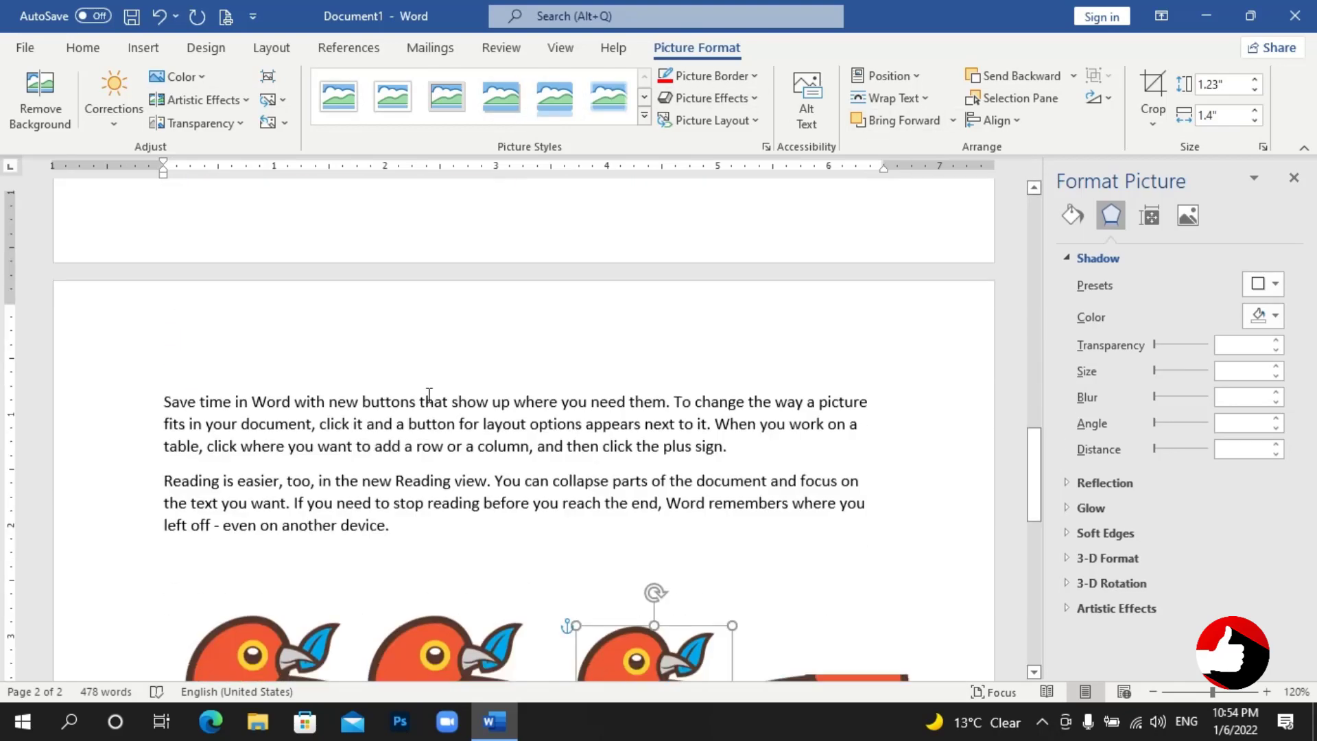
scroll(429, 396, "down", 5)
left_click(500, 420)
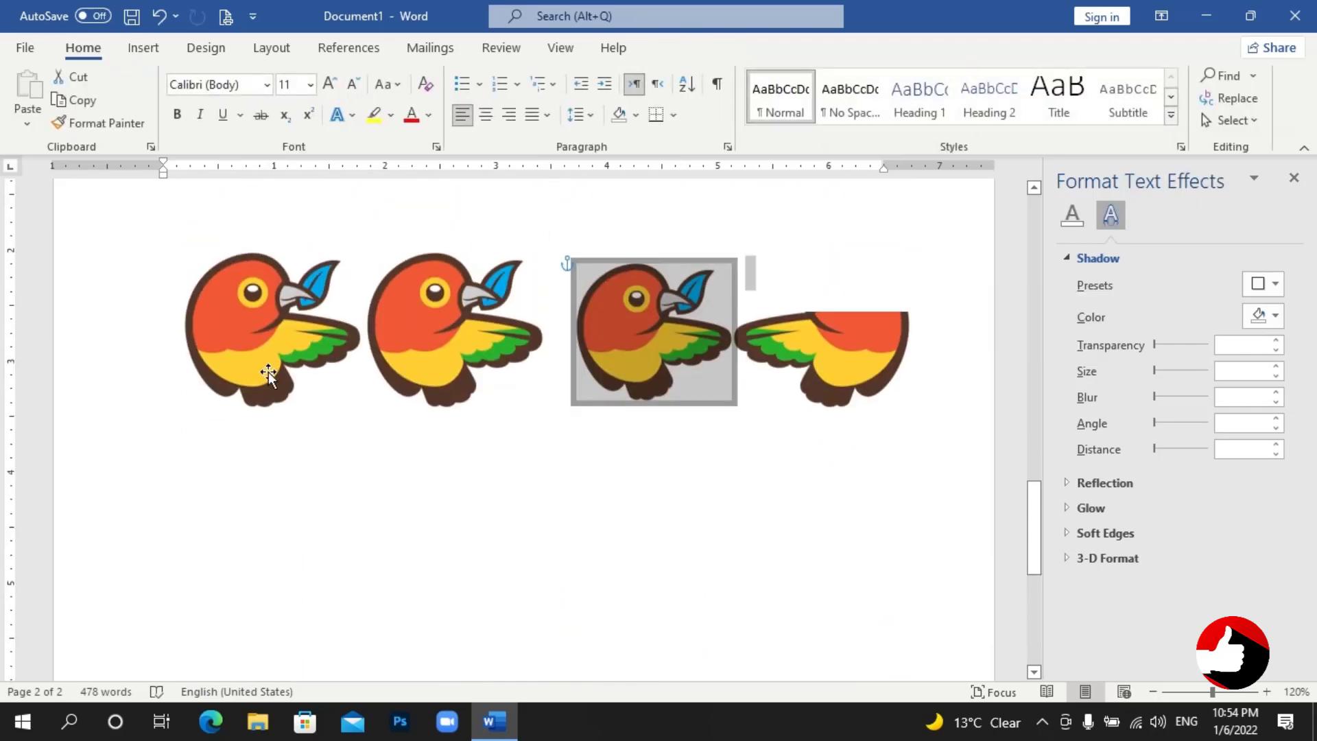
left_click(624, 503)
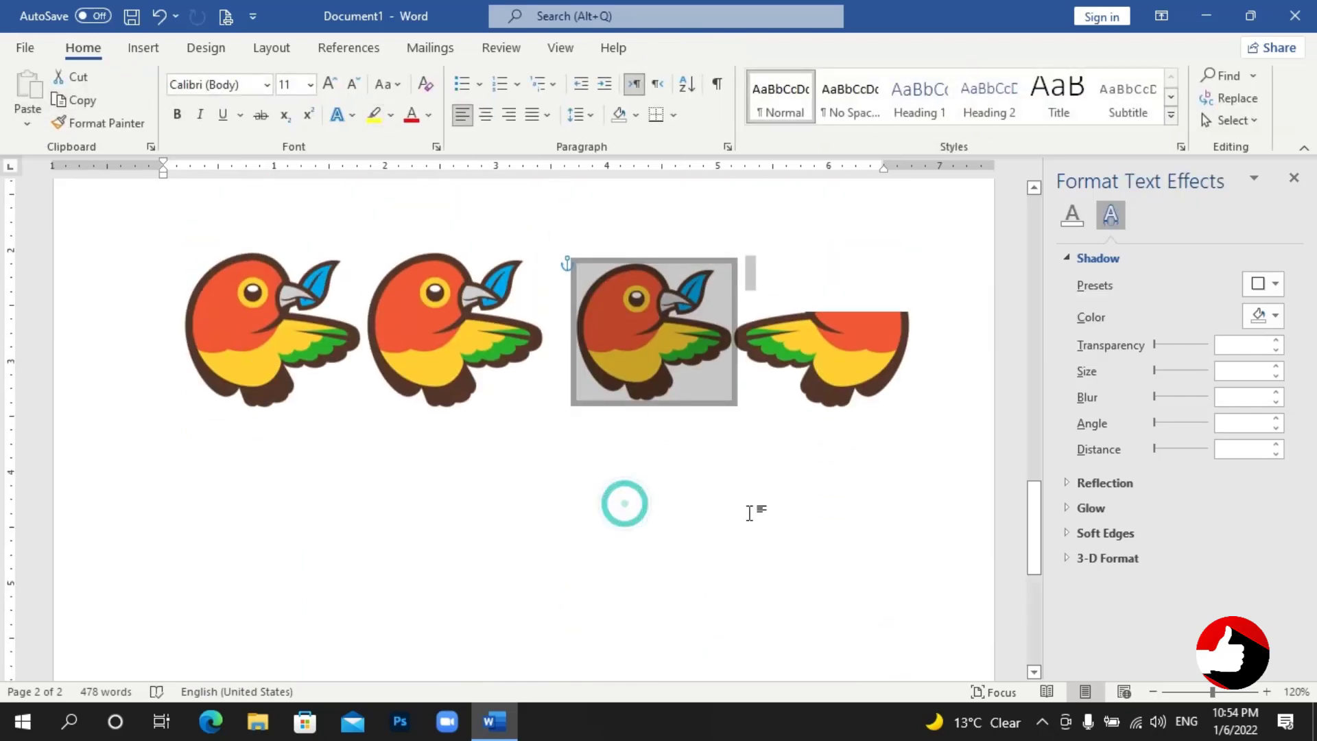
left_click(839, 507)
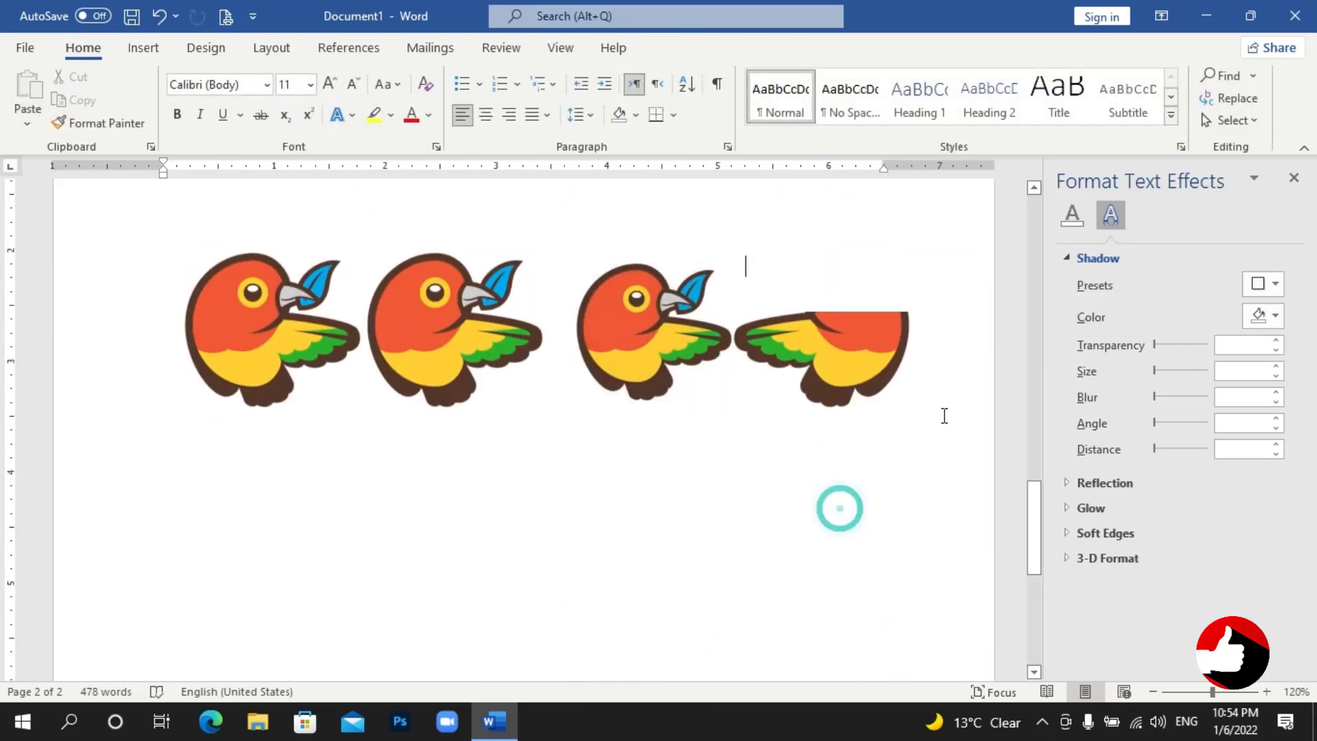
left_click(385, 265)
key("Delete")
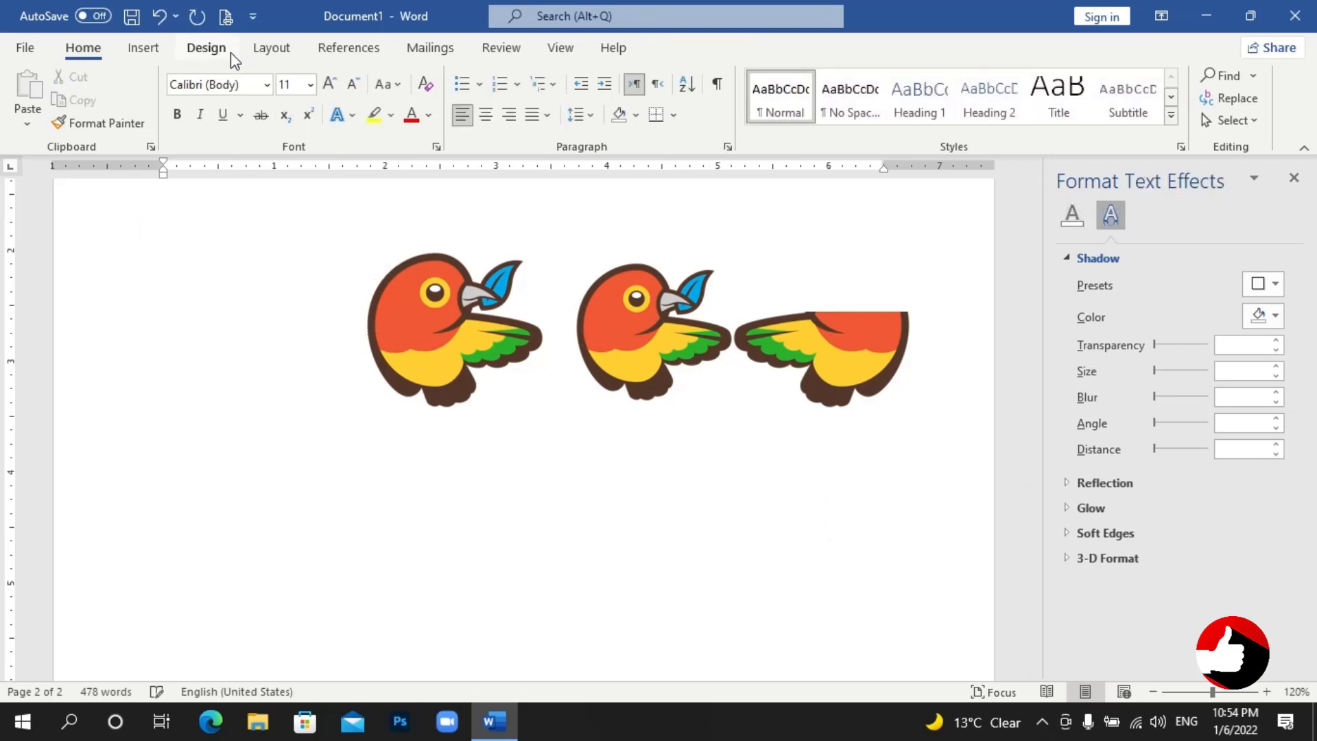
Insert the red-and-black glove photo from this computer below the three-bird row.
left_click(143, 48)
left_click(139, 96)
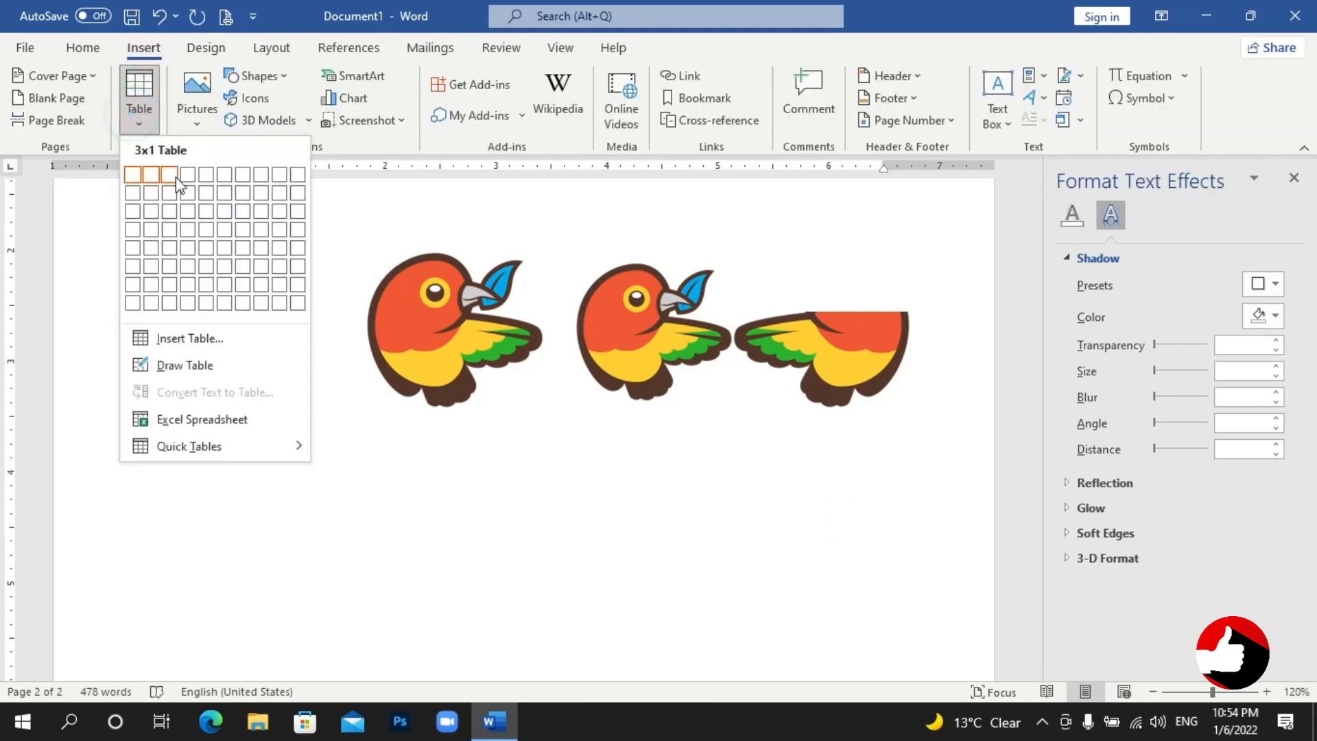
left_click(201, 96)
left_click(217, 179)
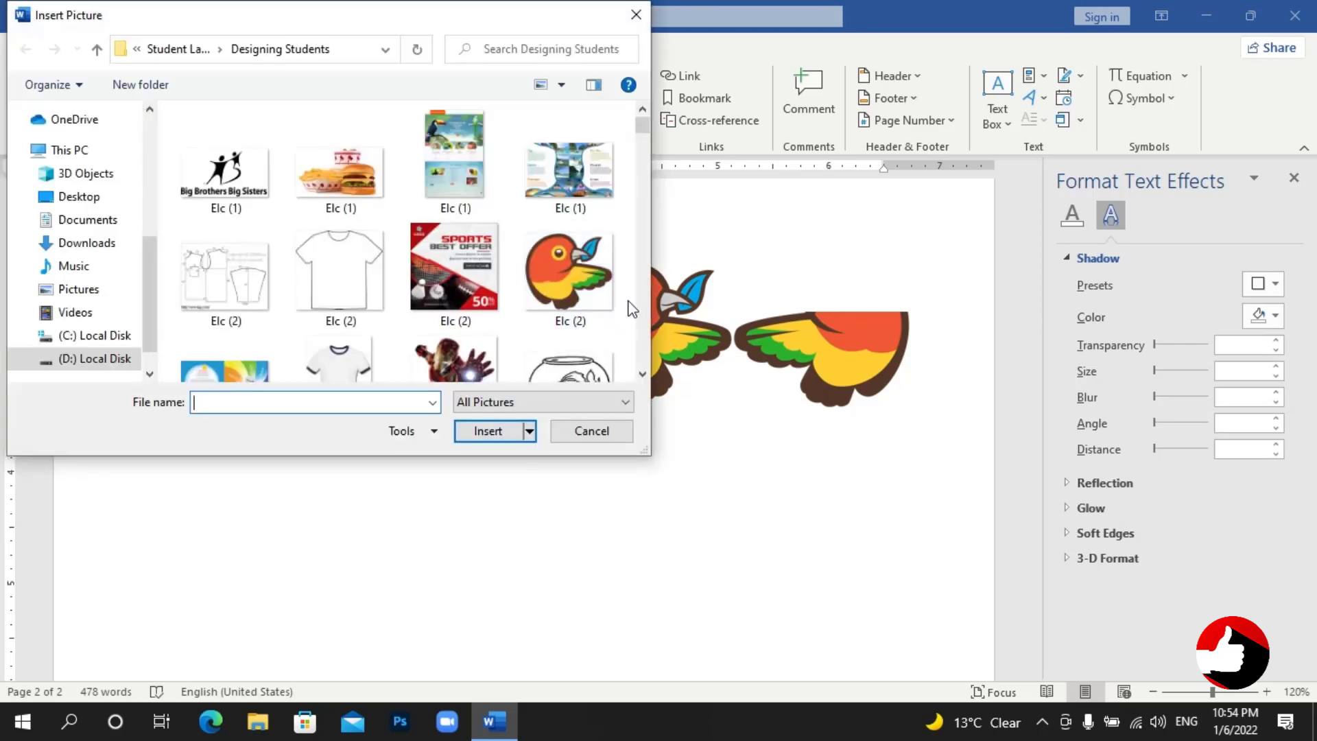
scroll(634, 158, "down", 2)
scroll(638, 159, "down", 5)
scroll(649, 162, "down", 3)
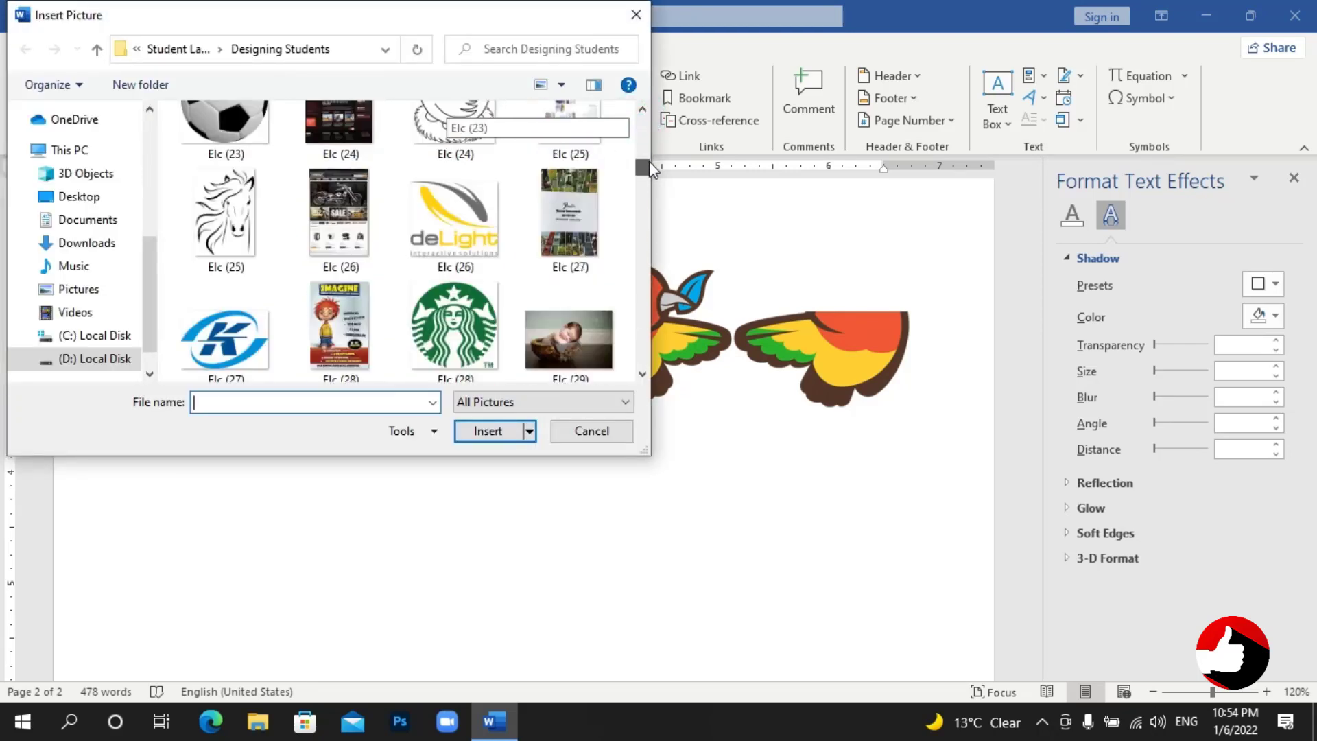
scroll(649, 162, "down", 2)
scroll(654, 182, "down", 3)
scroll(654, 185, "down", 3)
scroll(653, 185, "down", 2)
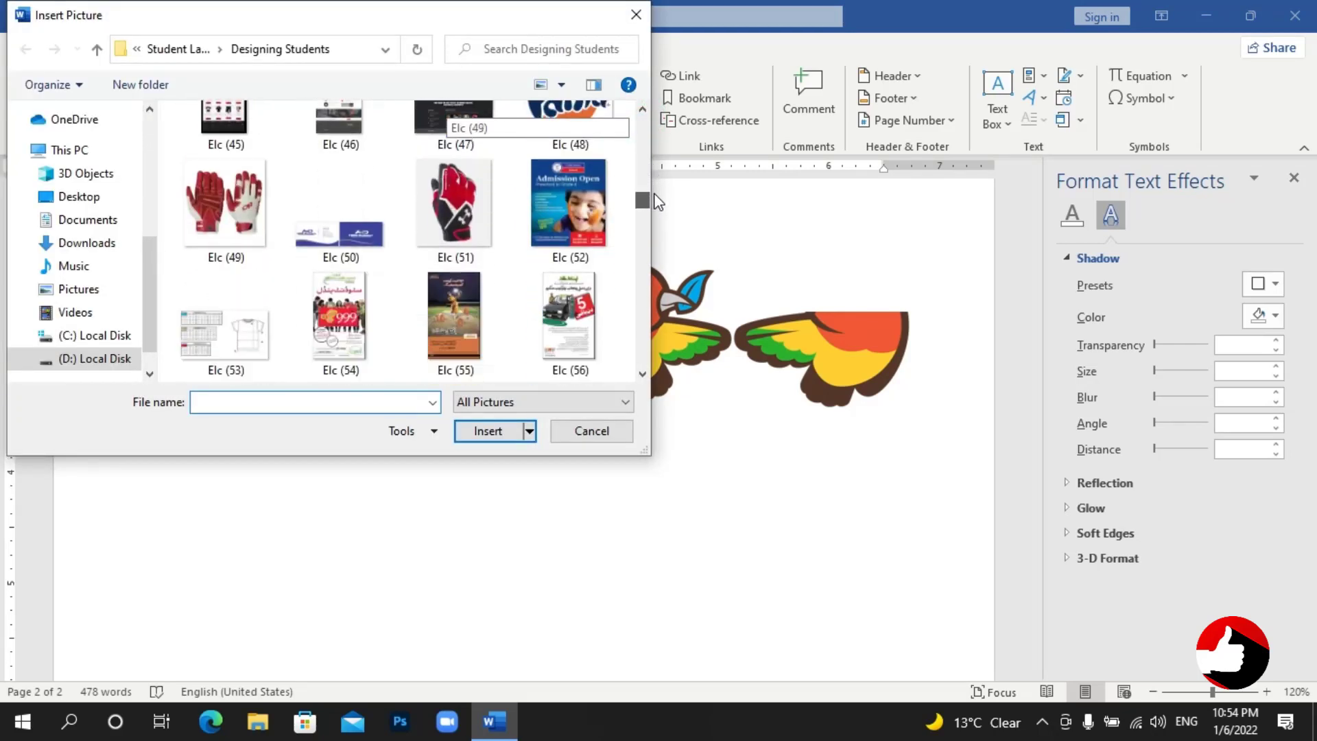
scroll(617, 184, "down", 1)
double_click(454, 140)
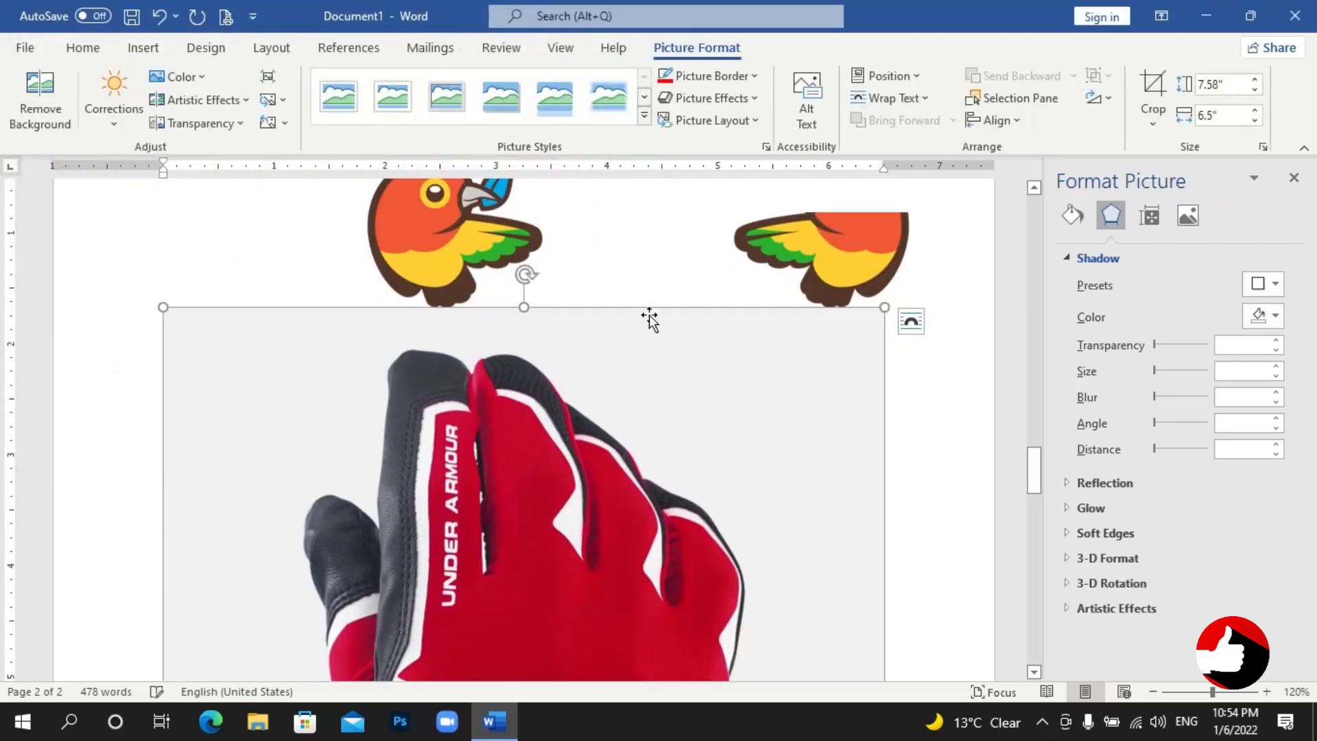
scroll(752, 479, "down", 4)
scroll(750, 476, "up", 3)
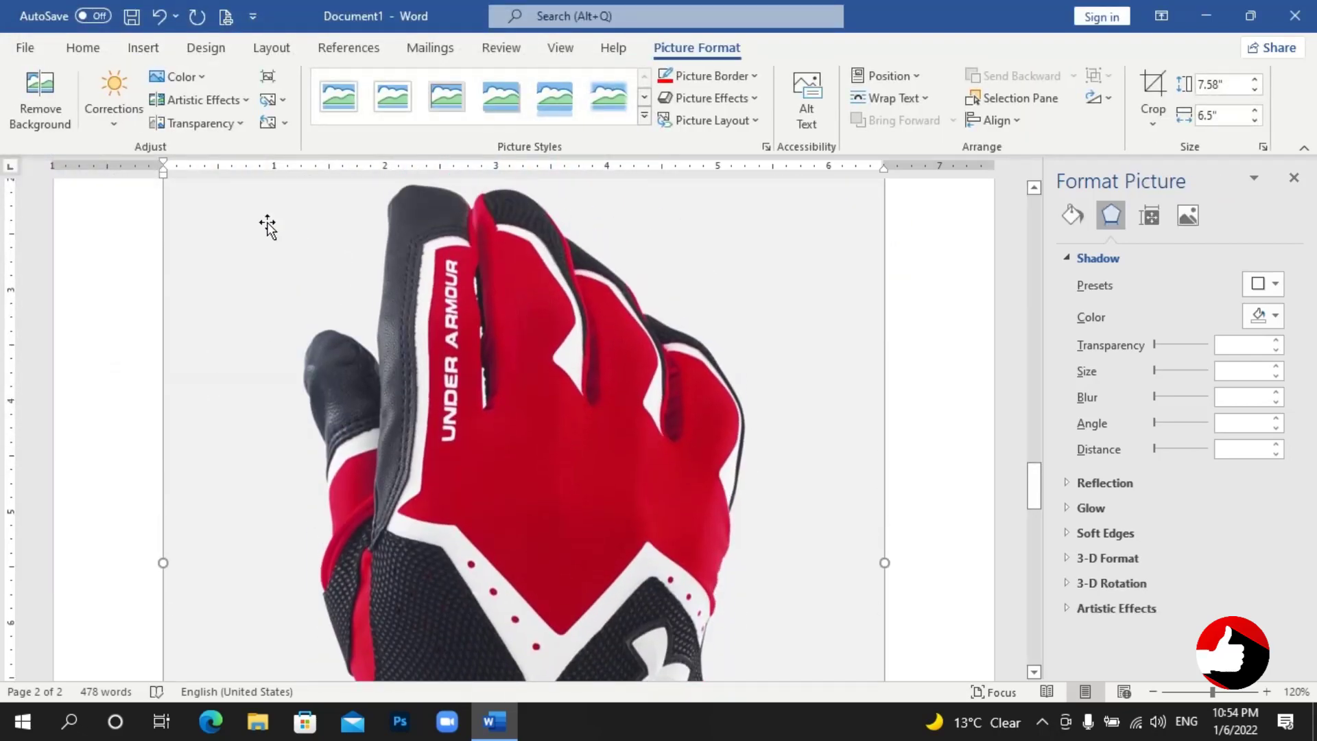
Start background removal and mark the glove's bottom edge, cuff, diagonal strip and upper V to keep.
left_click(47, 110)
scroll(218, 317, "up", 1)
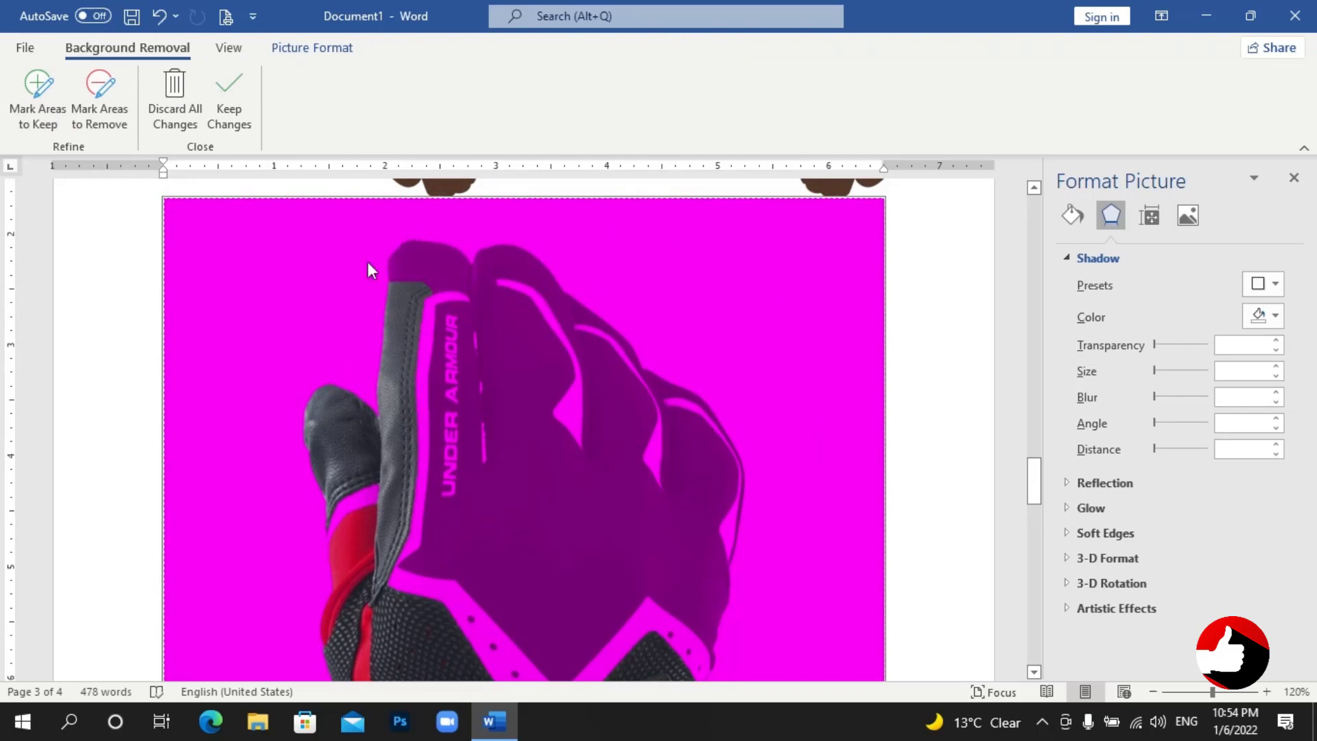
scroll(736, 365, "down", 4)
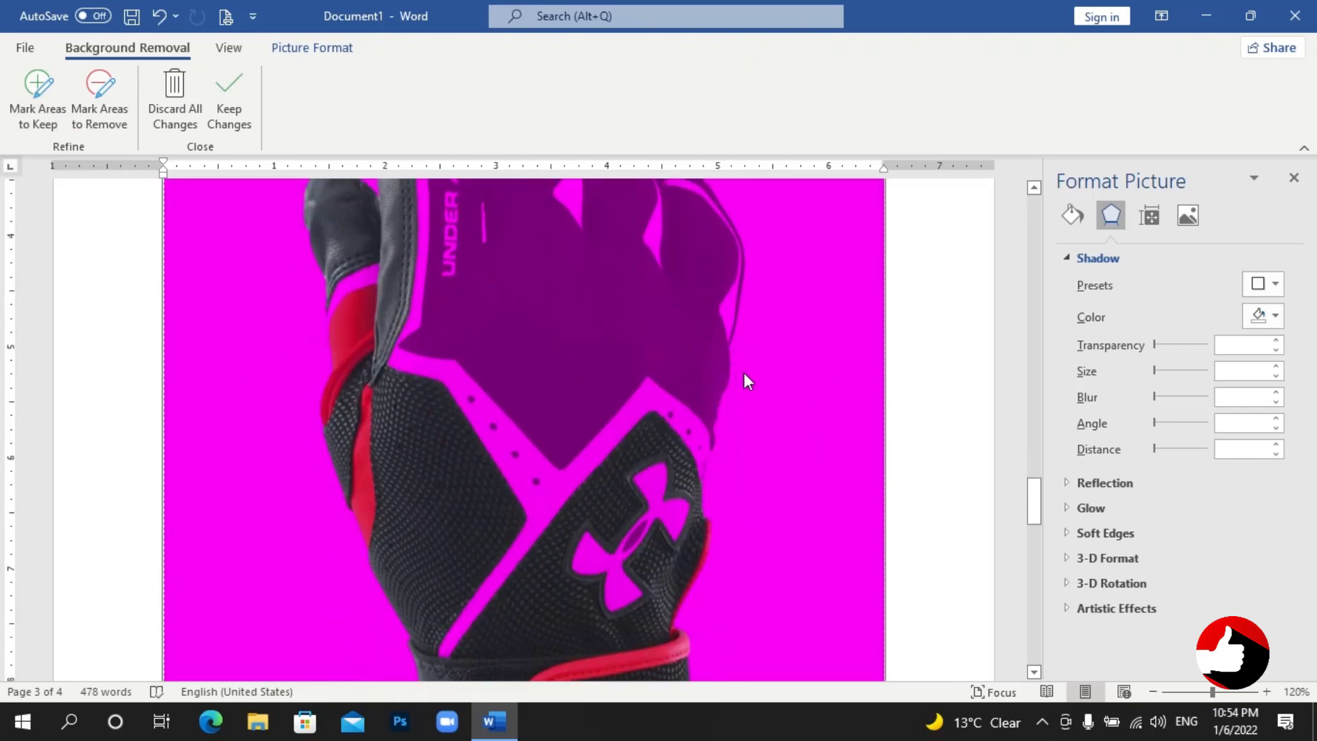
scroll(743, 372, "up", 2)
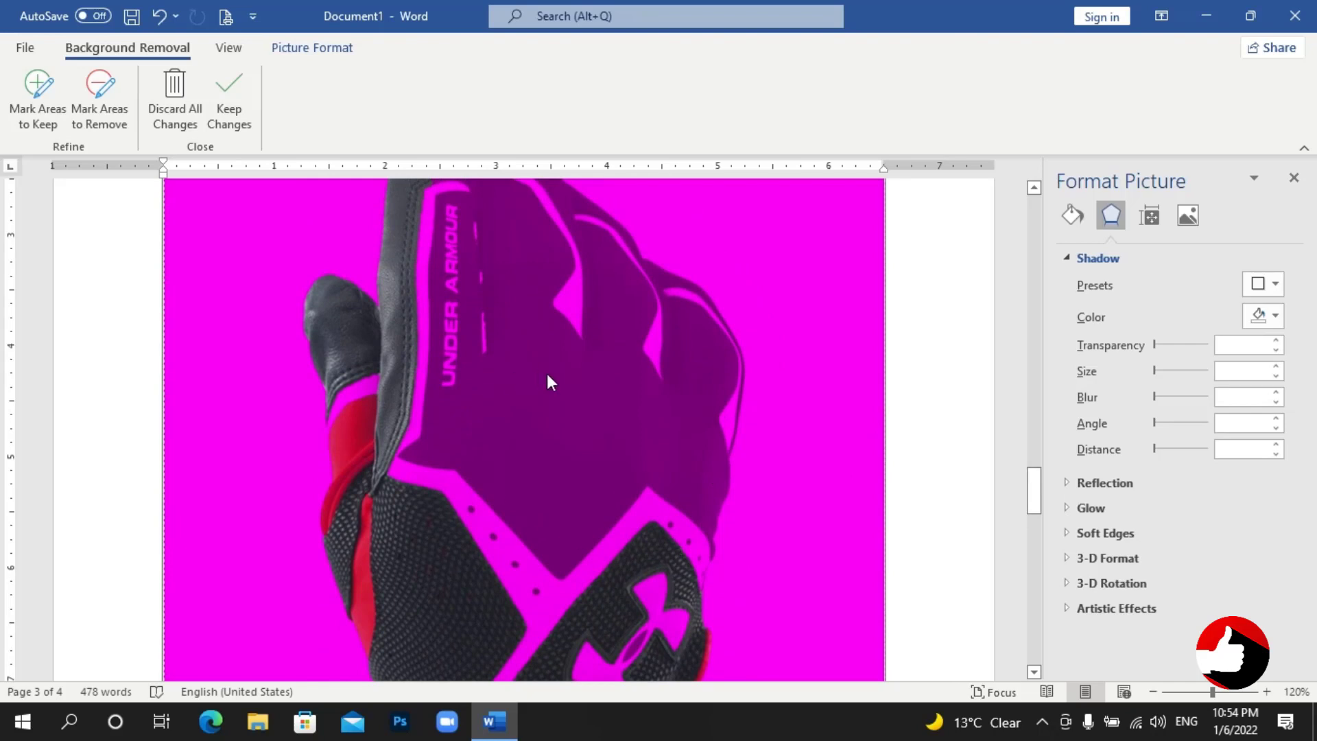
scroll(549, 382, "down", 4)
scroll(553, 400, "down", 1)
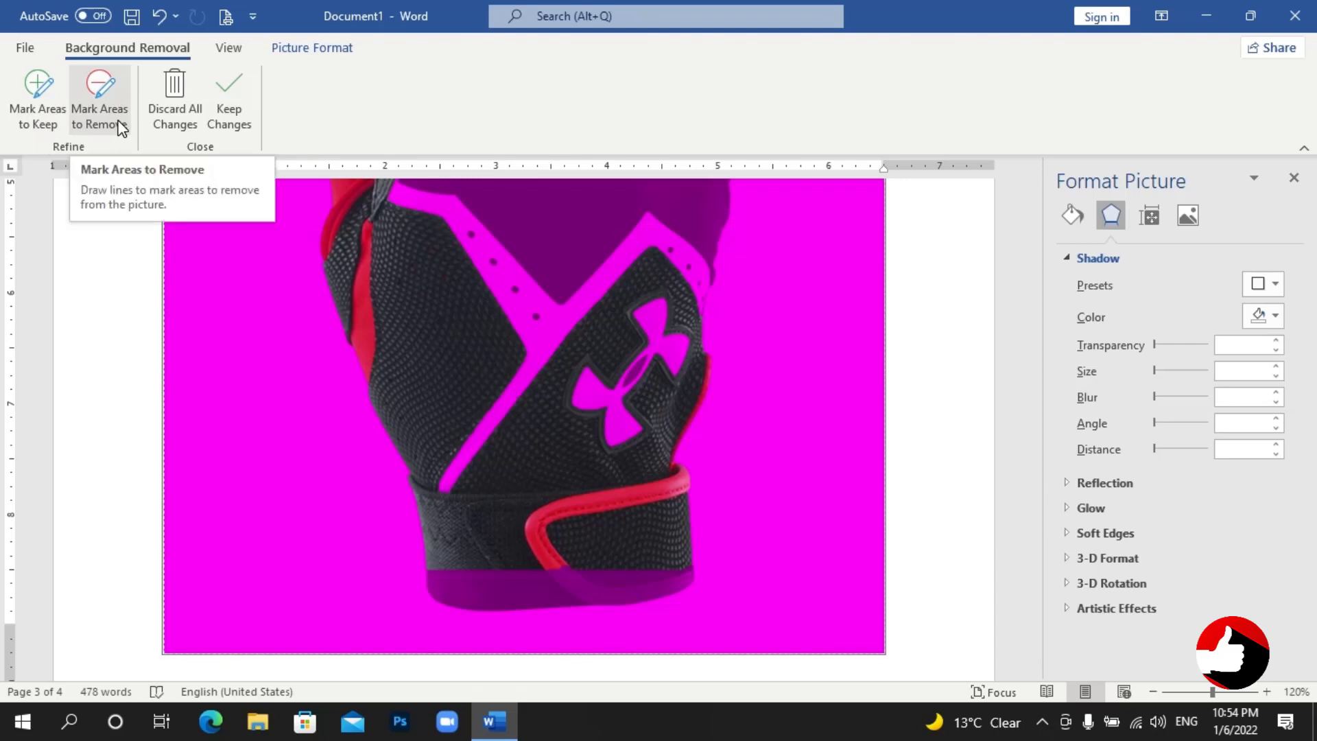
left_click(41, 122)
left_click_drag(472, 561, 679, 566)
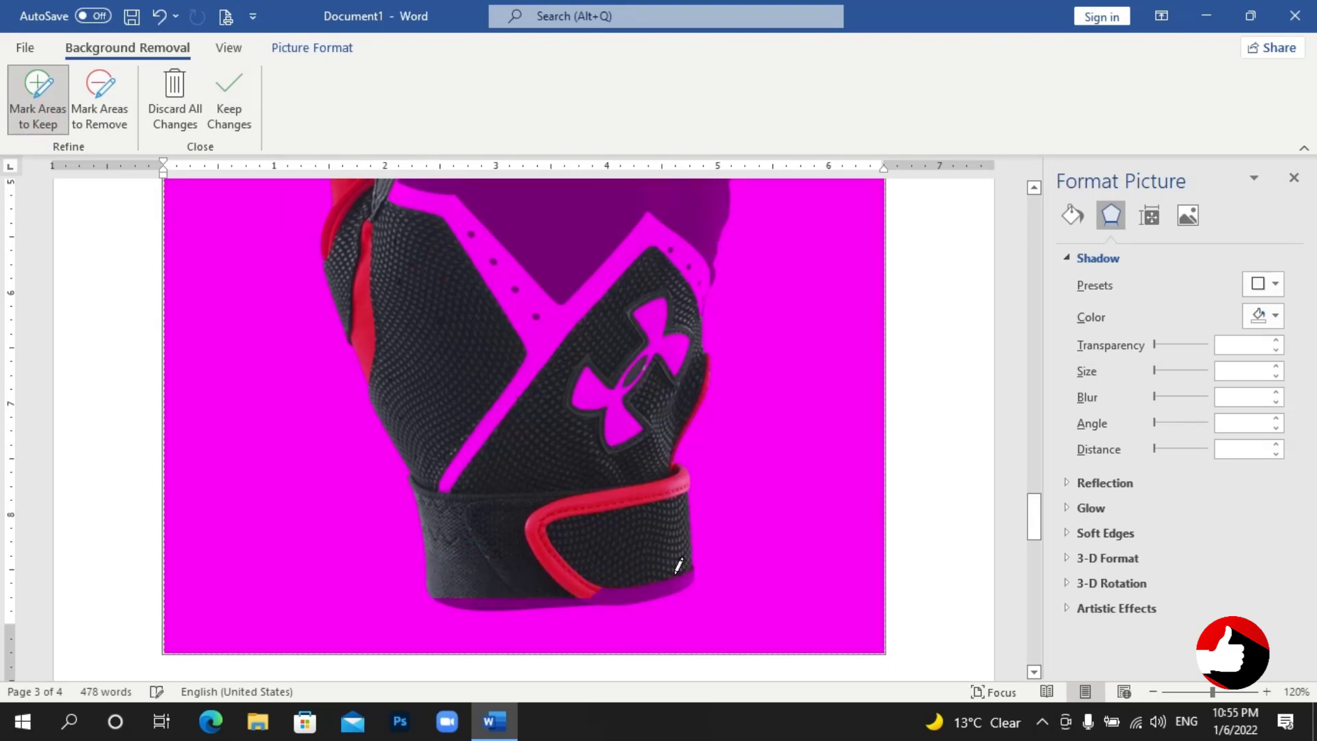
mouse_move(671, 581)
left_mouse_down()
mouse_move(609, 594)
mouse_move(669, 583)
left_mouse_up()
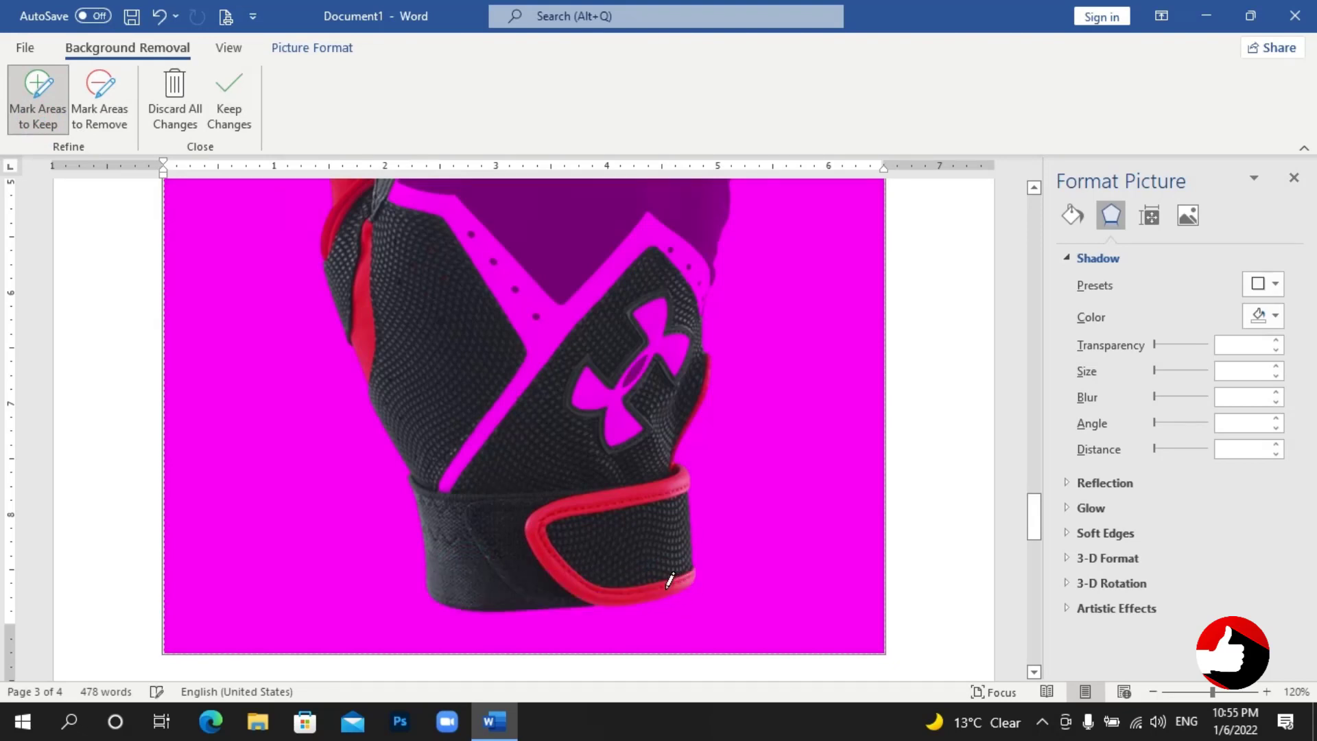
left_click_drag(534, 365, 488, 441)
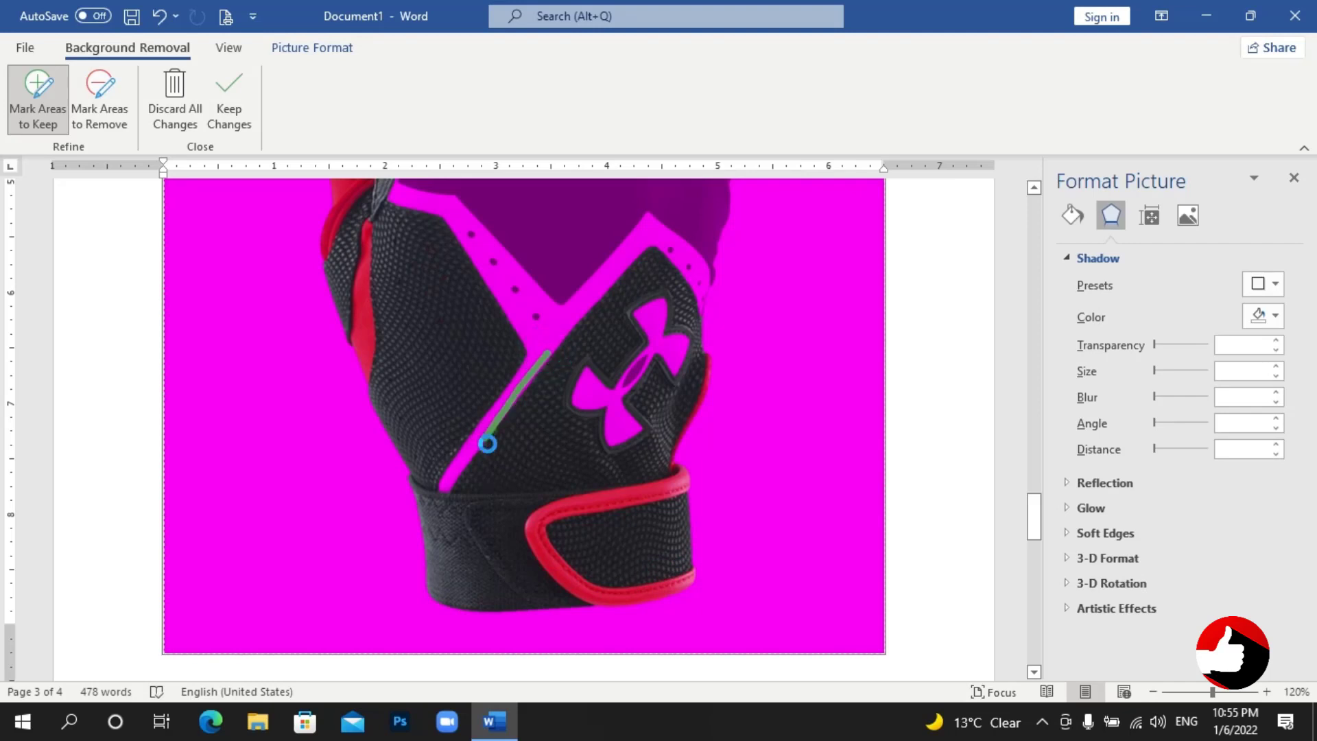
left_click_drag(533, 361, 583, 204)
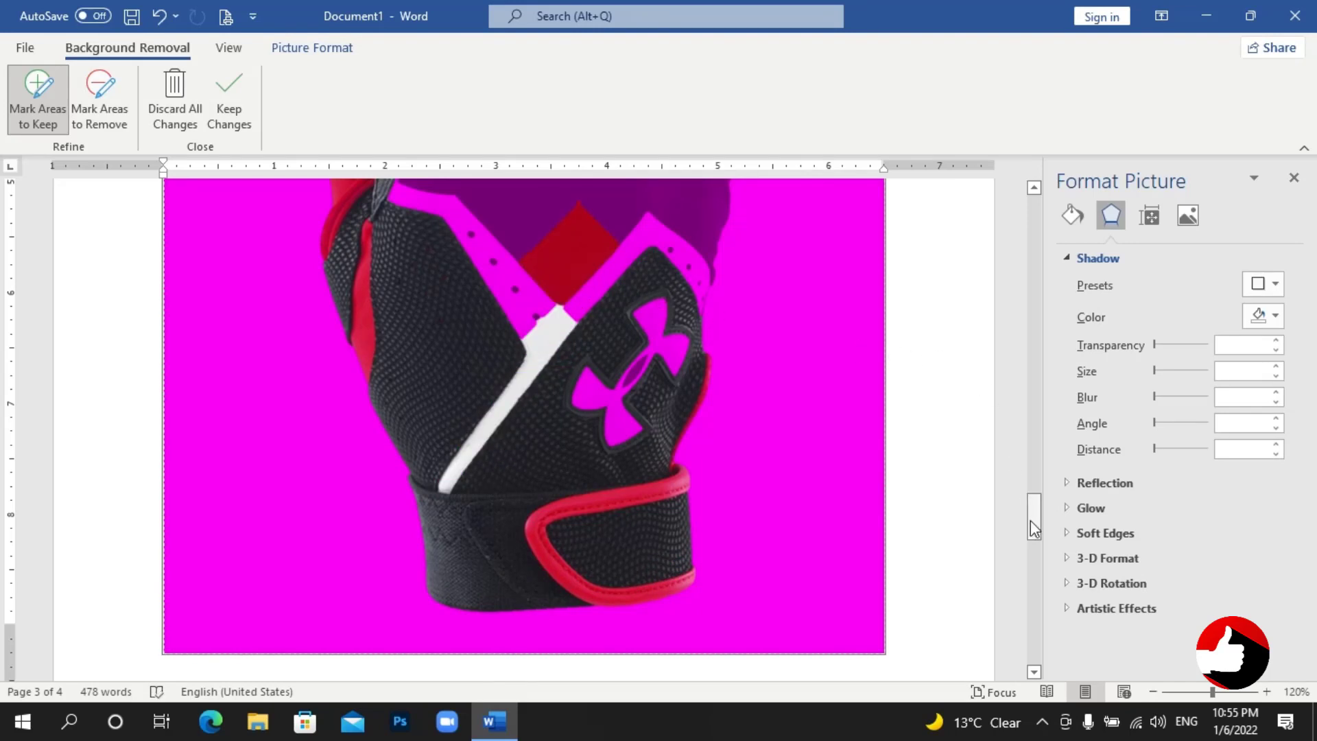
Mark the glove's tinted upper part, left edge, logo and V edge to keep.
left_click_drag(1033, 529, 1034, 513)
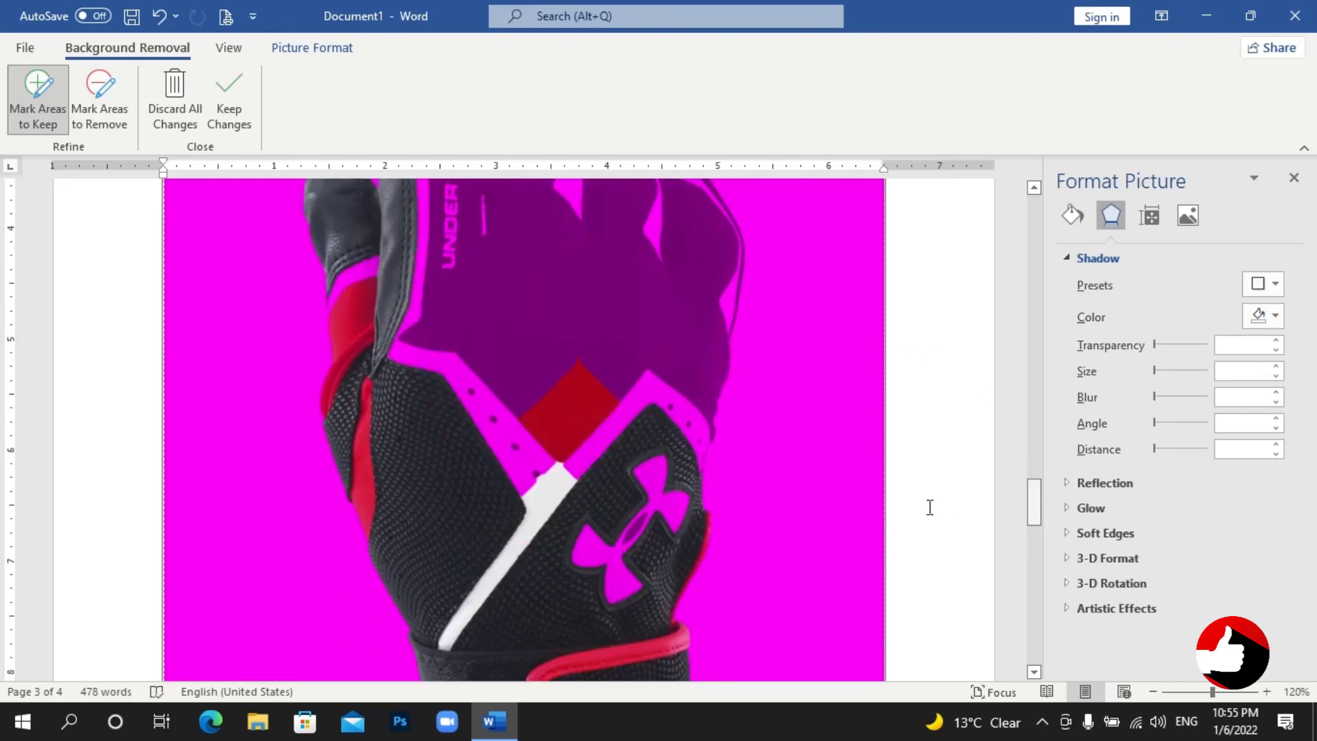
left_click_drag(704, 384, 456, 236)
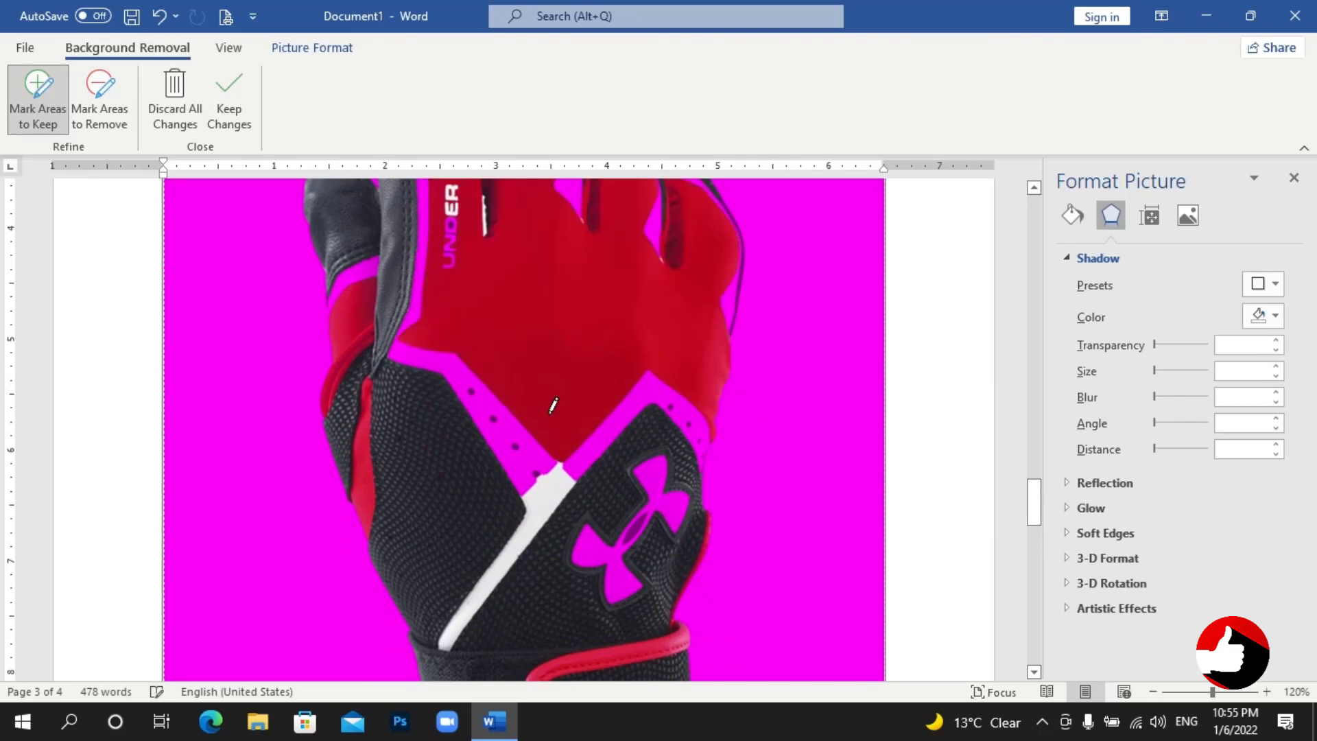
left_click_drag(539, 464, 394, 254)
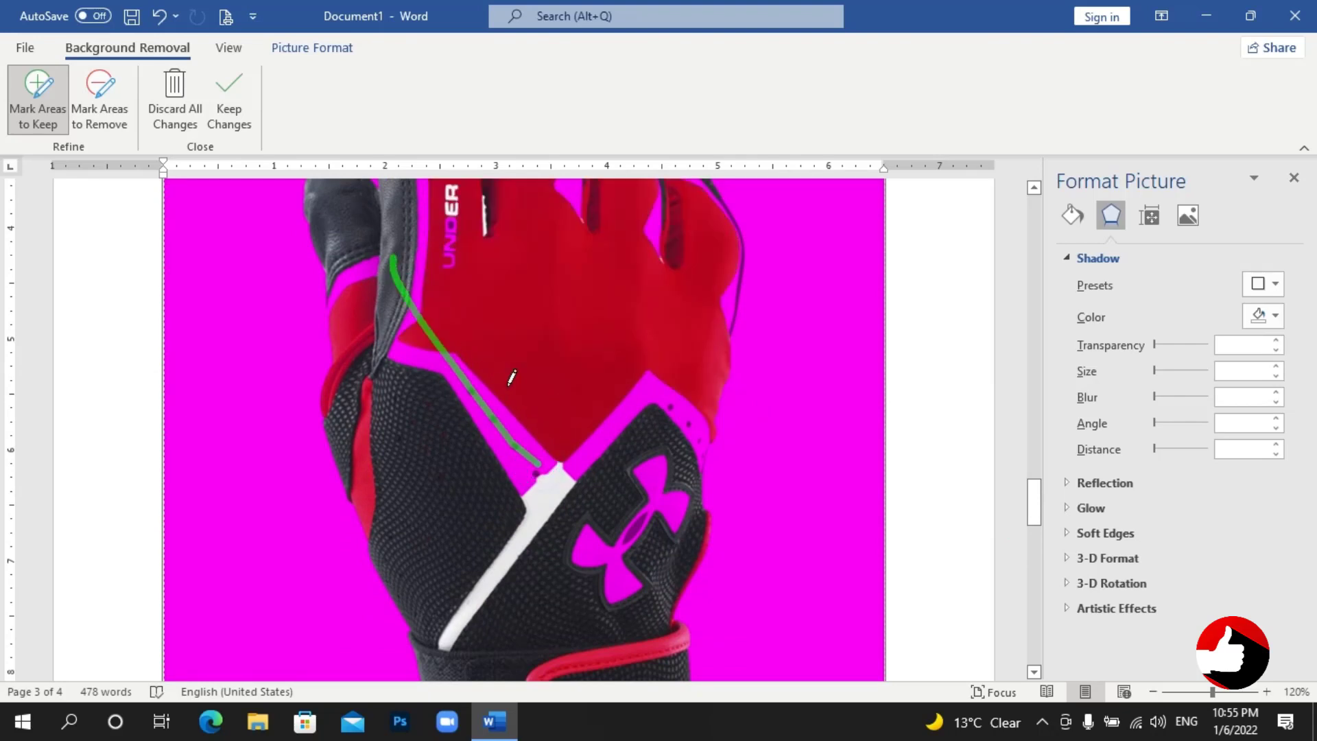
left_click_drag(587, 433, 684, 405)
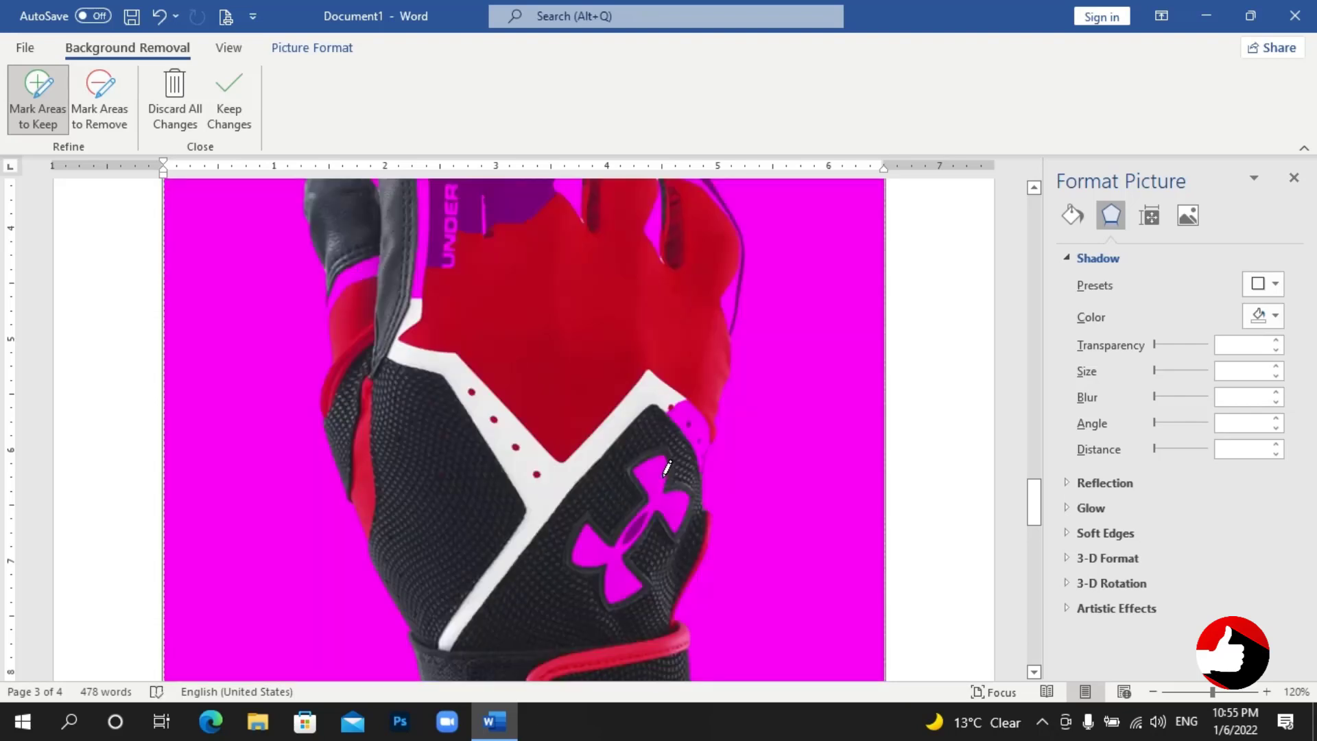
left_click_drag(665, 469, 683, 483)
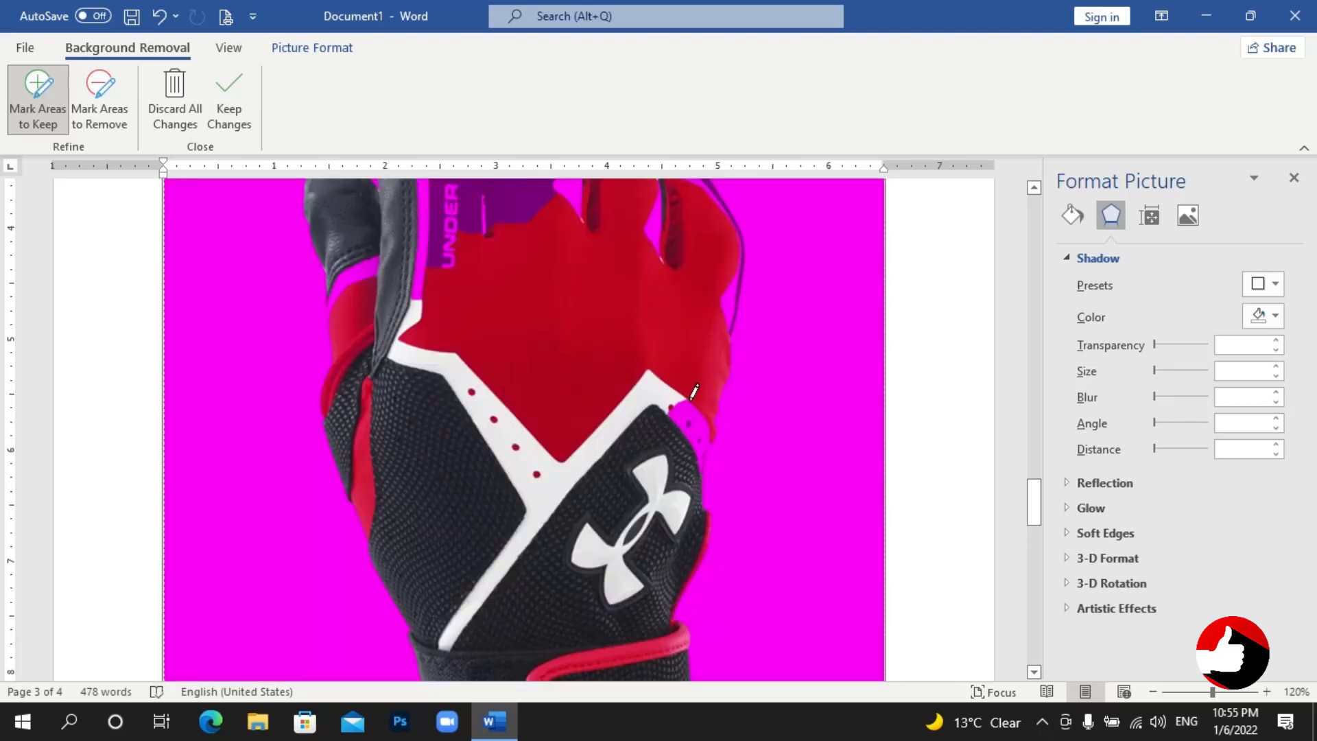
left_click(700, 398)
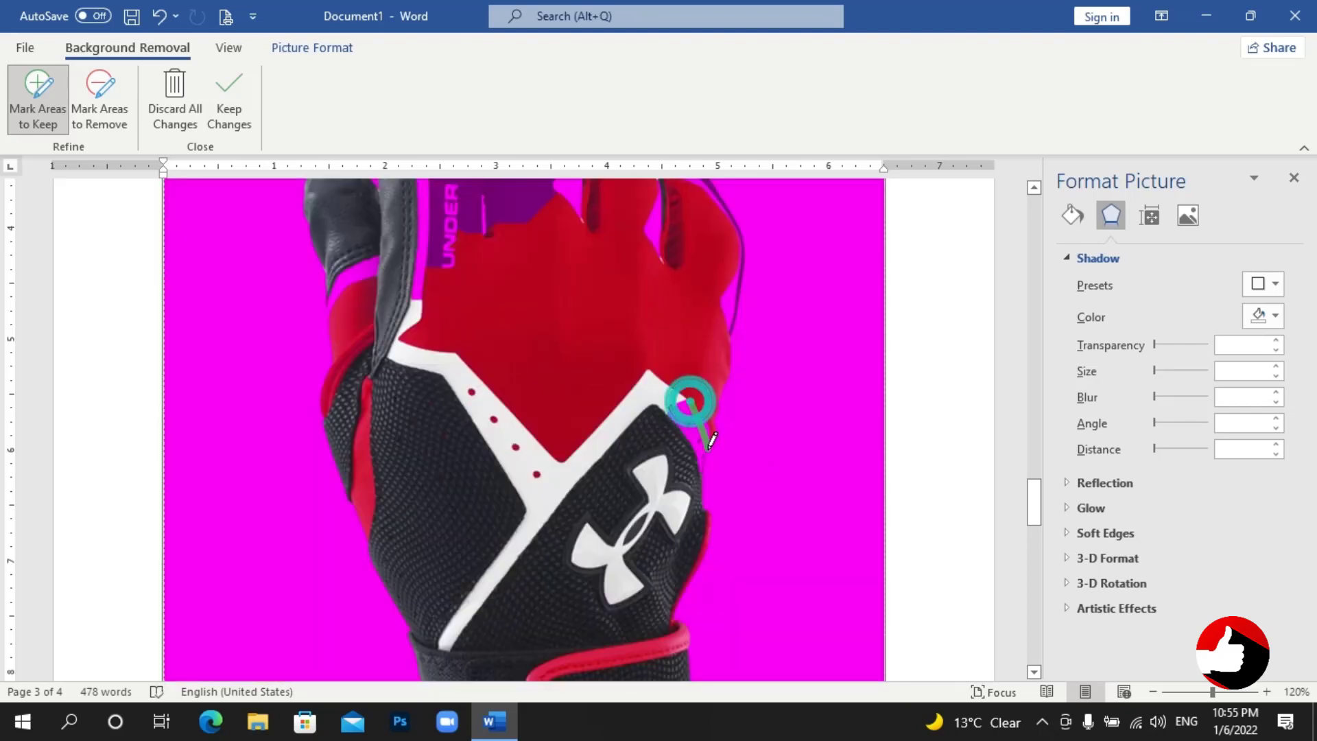
scroll(694, 387, "up", 3)
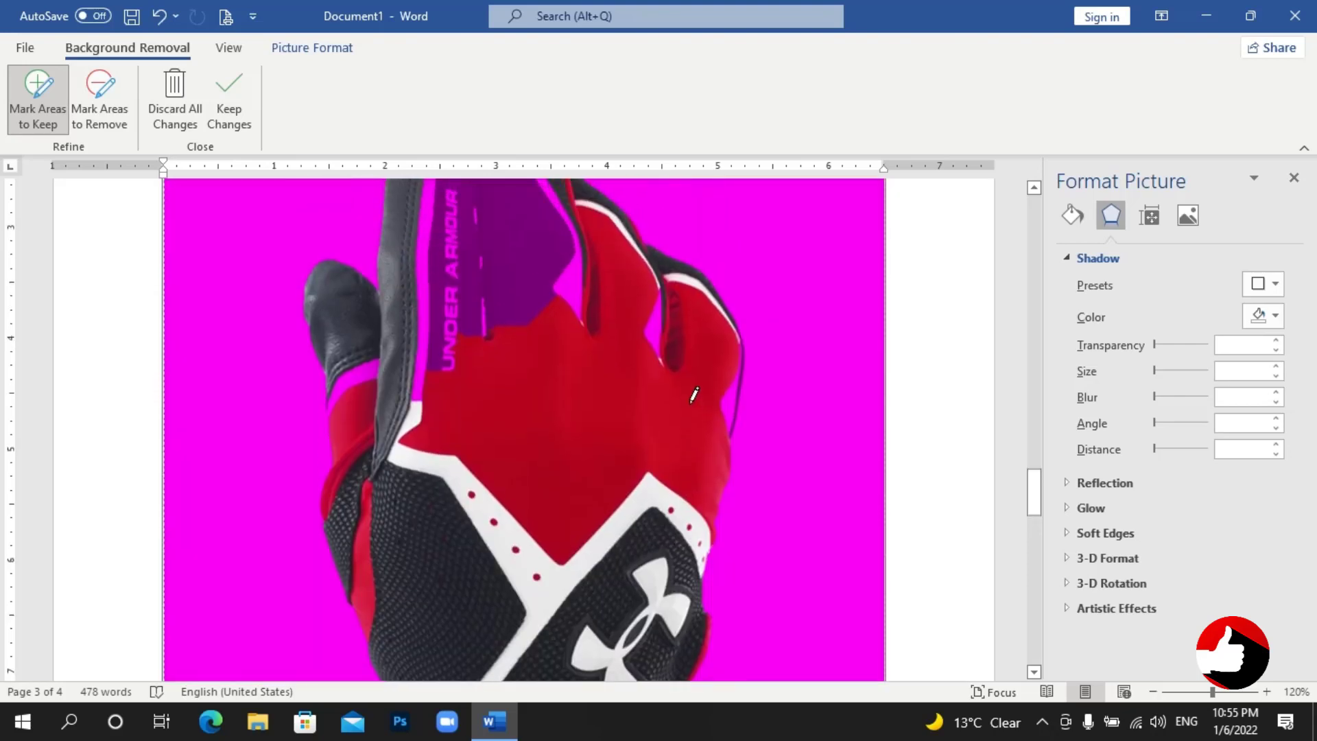
left_click_drag(368, 471, 357, 404)
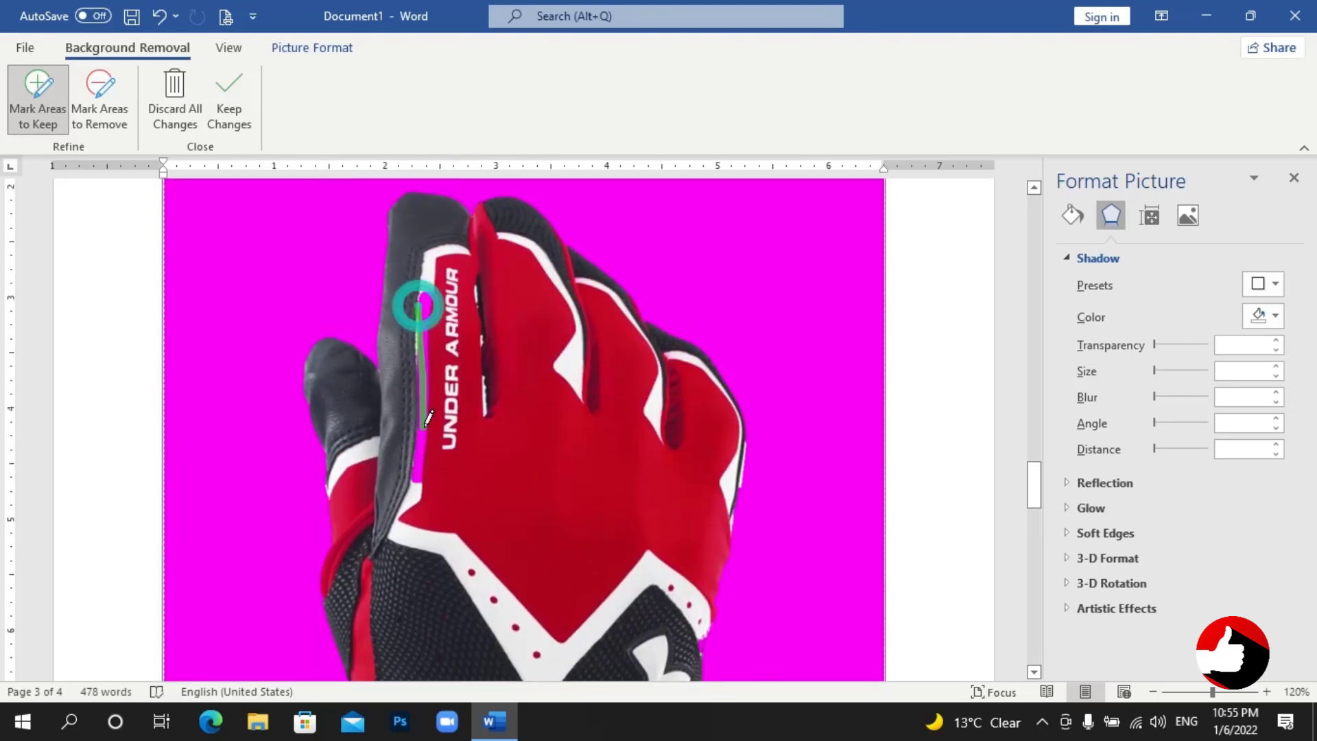
scroll(560, 450, "down", 8)
scroll(559, 450, "up", 3)
scroll(560, 450, "up", 1)
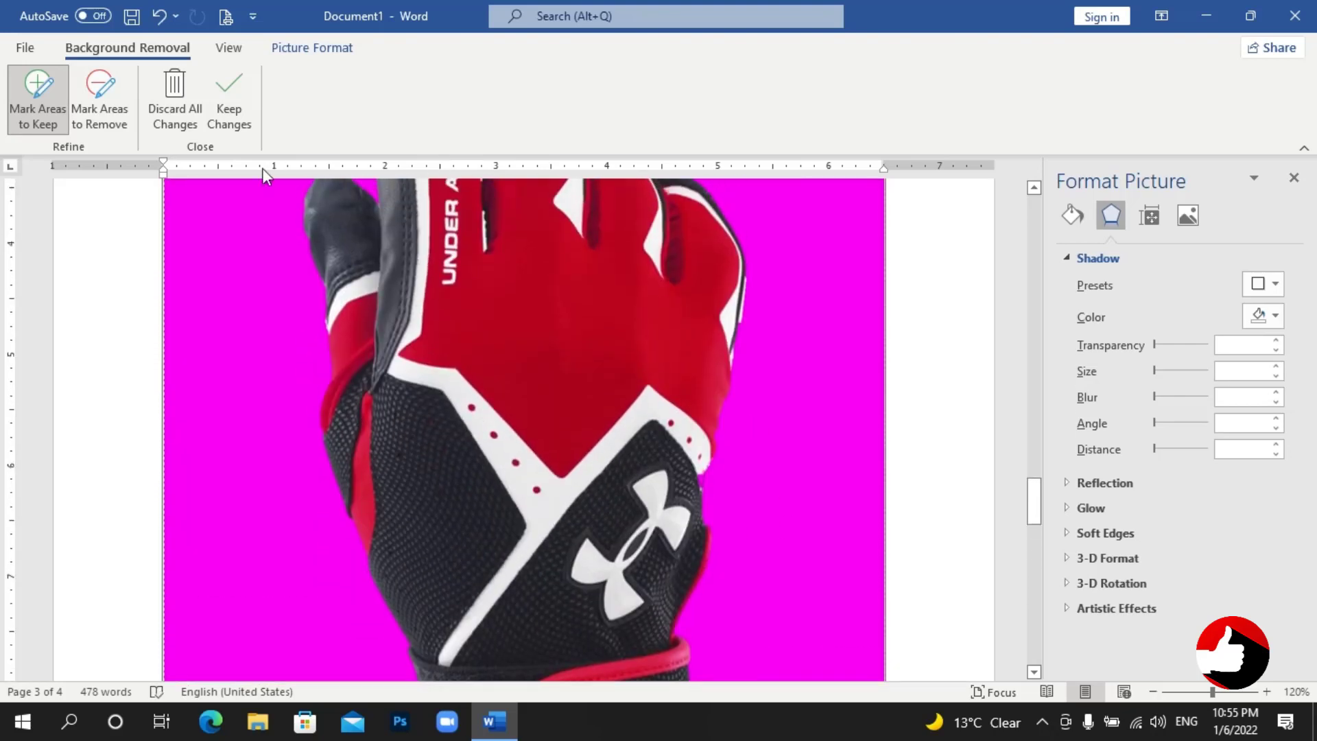
Keep the background removal changes on the glove photo.
left_click(232, 110)
scroll(597, 476, "up", 4)
scroll(600, 479, "up", 1)
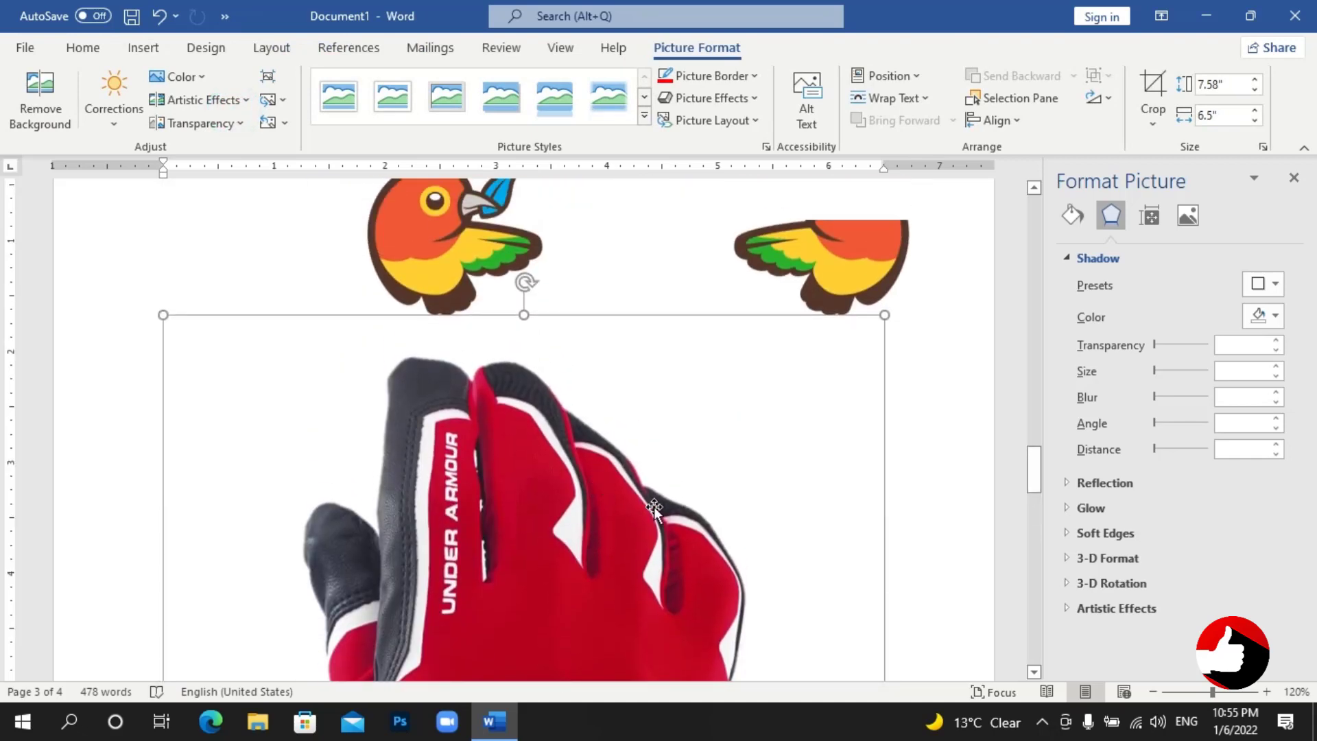
scroll(722, 512, "down", 3)
scroll(726, 513, "down", 5)
scroll(726, 513, "down", 1)
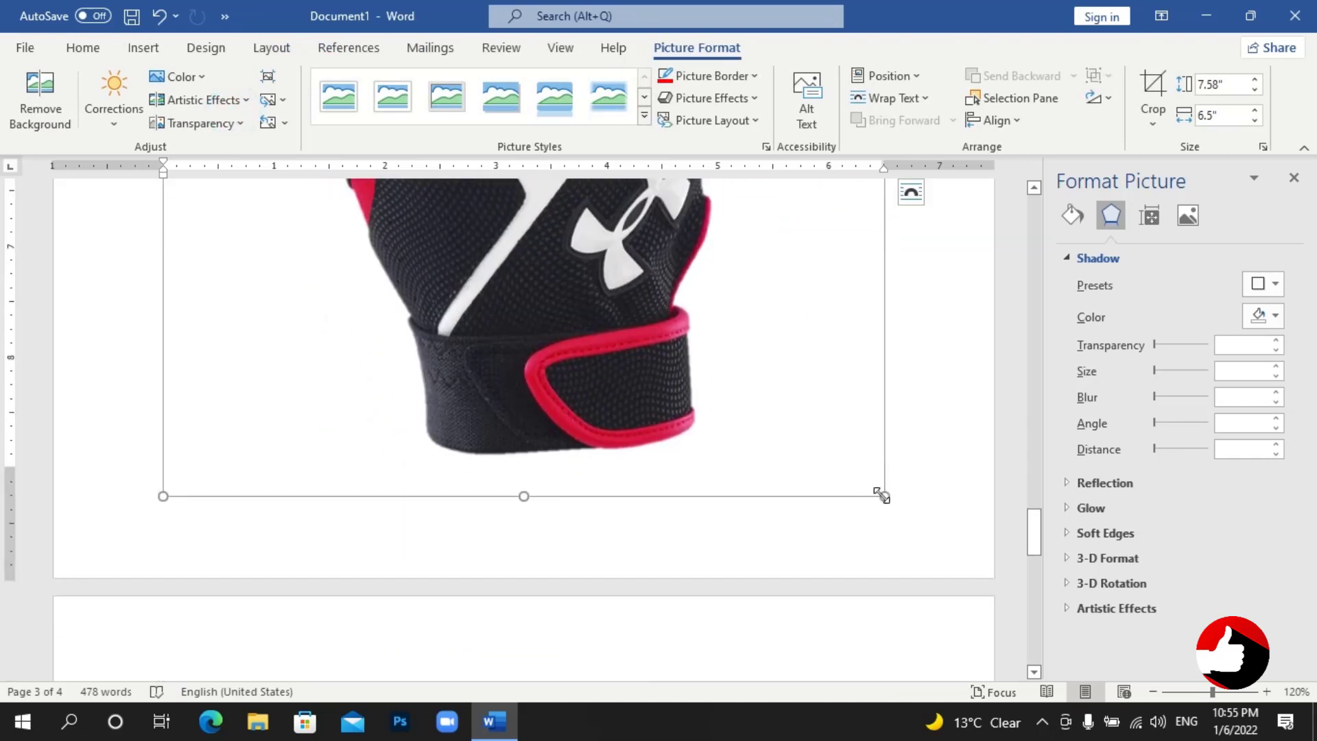
Shrink the glove photo to about 3.42" by 2.93".
left_click_drag(883, 494, 389, 214)
scroll(505, 391, "up", 3)
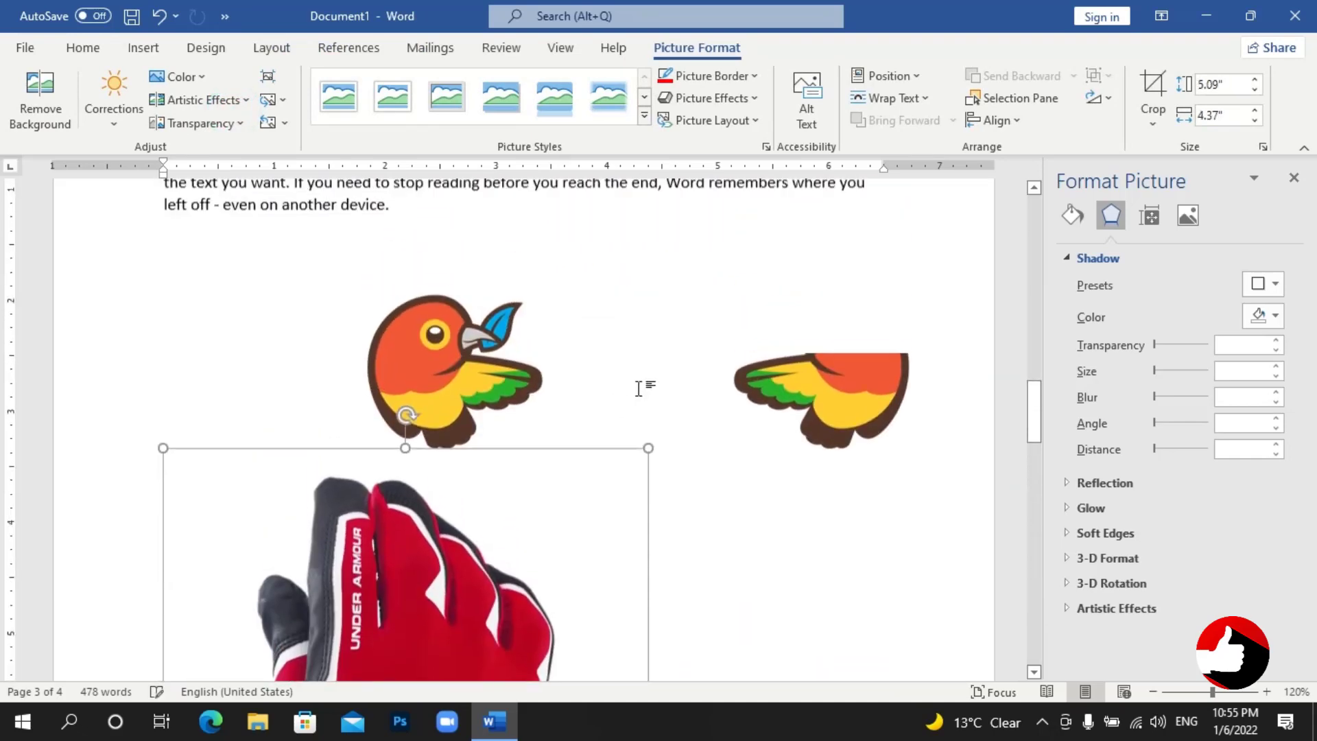
mouse_move(650, 453)
left_mouse_down()
mouse_move(476, 556)
mouse_move(435, 553)
left_mouse_up()
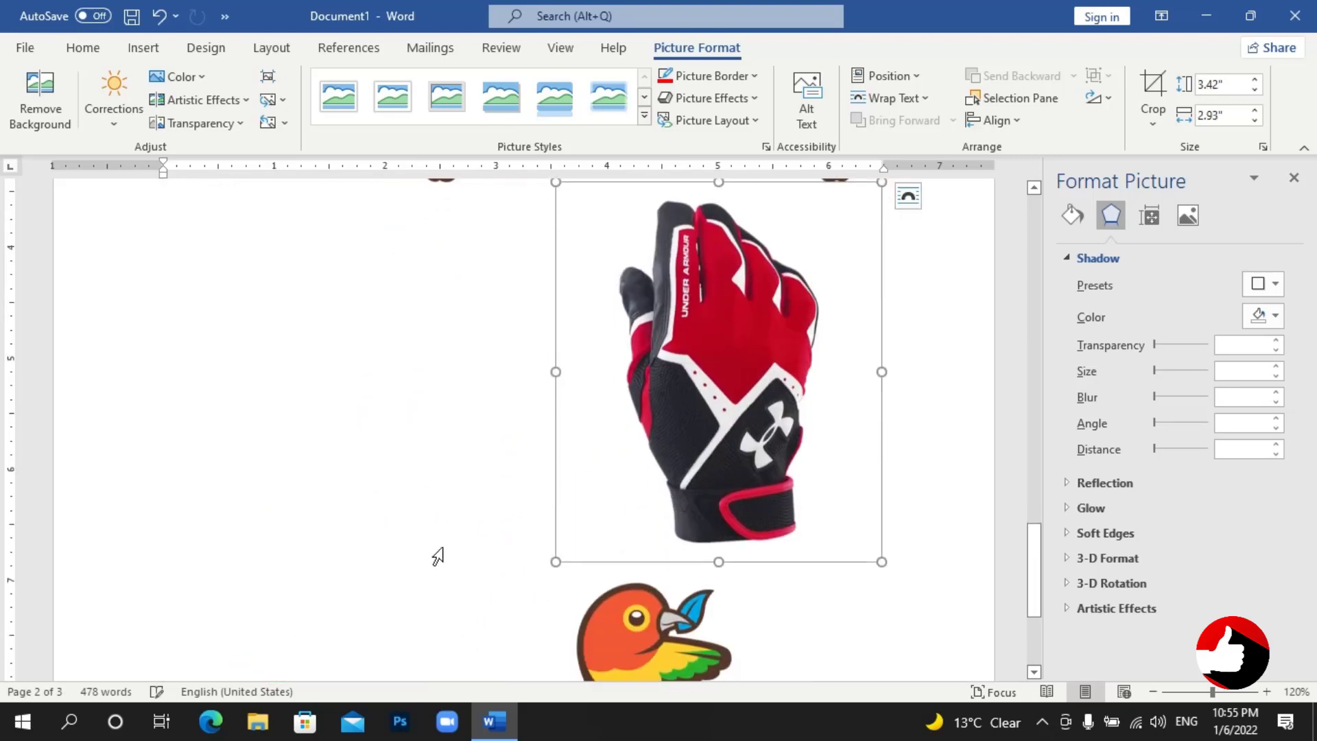